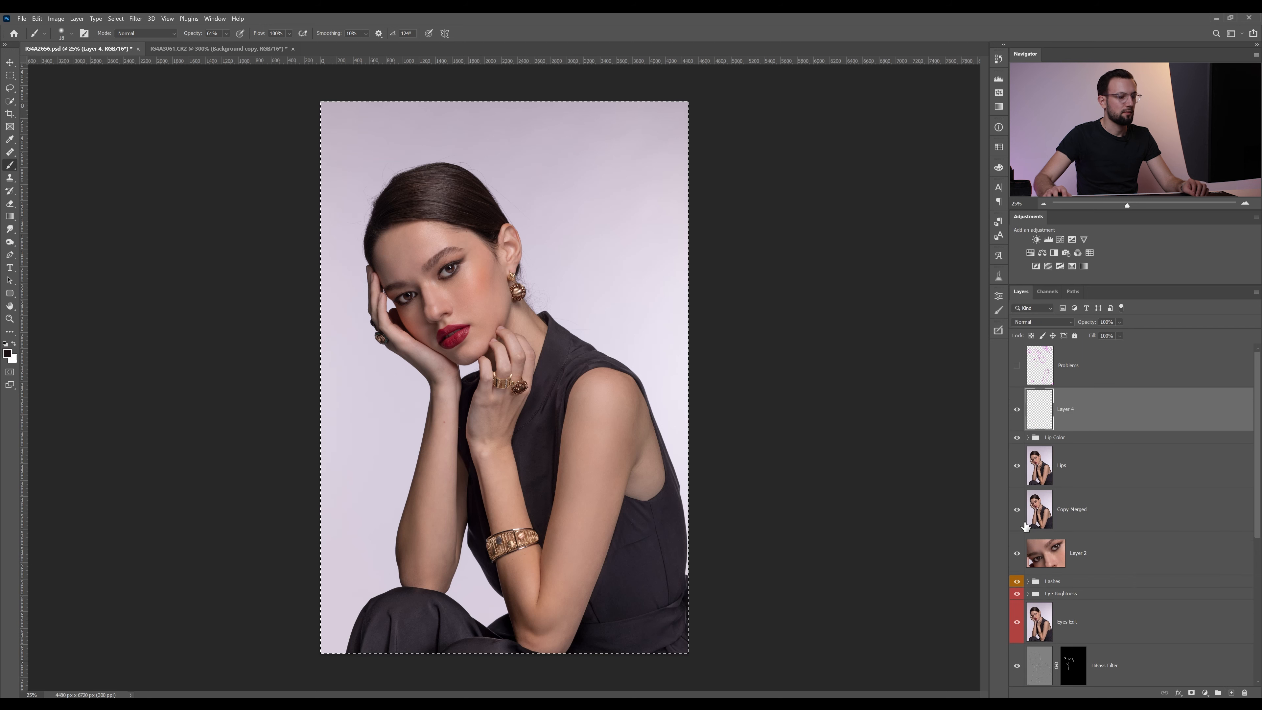
Paste the copied merged image into the empty layer above the Lip Color group and rename that layer Hair
key(ctrl+v)
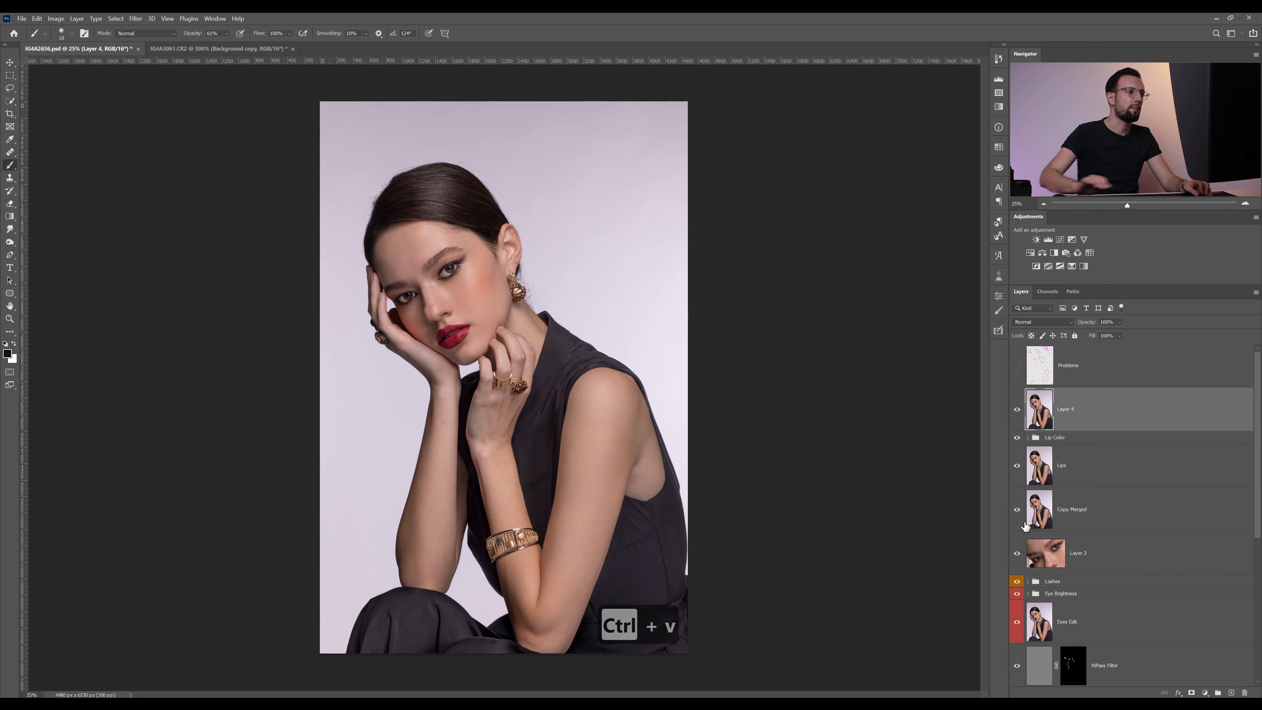
double_click(1068, 409)
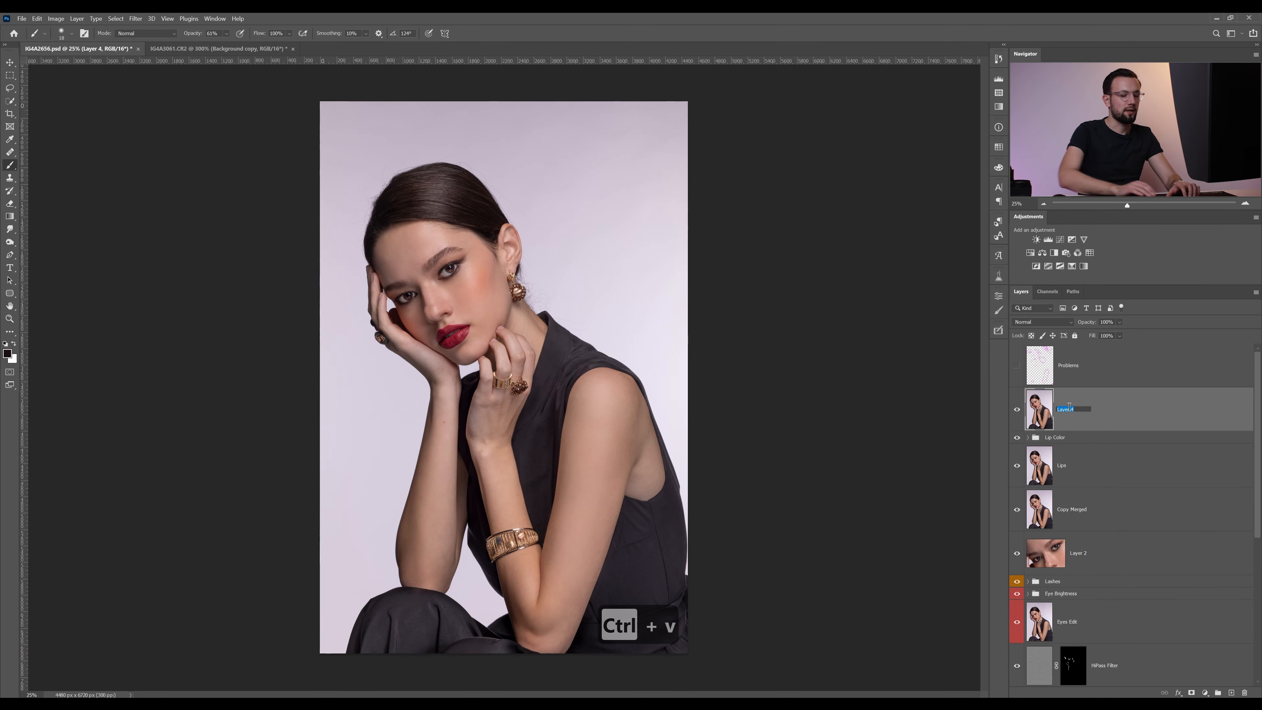
text(Ha)
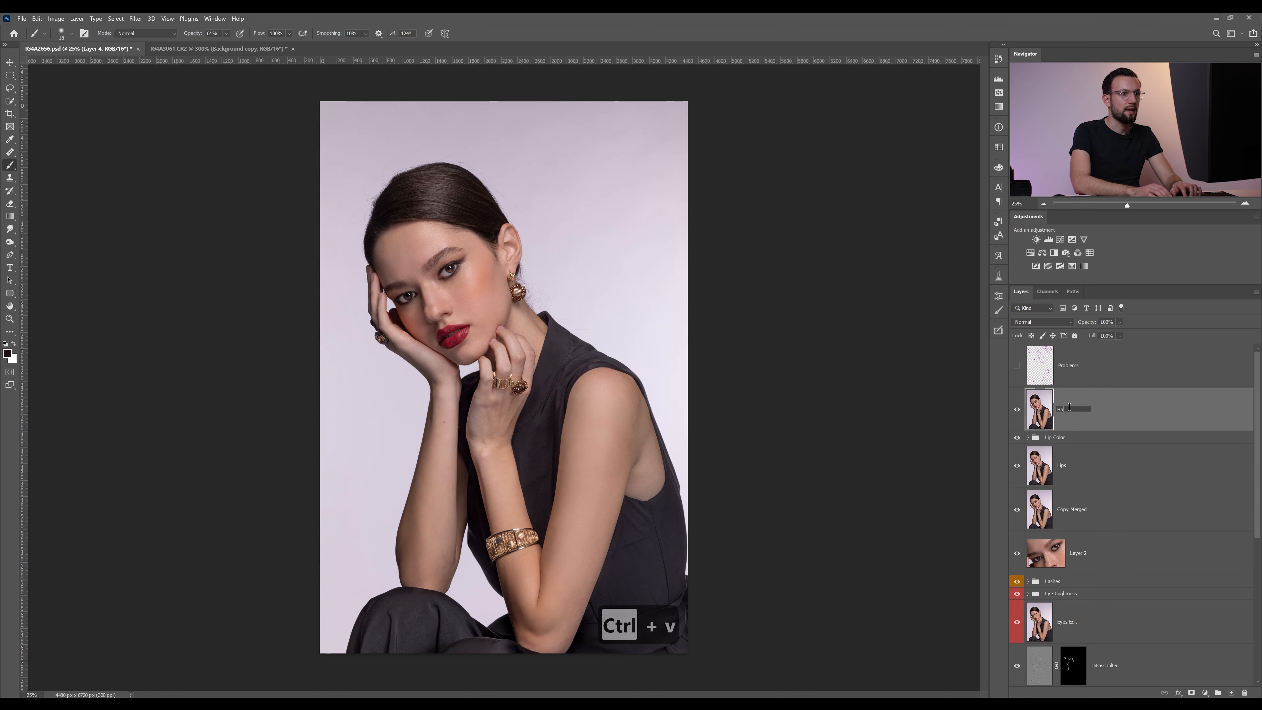
text(ir)
key(Return)
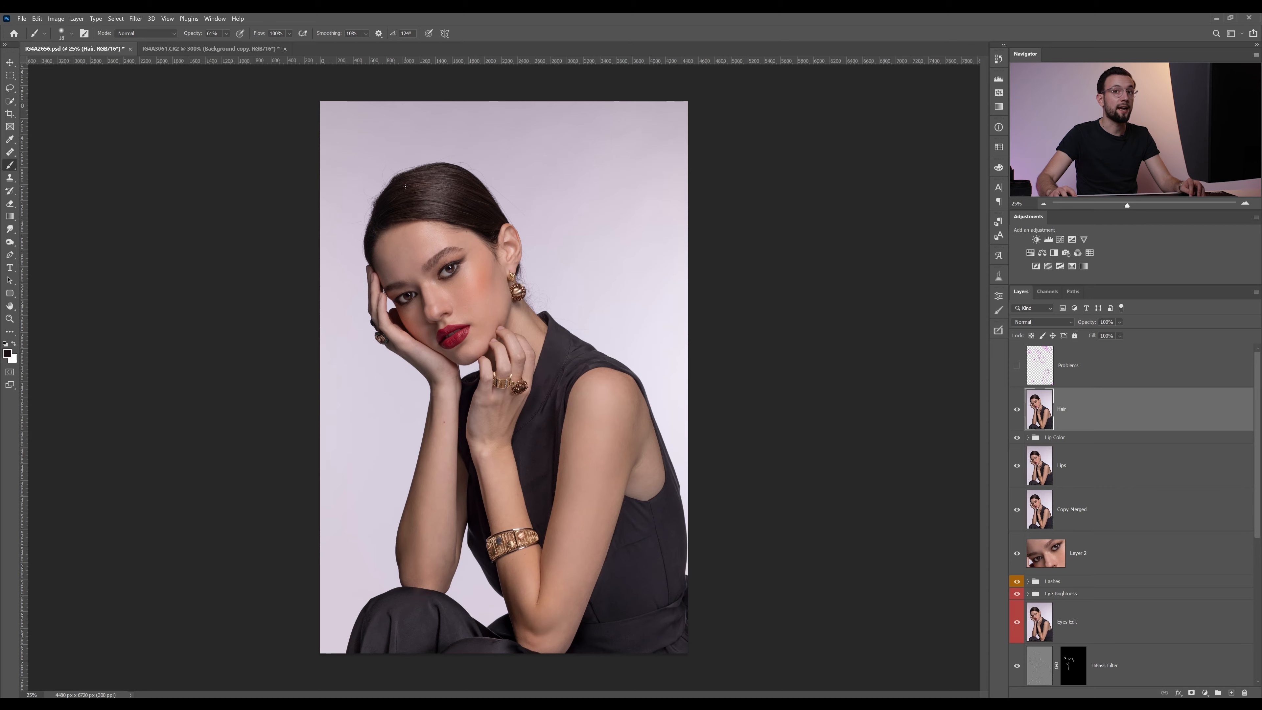
Examine the portrait's hair, face and arms with the Problems layer's marks shown, and hide that layer again
key(z)
drag(402, 187, 438, 187)
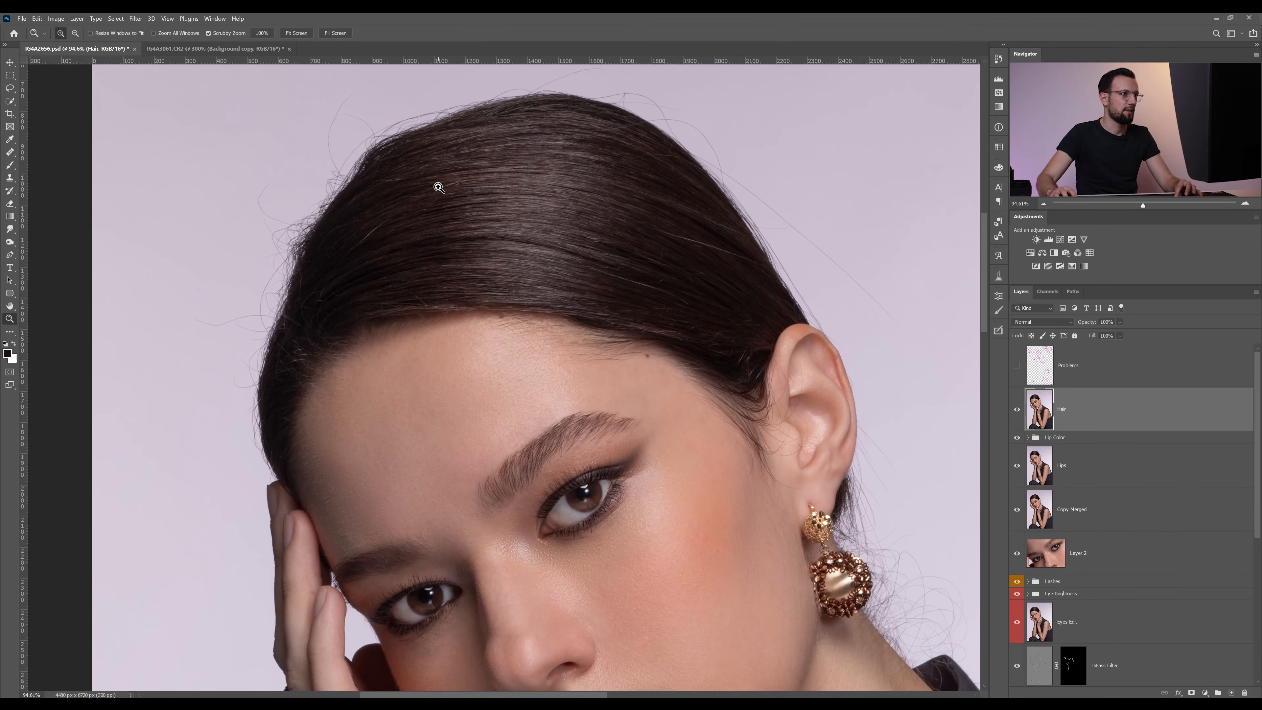
drag(455, 238, 456, 251)
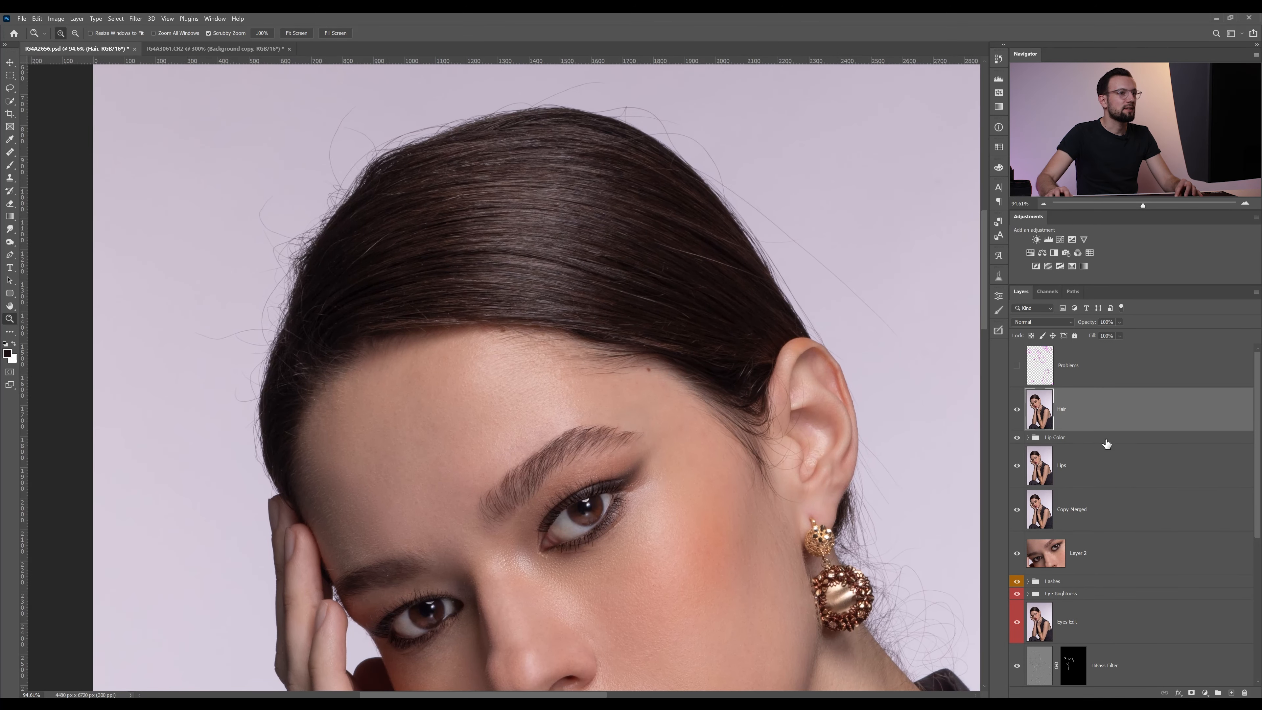
drag(913, 364, 894, 267)
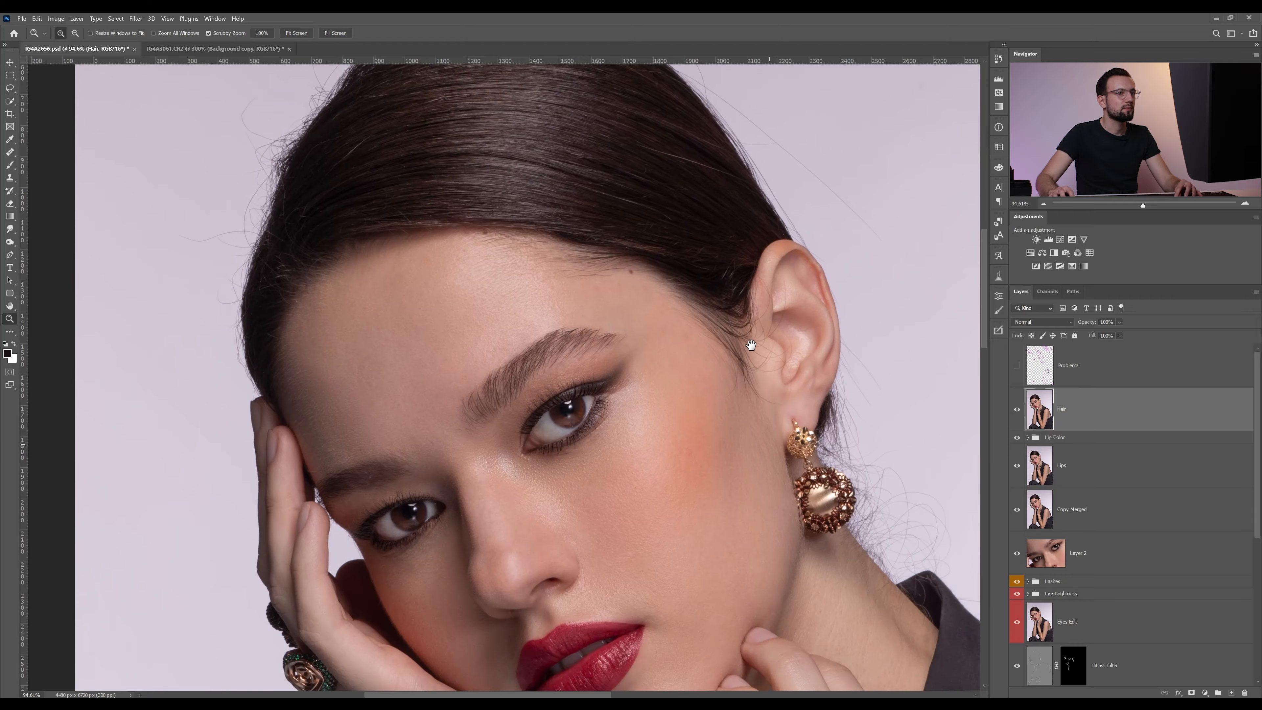
click(1044, 205)
click(1044, 205)
click(1017, 365)
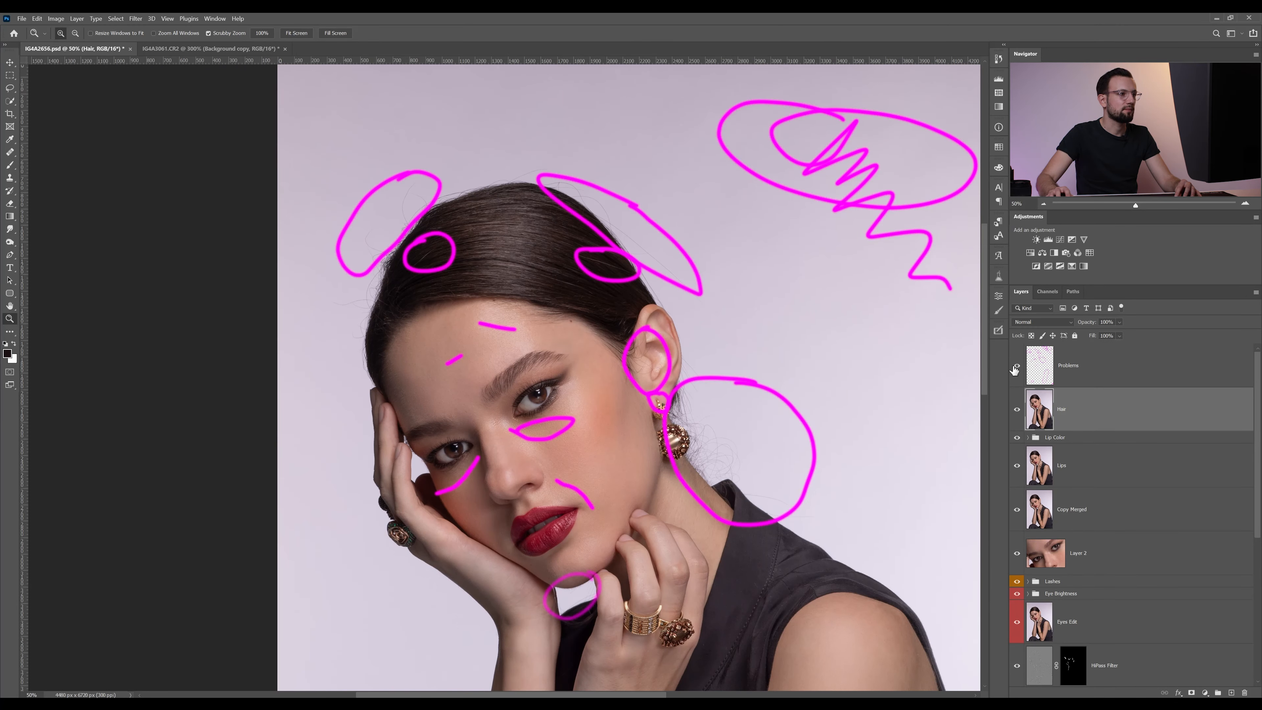
drag(710, 417, 693, 368)
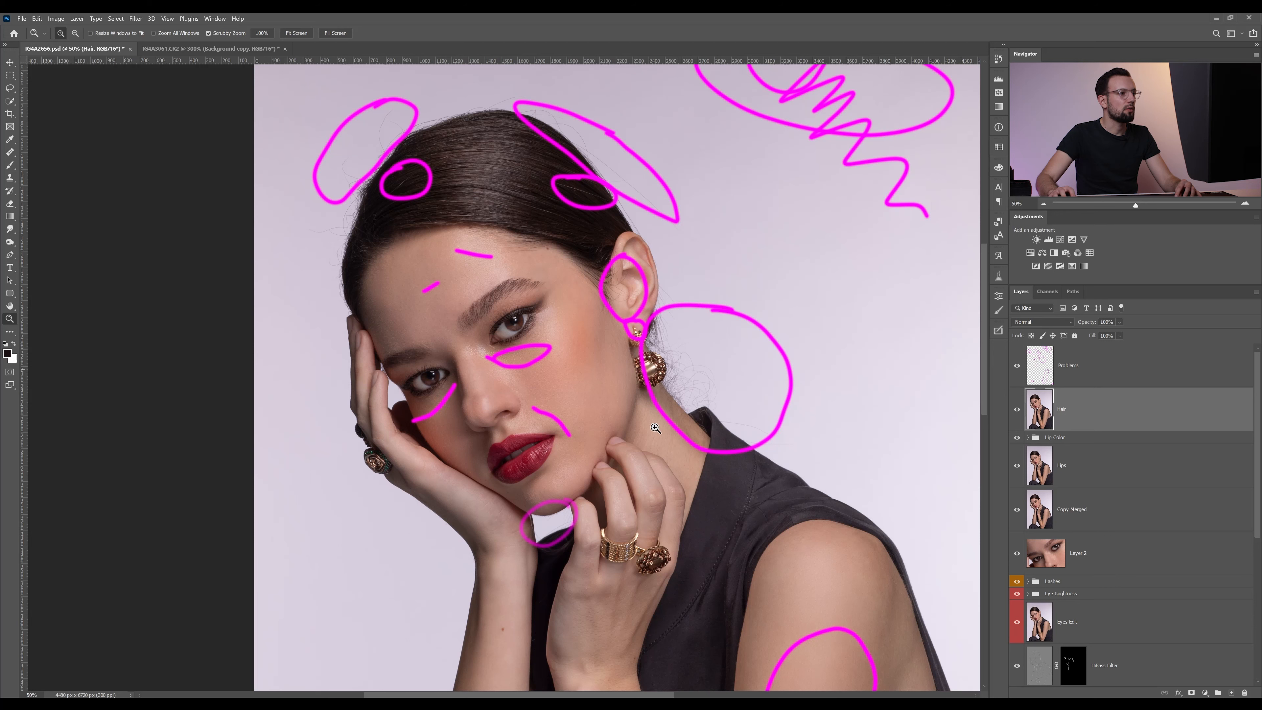
drag(676, 425, 738, 400)
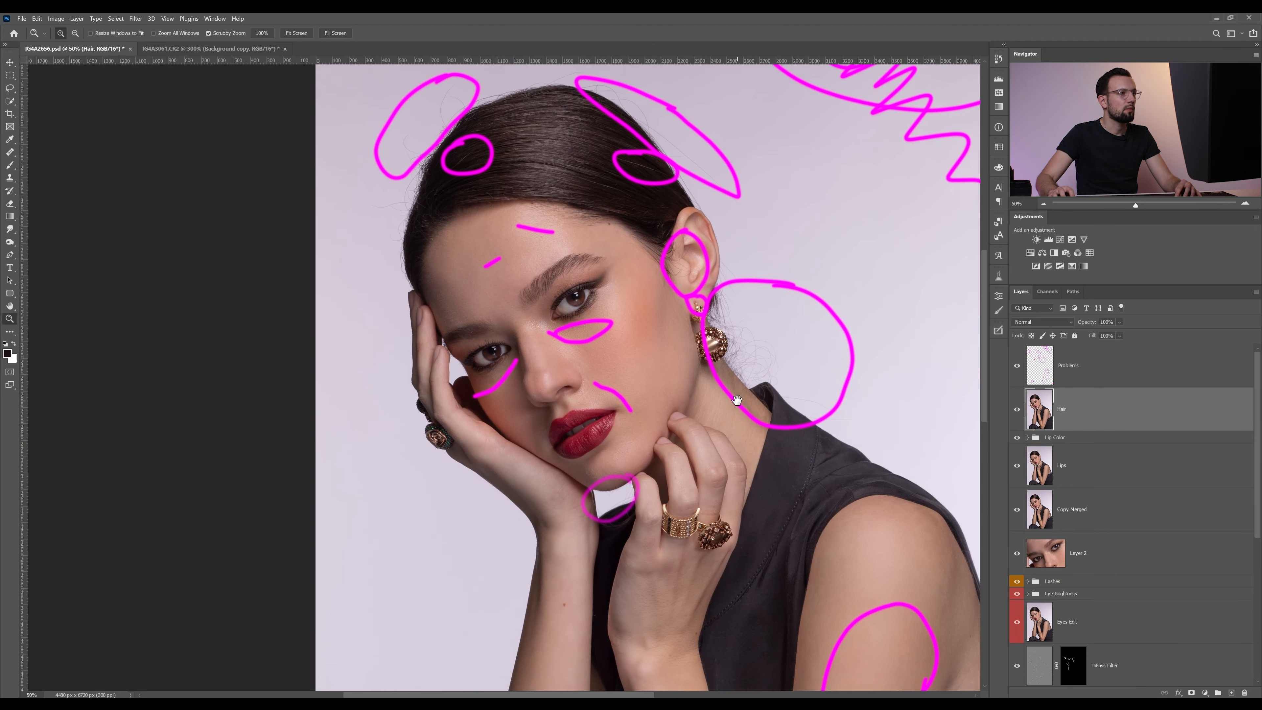
drag(631, 149, 558, 312)
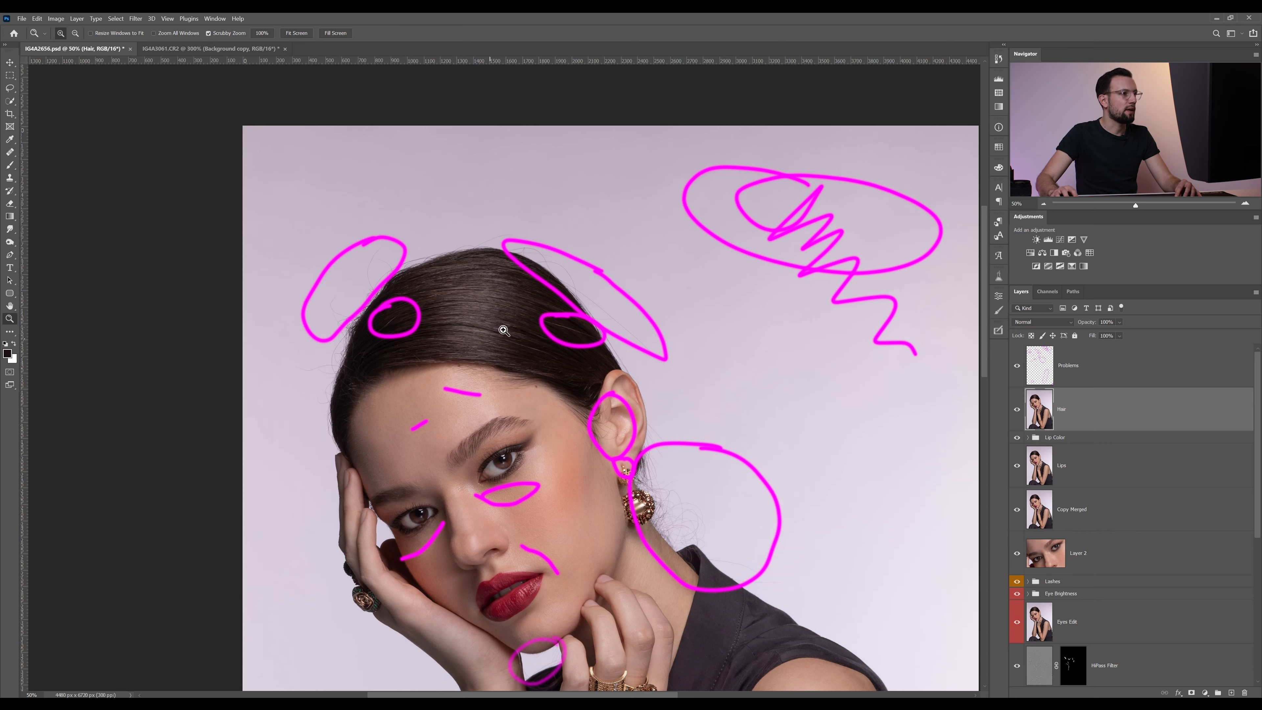
drag(679, 465, 709, 319)
drag(773, 480, 688, 308)
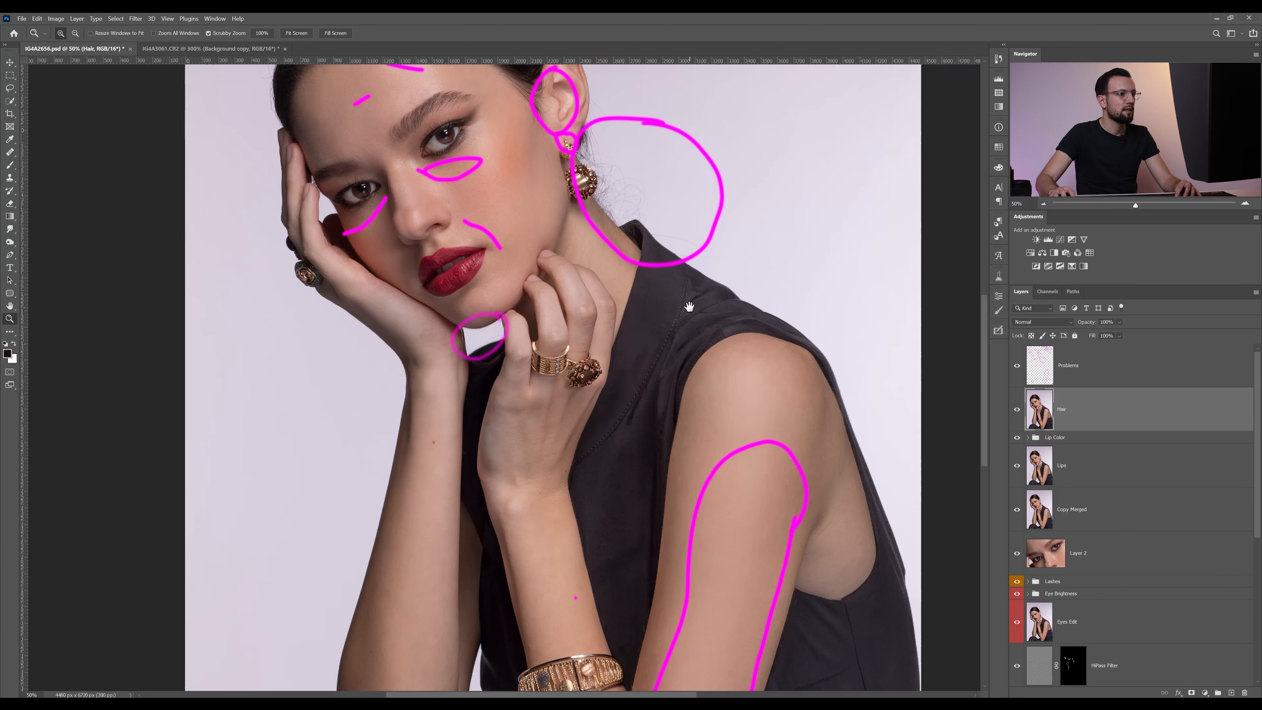
click(1043, 204)
scroll(704, 446, down, 3)
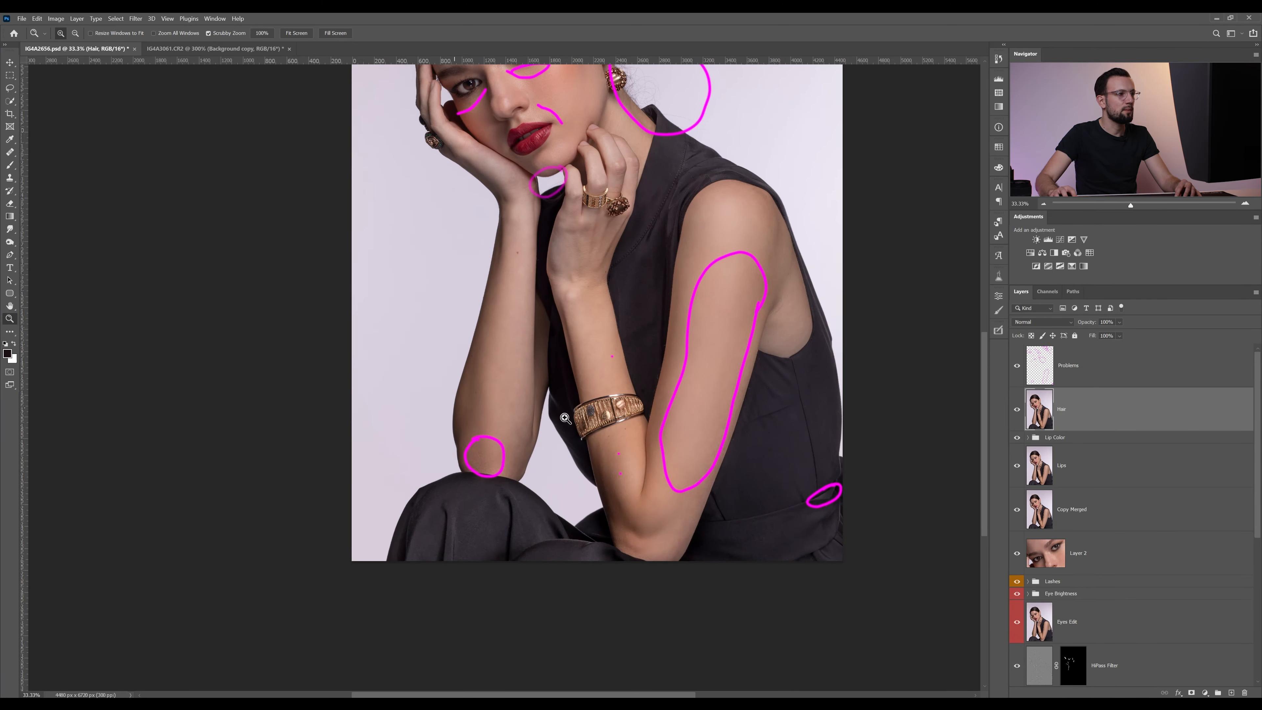
drag(574, 197, 622, 406)
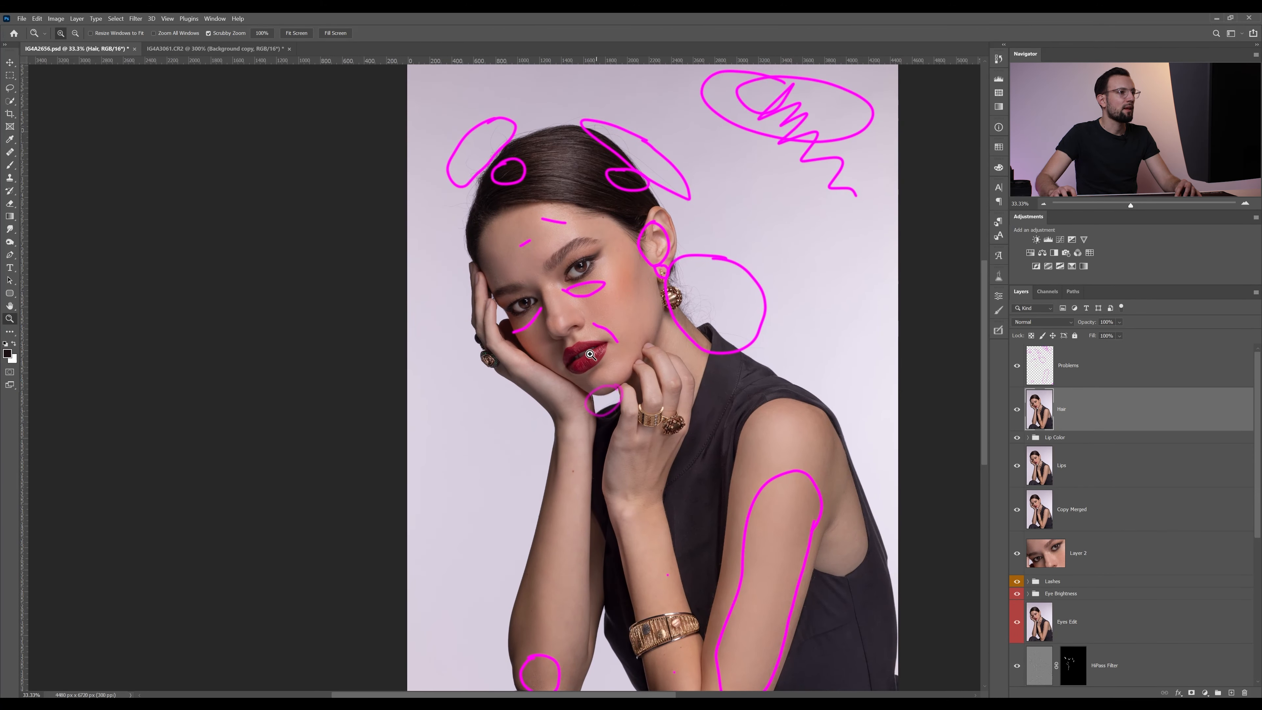
drag(591, 356, 624, 344)
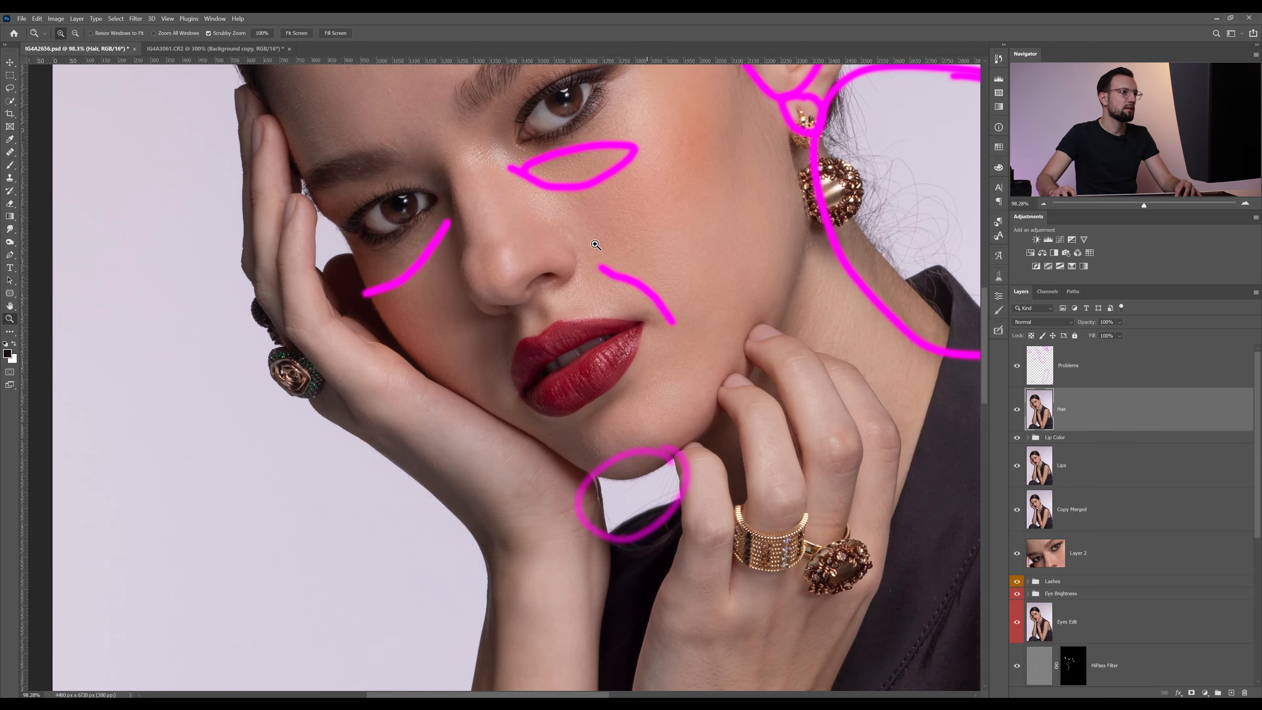
drag(616, 214, 585, 324)
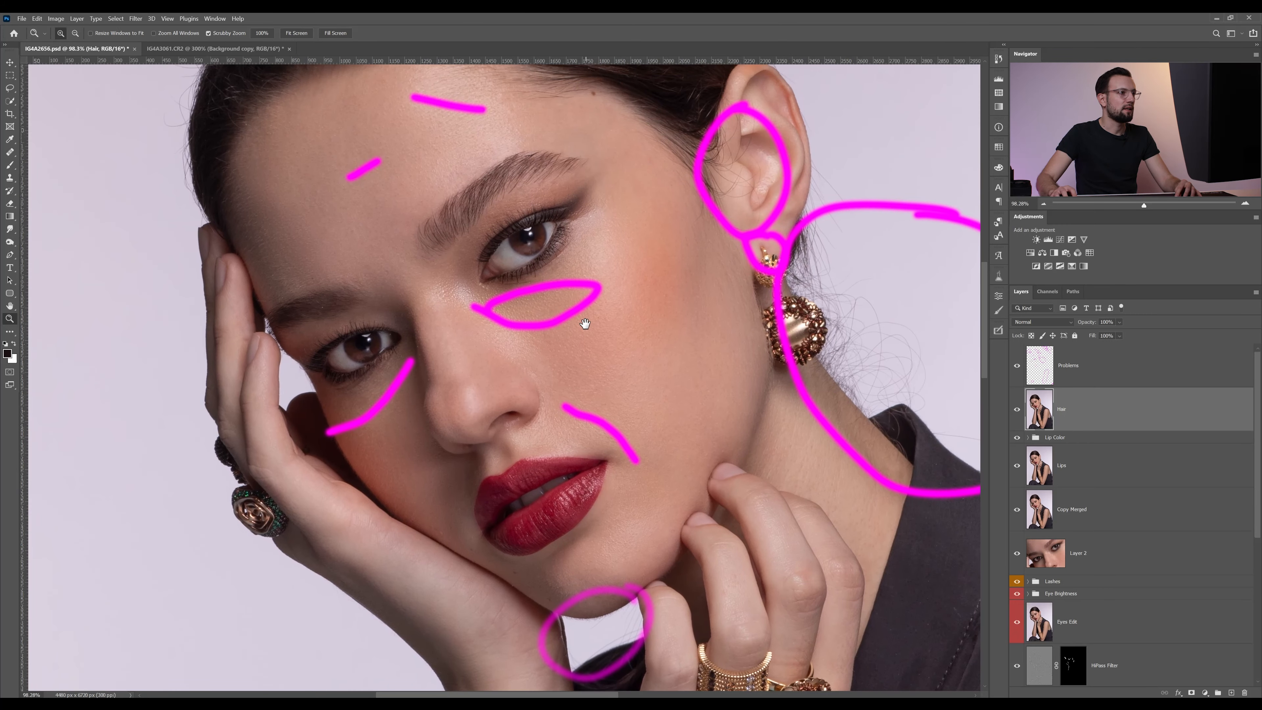
drag(450, 248, 488, 361)
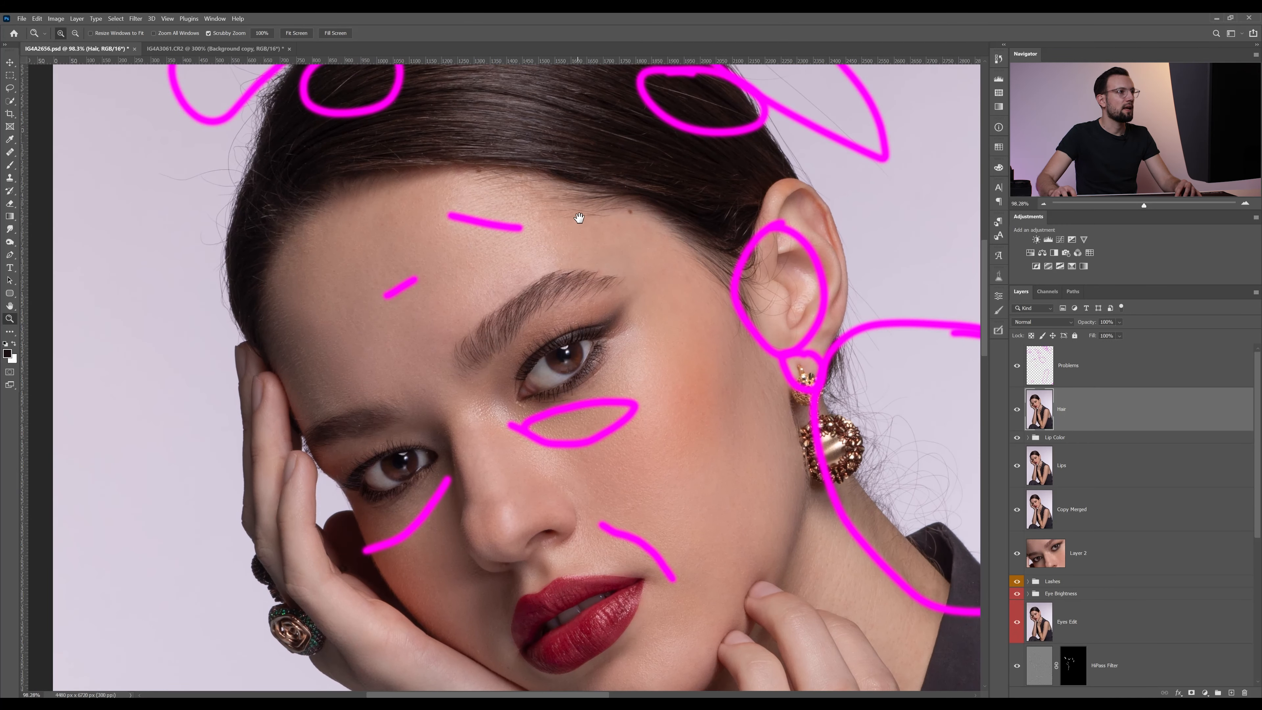
drag(578, 211, 638, 473)
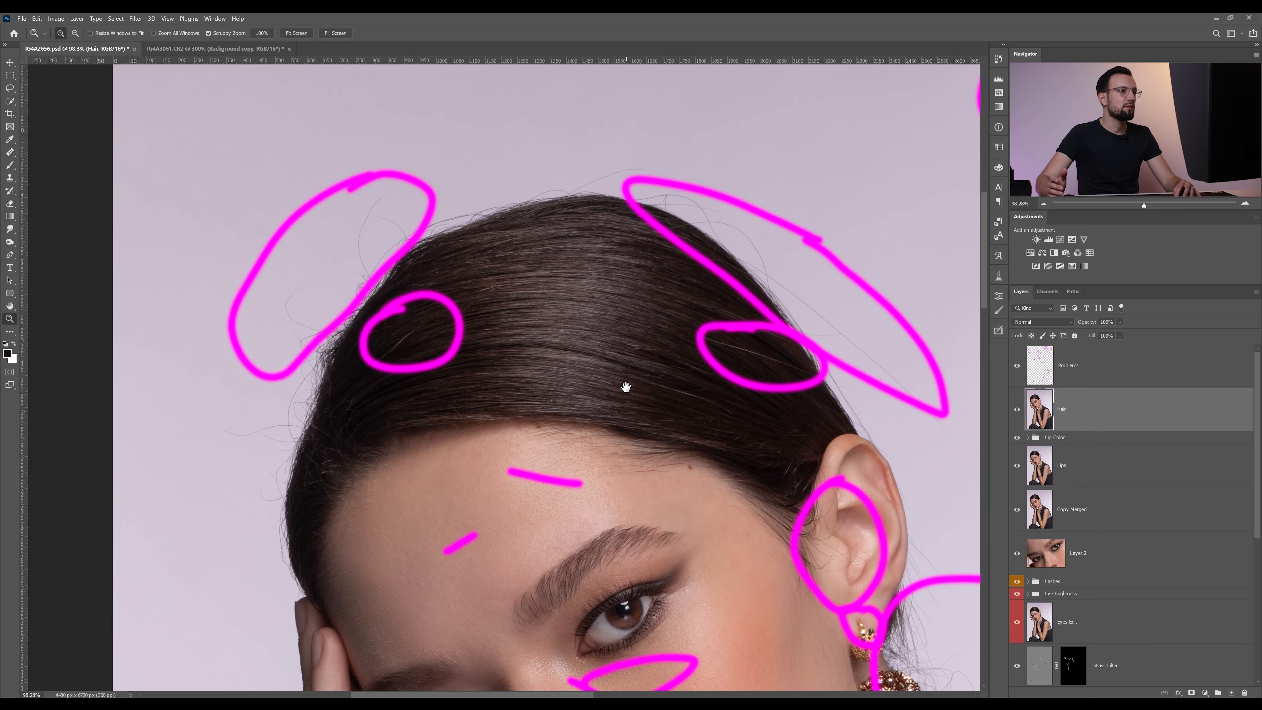
drag(412, 243, 429, 283)
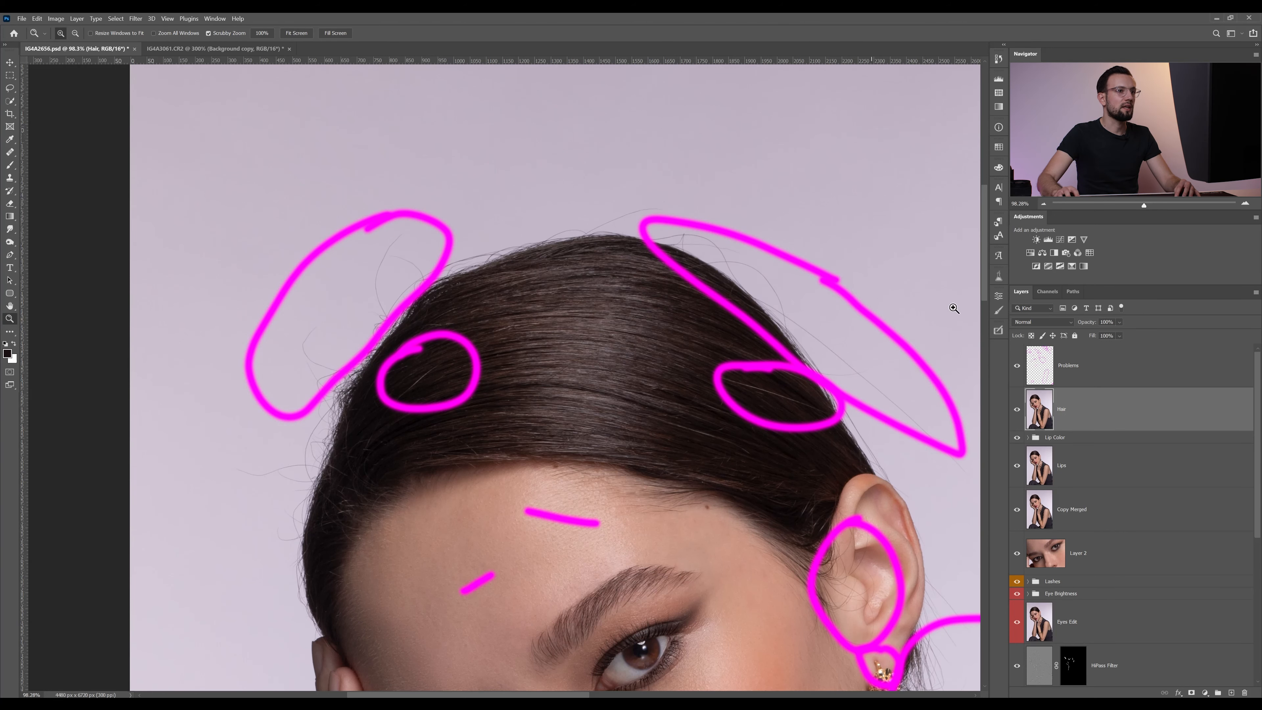
click(1017, 368)
Remove the long stray hair beside the upper-left edge of the head with the Clone Stamp, sampling the clean background next to it
scroll(629, 352, left, 3)
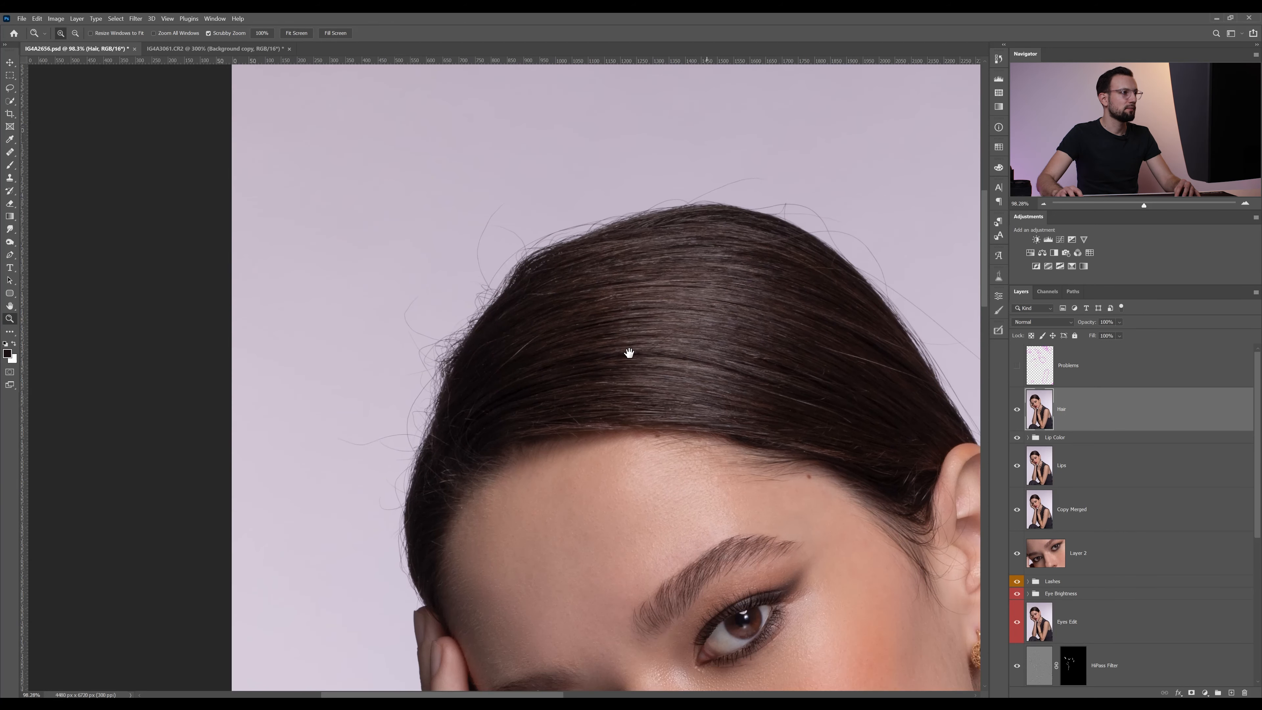
drag(447, 451, 431, 431)
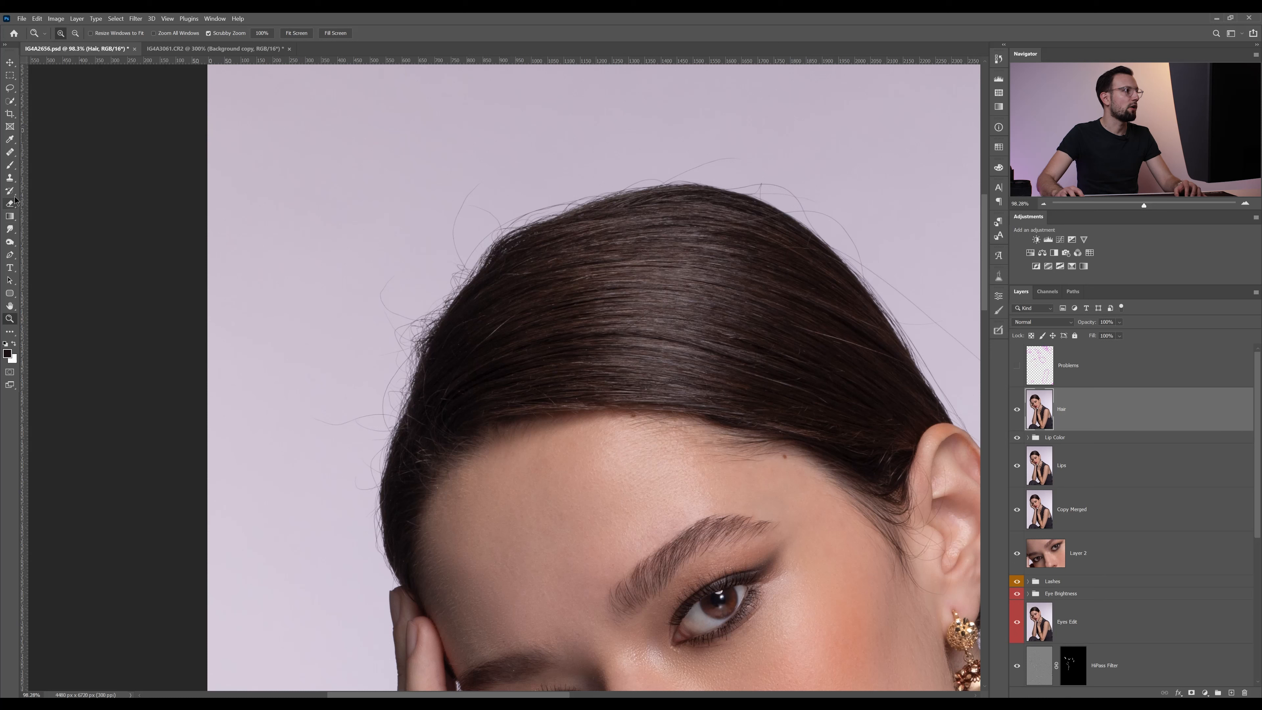
click(10, 178)
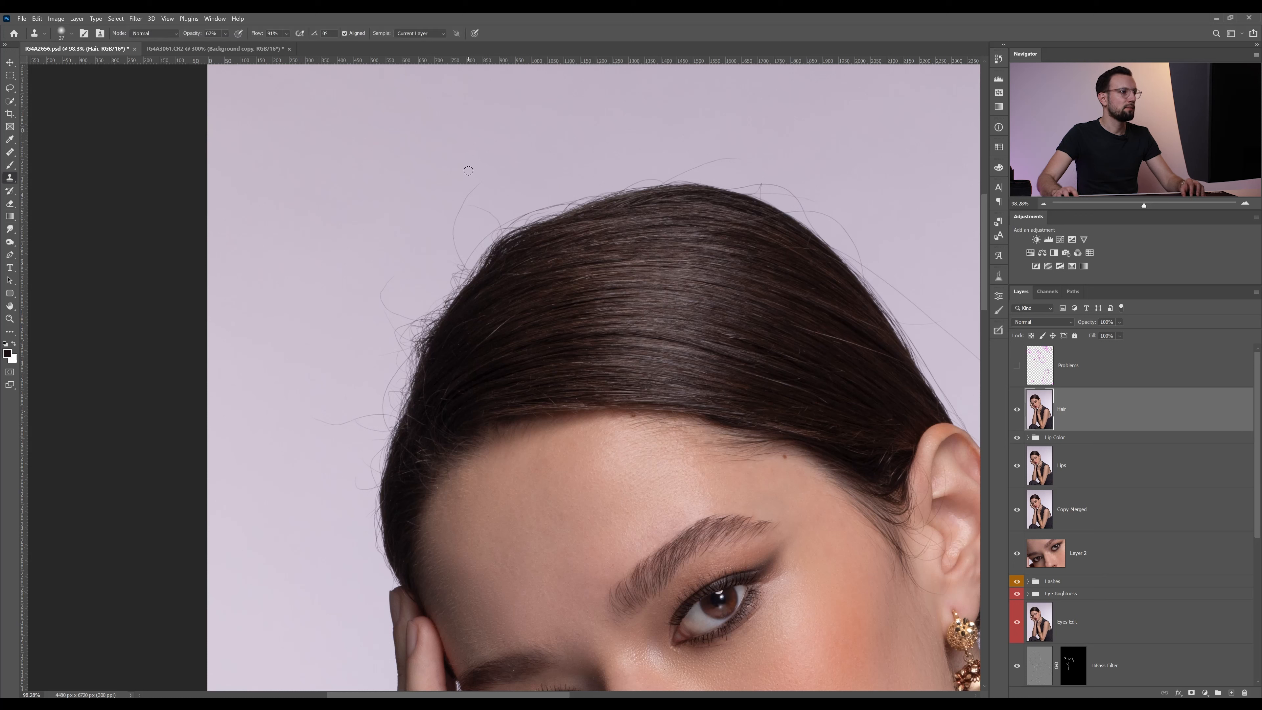
key(z)
drag(424, 224, 439, 226)
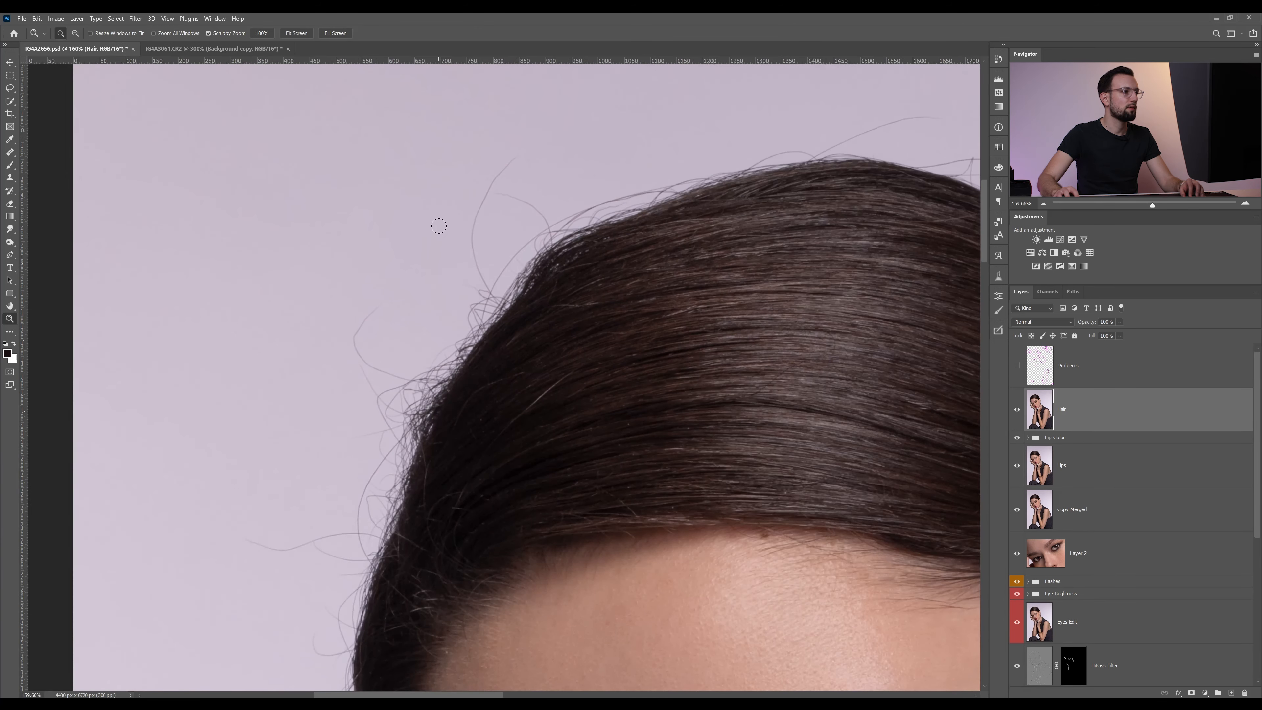
key(space)
mouse_move(448, 309)
mouse_down()
mouse_move(555, 346)
mouse_move(574, 338)
mouse_up()
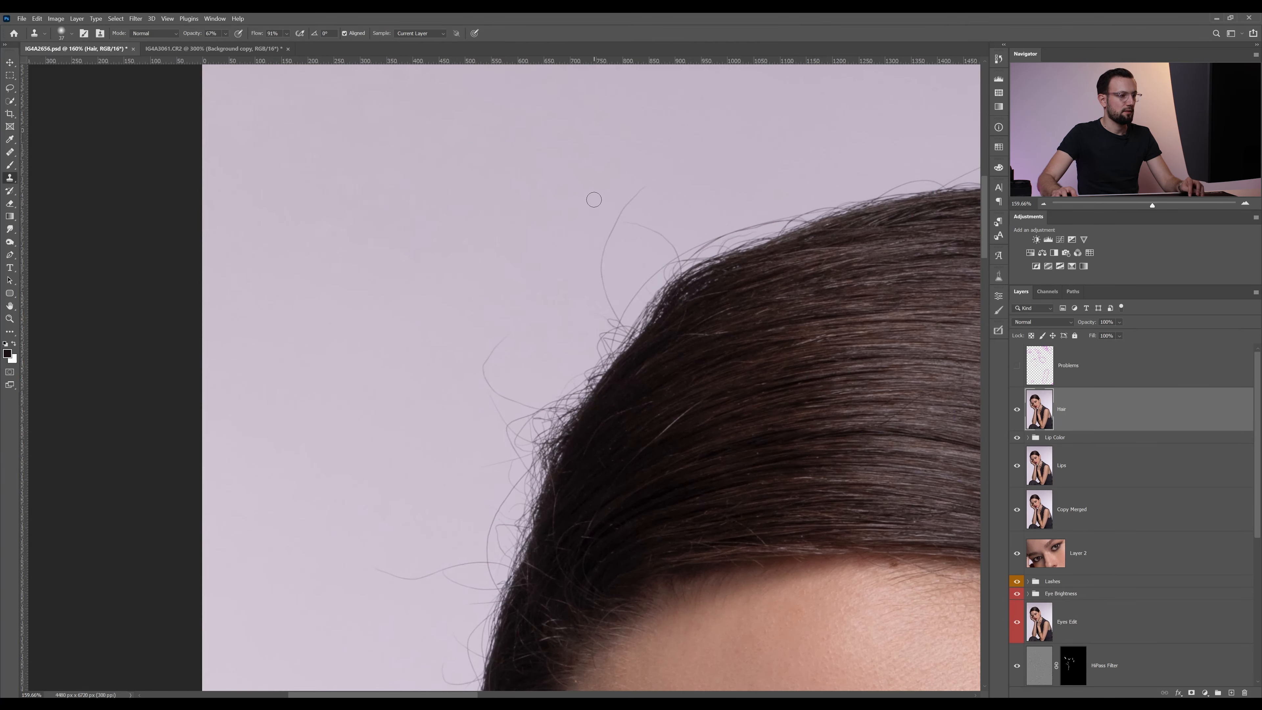
alt+click(583, 209)
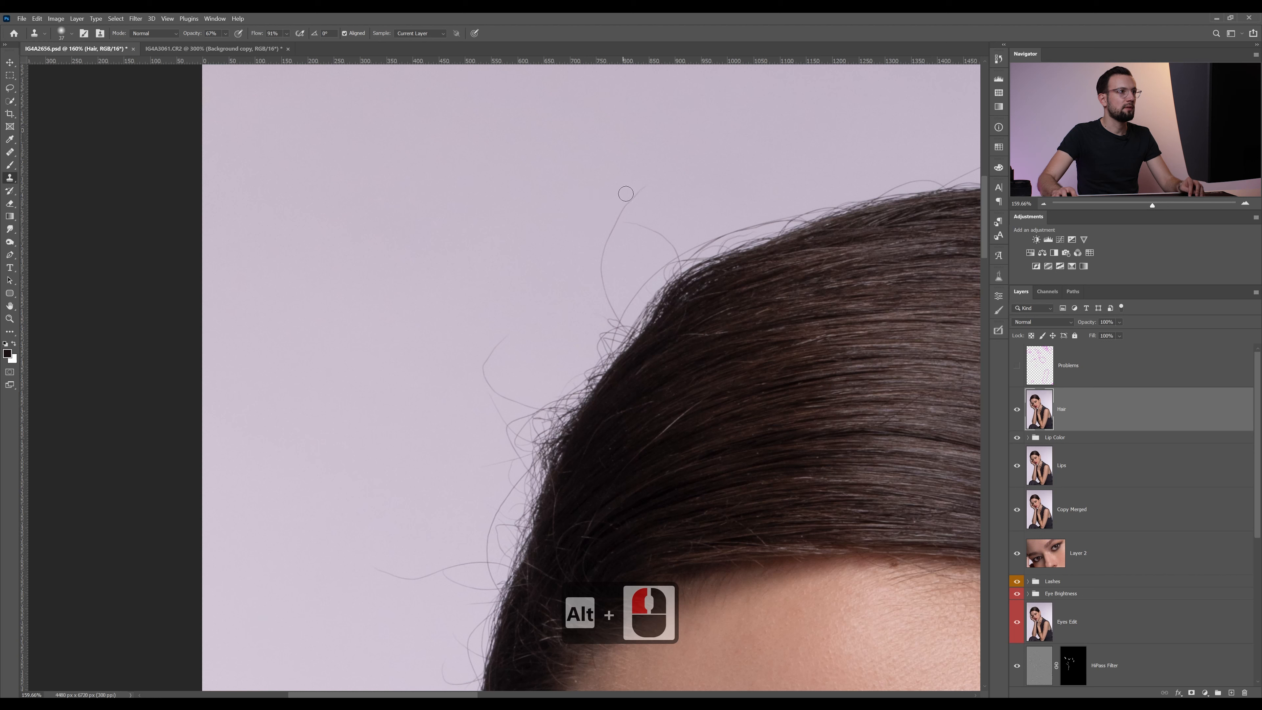
mouse_move(642, 187)
mouse_down()
mouse_move(600, 248)
mouse_move(639, 189)
mouse_move(596, 285)
mouse_move(622, 206)
mouse_move(602, 296)
mouse_move(611, 217)
mouse_move(601, 292)
mouse_up()
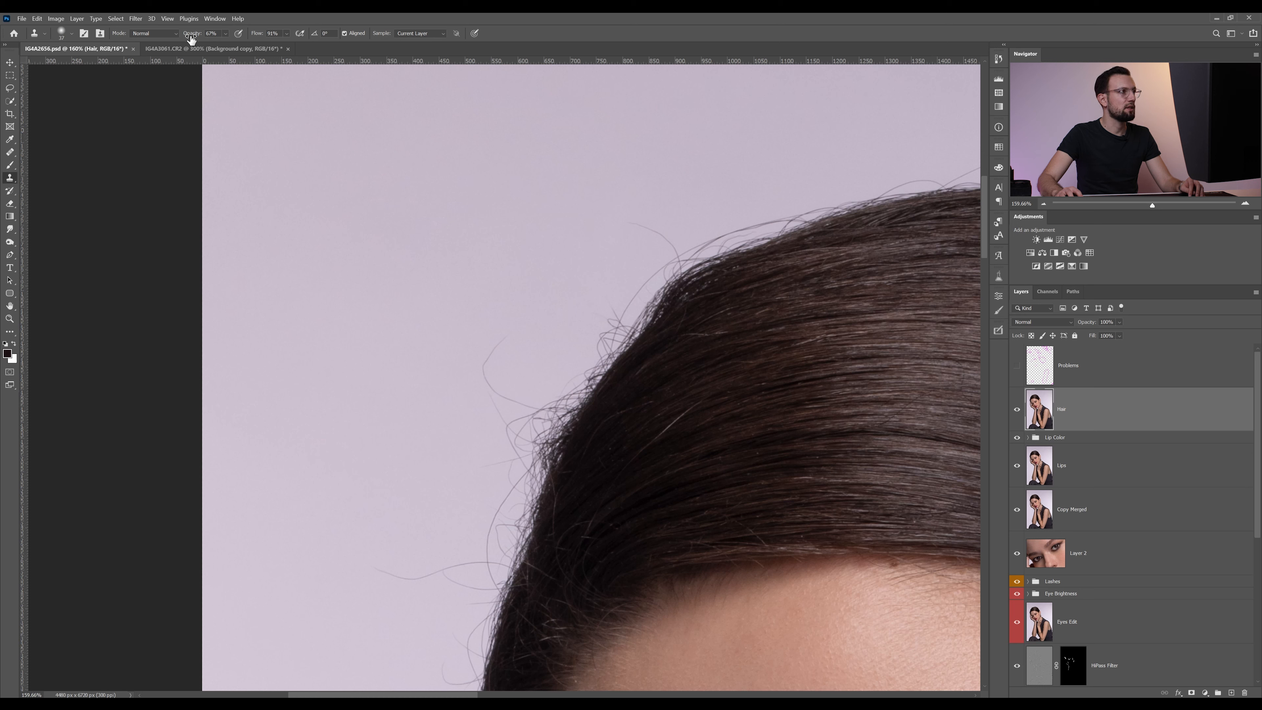
Set the Clone Stamp opacity to 100% and, with a smaller brush, clone out the flyaway hairs along the upper-left curve of the head
drag(192, 38, 218, 39)
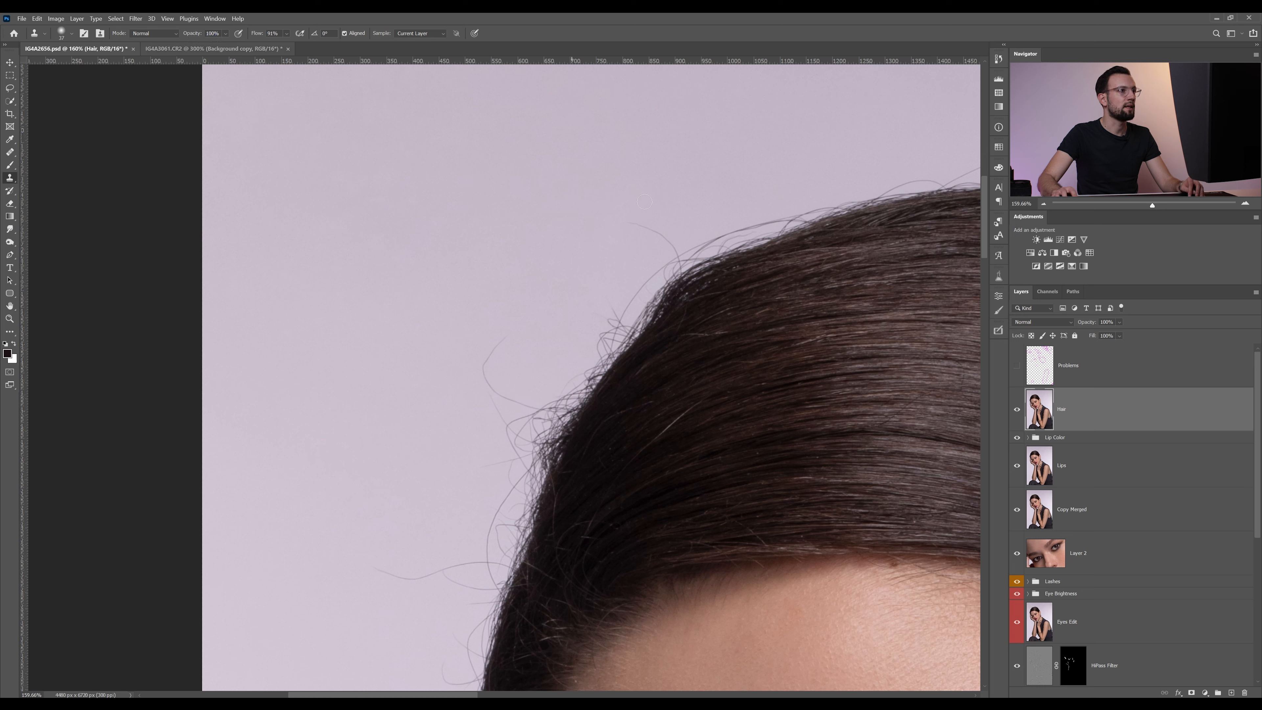
drag(669, 203, 683, 224)
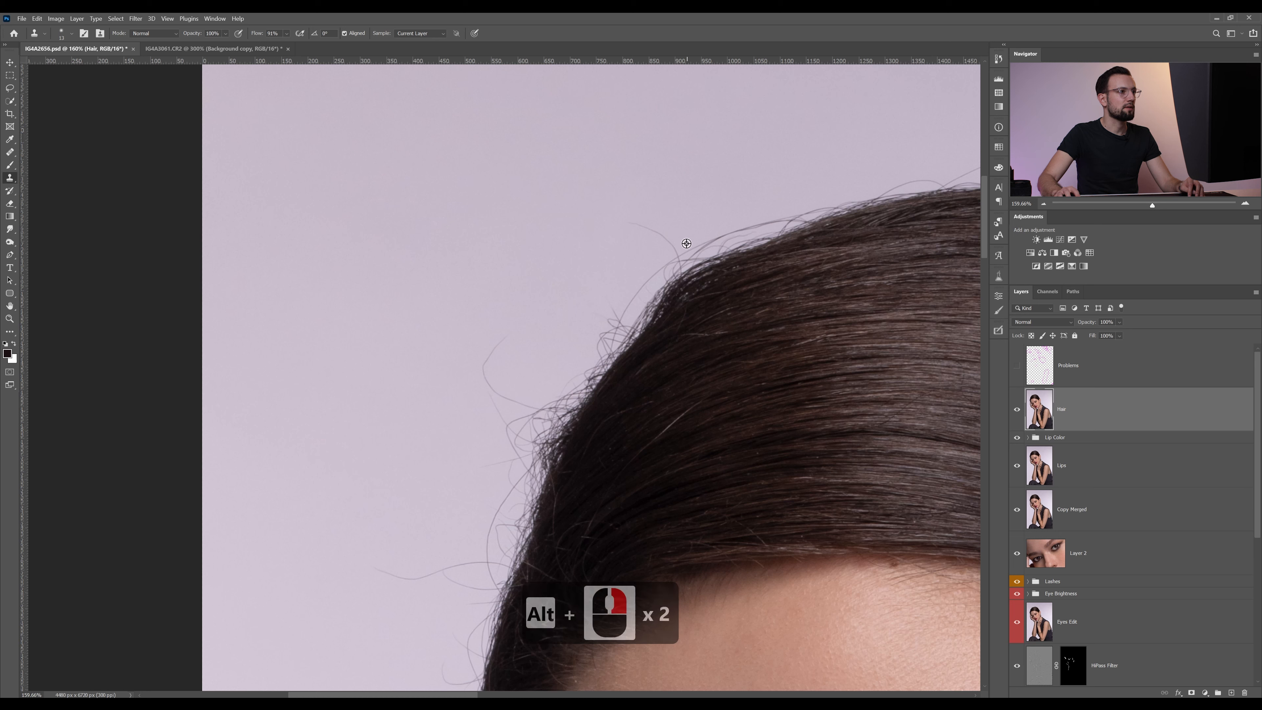
alt+click(677, 249)
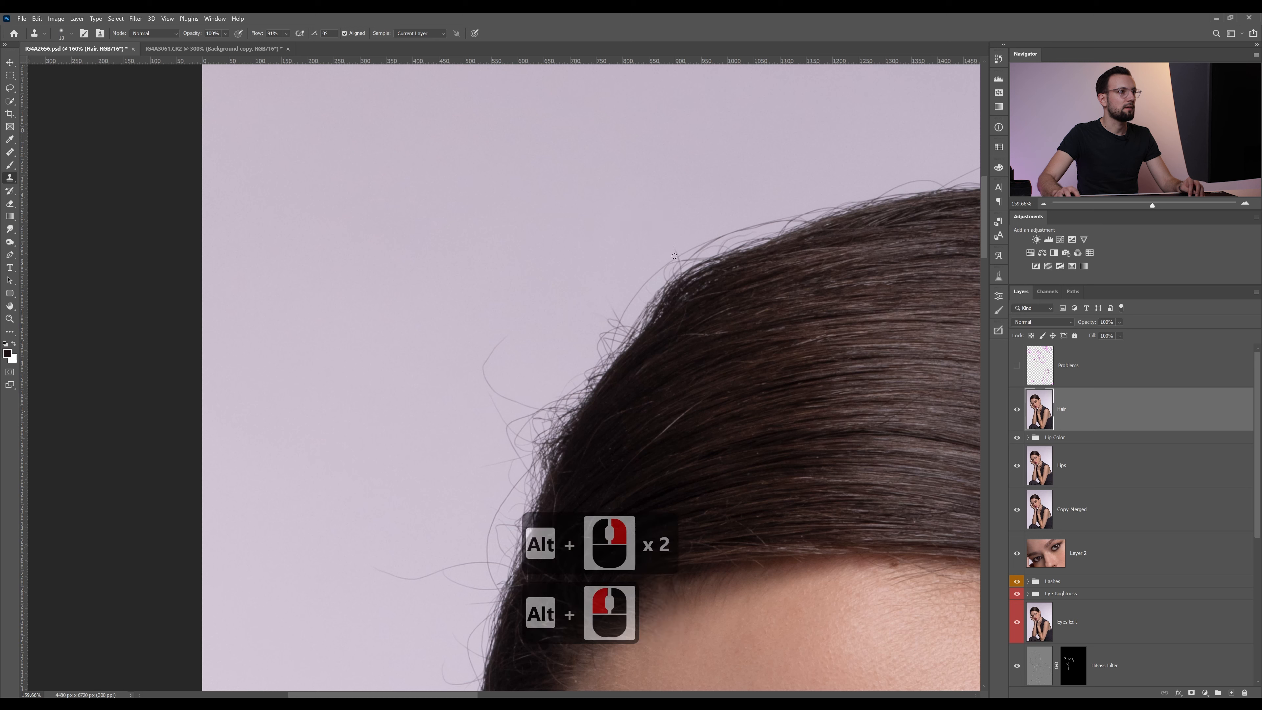
alt+click(668, 233)
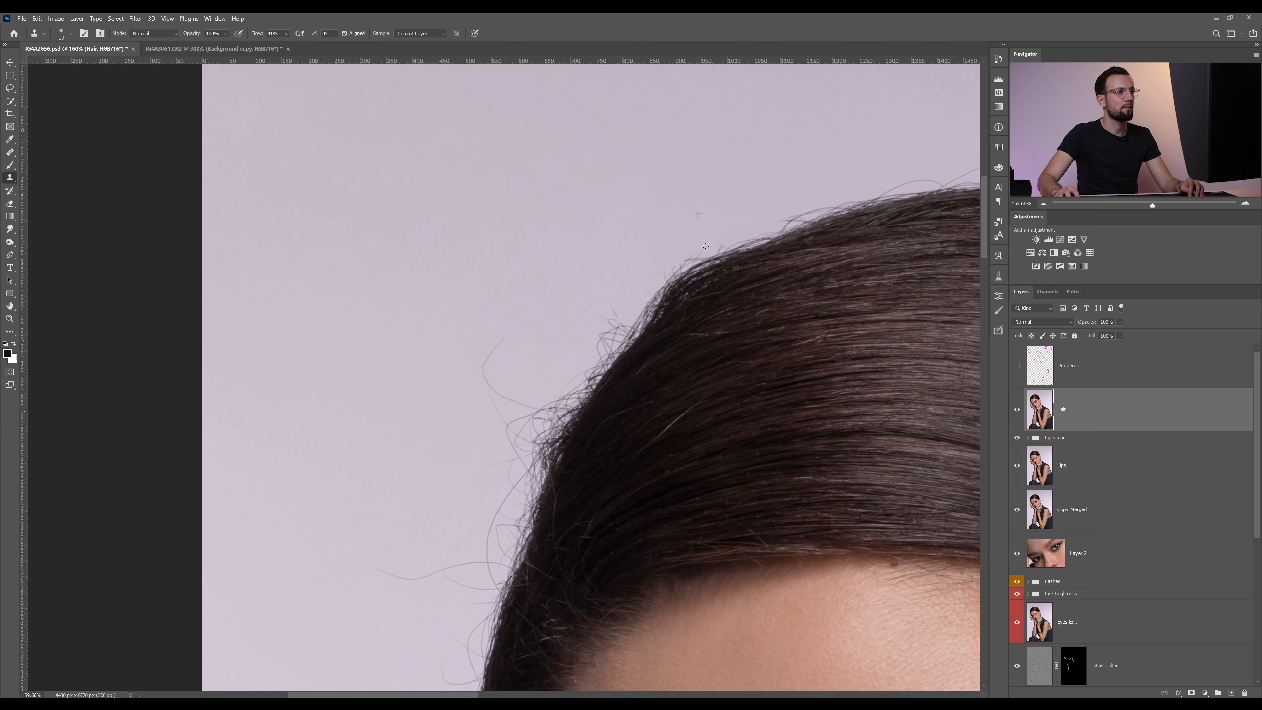
Clone nearby clean background over the short flyaways just below the upper-left curve of the head
mouse_move(612, 326)
mouse_down()
mouse_move(640, 272)
mouse_move(589, 249)
mouse_up()
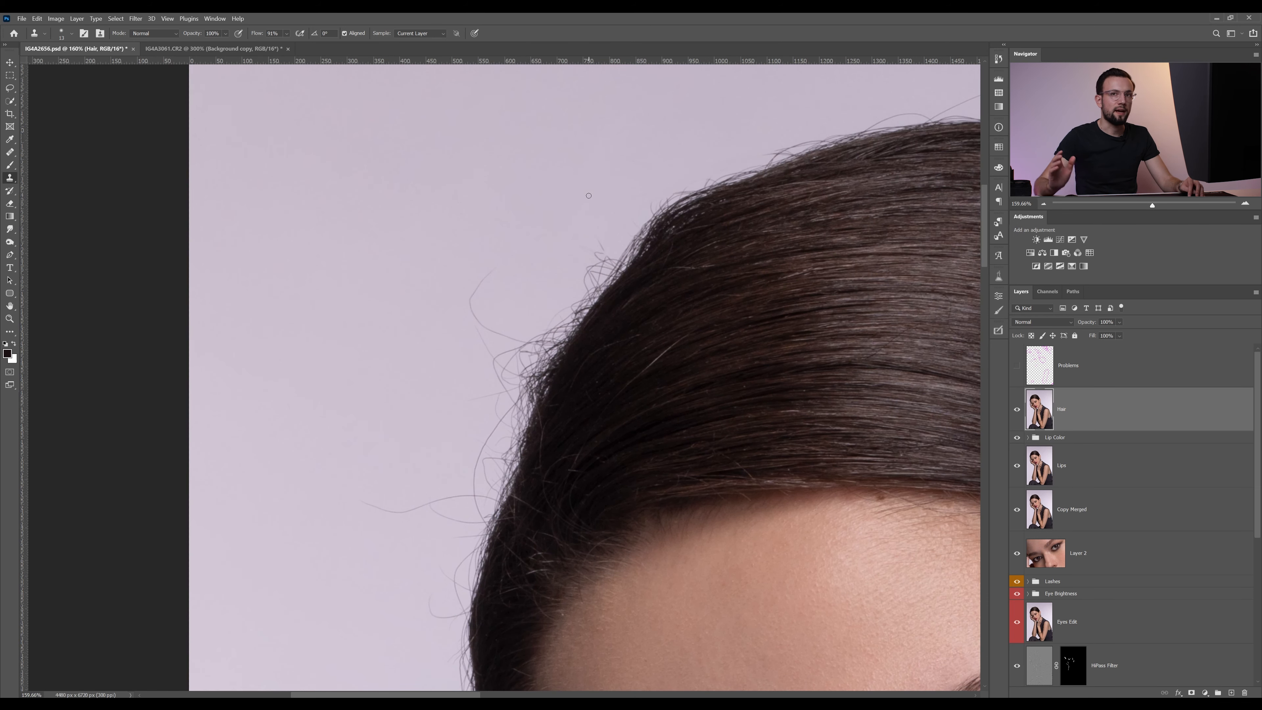
alt+click(599, 212)
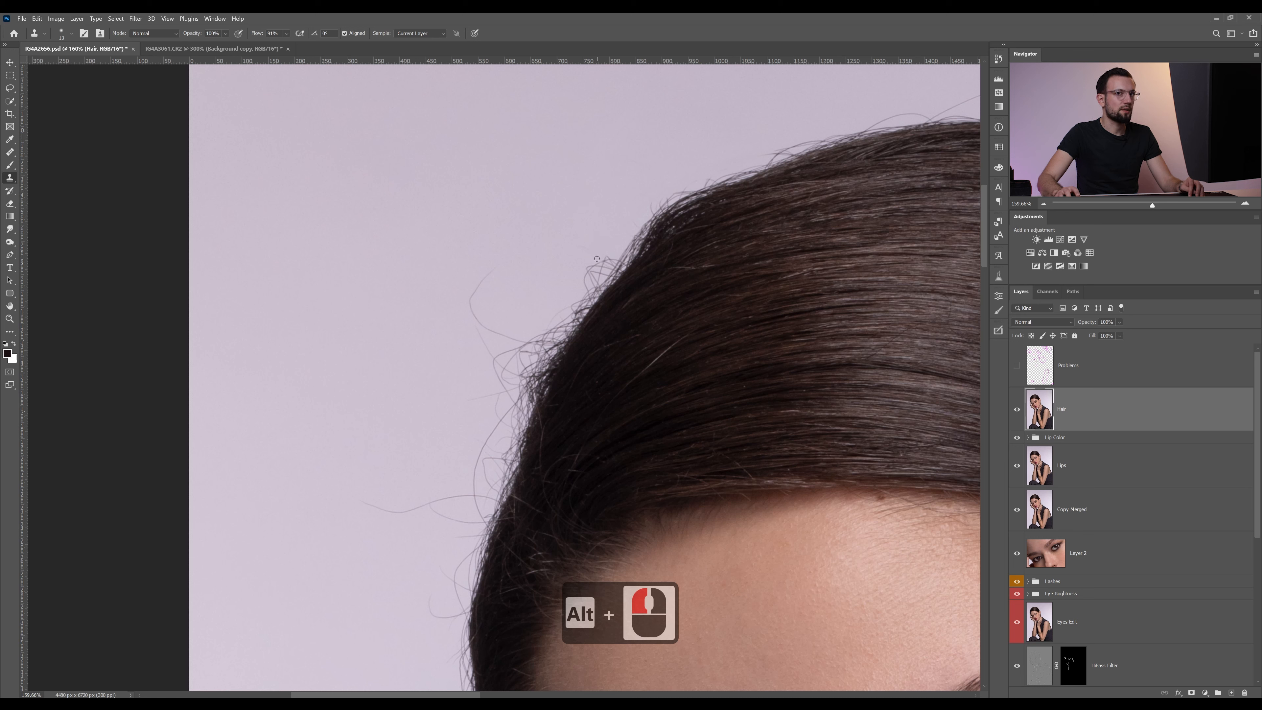
alt+click(584, 216)
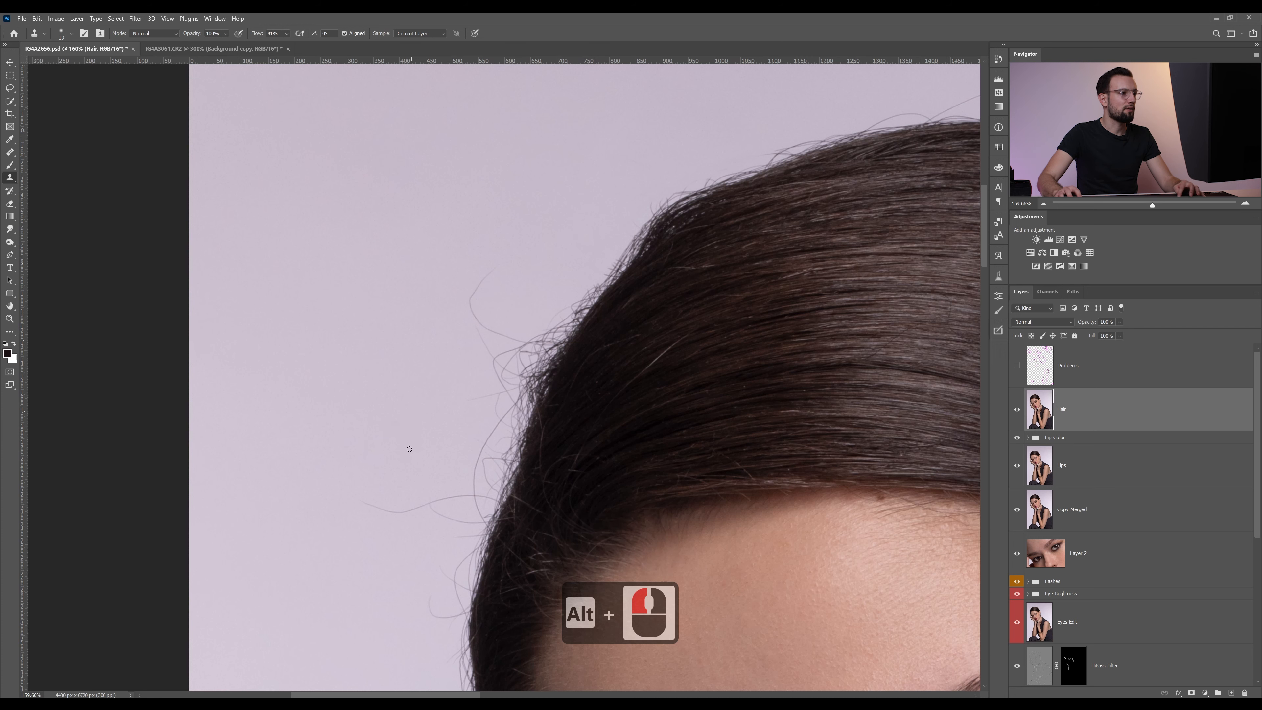
Clone clean background over the short flyaway hairs along the left side of the head, just above the raised fingers
drag(402, 453, 482, 302)
alt+click(509, 577)
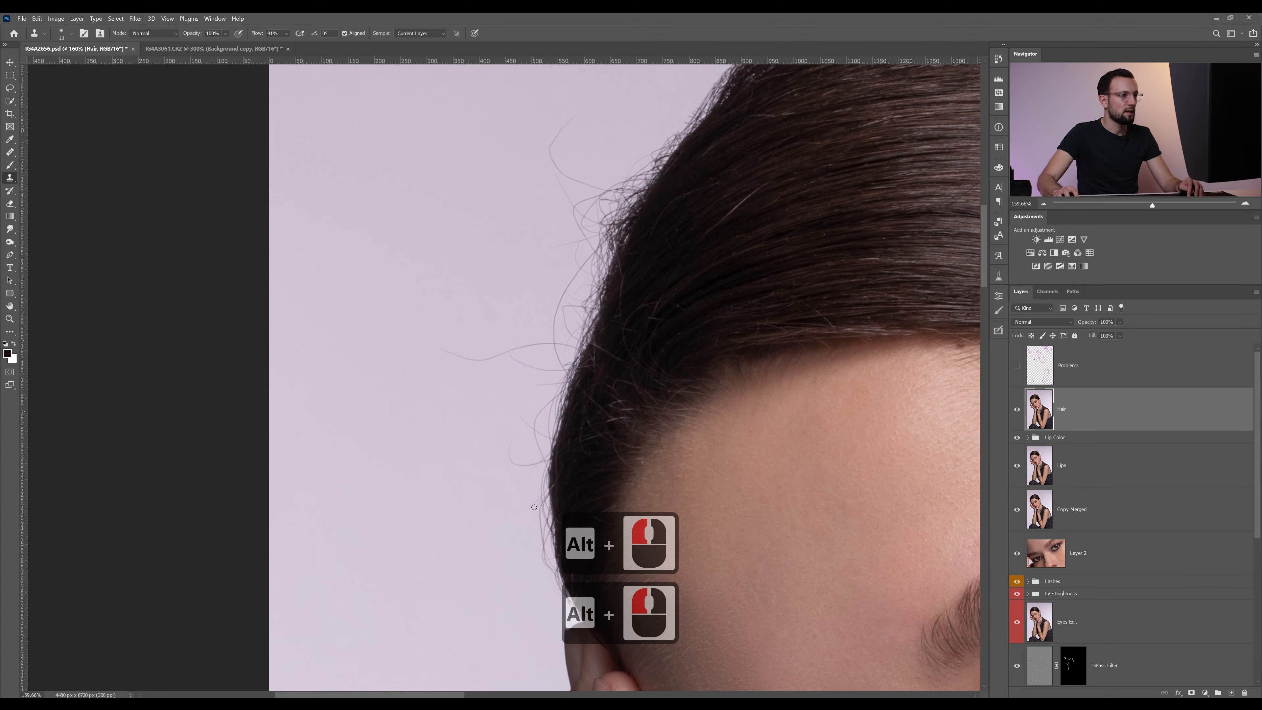
drag(538, 519, 553, 575)
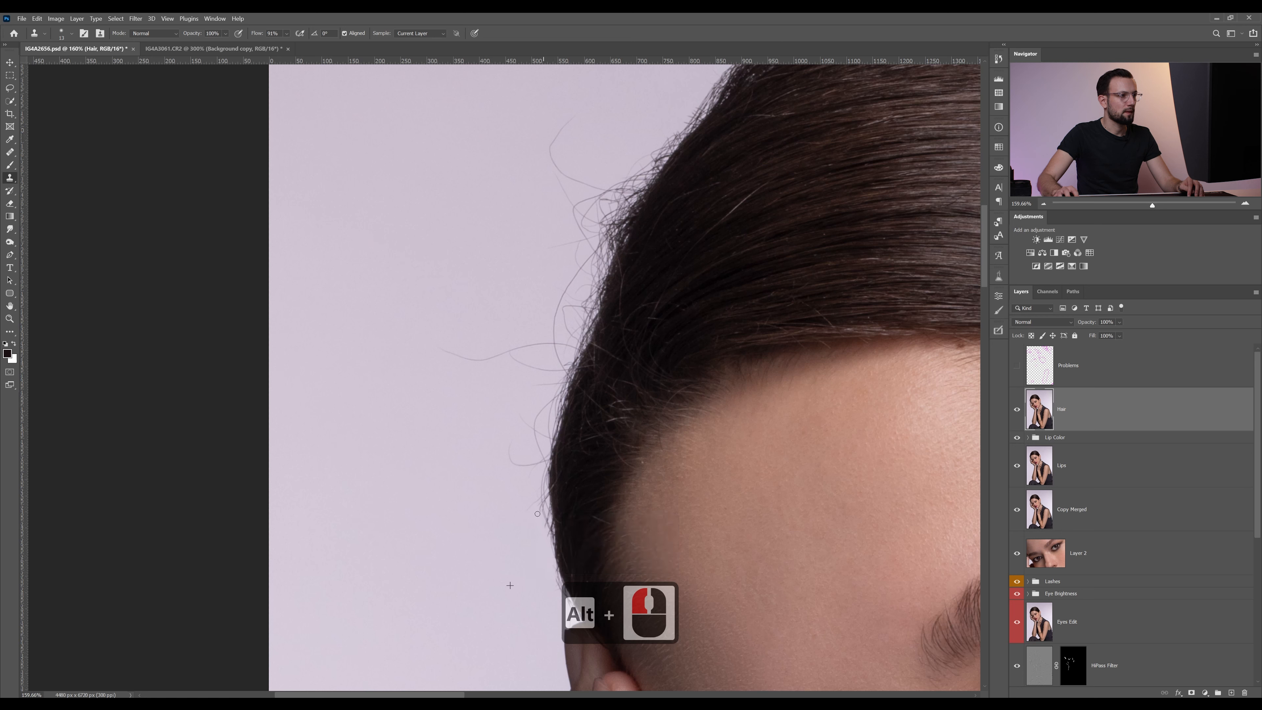
alt+click(521, 481)
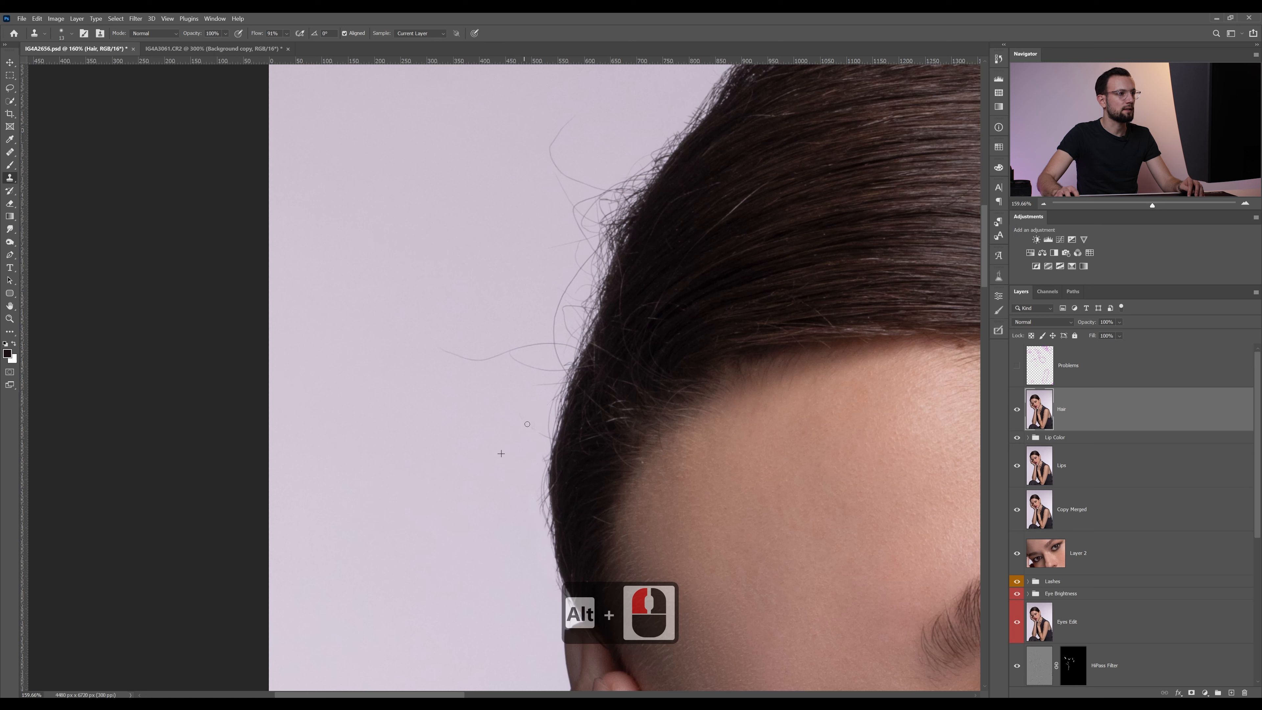
drag(528, 424, 544, 432)
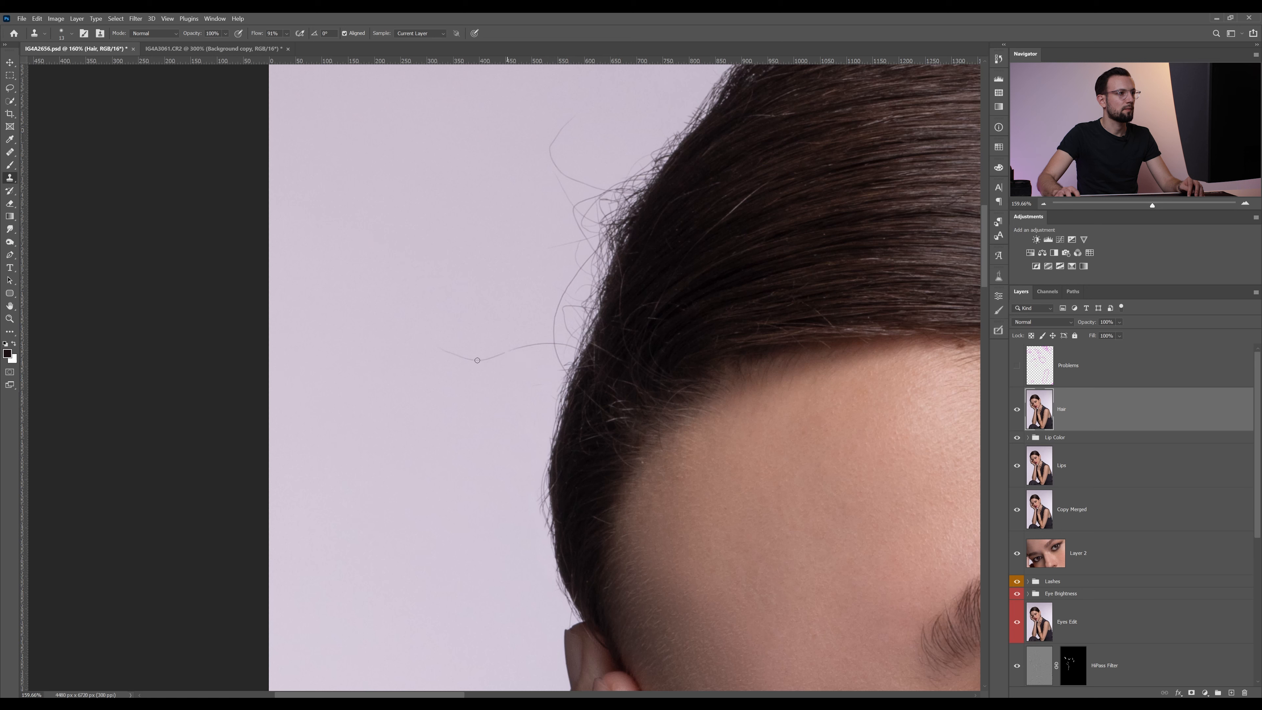
Remove the long wavy hair sticking out from the left side of the head, sampling the background just below it
alt+click(433, 371)
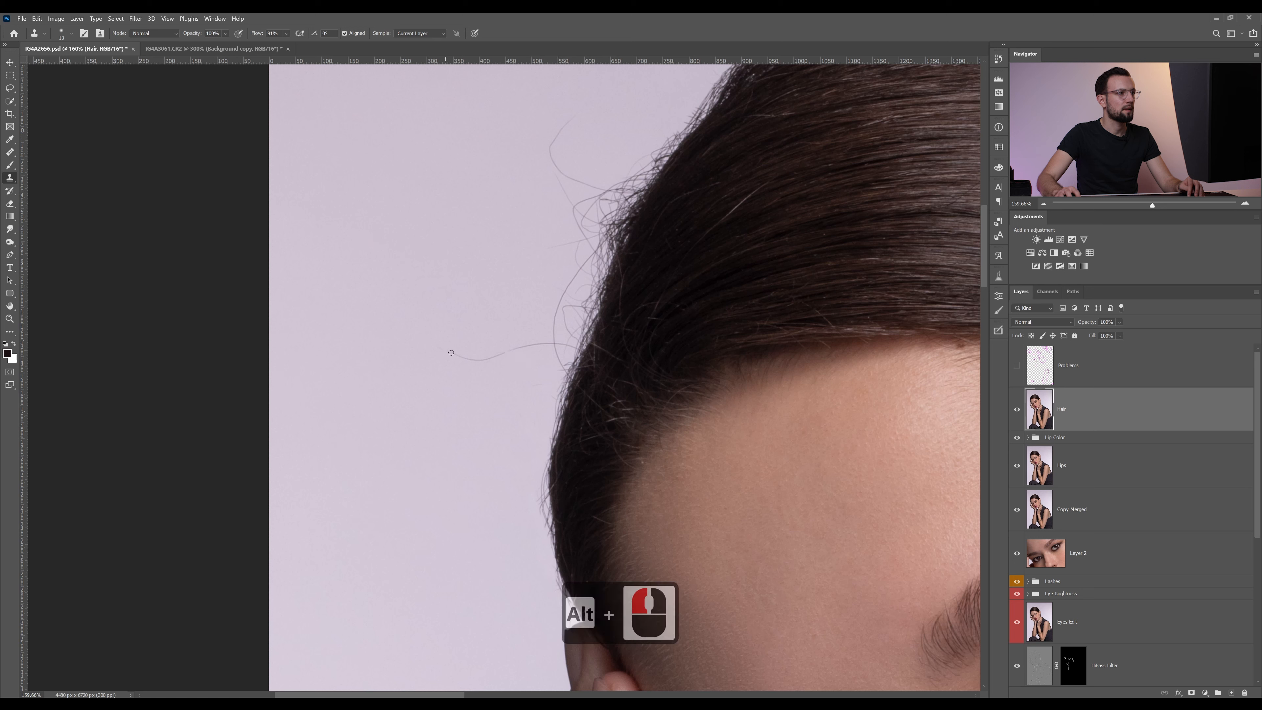
alt+click(513, 352)
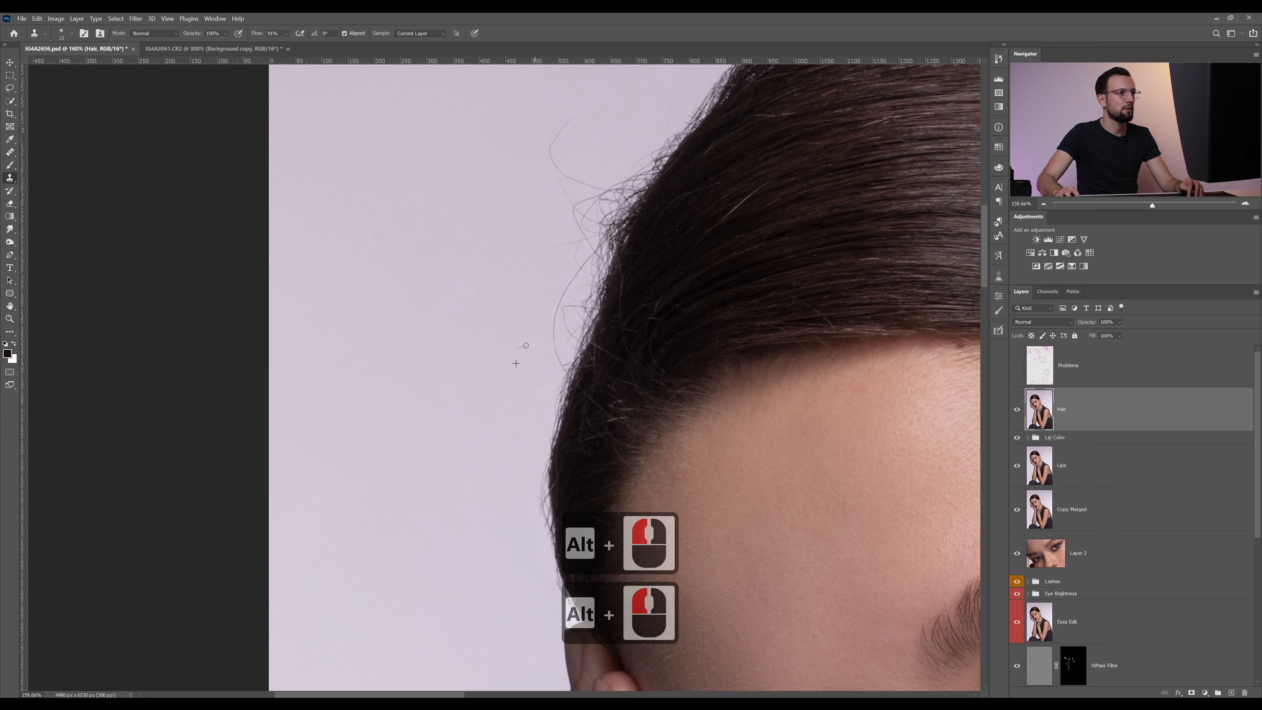
drag(563, 370, 547, 328)
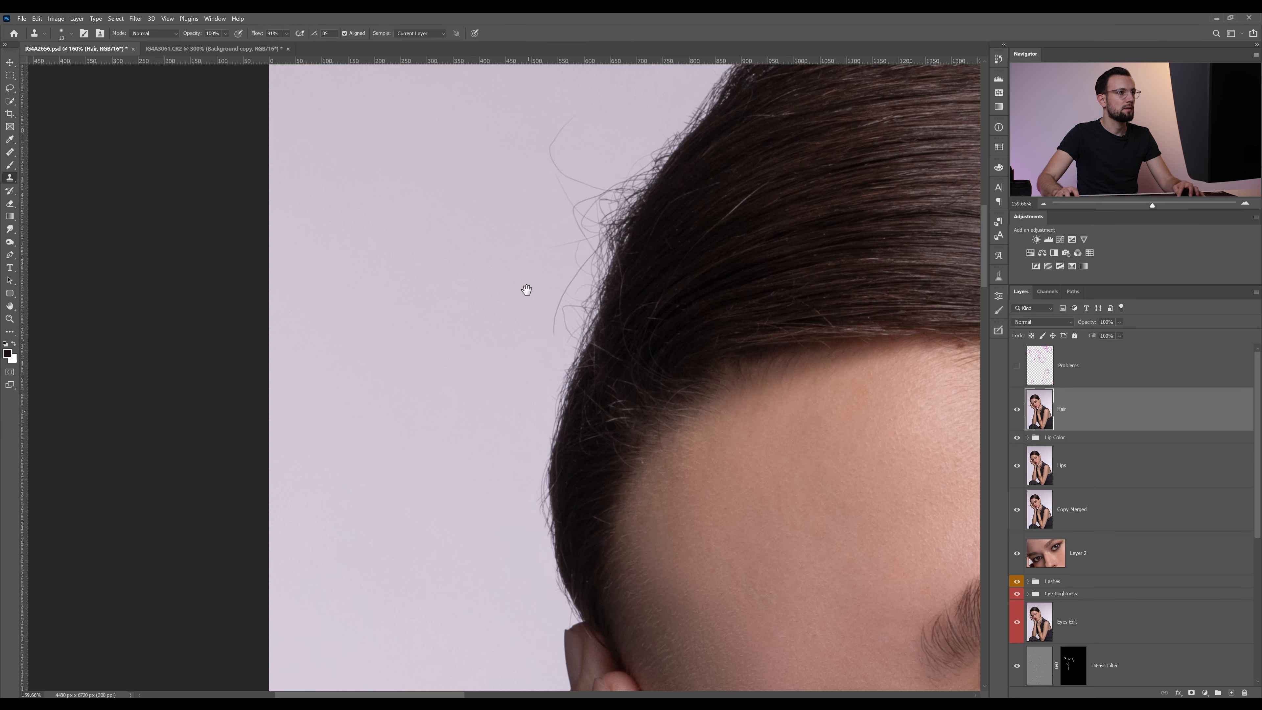
Clone out the lower part of the long curved hair beside the upper-left edge of the head
drag(525, 285, 476, 400)
alt+click(557, 290)
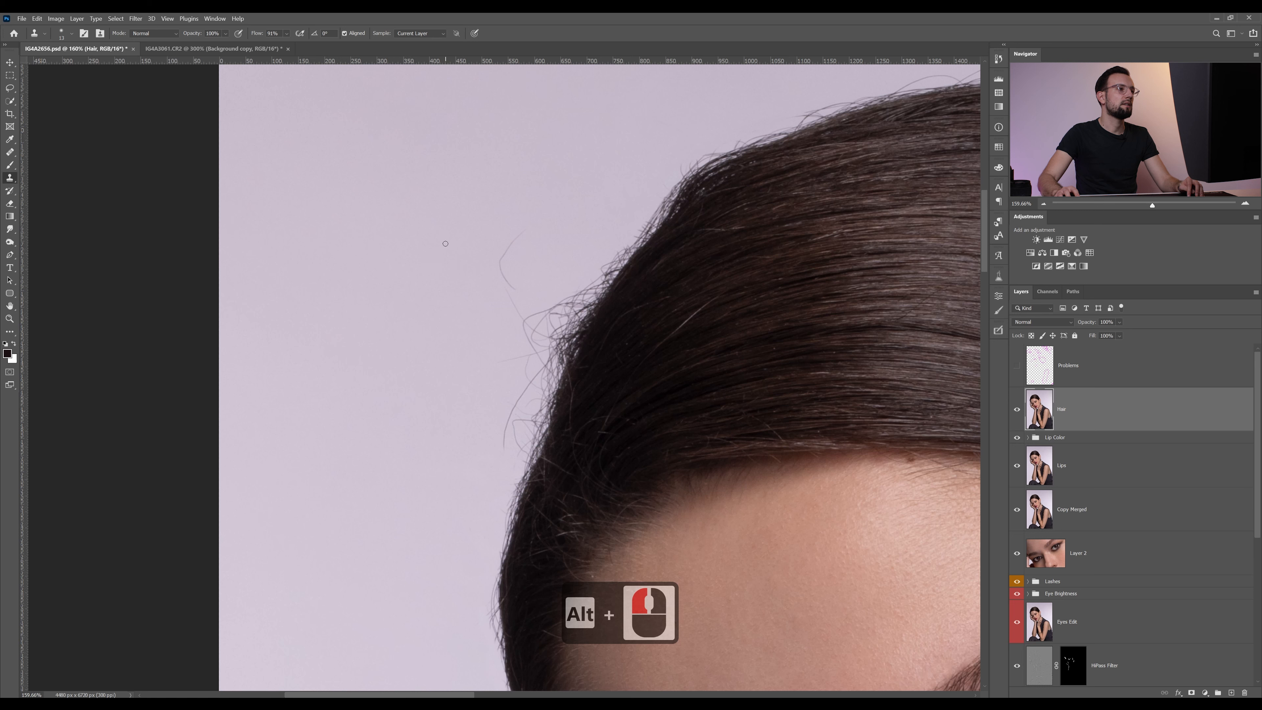
drag(446, 279, 509, 282)
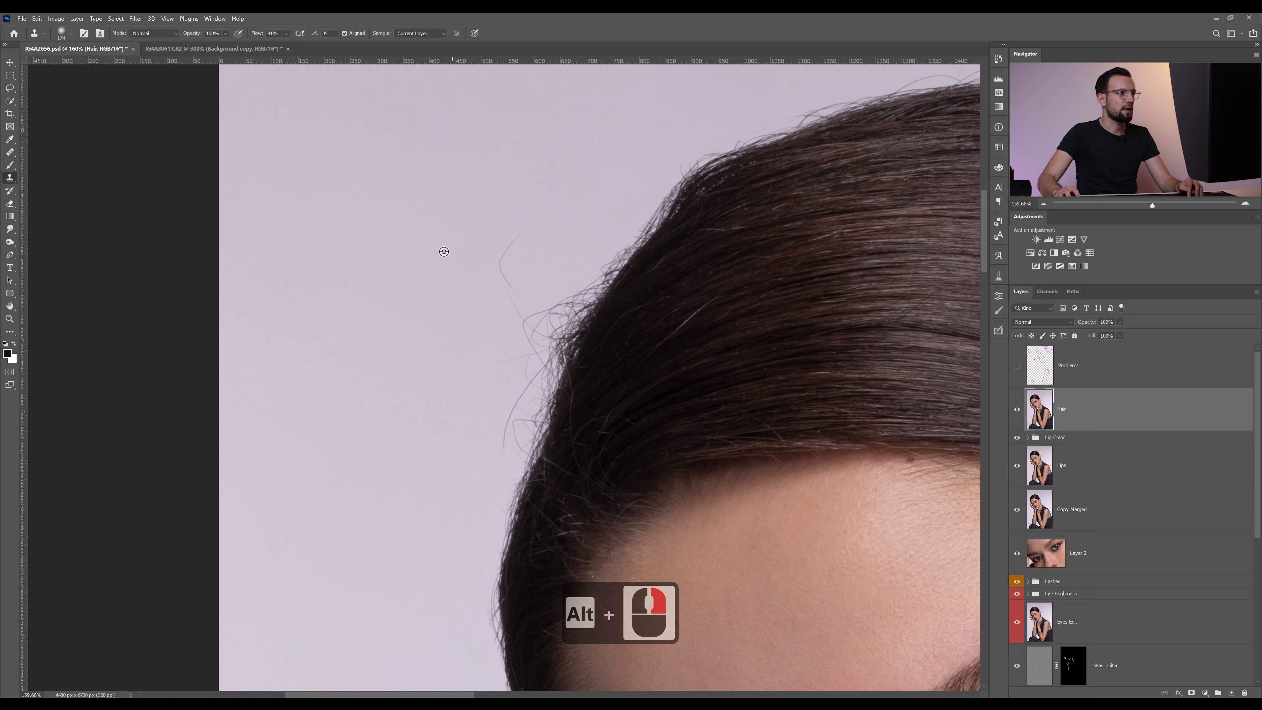
Try to clone background over the upper-left hair edge with a much larger soft brush, and undo the strokes
alt+click(409, 256)
mouse_move(532, 202)
mouse_down()
mouse_move(529, 329)
mouse_move(542, 362)
mouse_move(517, 411)
mouse_move(600, 317)
mouse_up()
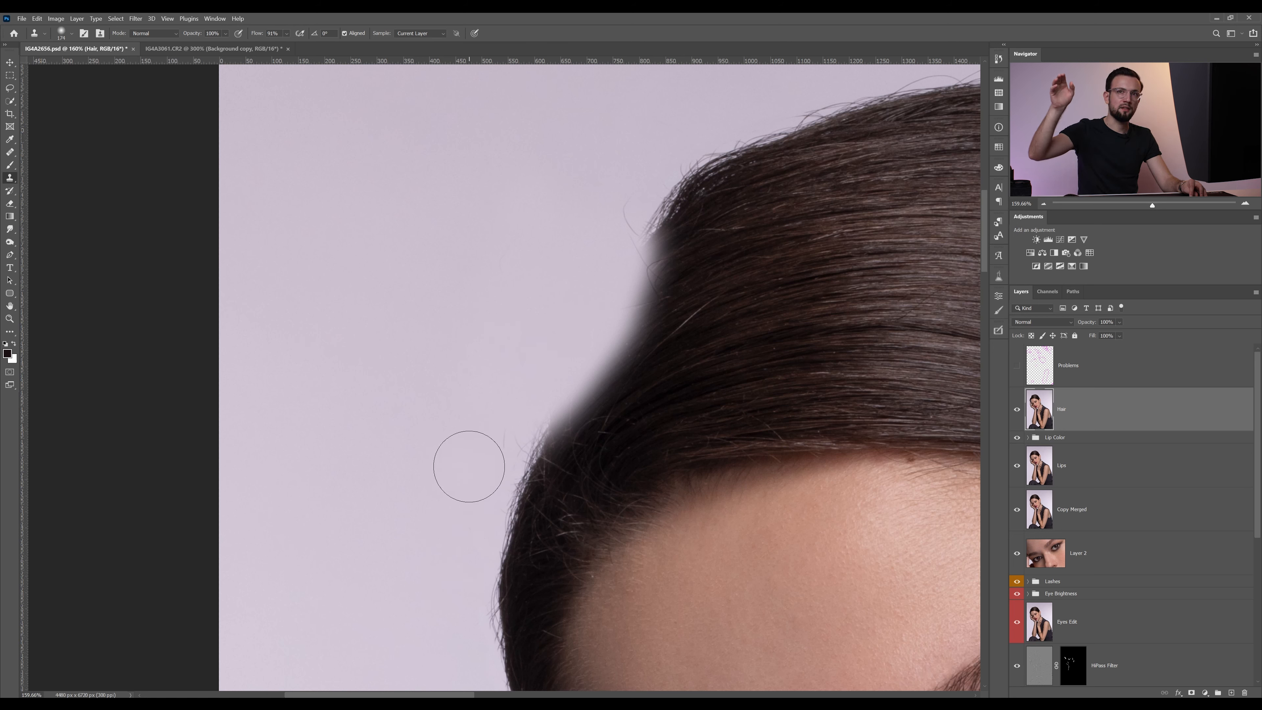
key(z)
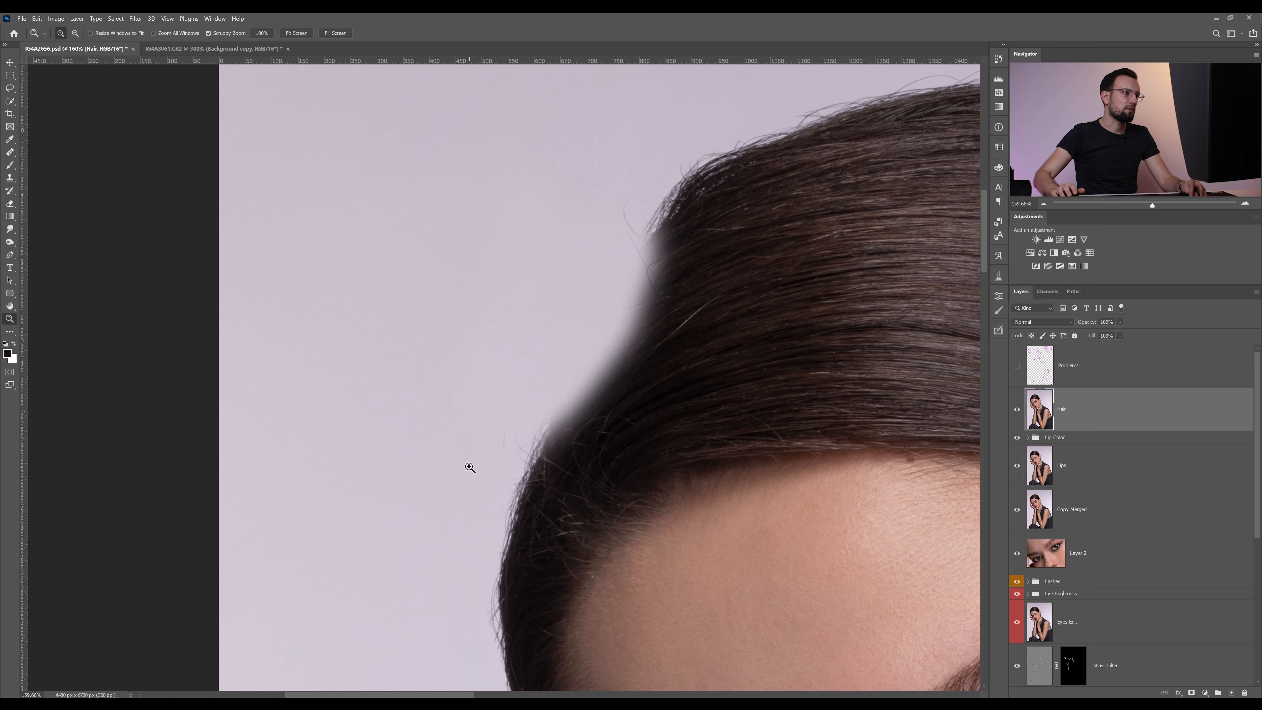
key(ctrl+z)
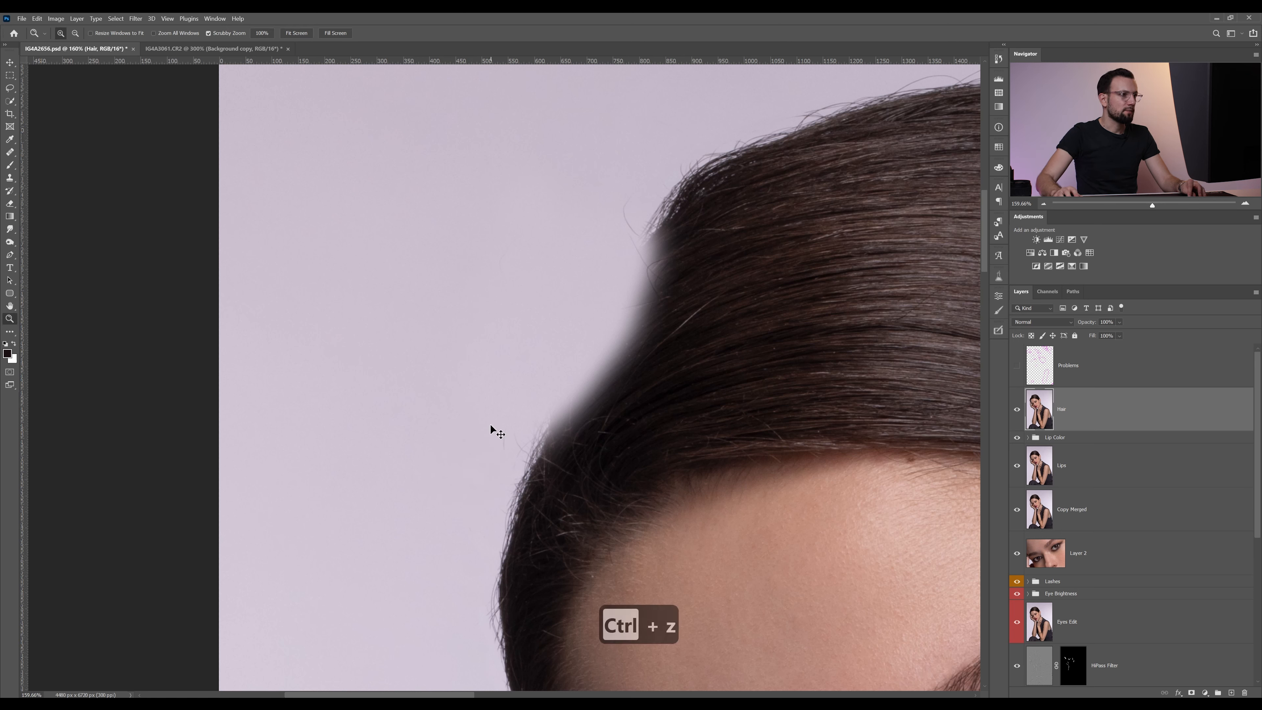
key(ctrl+z)
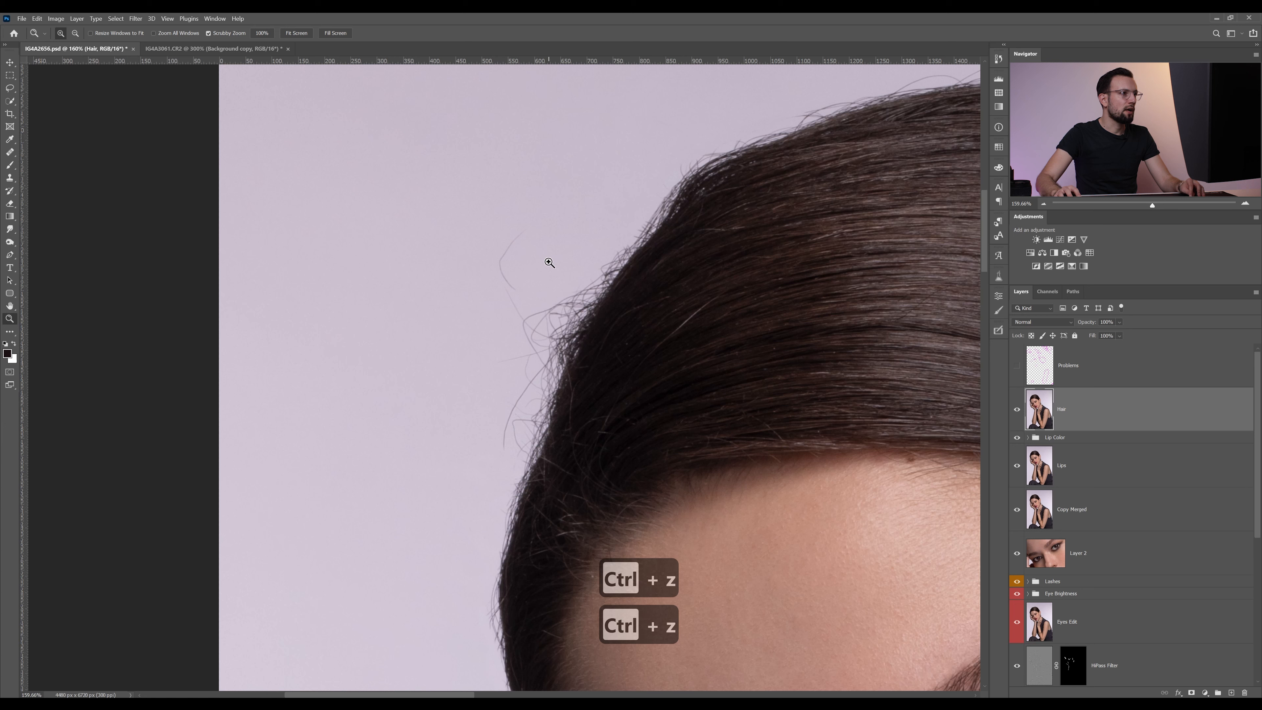
With the Clone Stamp back at a small brush size, remove the rest of the curved hair beside the upper-left of the head
key(s)
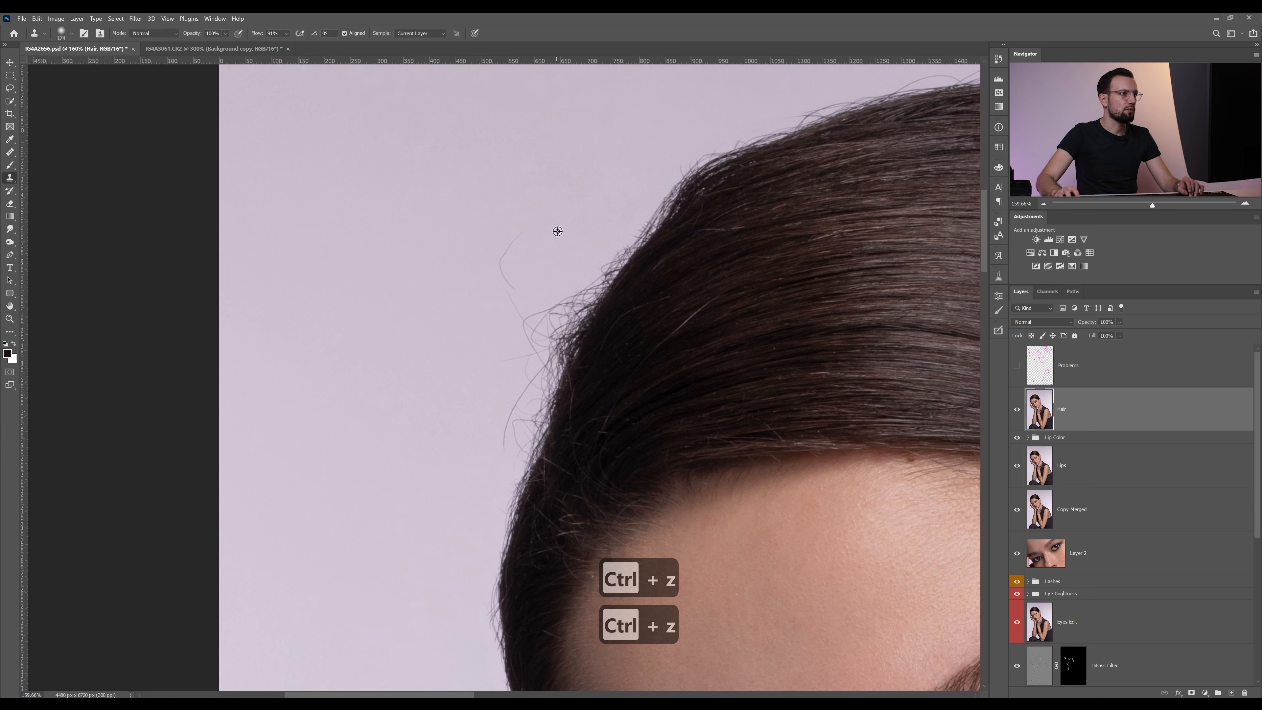
alt+right_click(556, 230)
mouse_move(541, 234)
mouse_down()
mouse_move(491, 242)
mouse_move(538, 271)
mouse_move(504, 275)
mouse_up()
alt+click(527, 278)
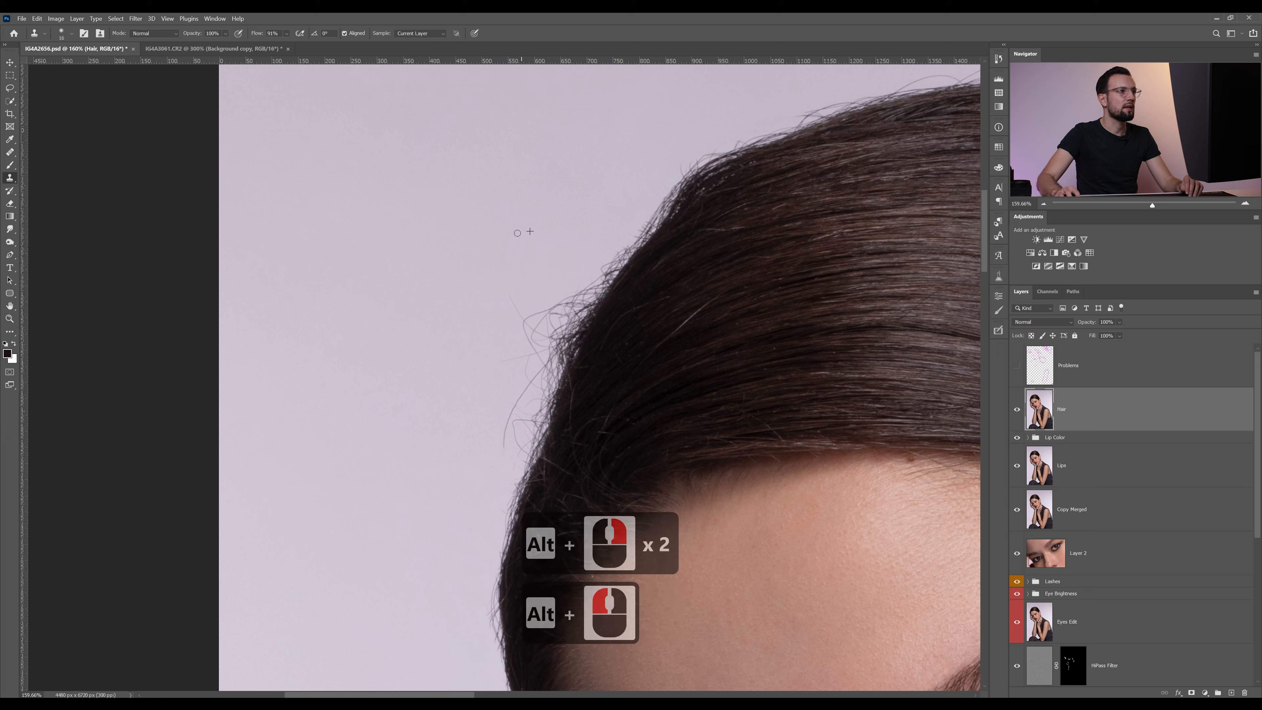
drag(502, 248, 503, 247)
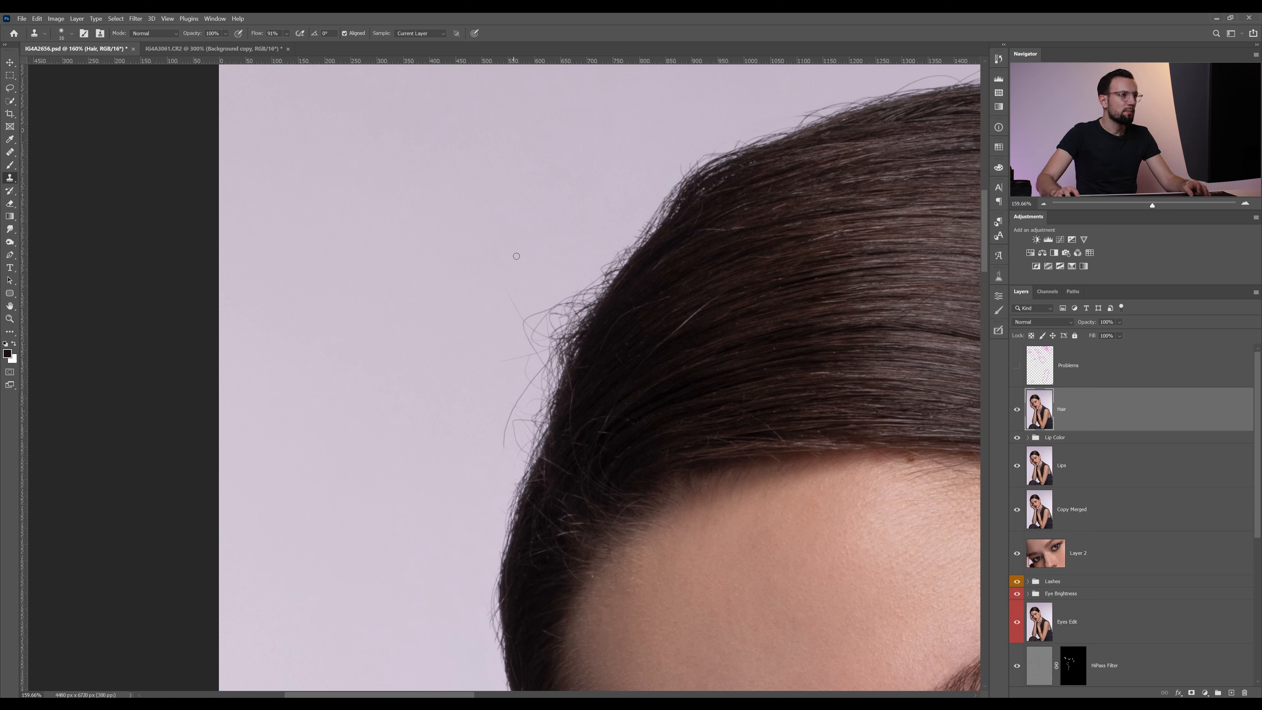
Clone out the fine wavy flyaways sticking out where the upper-left hairline bends down, sampling the background beside them
alt+click(519, 316)
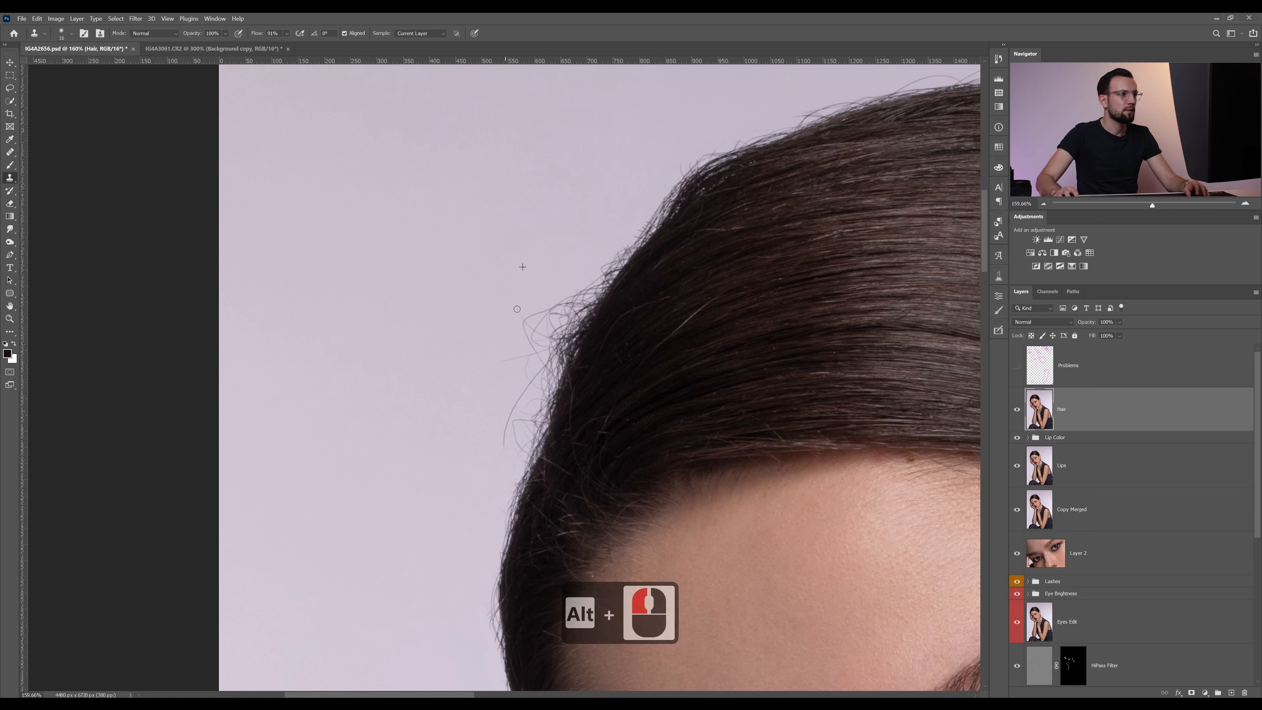
alt+click(546, 298)
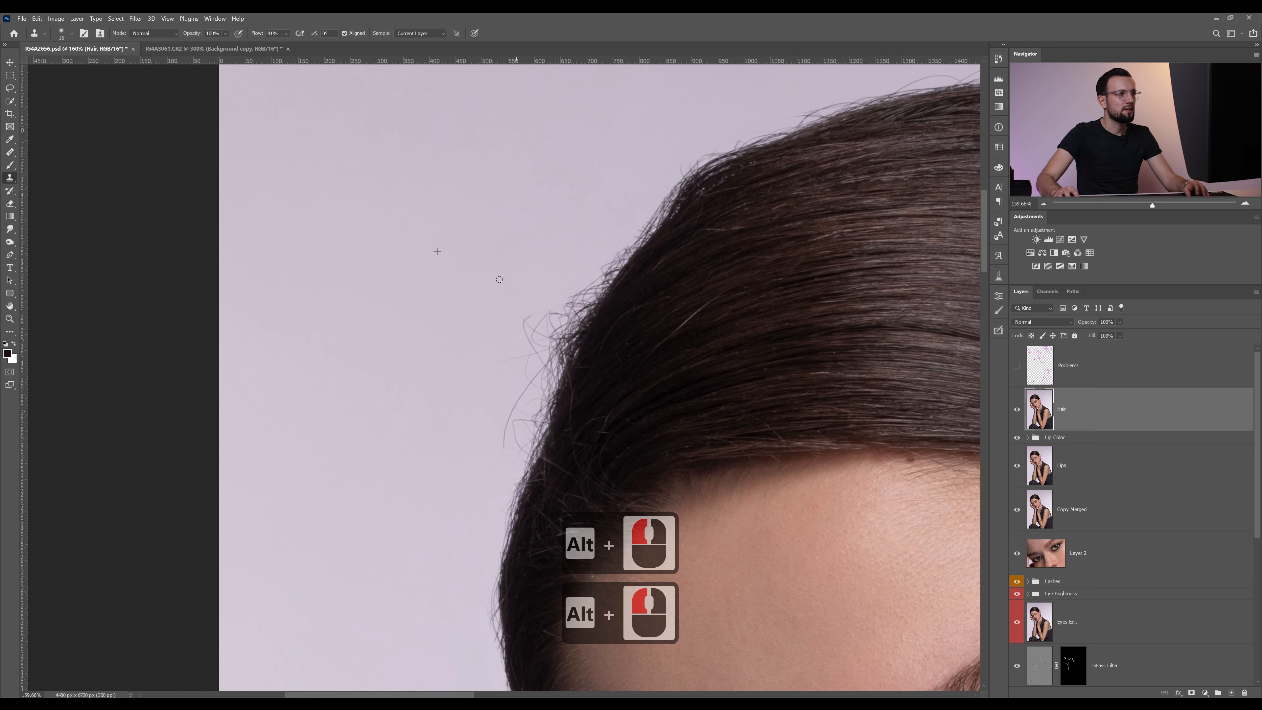
drag(525, 319, 528, 334)
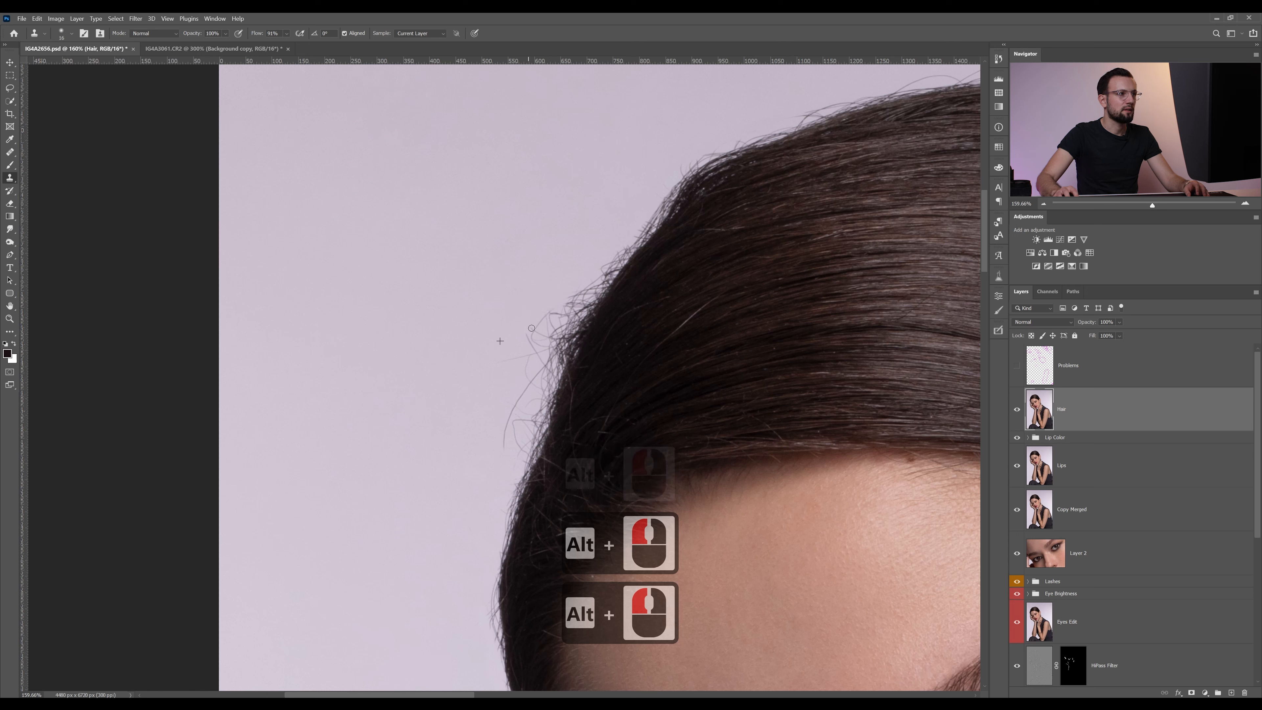
Remove the long thin hair hanging along the left edge of the head and the short flyaways just above it
alt+click(479, 371)
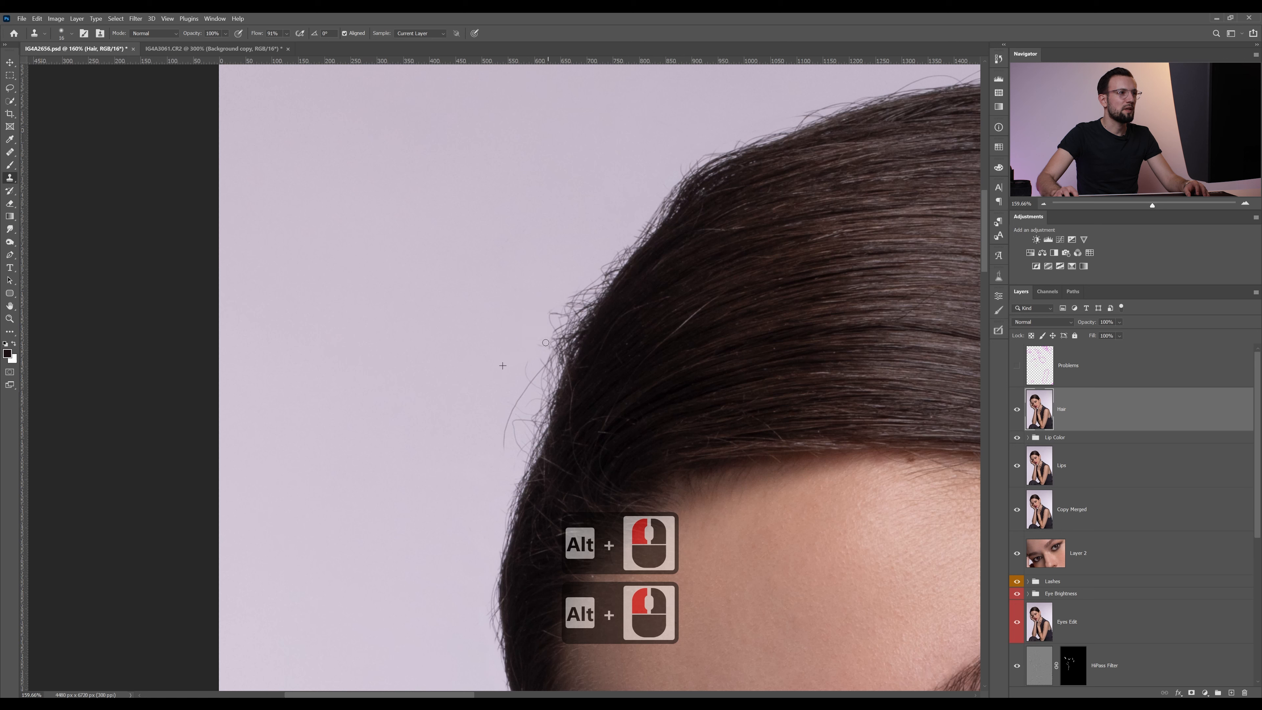
drag(546, 342, 513, 410)
alt+click(507, 353)
alt+click(512, 357)
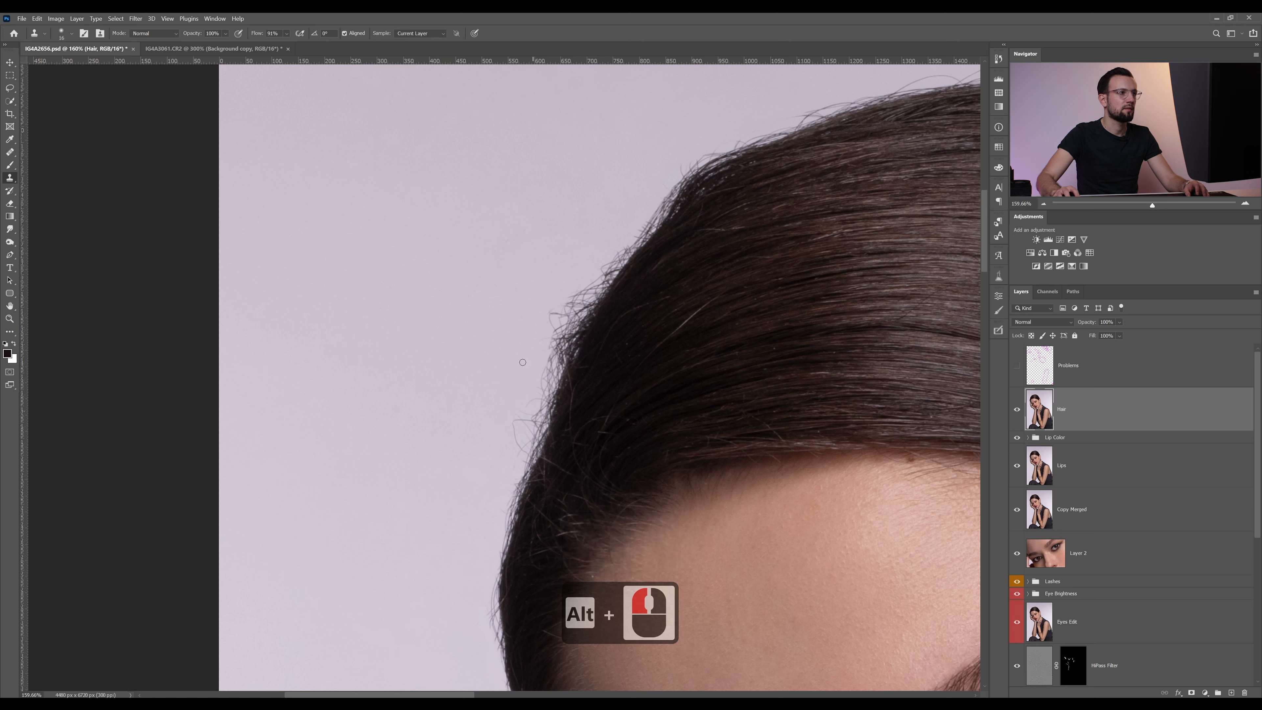
alt+click(506, 328)
alt+click(543, 309)
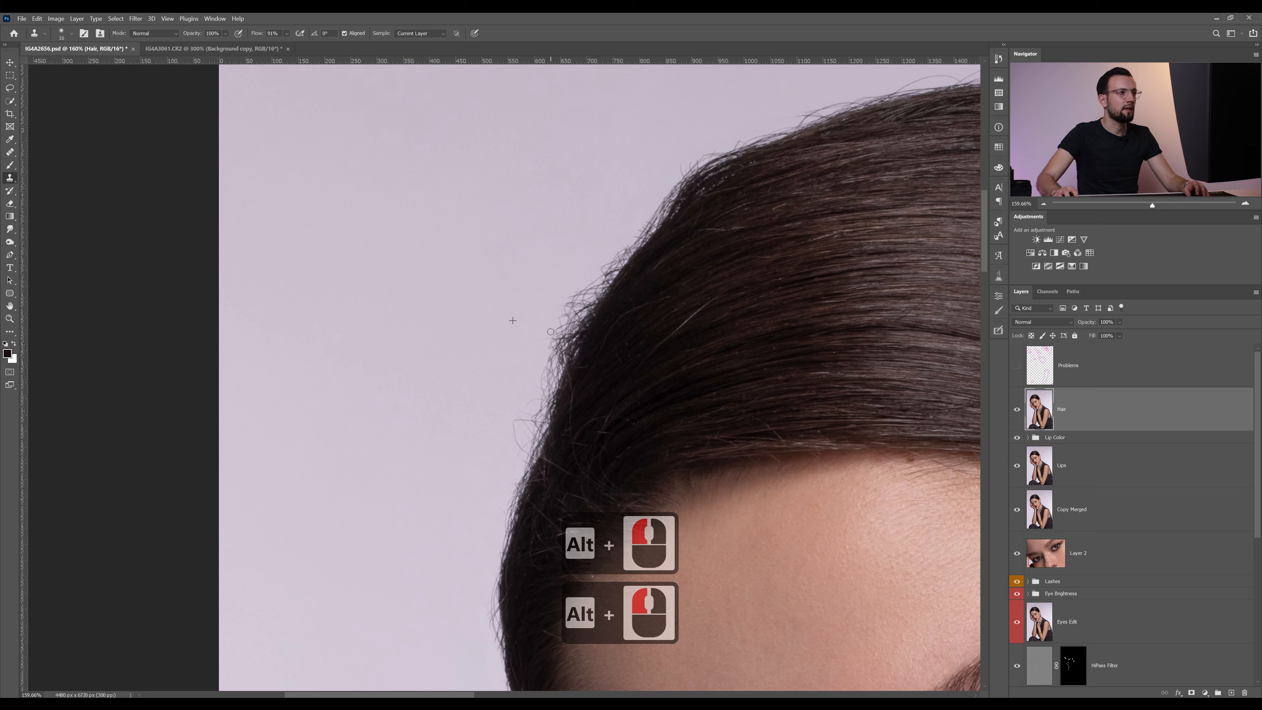
alt+click(537, 287)
Undo the last clone stroke and, with a smaller brush, clone out the remaining fine hairs along the left edge of the head
alt+click(499, 390)
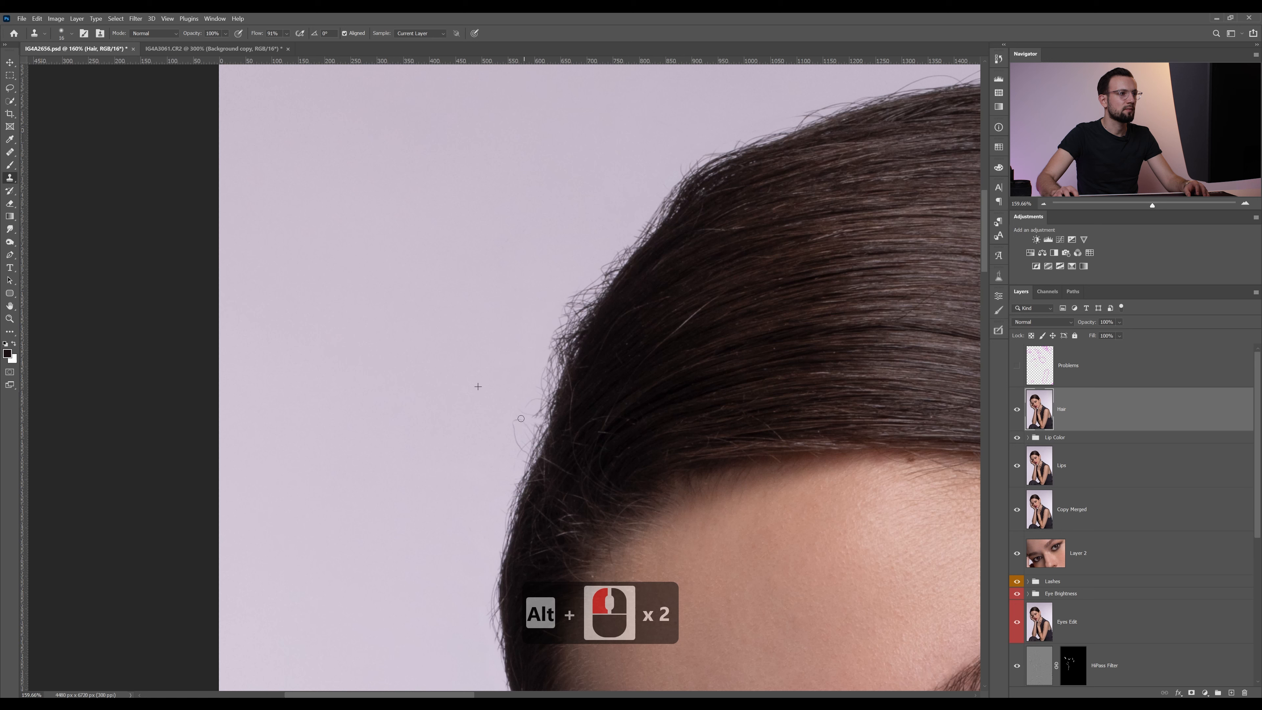
key(ctrl+z)
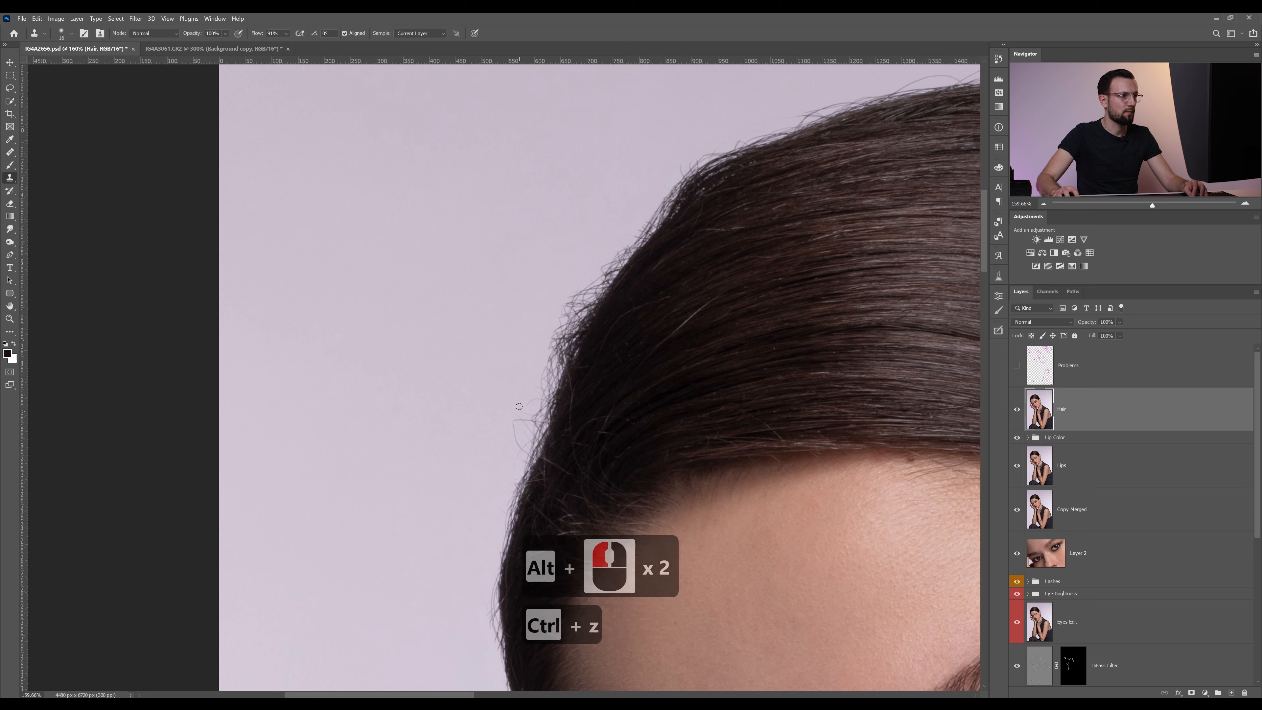
alt+right_click(519, 406)
alt+click(508, 409)
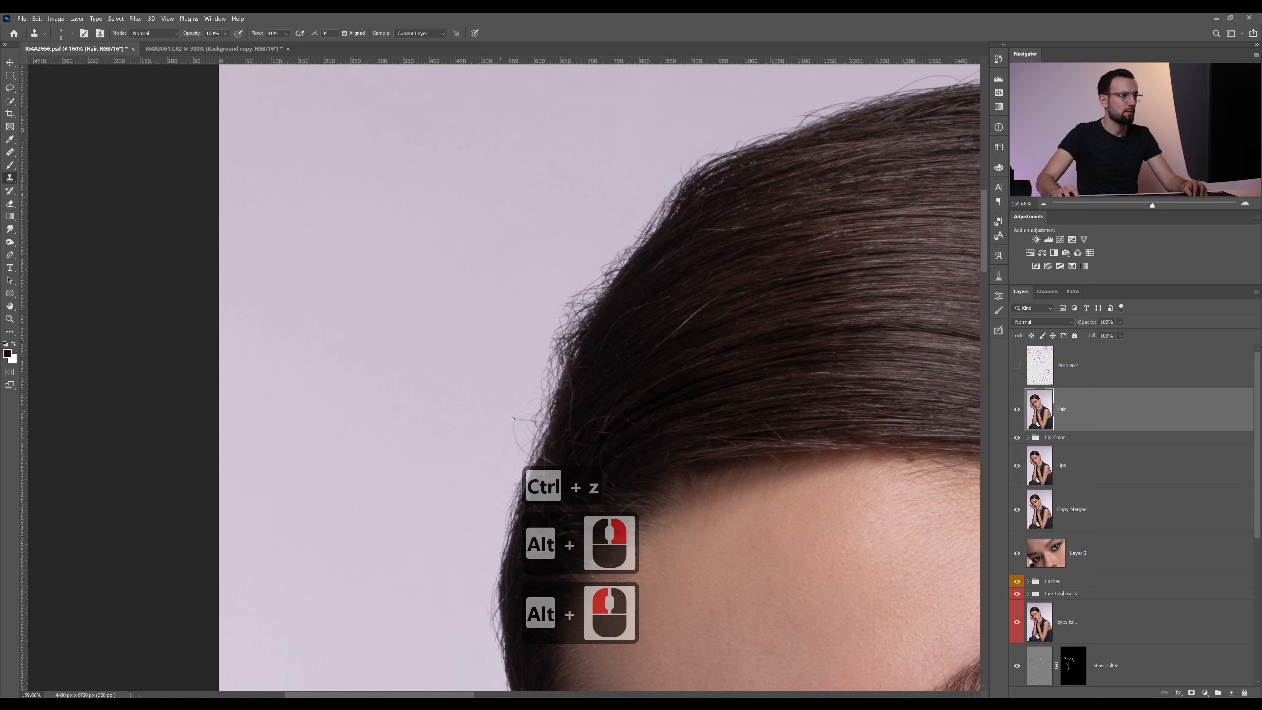
alt+click(501, 409)
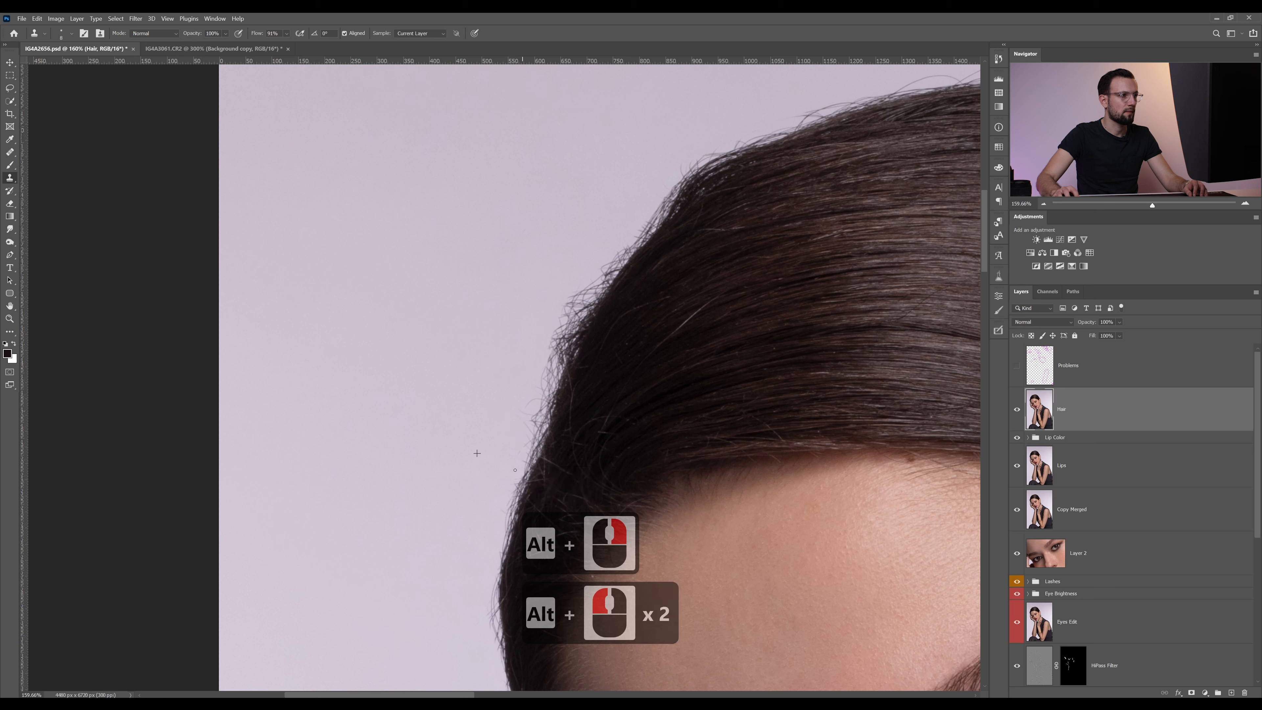
alt+click(515, 327)
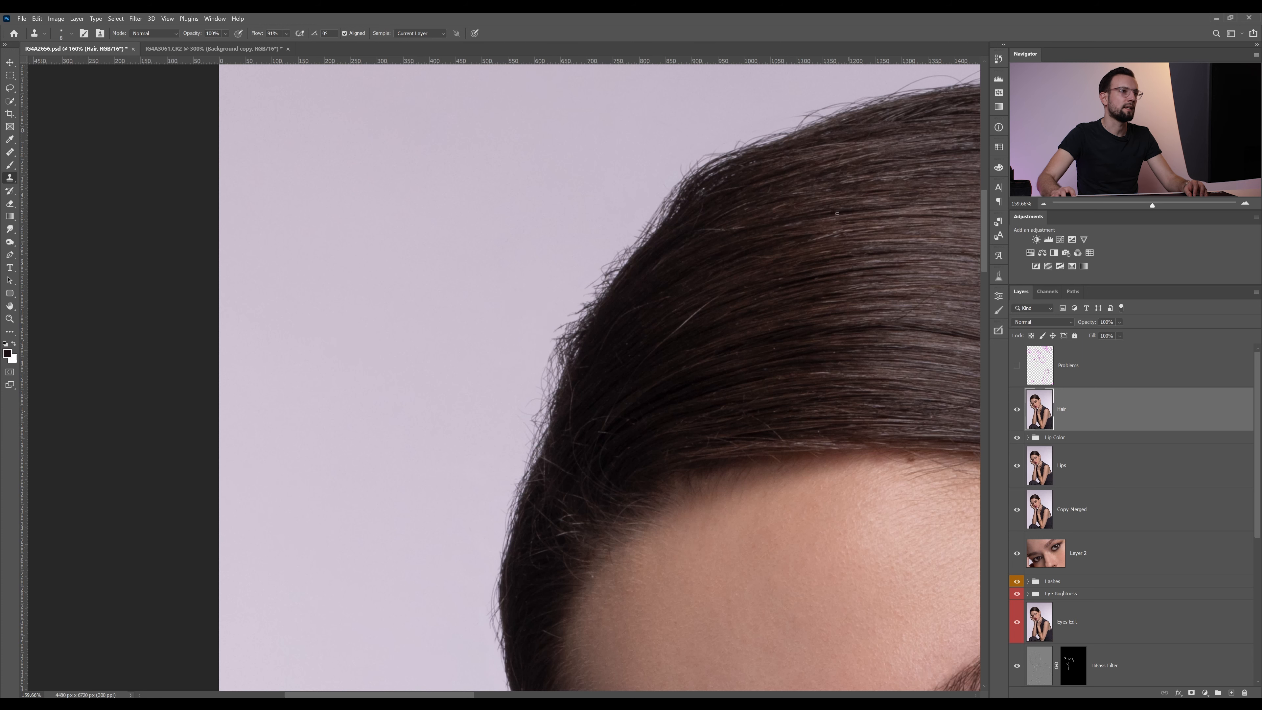
Examine the hair outline from the left side of the head over the crown and down to the ear
key(ctrl+minus)
key(ctrl+minus)
key(ctrl+minus)
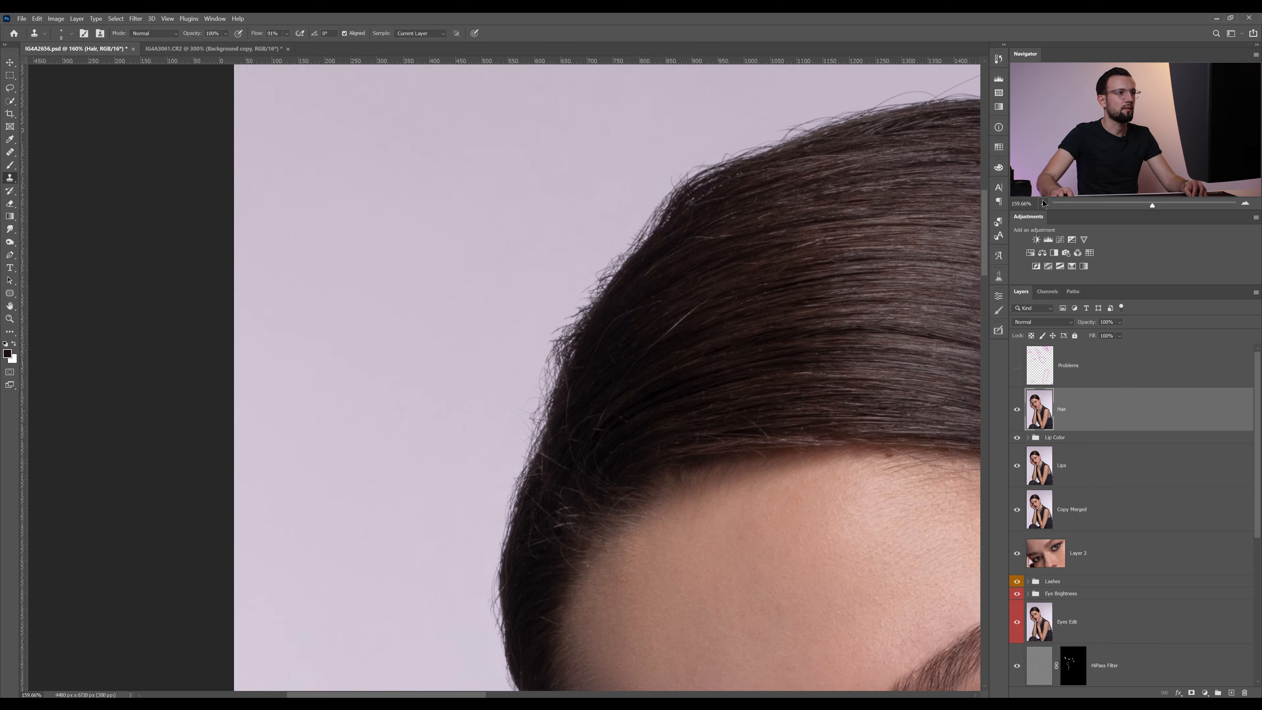
drag(562, 394, 592, 334)
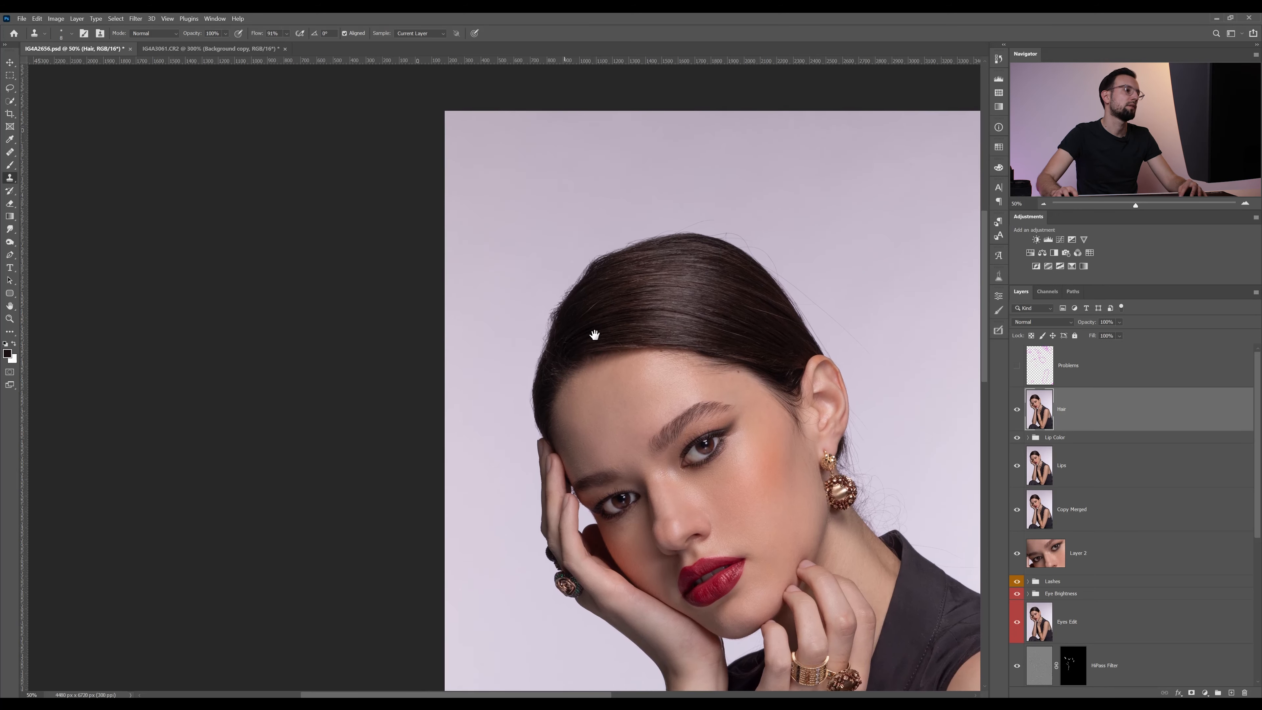
key(z)
click(558, 317)
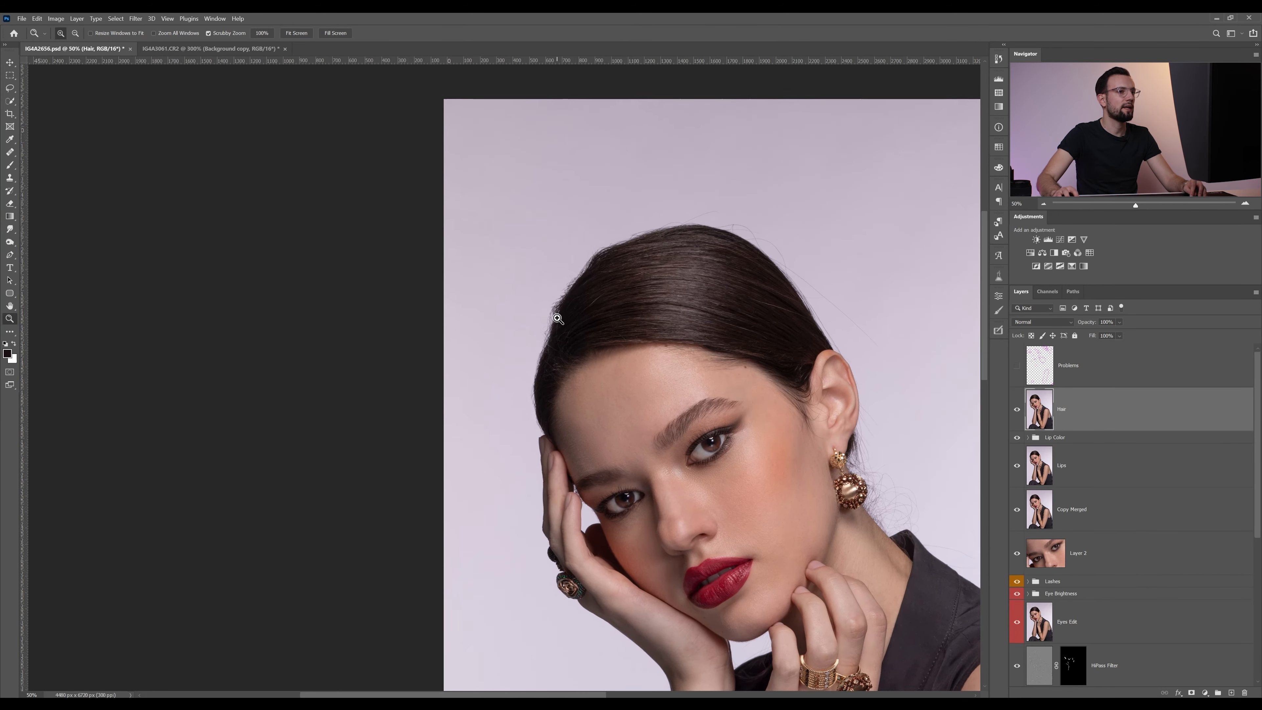
click(558, 316)
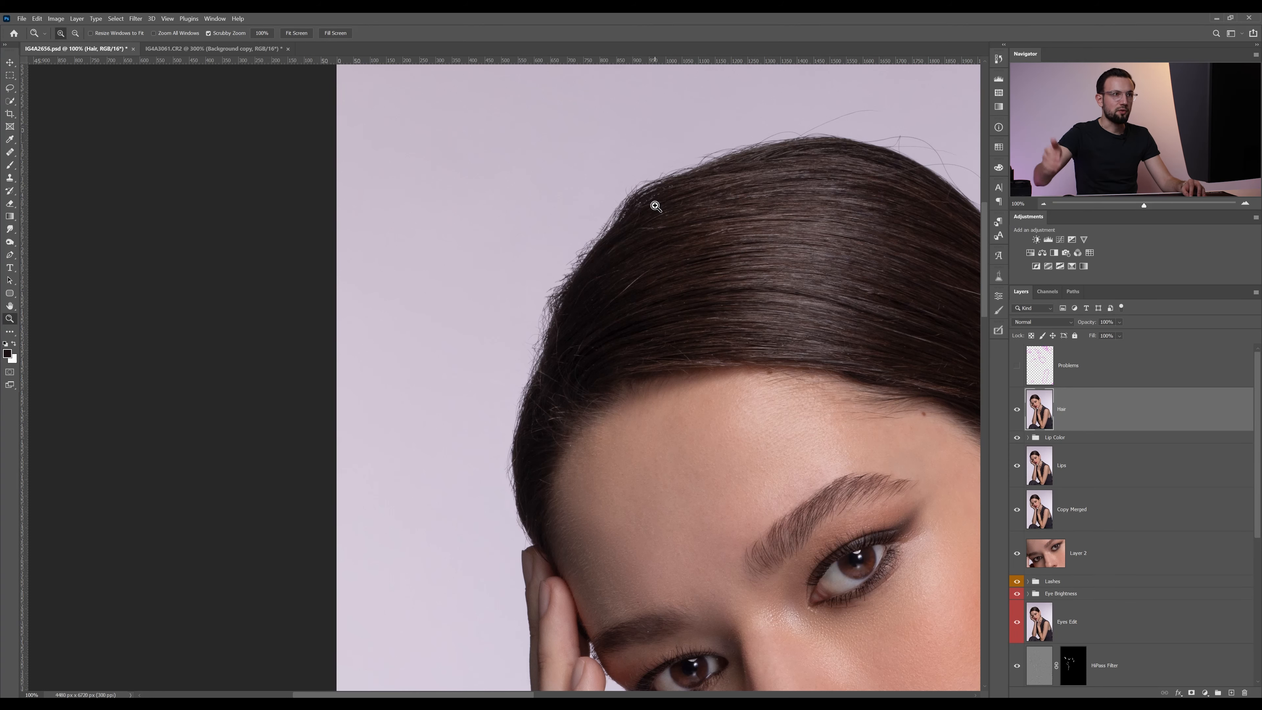
drag(772, 164, 643, 218)
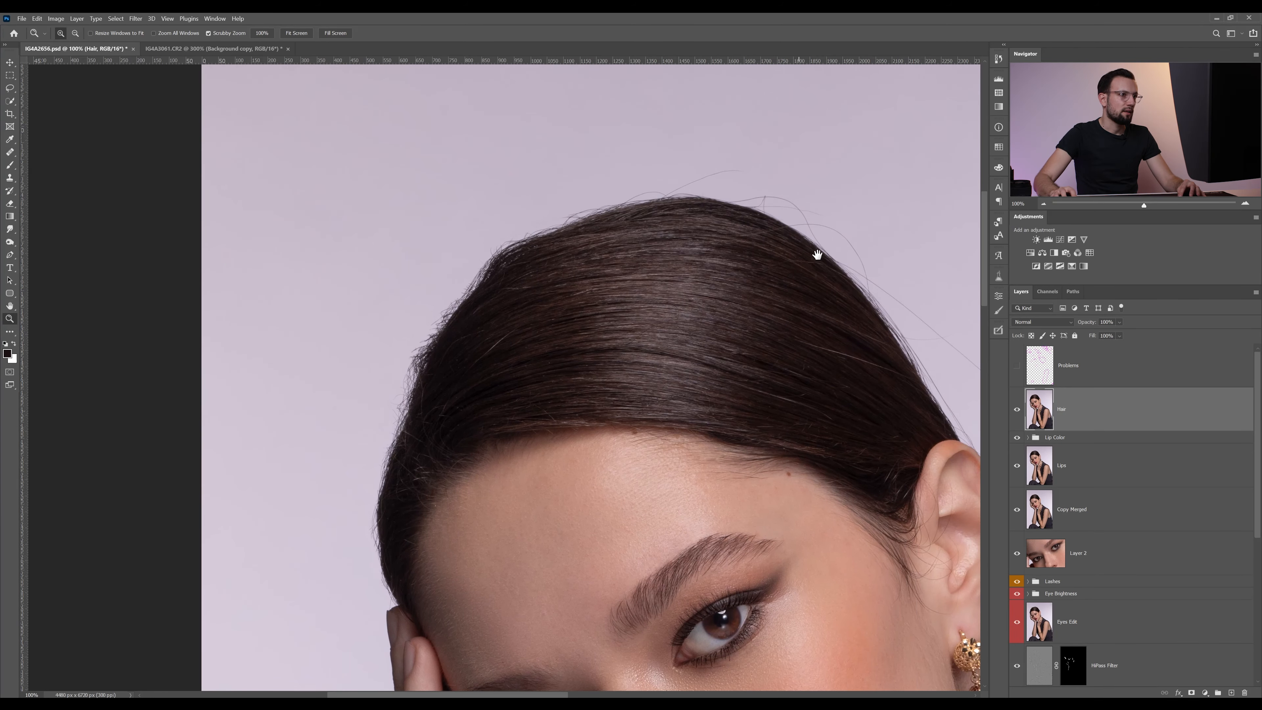
drag(817, 254, 657, 218)
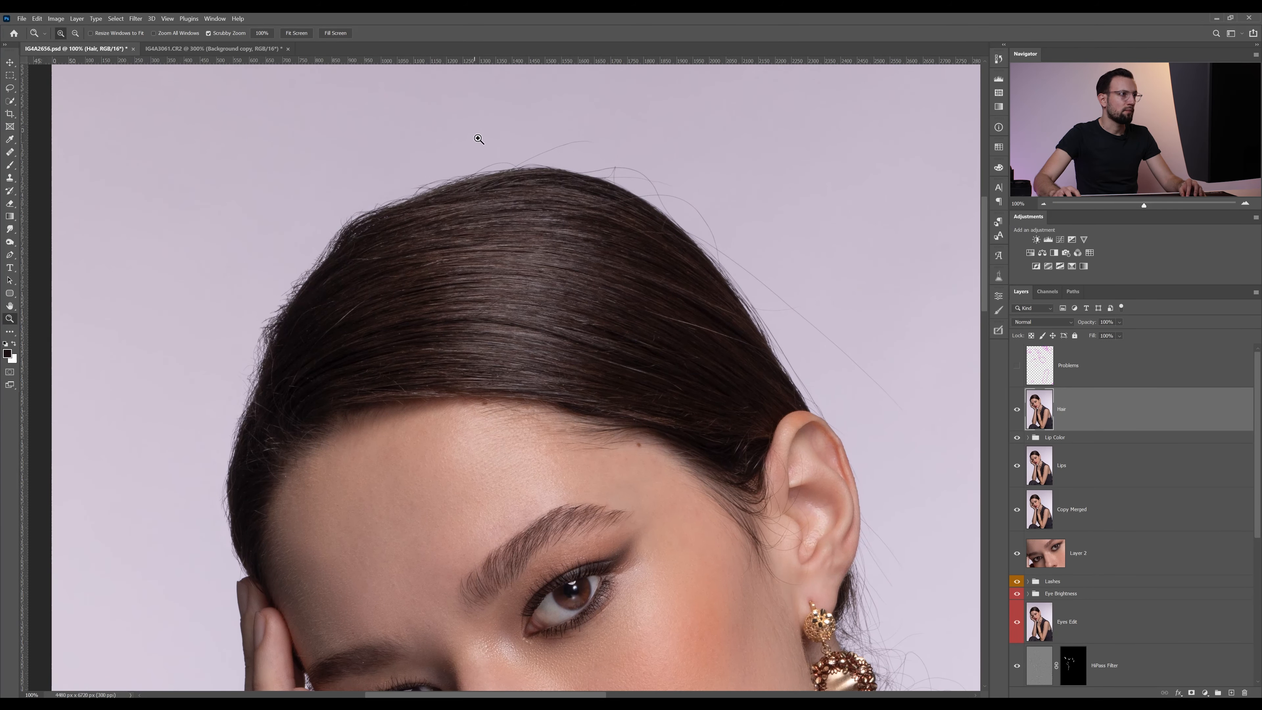
drag(751, 261, 599, 228)
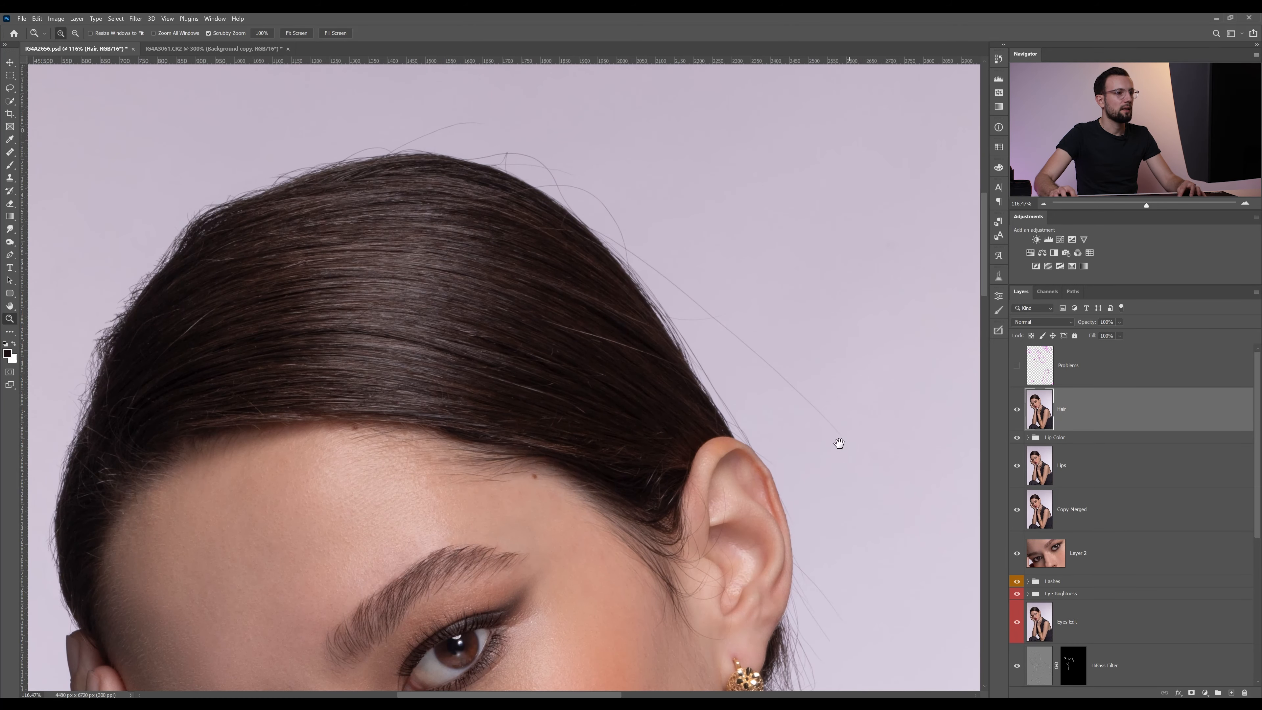
drag(840, 444, 758, 279)
drag(591, 233, 724, 478)
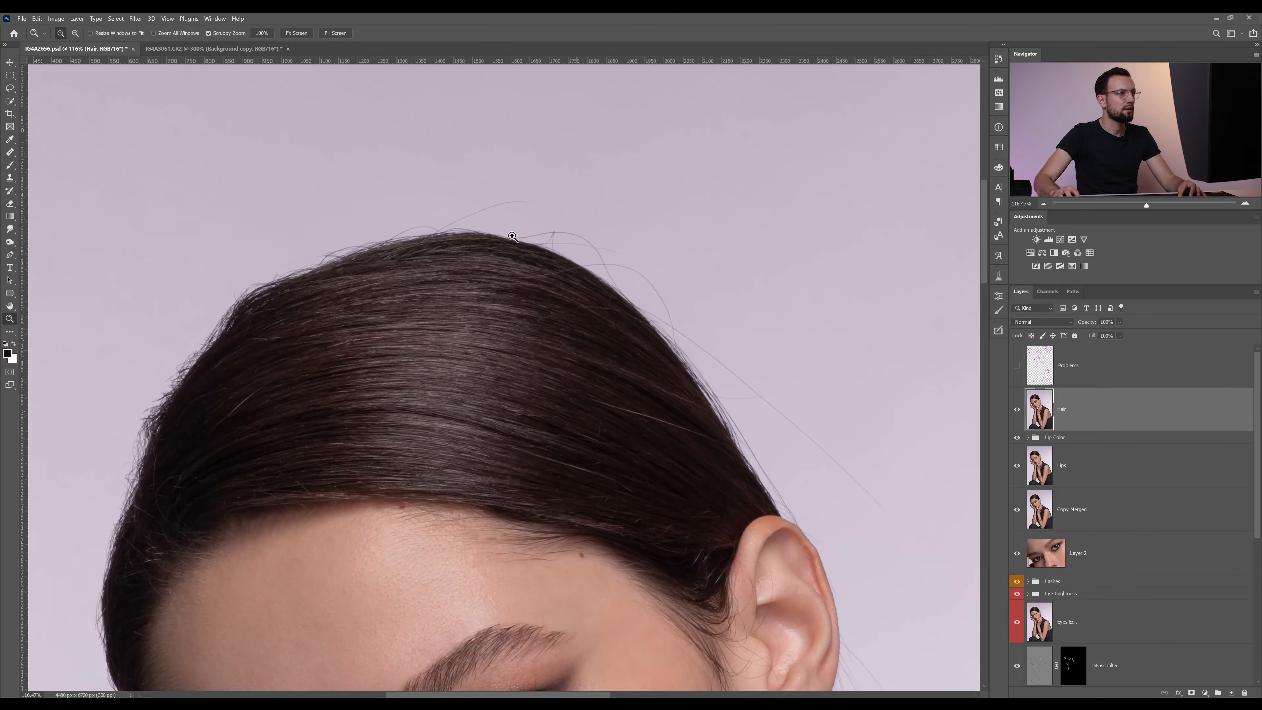
Clone out the long arched hair above the crown and the flyaways along the crown's left slope, sampling the background above them
drag(551, 386, 577, 341)
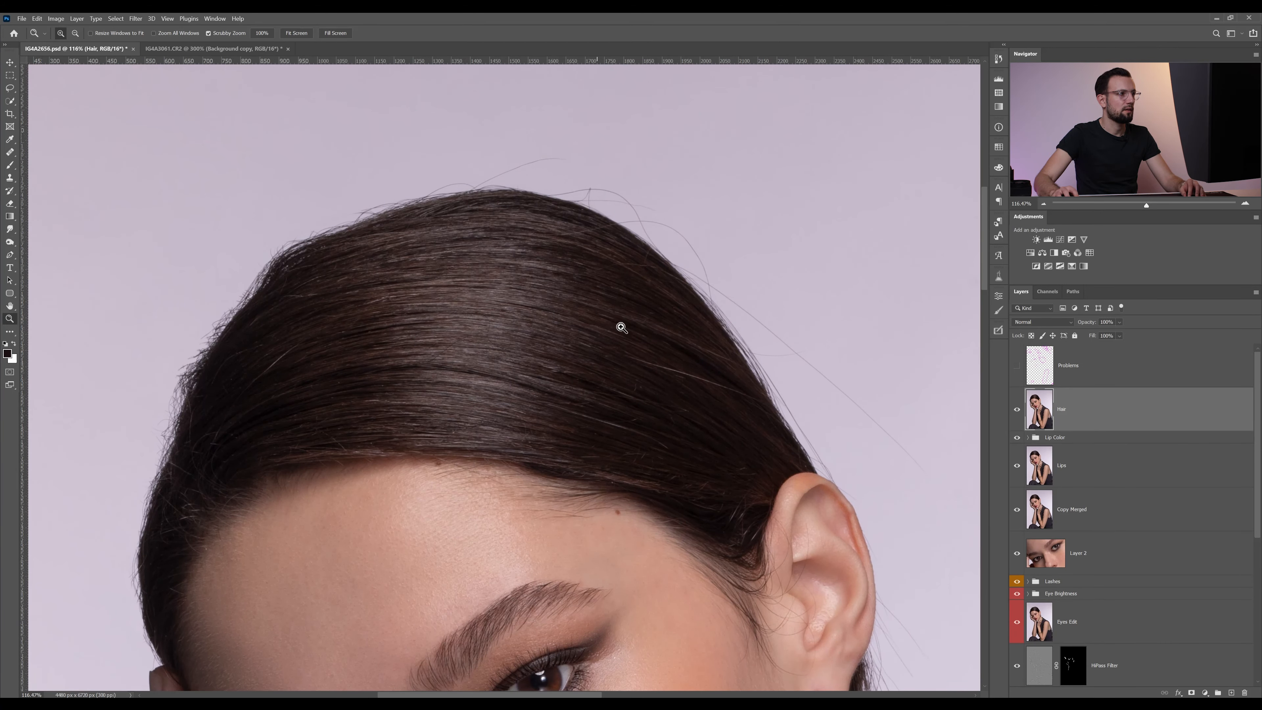
scroll(586, 174, up, 5)
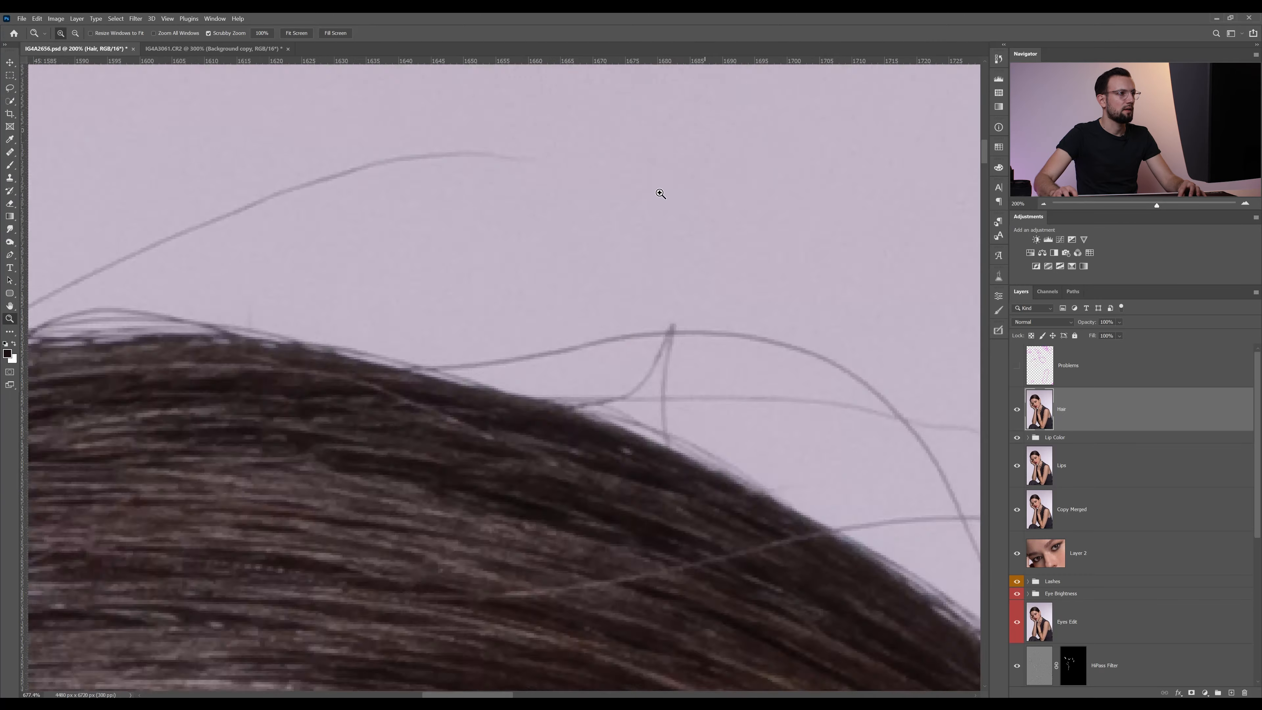
scroll(626, 199, down, 6)
scroll(650, 209, up, 3)
scroll(651, 209, up, 2)
drag(525, 202, 717, 195)
key(s)
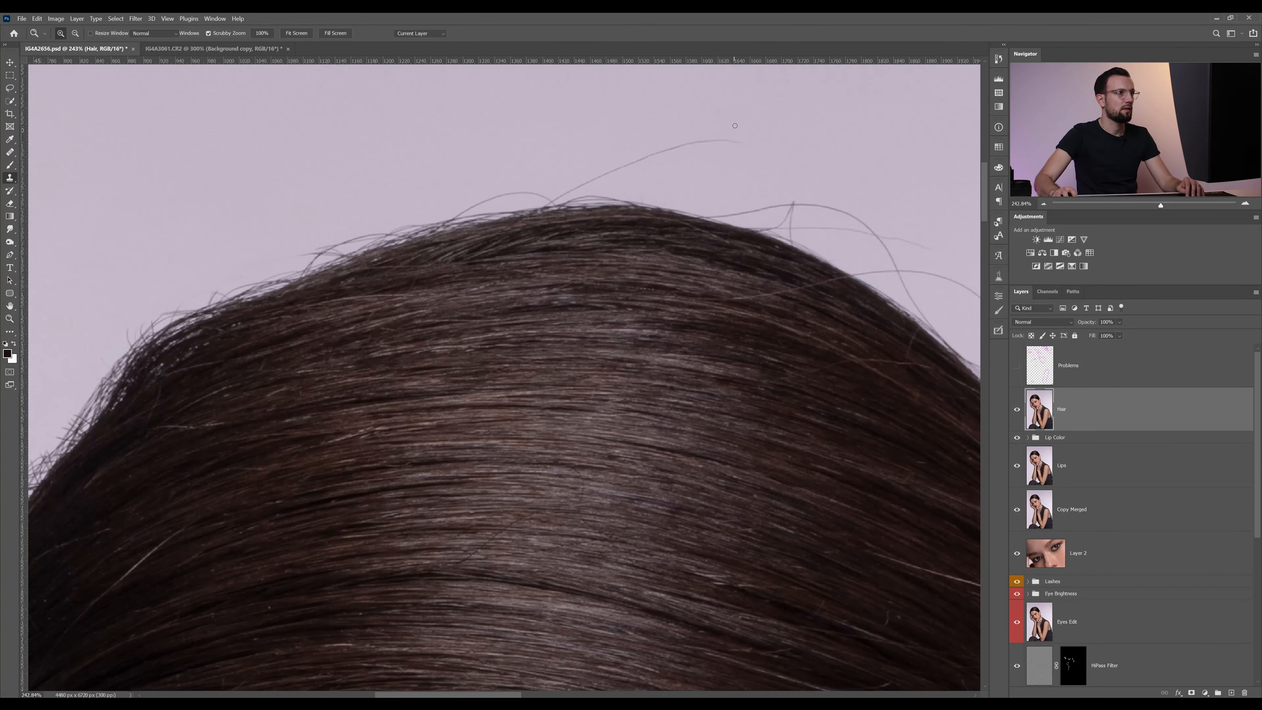
alt+click(744, 139)
alt+right_click(735, 140)
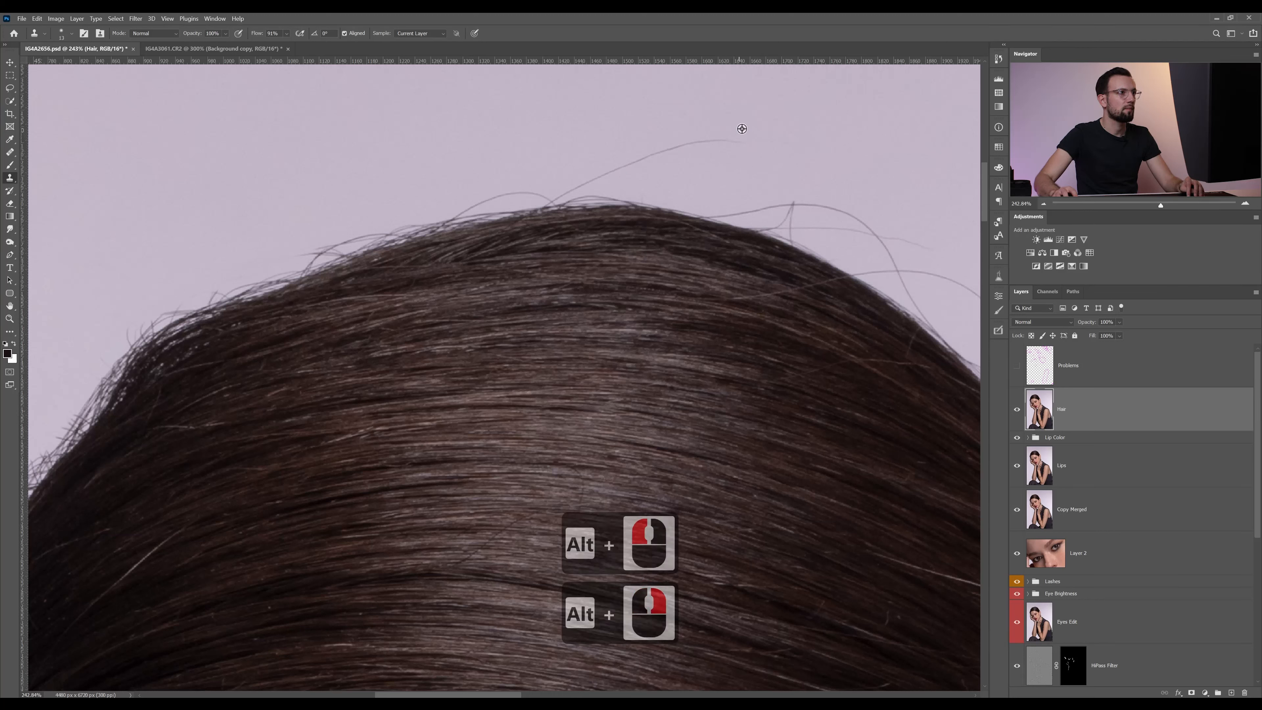
alt+click(733, 140)
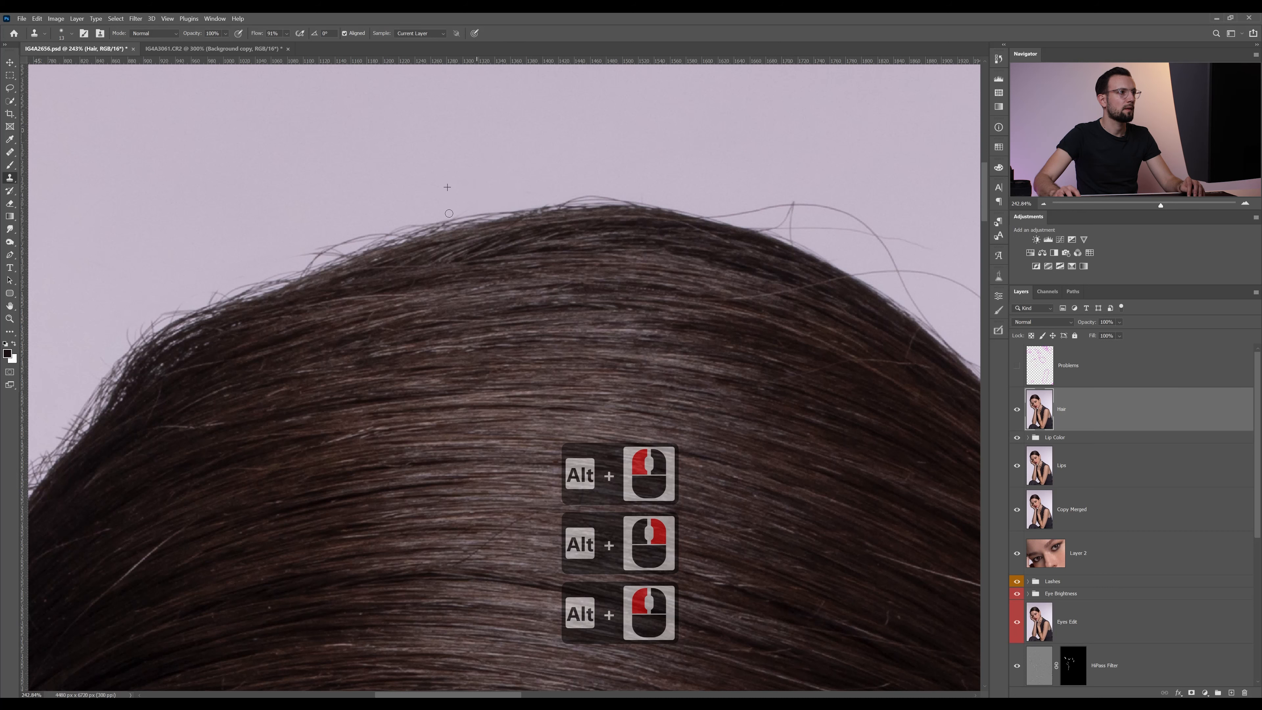
drag(374, 230, 304, 256)
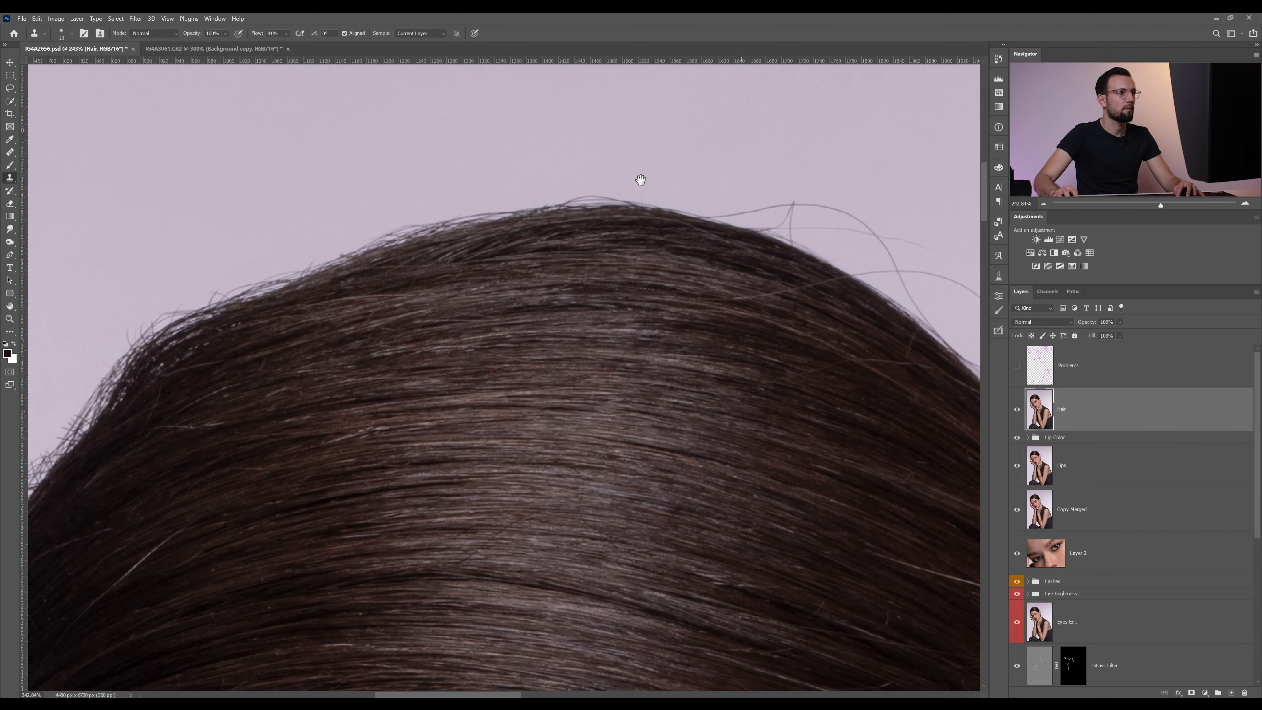
Clone out the kinked hair and the thin straight hairs sticking out just right of the crown
scroll(442, 183, right, 5)
mouse_move(580, 251)
mouse_down()
mouse_move(551, 242)
mouse_move(618, 259)
mouse_move(517, 220)
mouse_move(392, 217)
mouse_move(436, 214)
mouse_up()
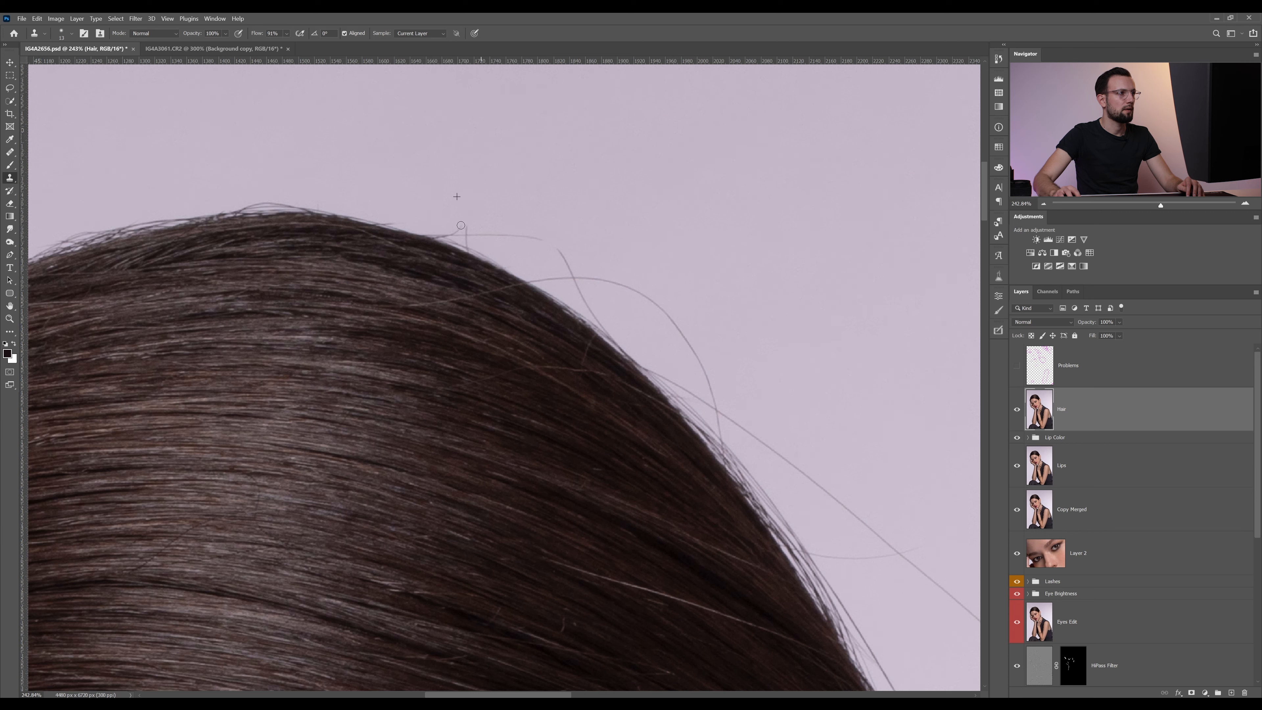
alt+click(475, 187)
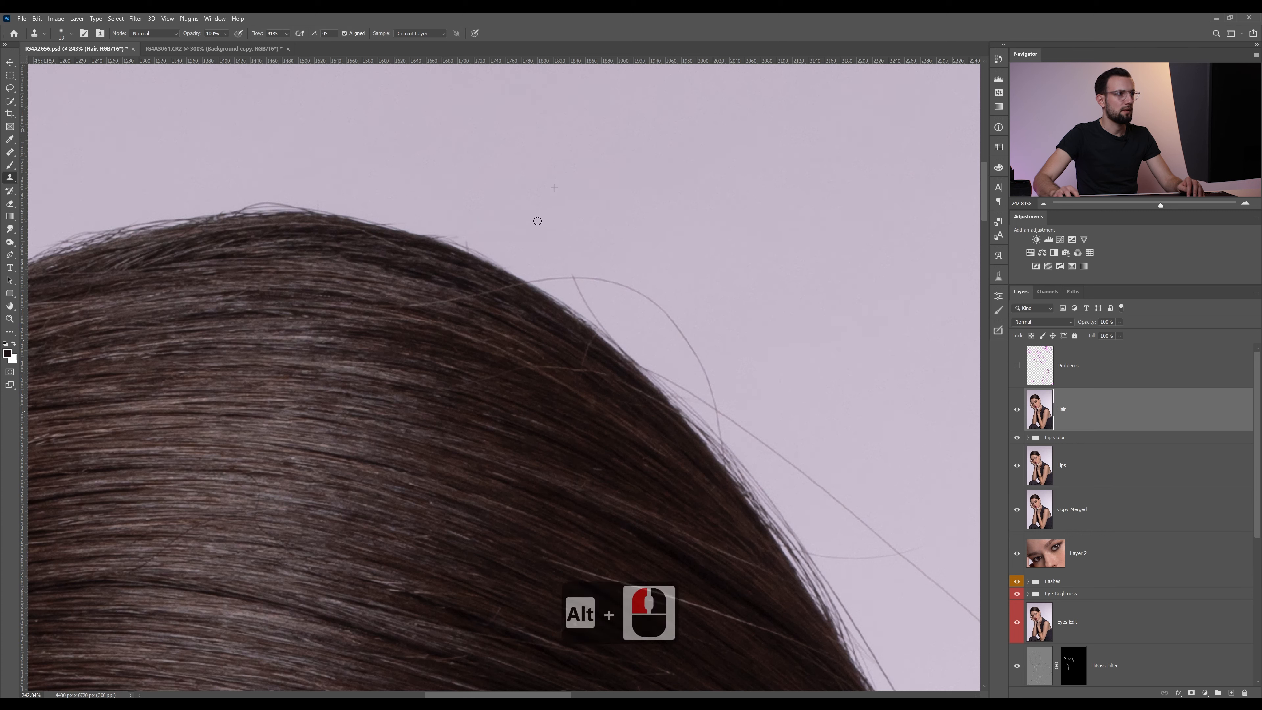
Try to clone out the large looping hair on the right slope of the head, and undo the strokes
alt+click(542, 275)
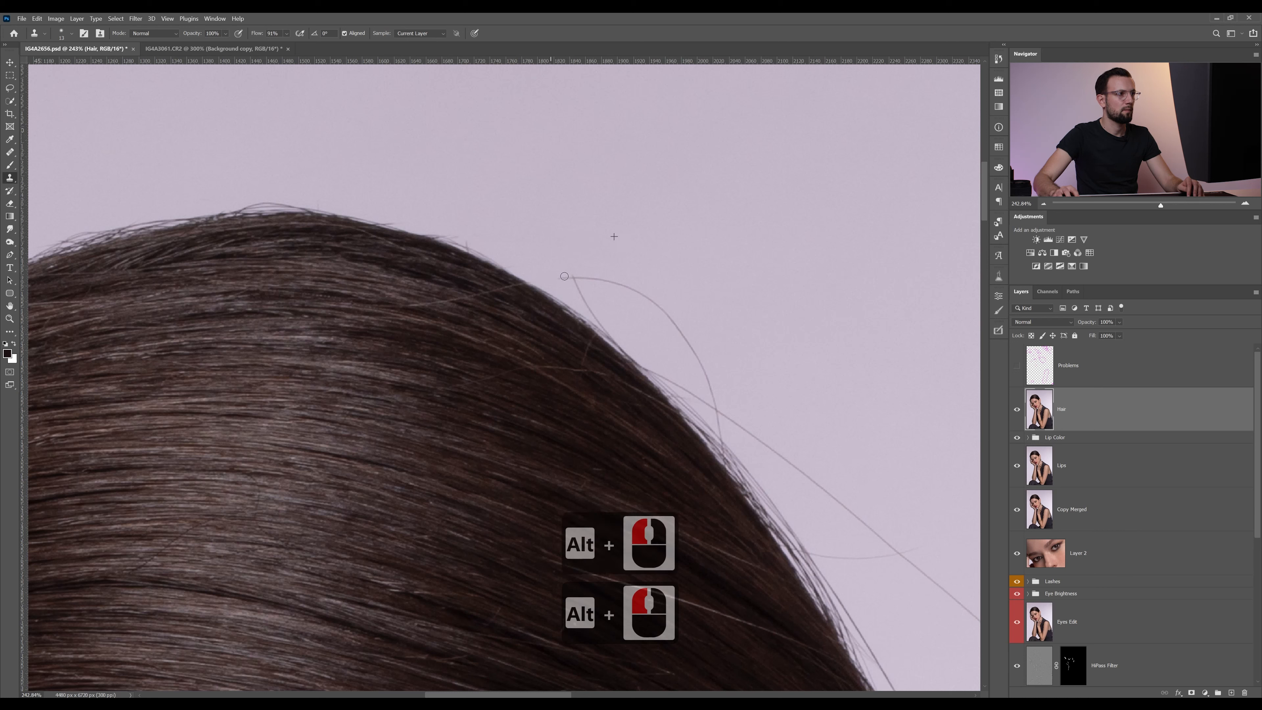
mouse_move(564, 276)
mouse_down()
mouse_move(636, 295)
mouse_move(698, 344)
mouse_move(670, 327)
mouse_up()
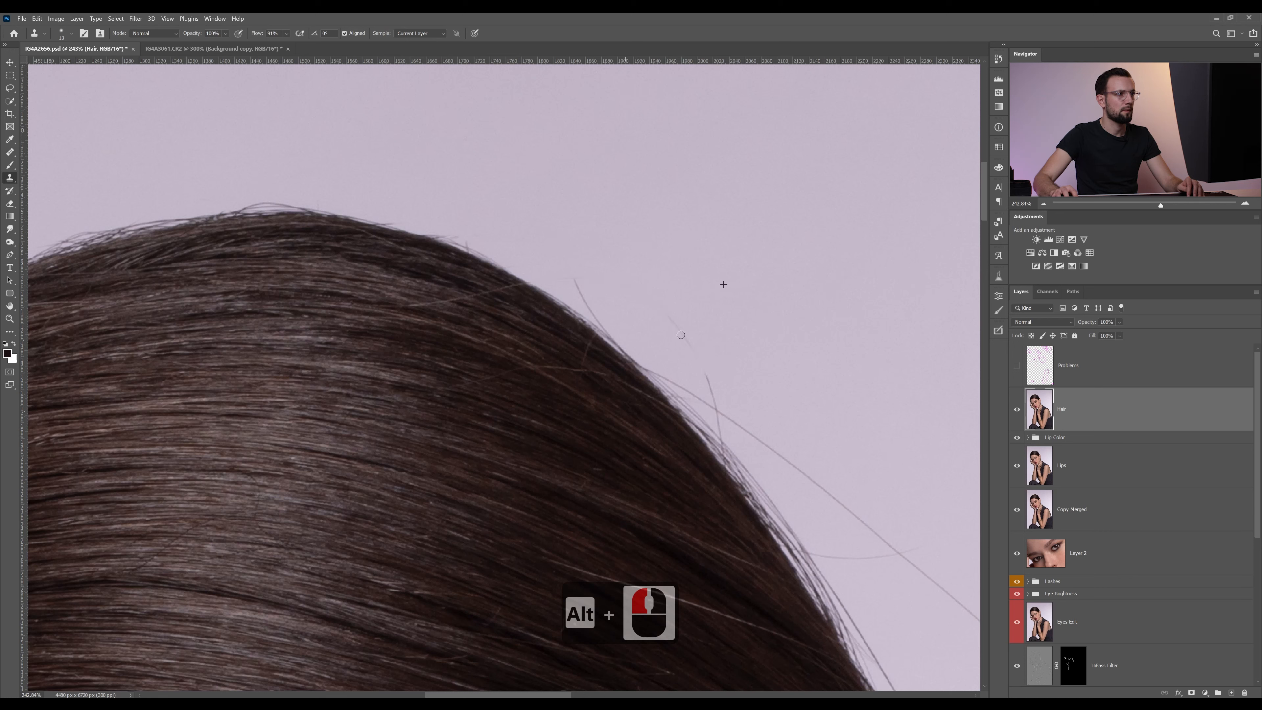
mouse_move(709, 390)
mouse_down()
mouse_move(659, 375)
mouse_move(722, 418)
mouse_move(627, 358)
mouse_move(565, 259)
mouse_move(705, 417)
mouse_up()
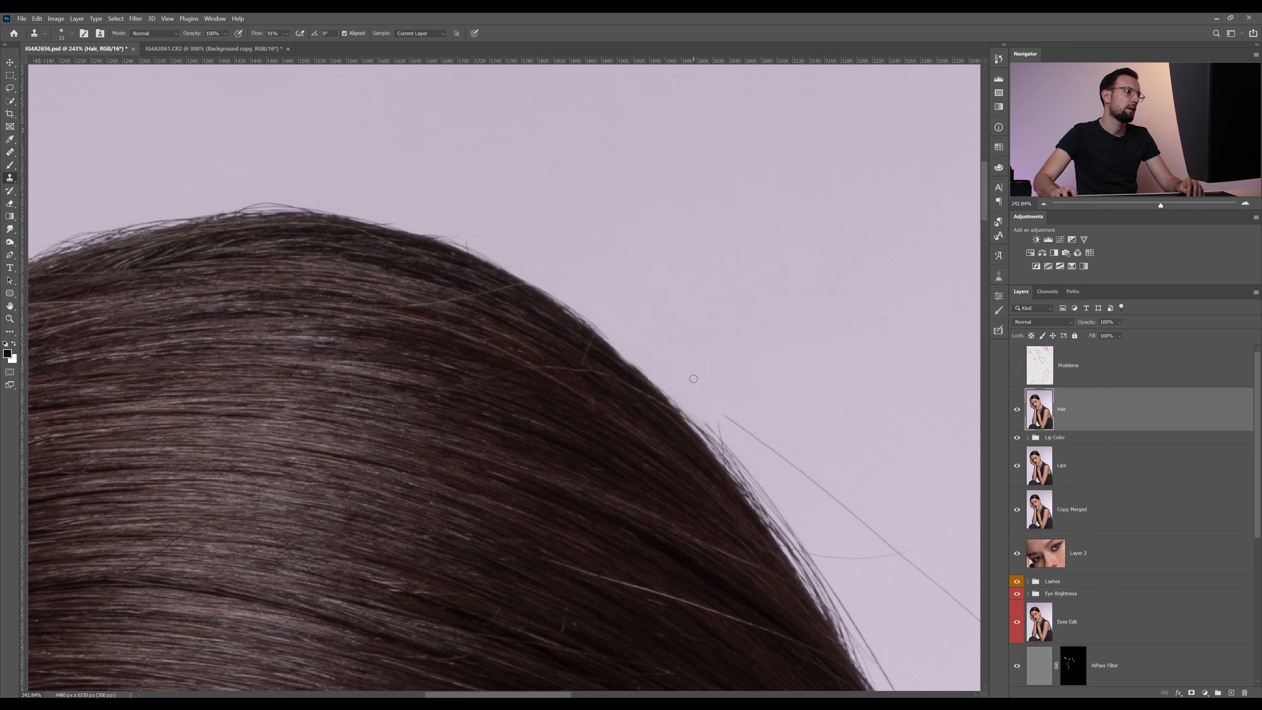
key(alt+z)
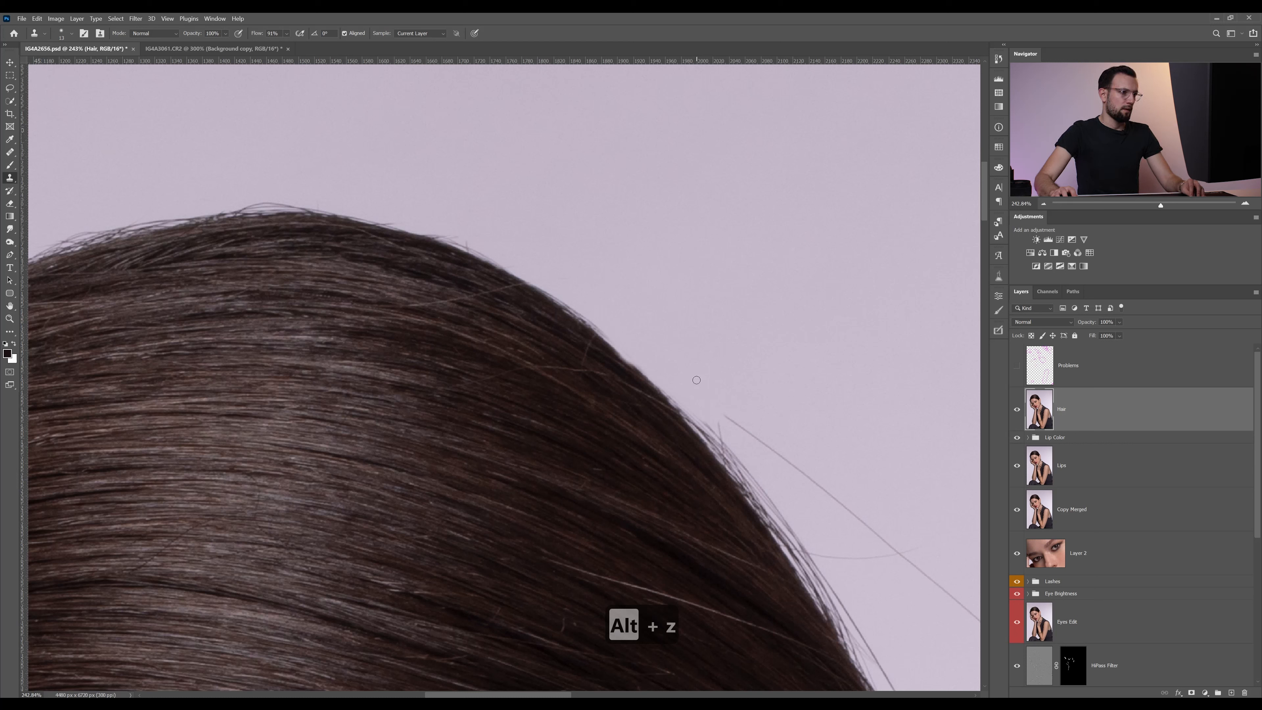
key(ctrl+z)
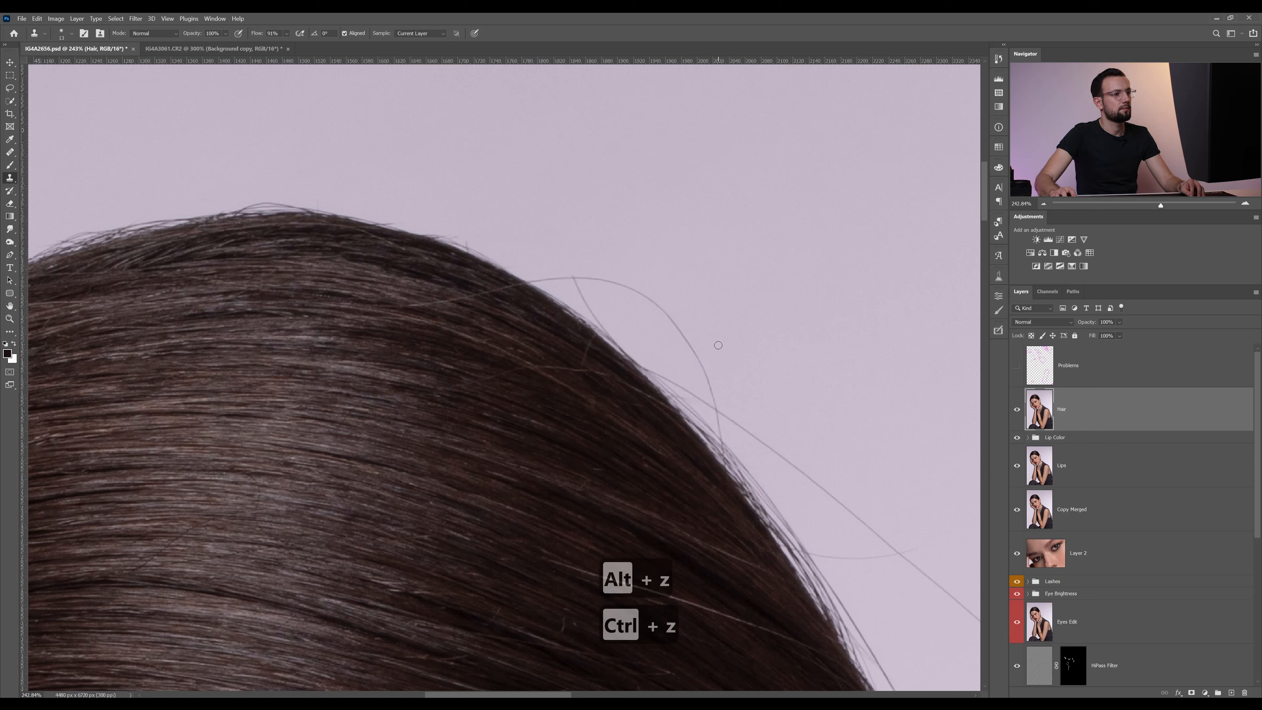
key(ctrl+shift+z)
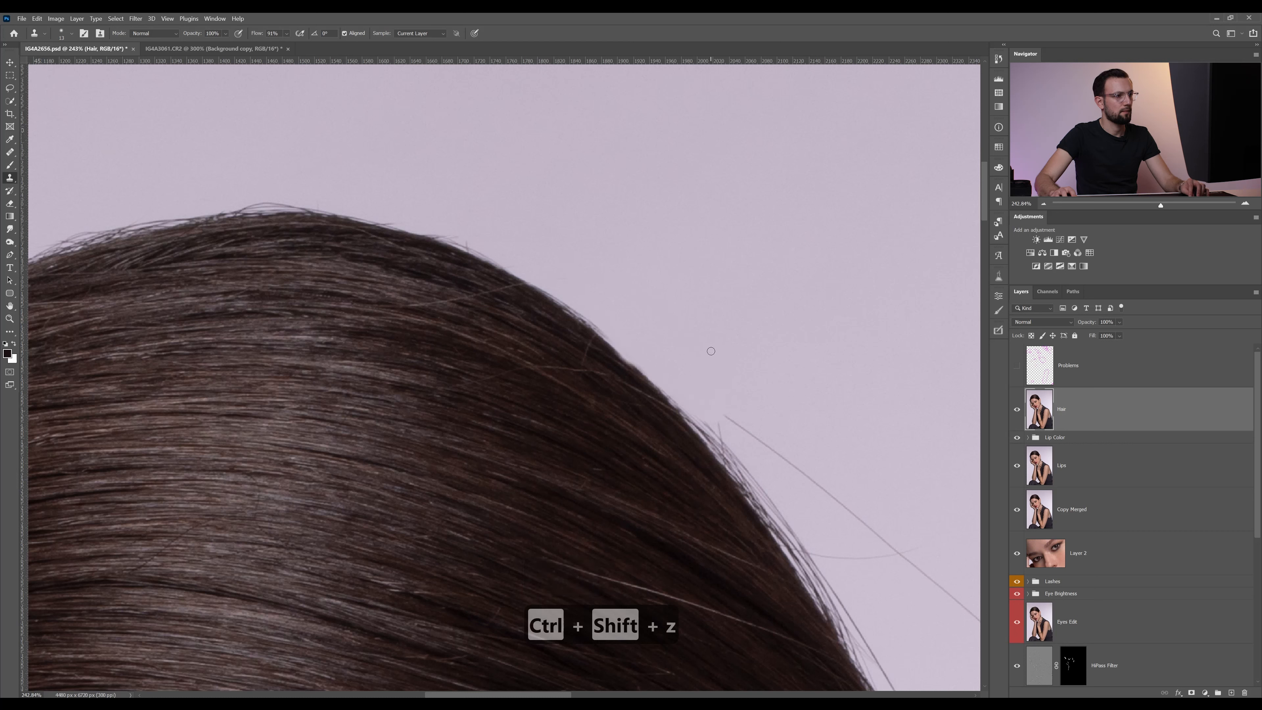
key(ctrl+z)
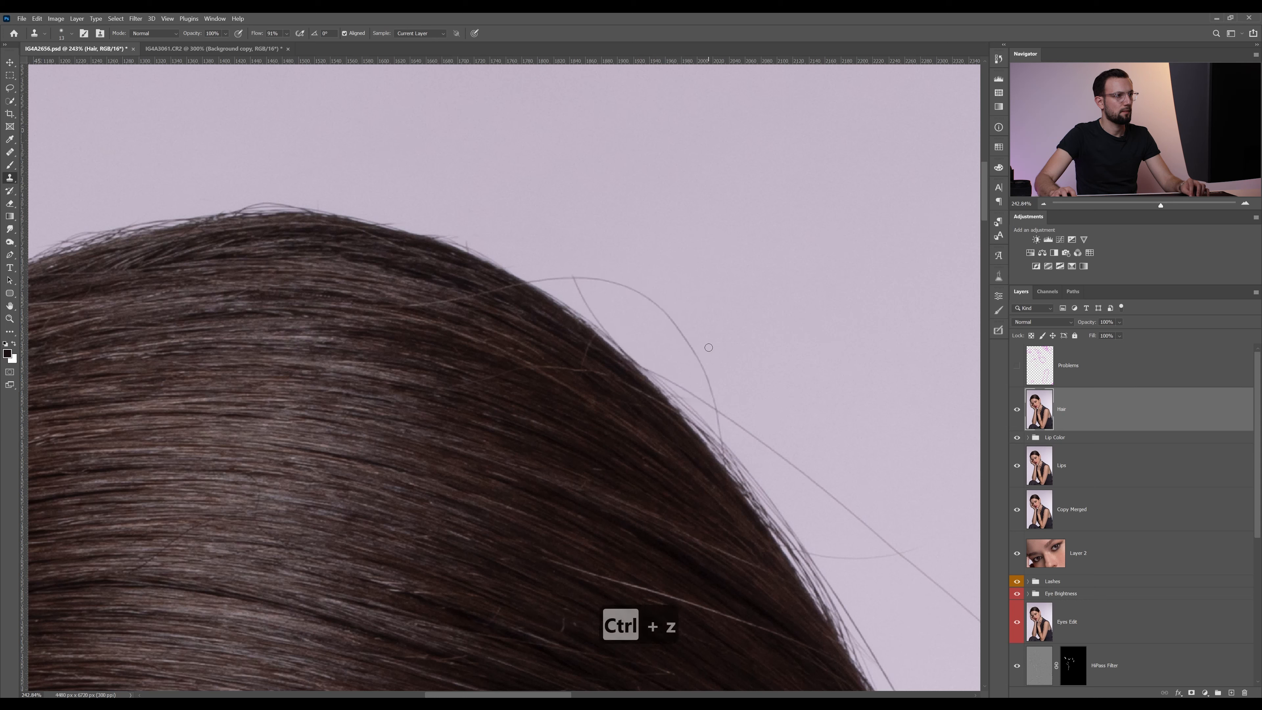
Sample the background beside the looping hair on the right slope and clone out the loop and its leftover stubs at the hair edge
ctrl+click(722, 342)
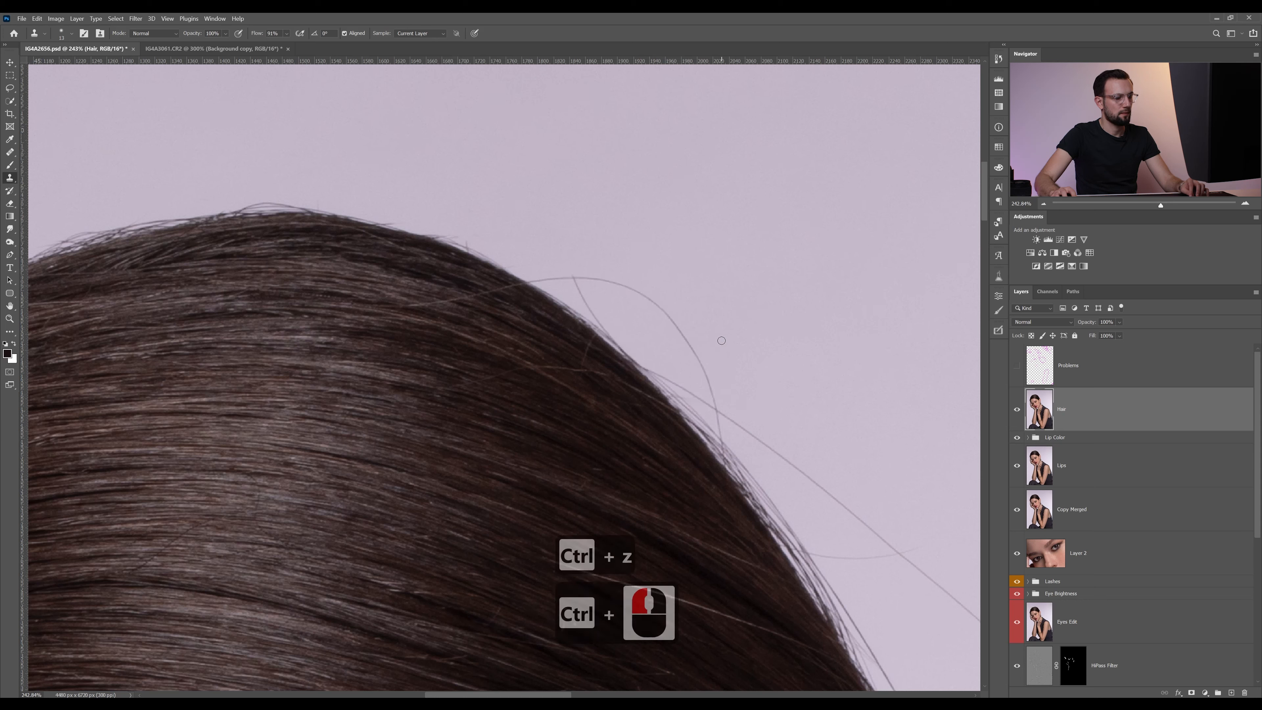
alt+click(727, 356)
drag(712, 393, 668, 311)
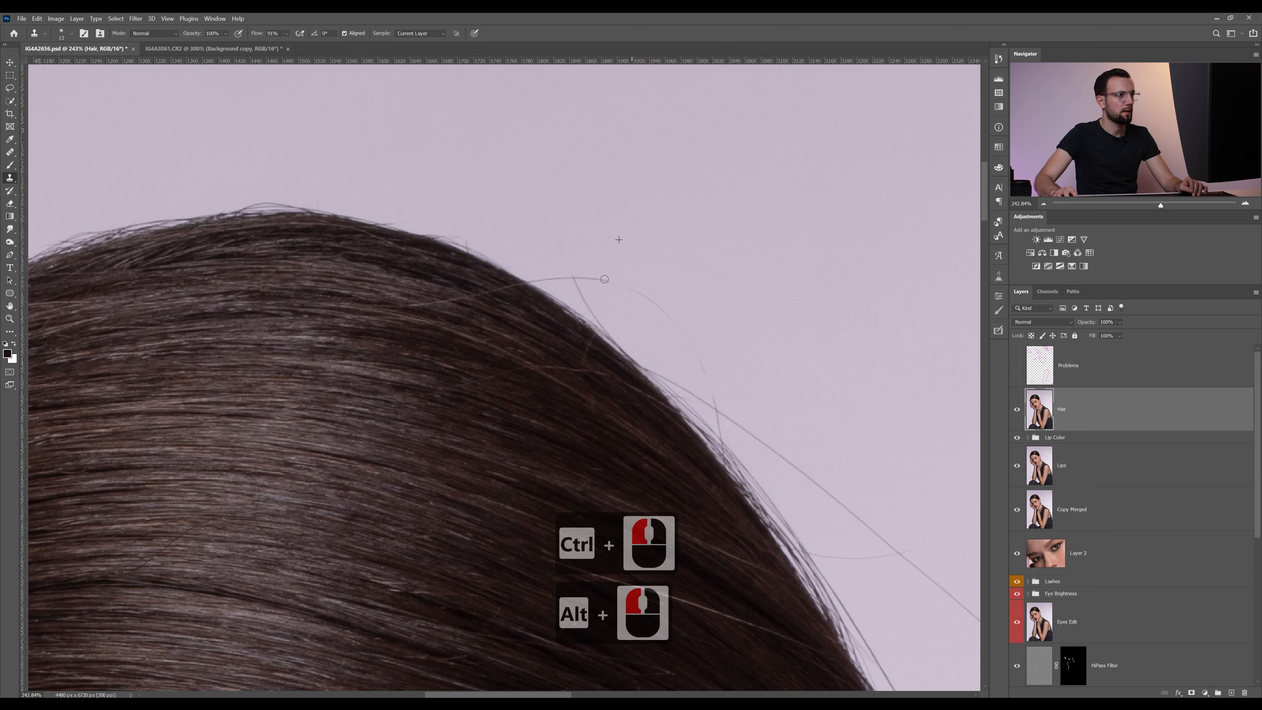
mouse_move(553, 274)
mouse_down()
mouse_move(541, 278)
mouse_move(665, 311)
mouse_up()
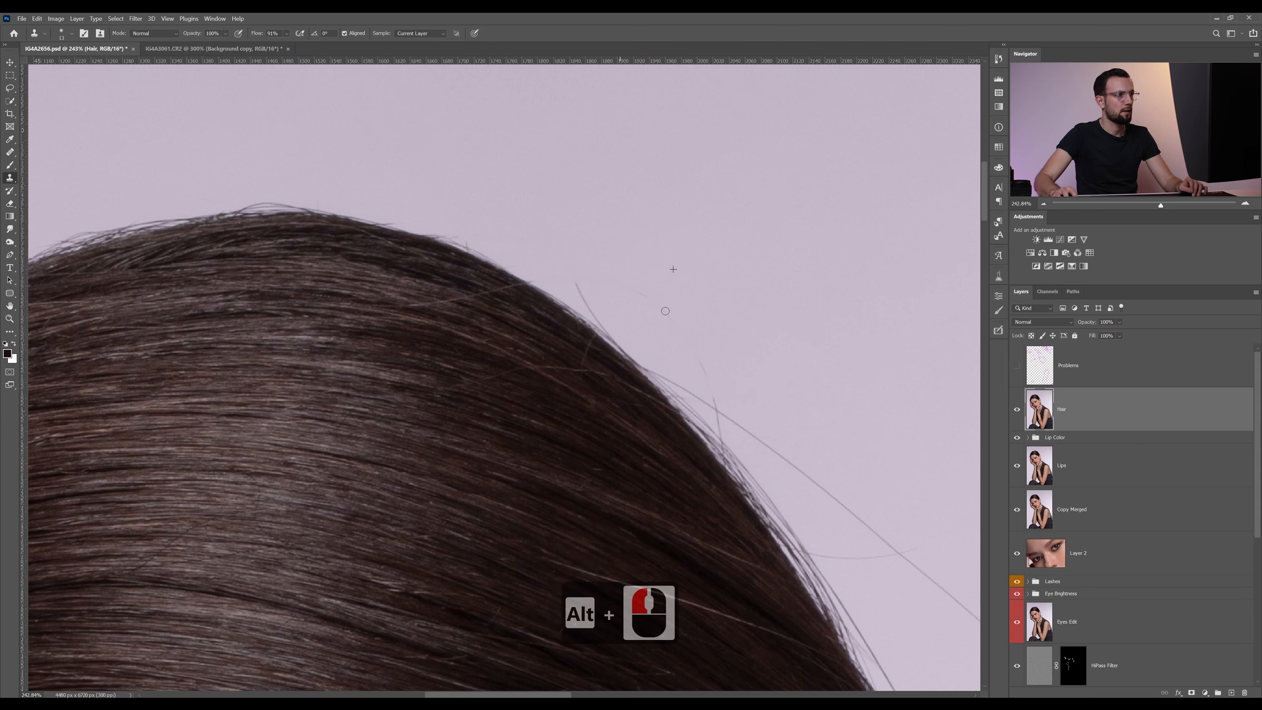
drag(706, 374, 720, 407)
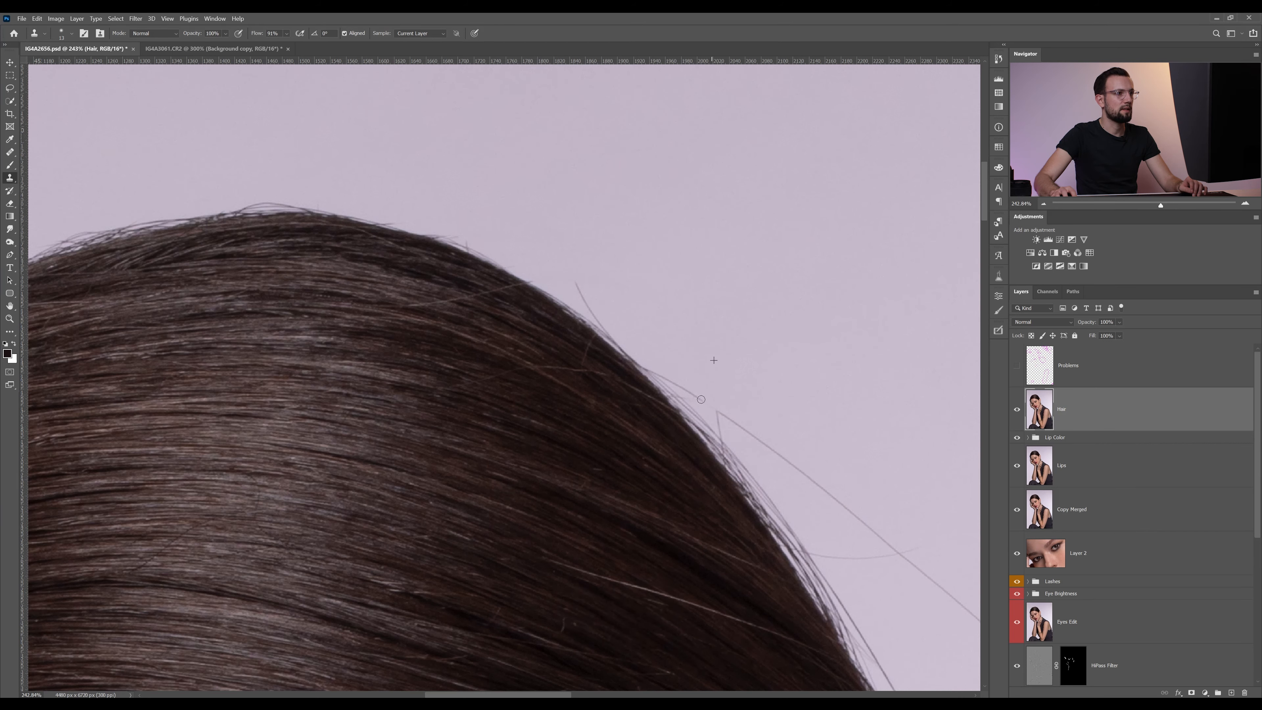
drag(635, 360, 613, 339)
drag(569, 277, 569, 271)
Clone out the stray hair ends farther down the right slope and the faint curved hair crossing the long diagonal one
drag(797, 437, 602, 293)
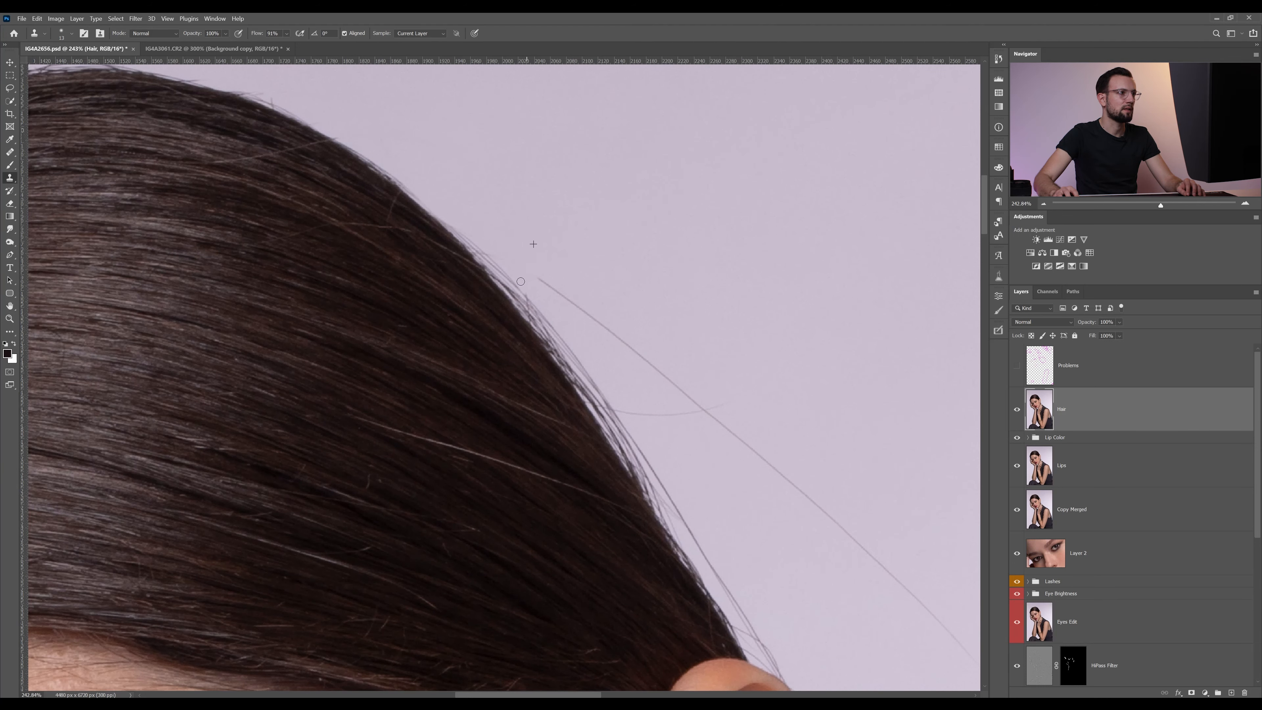
drag(498, 254, 488, 241)
drag(672, 366, 581, 266)
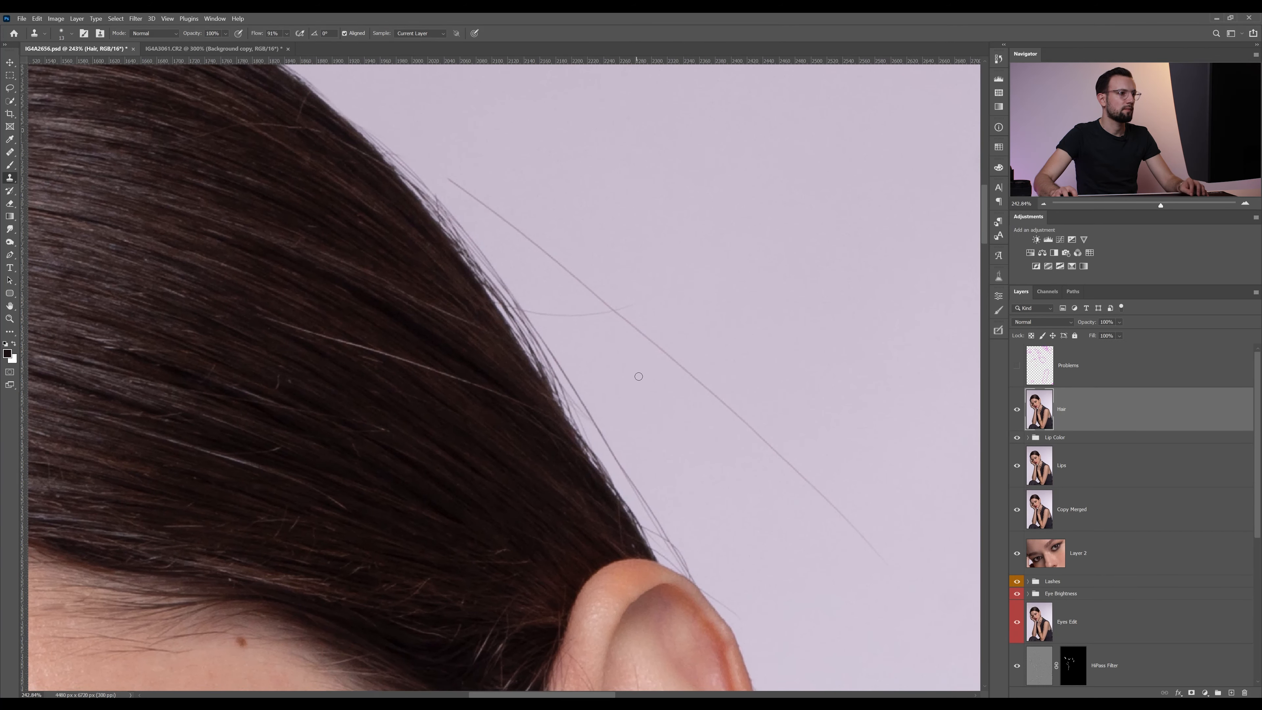
alt+click(586, 347)
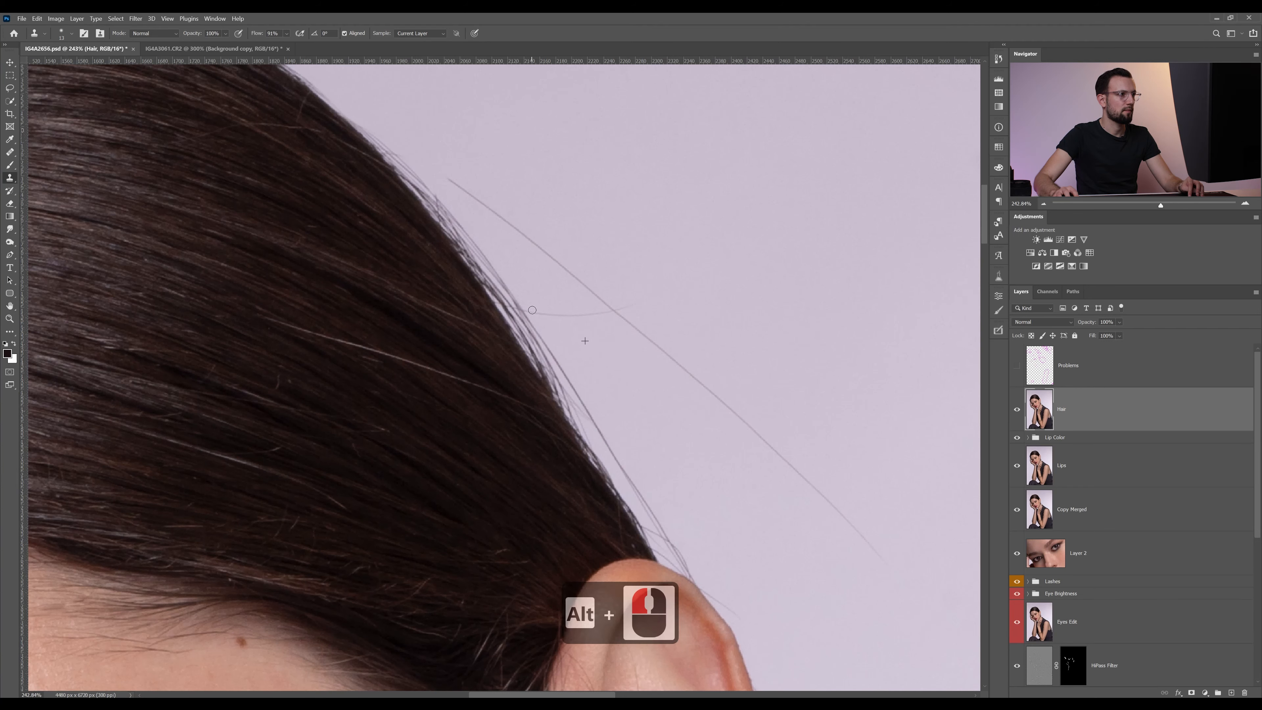
Remove the long diagonal hair above the ear with the Patch tool, using clean background beside it as the source, and deselect
scroll(684, 325, down, 2)
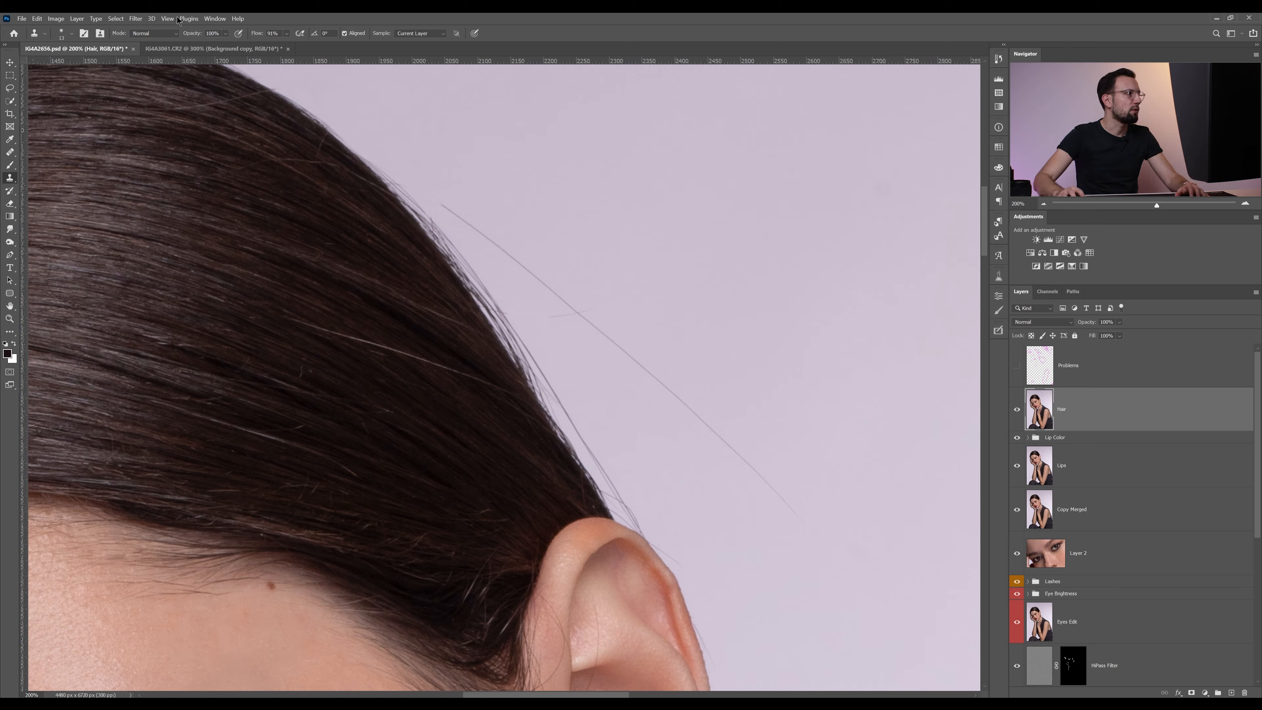
right_click(9, 151)
click(55, 162)
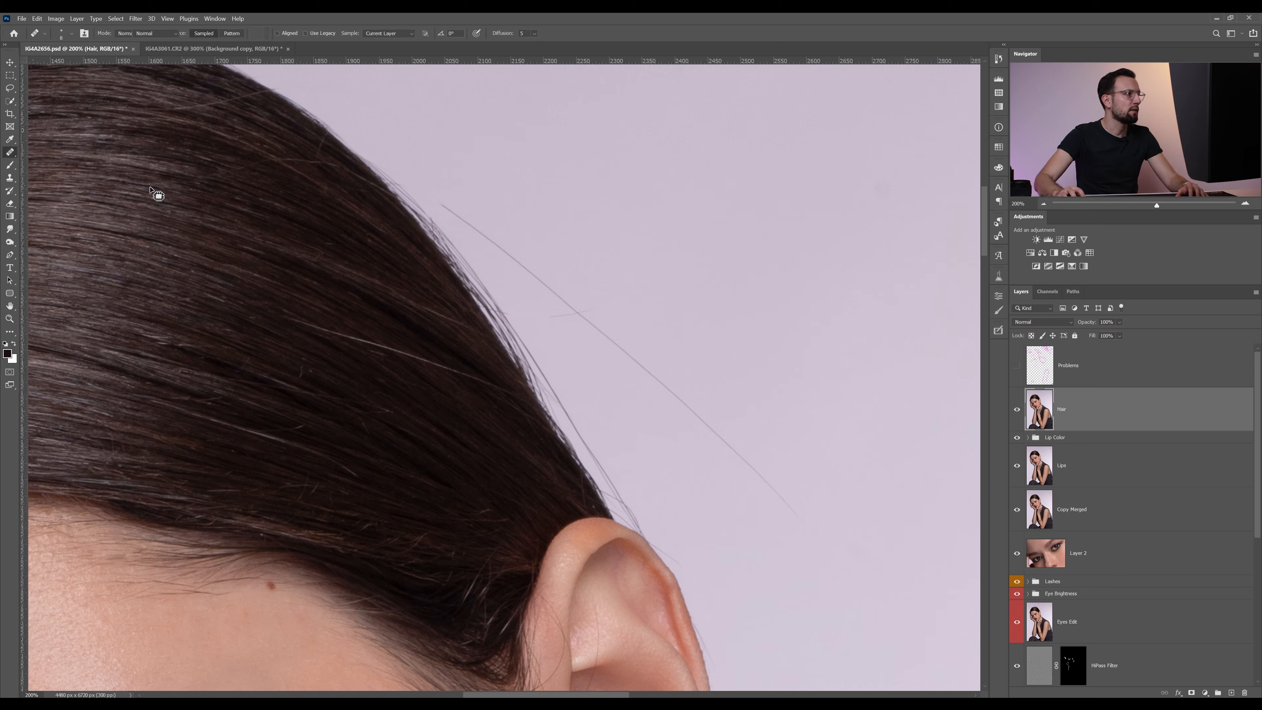
key(shift+j)
mouse_move(435, 209)
mouse_down()
mouse_move(612, 399)
mouse_move(696, 467)
mouse_move(815, 519)
mouse_move(785, 460)
mouse_move(681, 351)
mouse_move(440, 200)
mouse_up()
drag(617, 338, 681, 284)
key(ctrl+d)
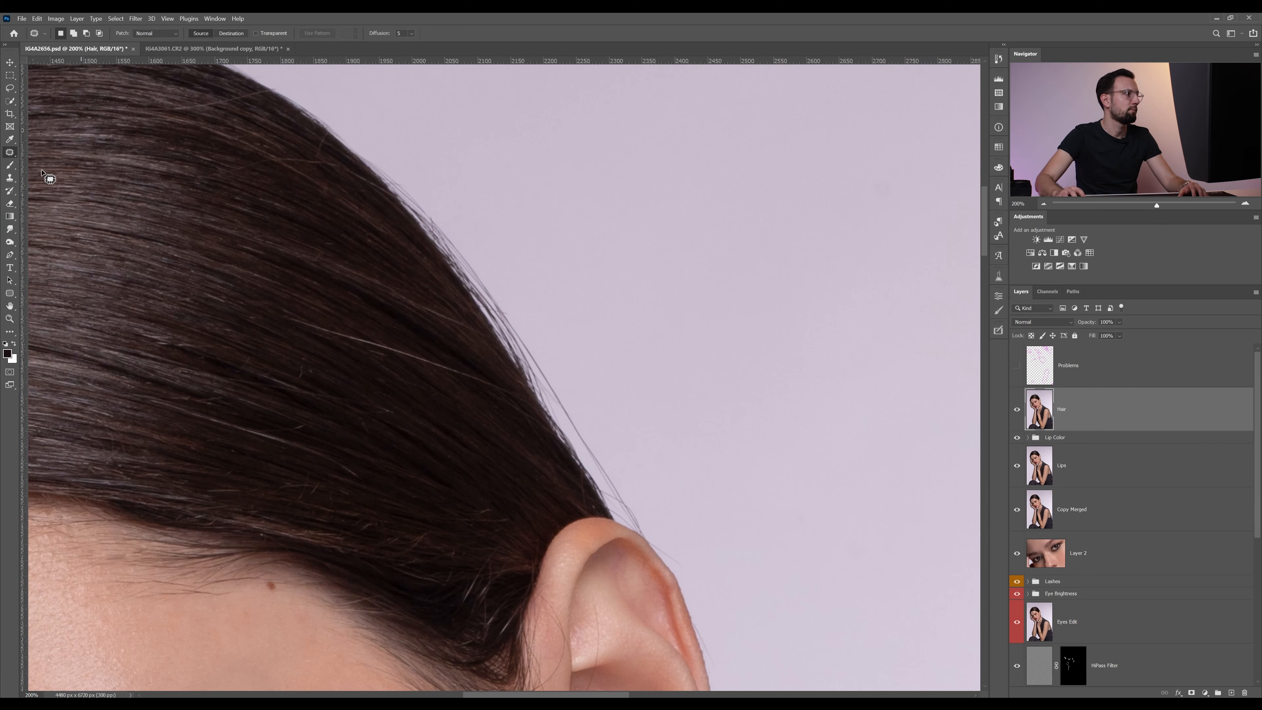
Clone out the long loose hairs running along the hair edge down to the top of the ear with the Clone Stamp
click(10, 177)
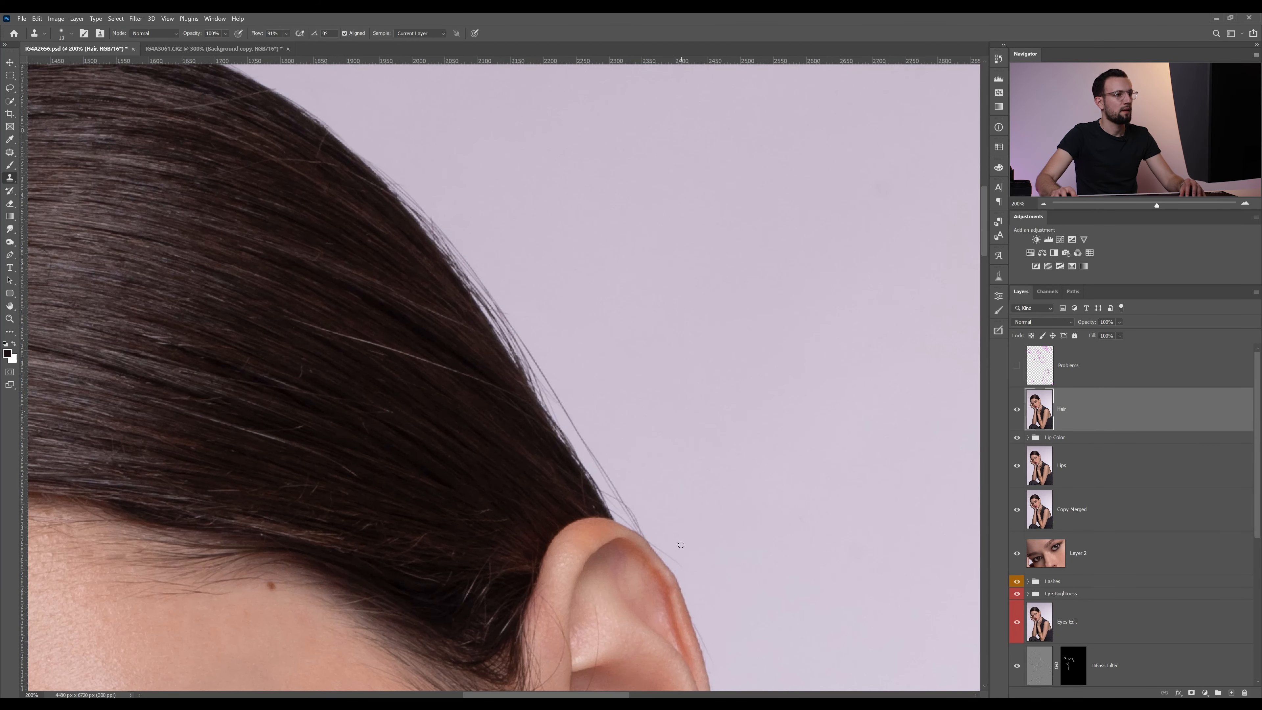
scroll(691, 472, down, 3)
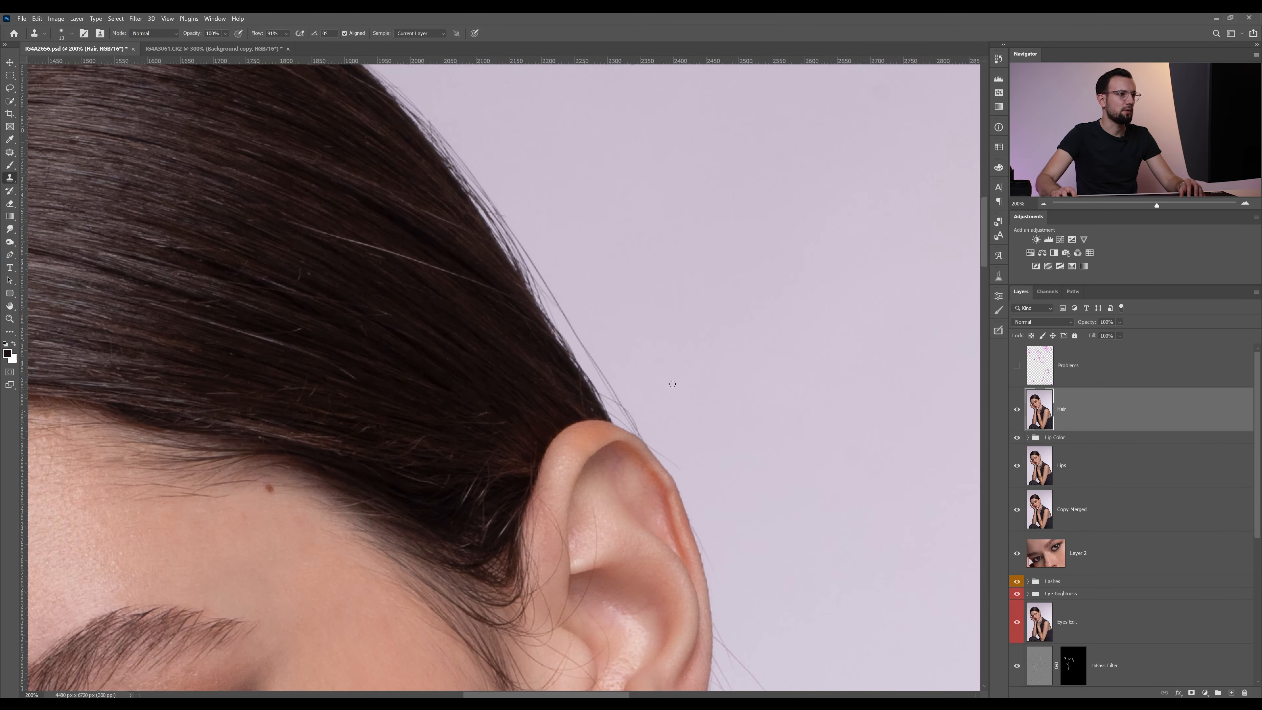
key(z)
click(674, 412)
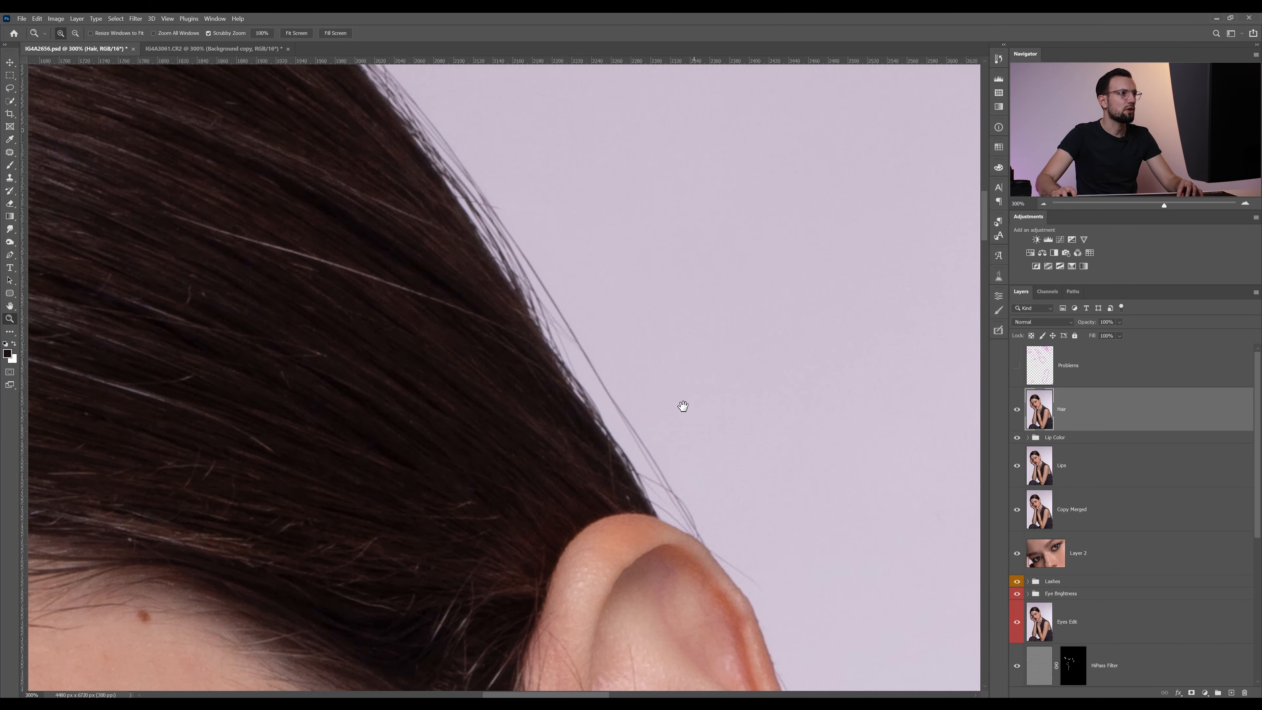
drag(683, 407, 708, 442)
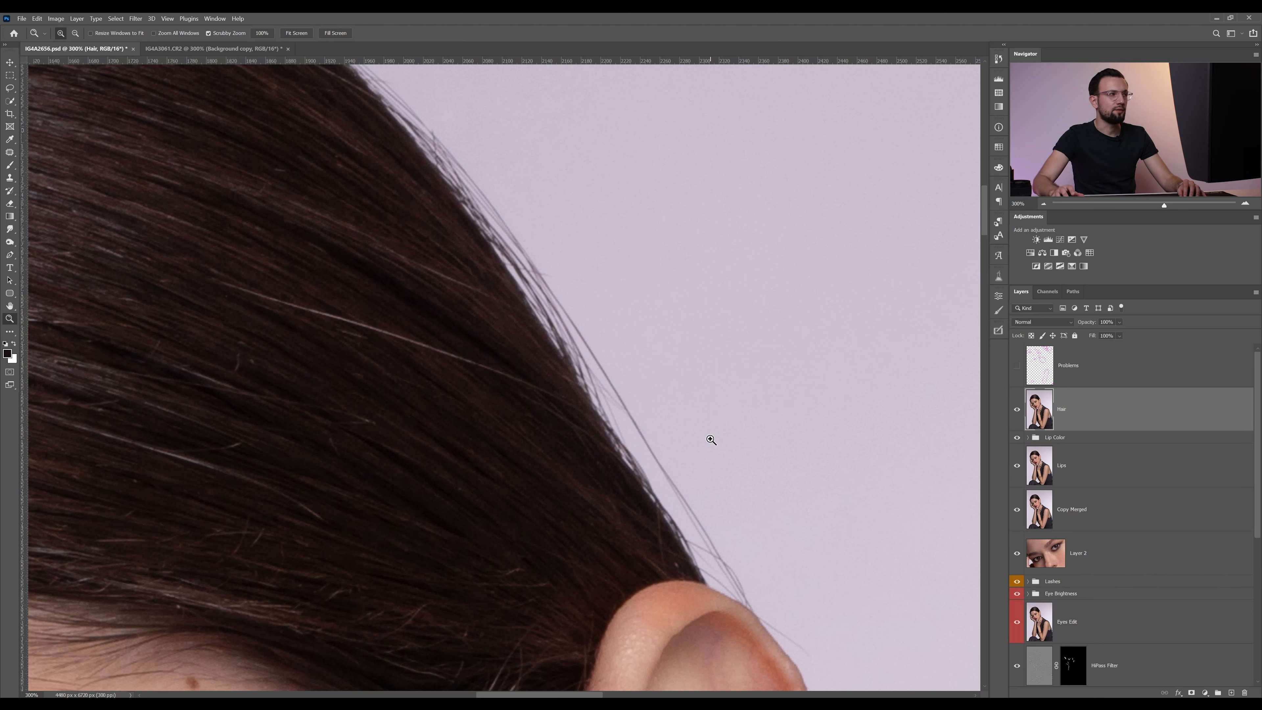
key(s)
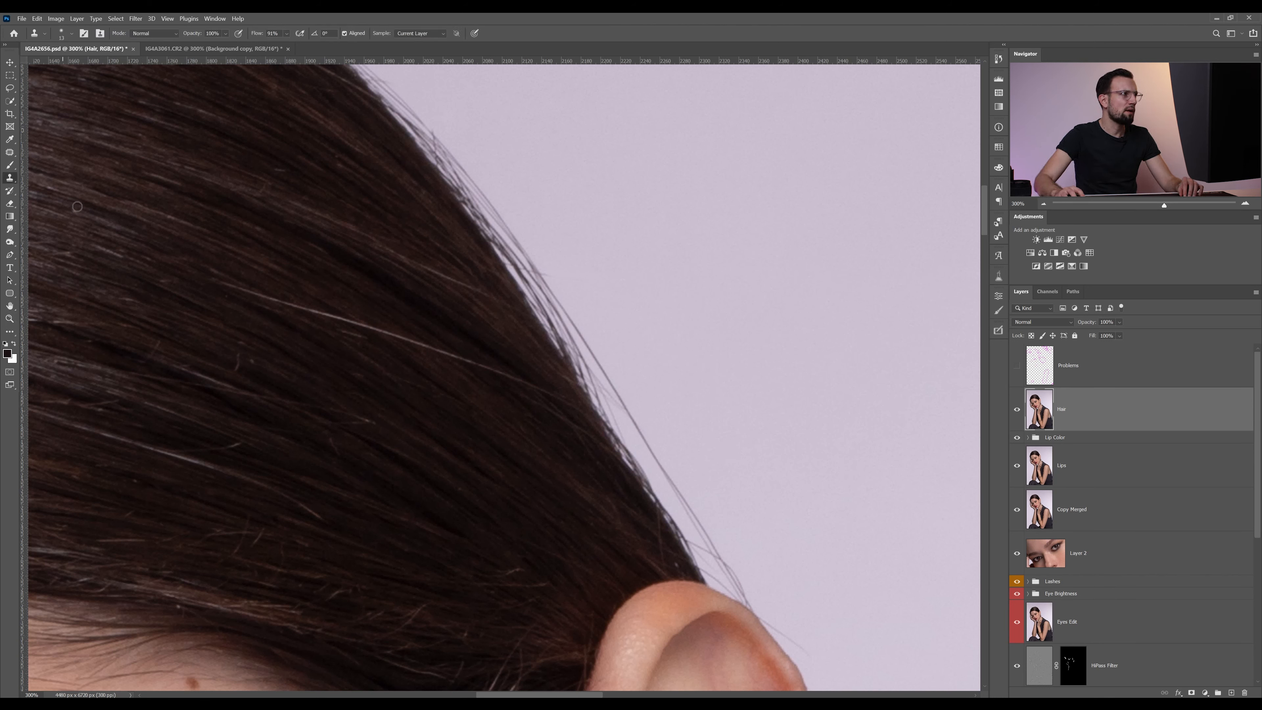
alt+click(760, 570)
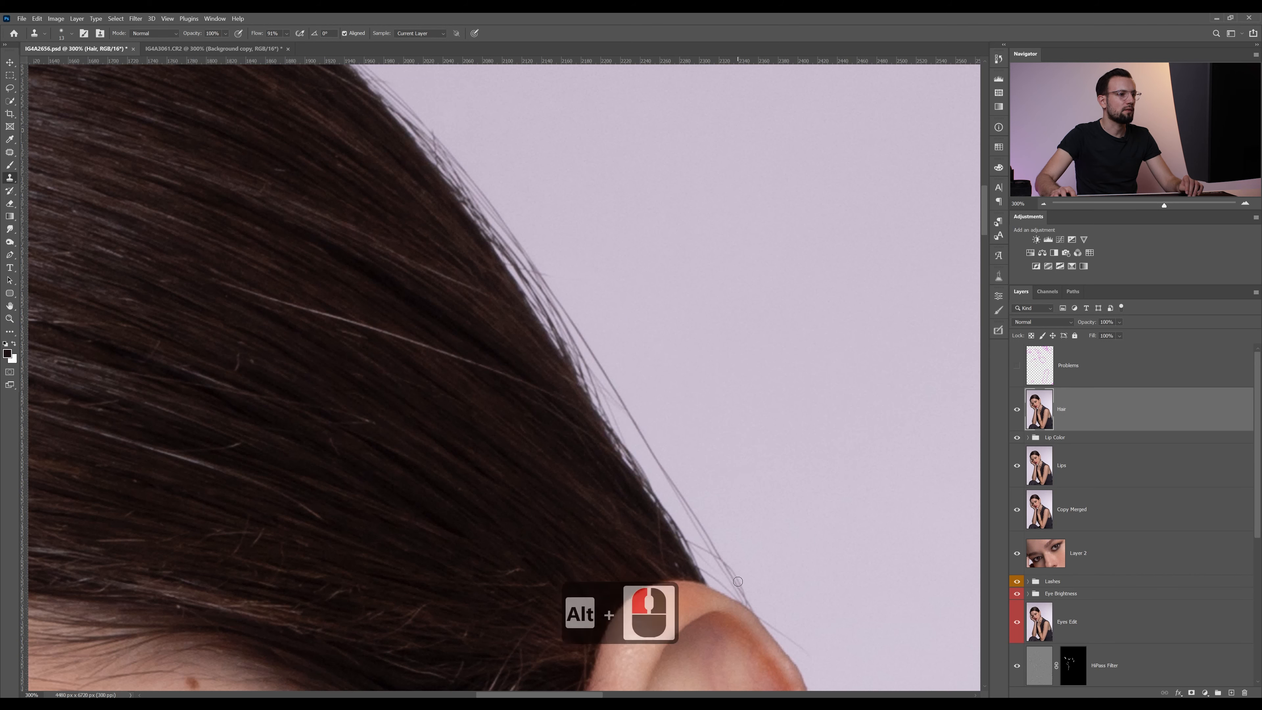
mouse_move(738, 581)
mouse_down()
mouse_move(756, 606)
mouse_move(707, 566)
mouse_move(695, 541)
mouse_move(724, 569)
mouse_move(704, 534)
mouse_move(717, 535)
mouse_move(672, 480)
mouse_up()
mouse_move(706, 531)
mouse_down()
mouse_move(659, 456)
mouse_move(712, 541)
mouse_move(598, 359)
mouse_up()
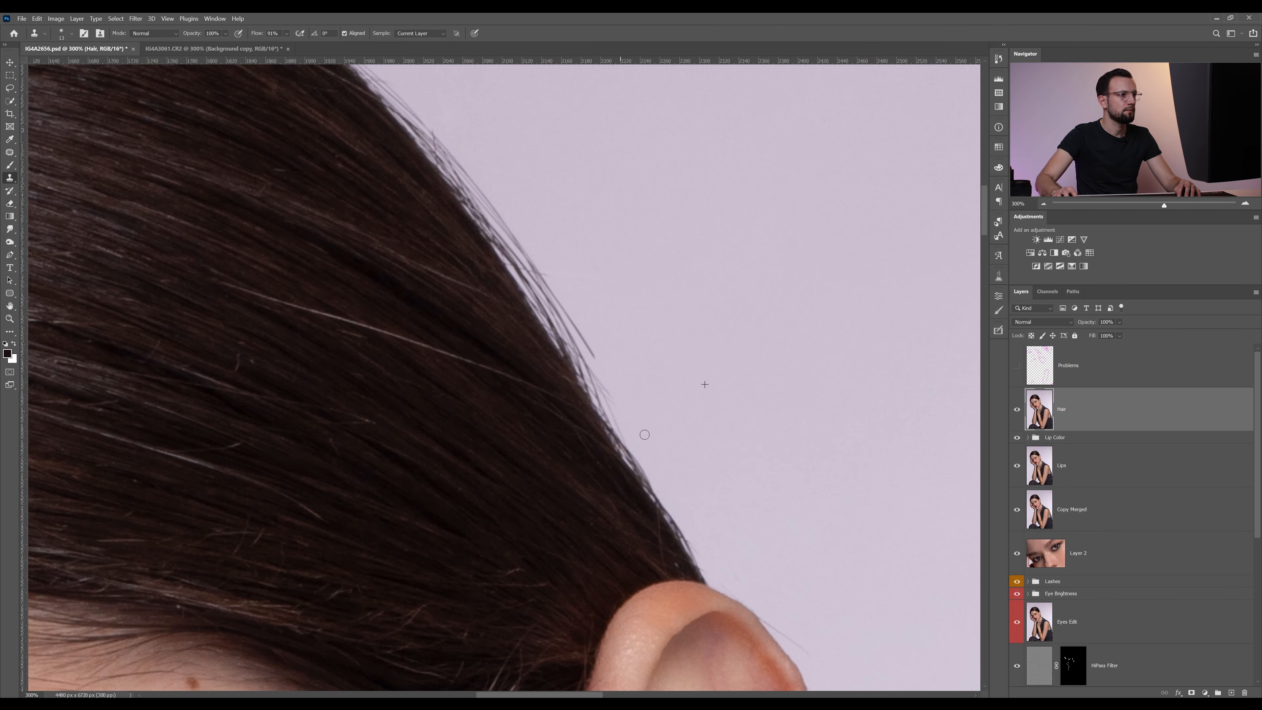
Clone out the fine flyaways sticking out along the middle of the right hair slope
mouse_move(597, 306)
mouse_down()
mouse_move(715, 455)
mouse_move(700, 477)
mouse_move(733, 523)
mouse_move(650, 394)
mouse_up()
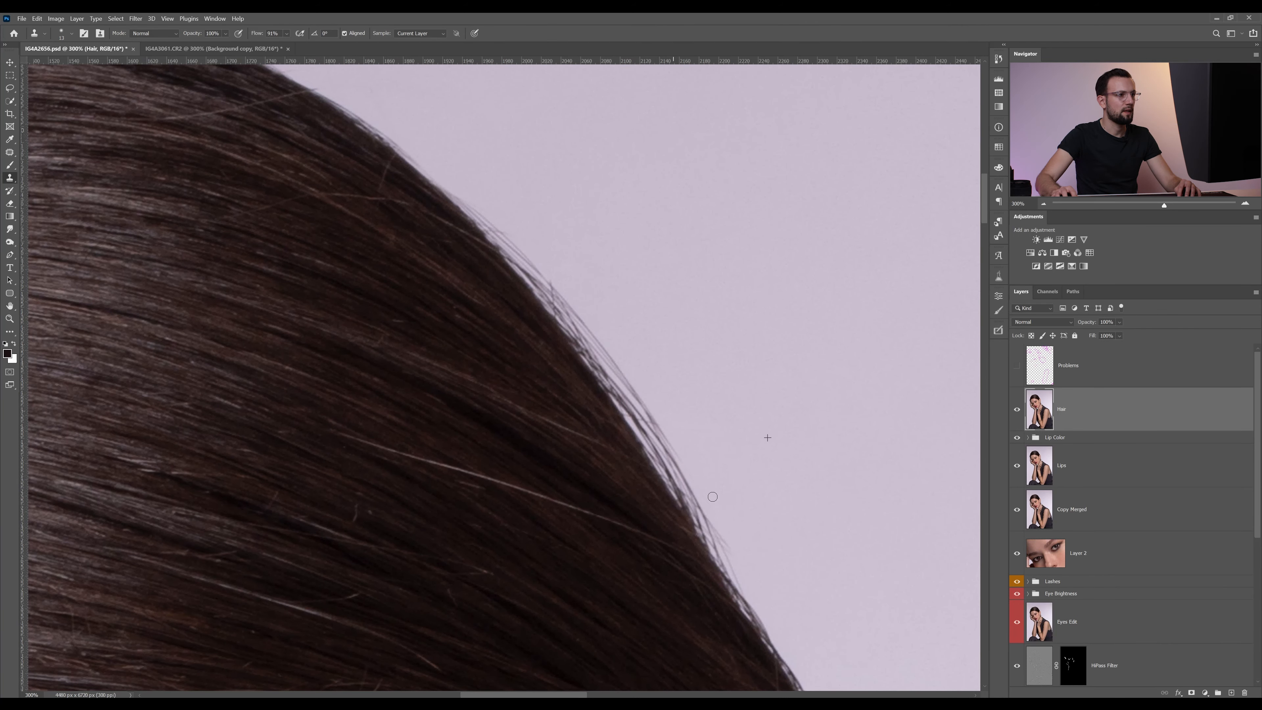
mouse_move(660, 435)
mouse_down()
mouse_move(695, 487)
mouse_move(668, 451)
mouse_up()
drag(586, 298, 654, 371)
mouse_move(609, 343)
mouse_down()
mouse_move(508, 244)
mouse_move(695, 420)
mouse_up()
Clean up the remaining flyaways on the hair outline between the crown and the ear with clone strokes at a wider view
key(z)
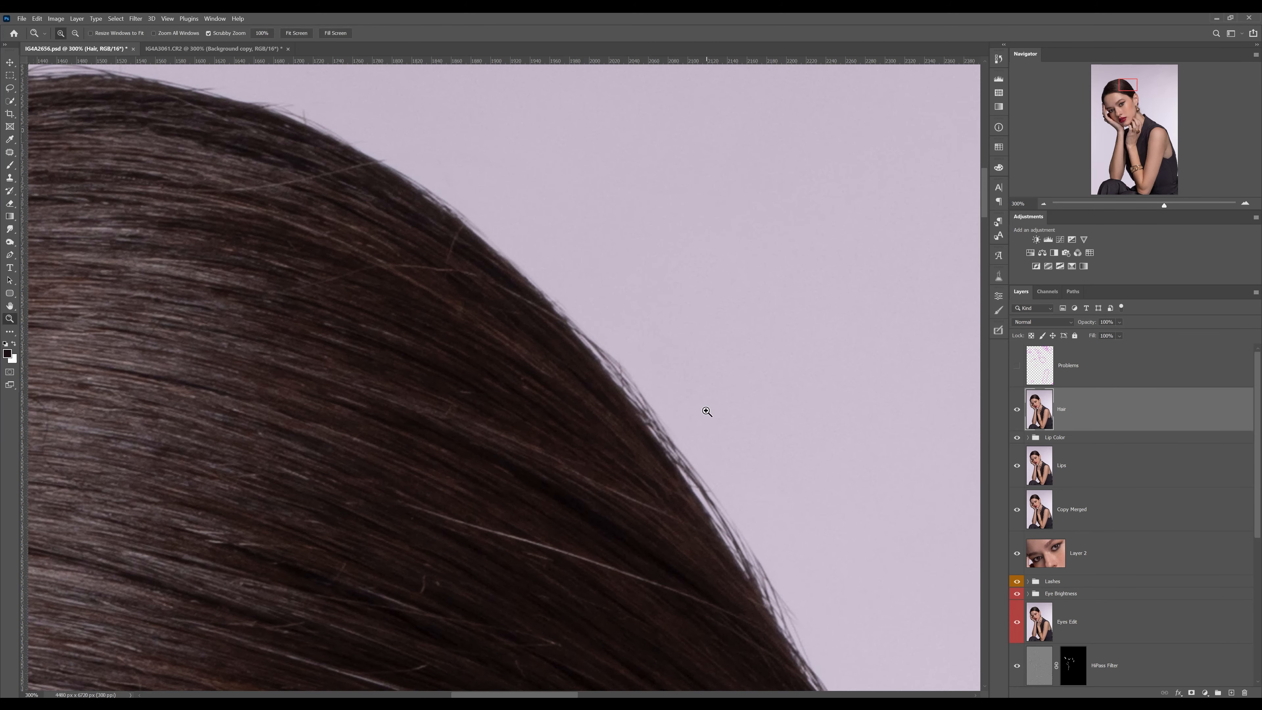
scroll(700, 418, down, 3)
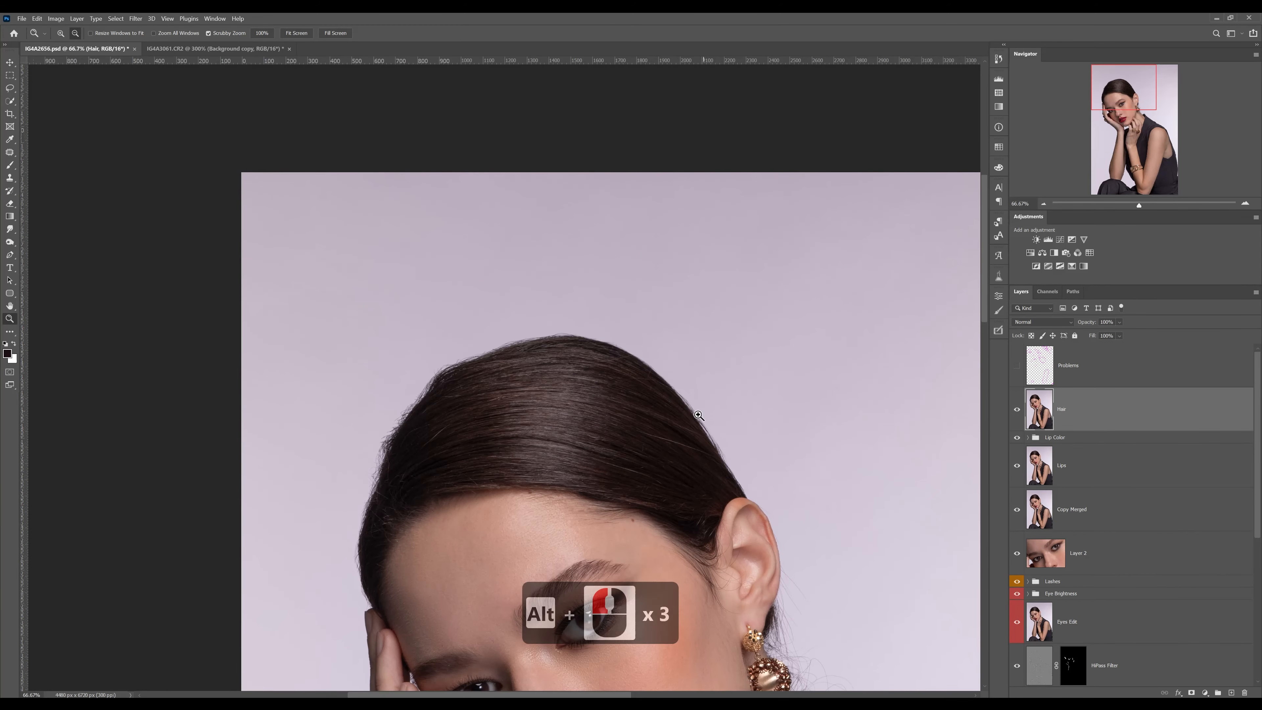
key(s)
drag(669, 473, 580, 316)
drag(681, 440, 640, 376)
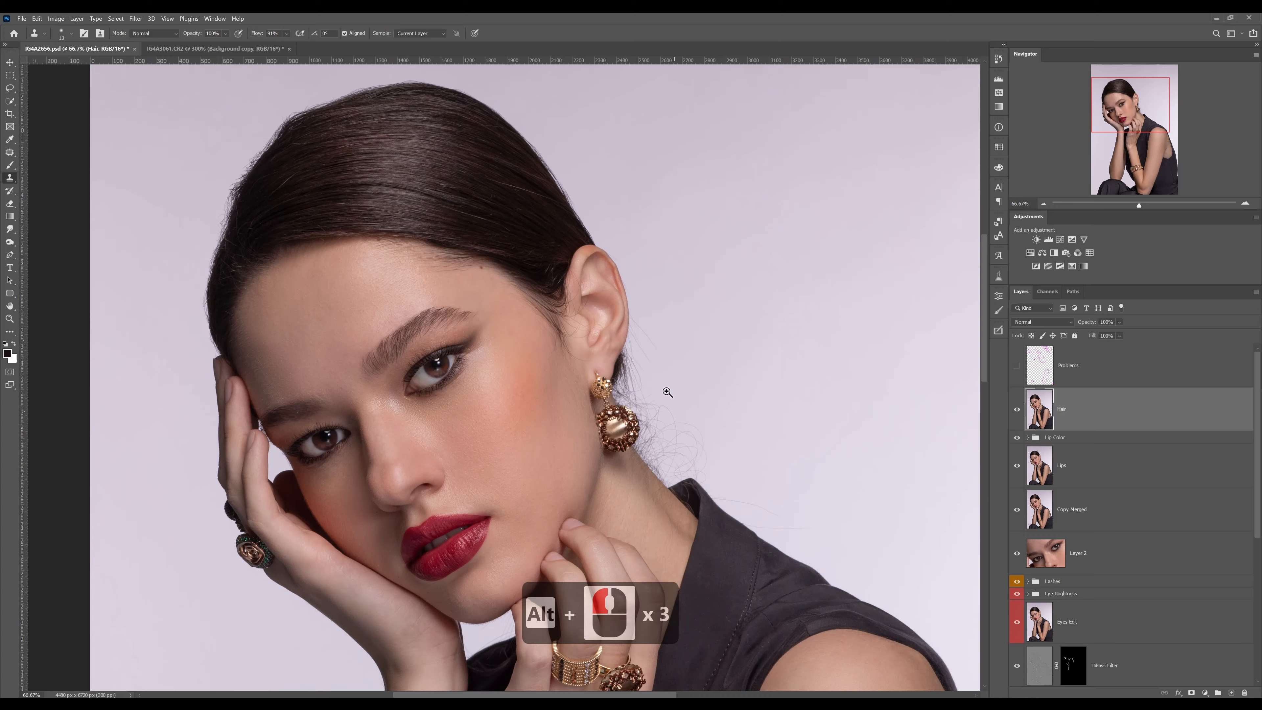
Clone out the fine stray hairs lying on the forehead just below the hairline, sampling clean skin beneath them
click(667, 392)
drag(704, 420, 592, 295)
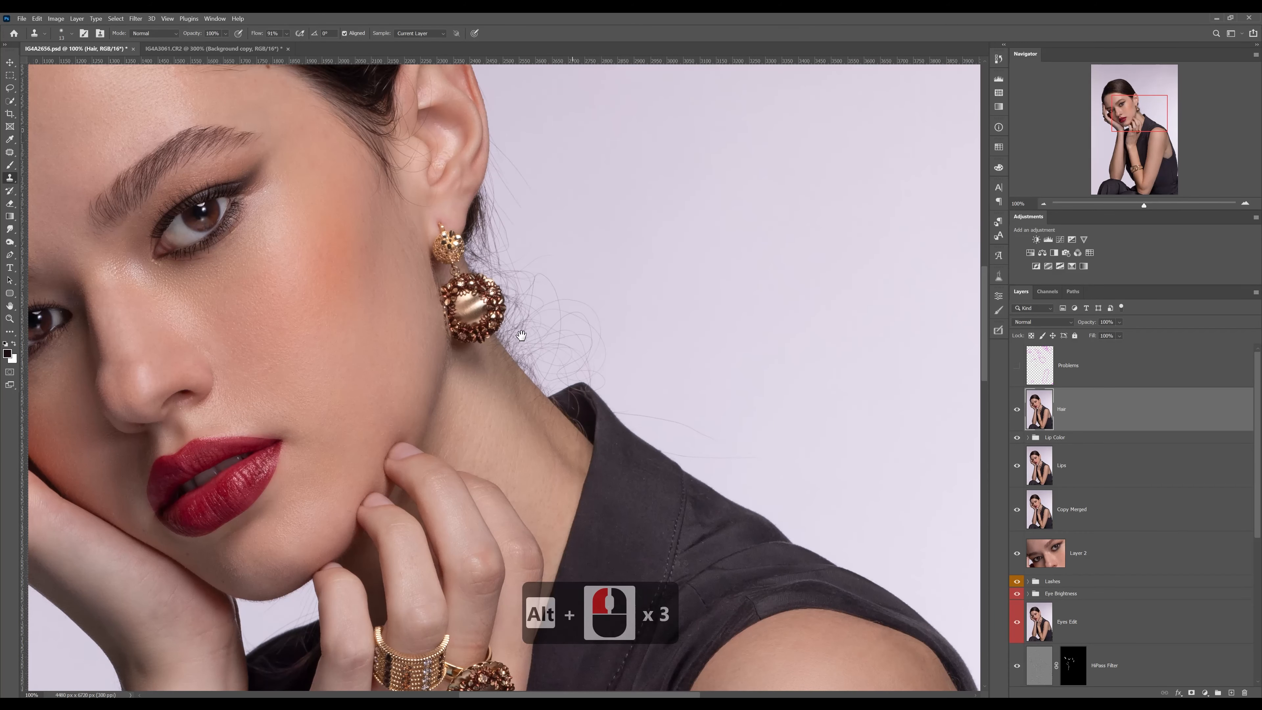
scroll(571, 348, up, 2)
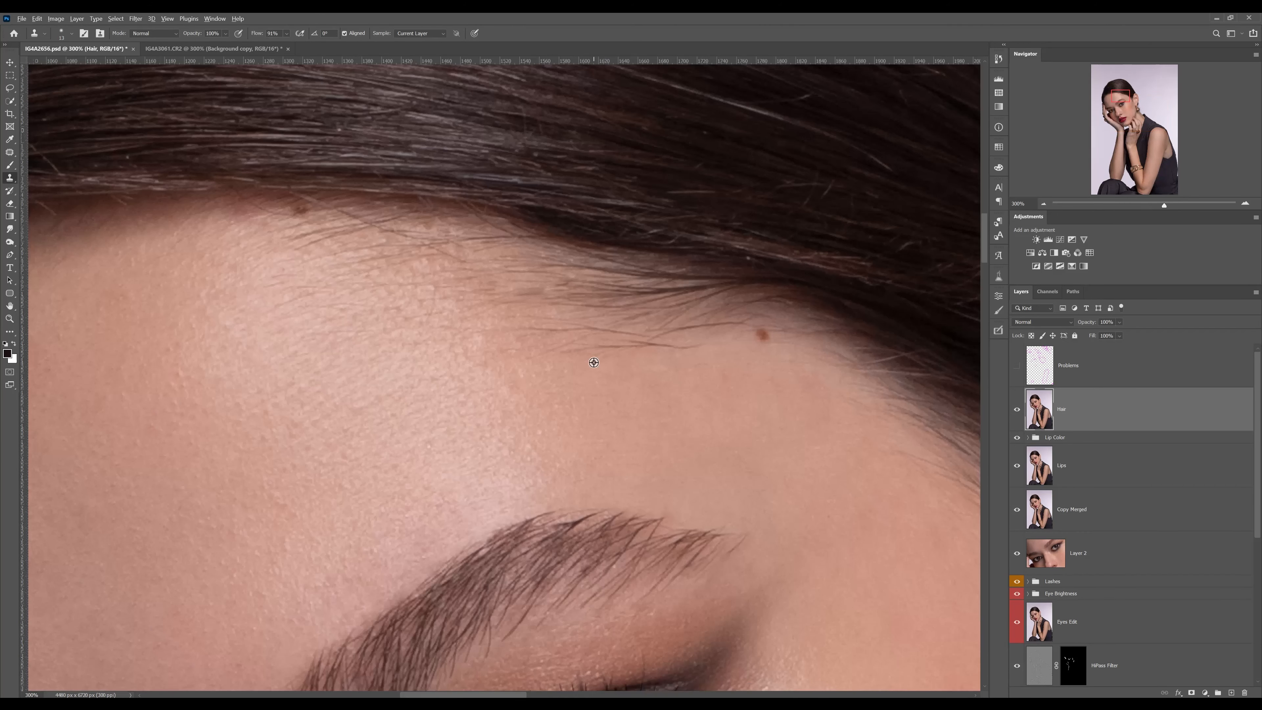
alt+click(615, 357)
mouse_move(638, 344)
mouse_down()
mouse_move(702, 349)
mouse_move(562, 330)
mouse_up()
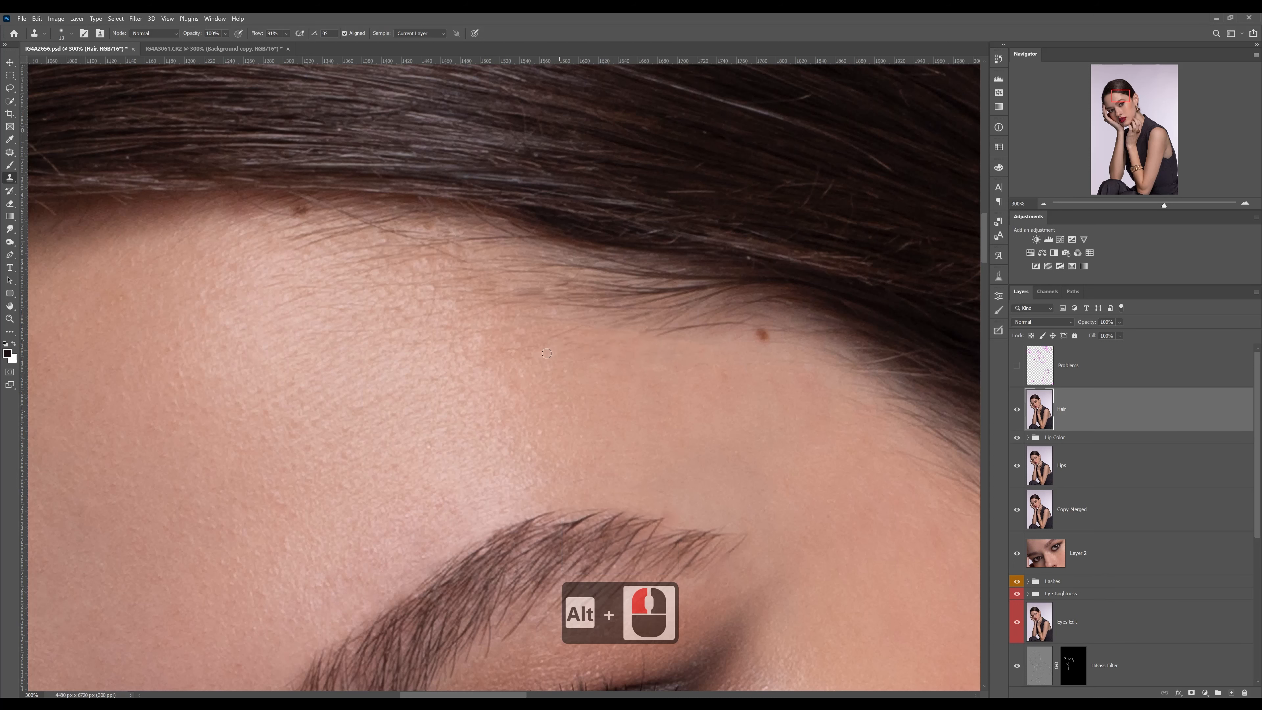
Remove the thin hair crossing the earlobe and the lower inner ear with the Healing Brush, sampling nearby skin
drag(731, 340, 448, 303)
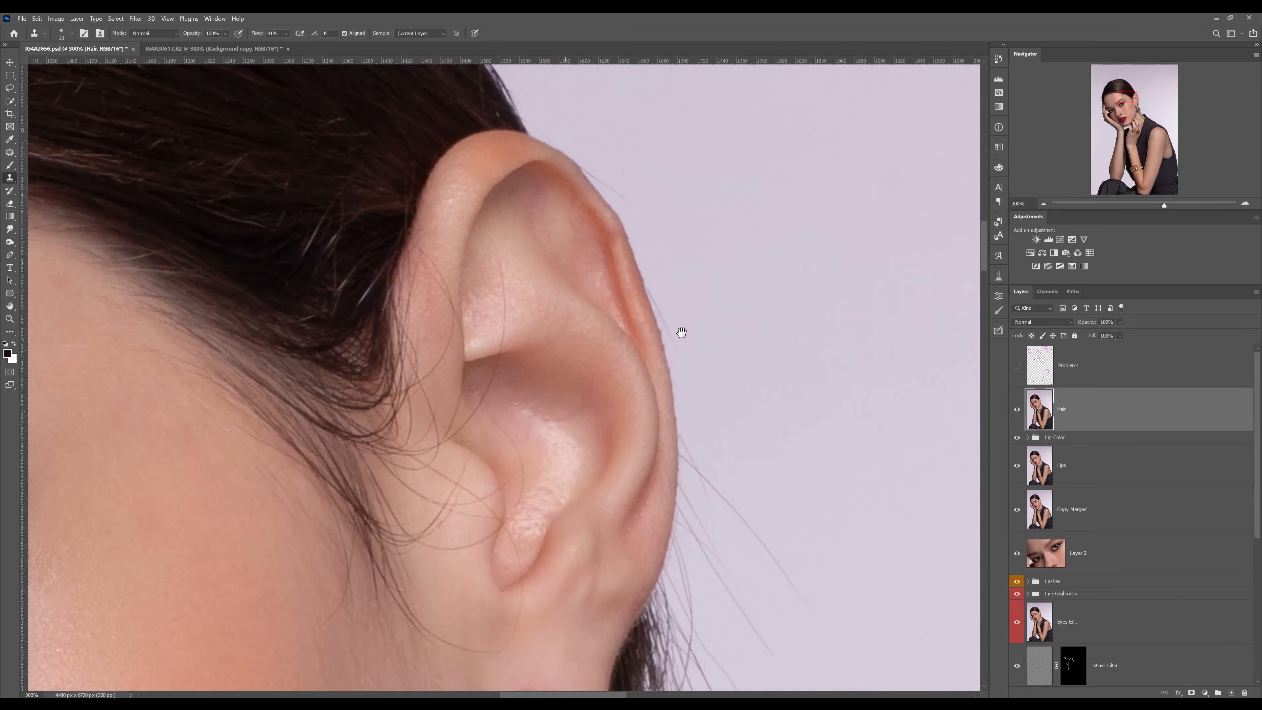
drag(772, 355, 803, 237)
drag(583, 408, 753, 482)
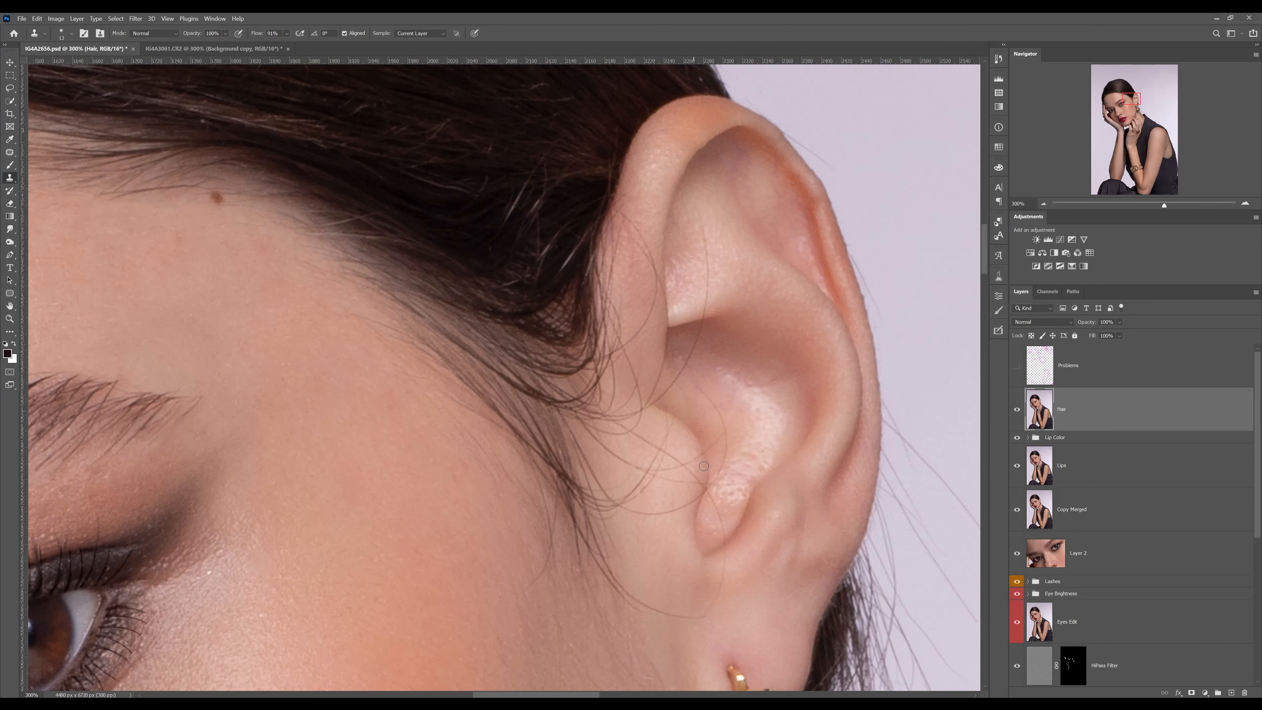
key(z)
click(696, 491)
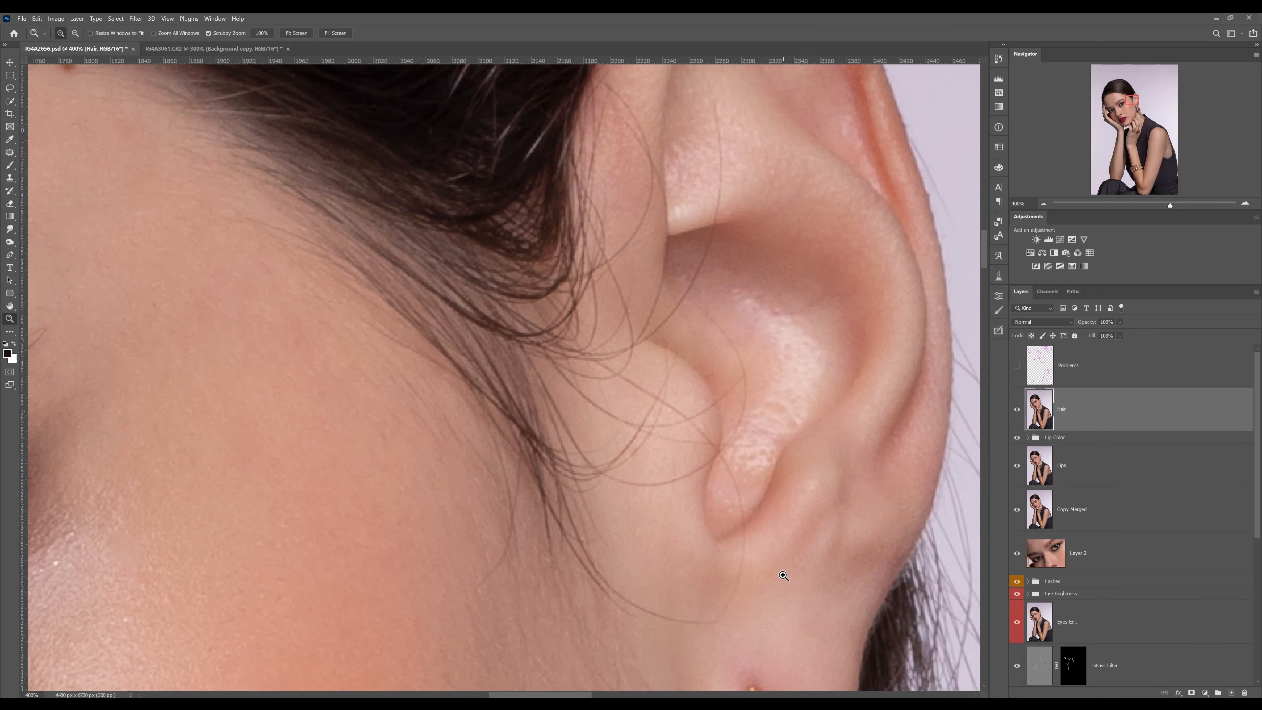
click(11, 154)
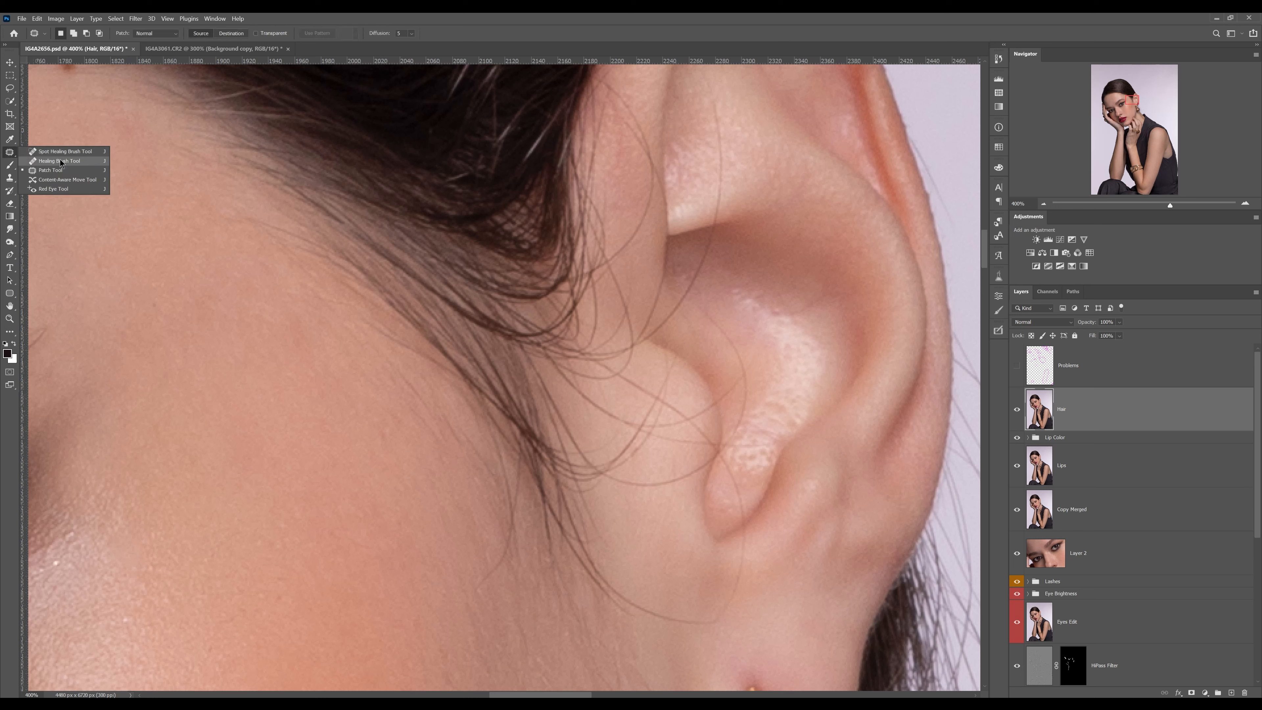
click(60, 160)
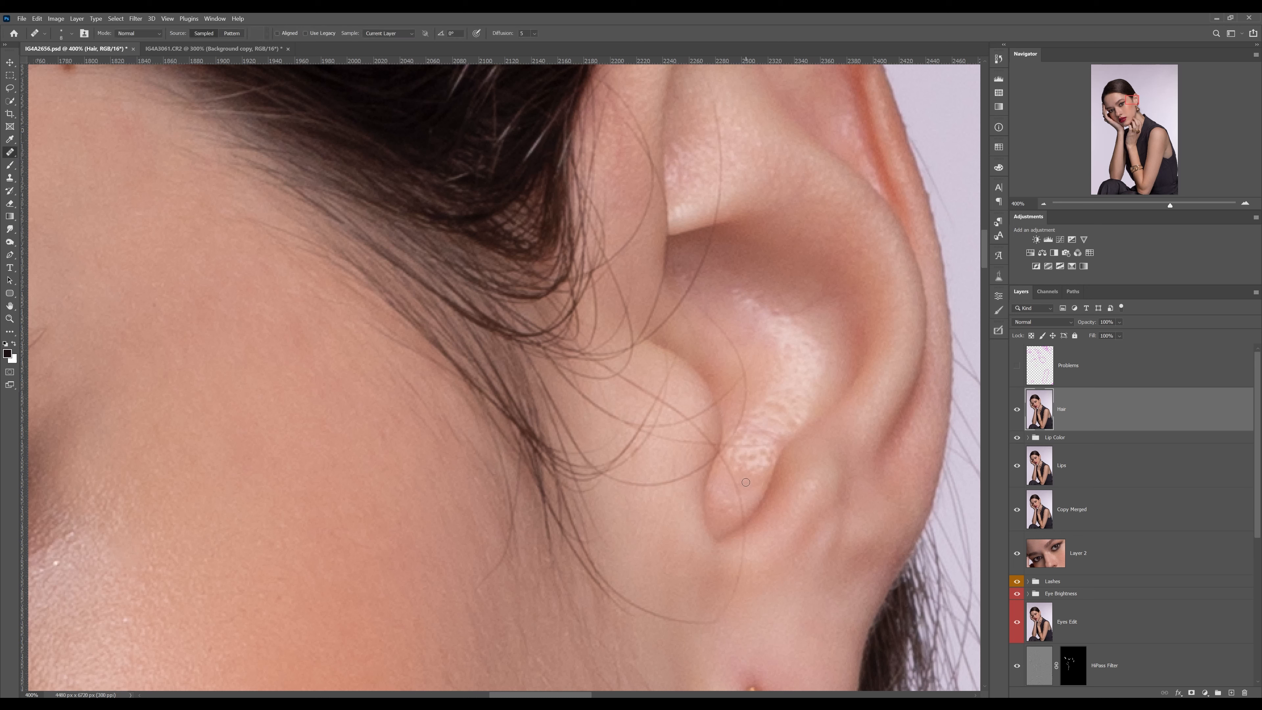
alt+click(739, 599)
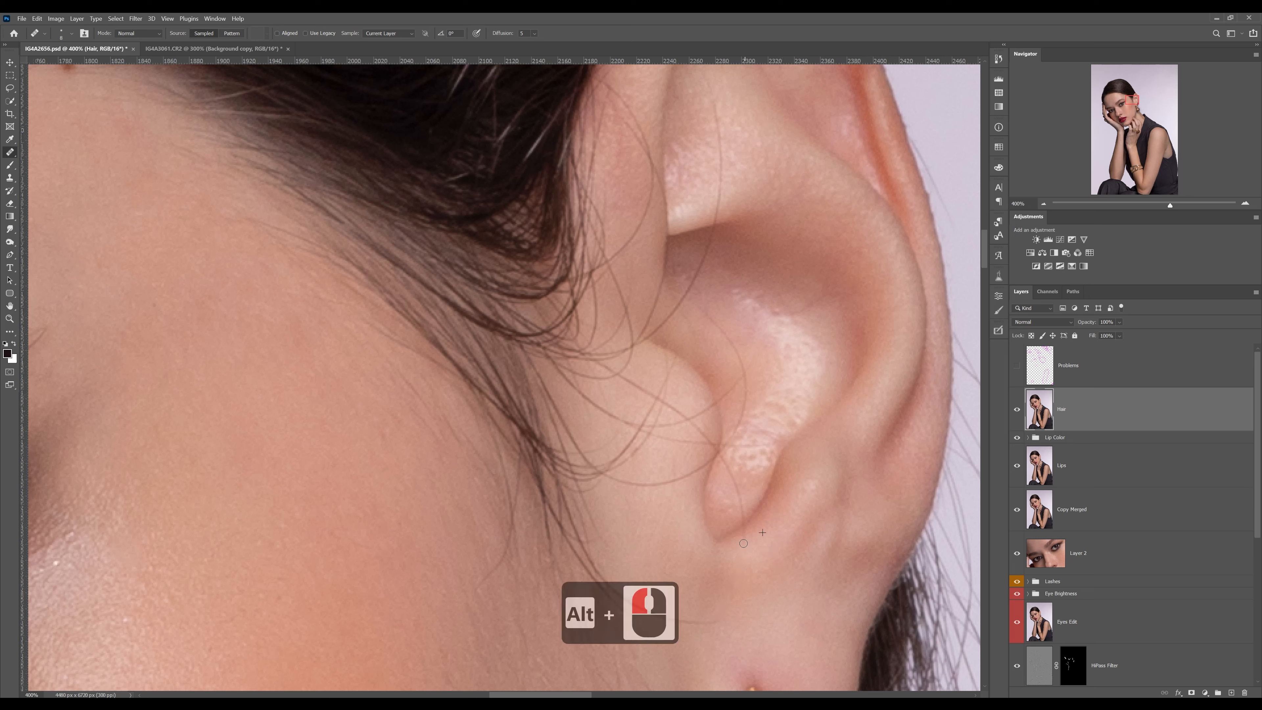
alt+click(759, 506)
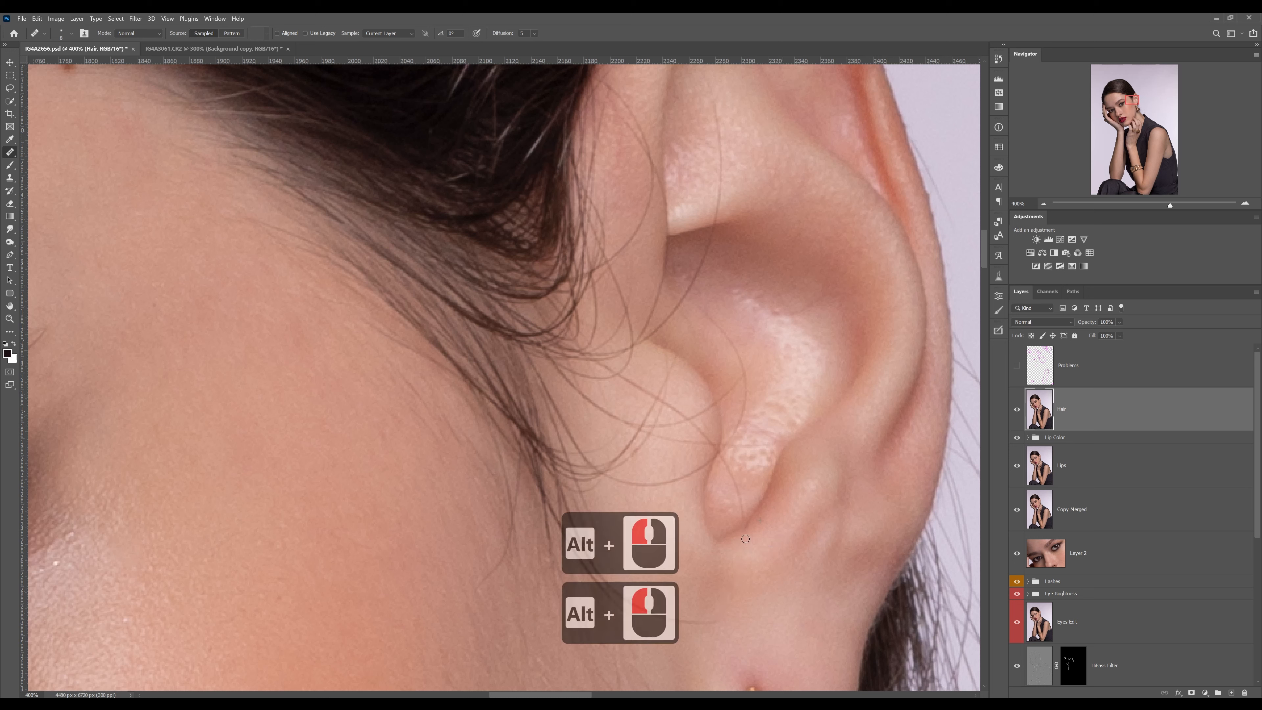
alt+click(752, 514)
drag(751, 519, 748, 522)
alt+click(733, 469)
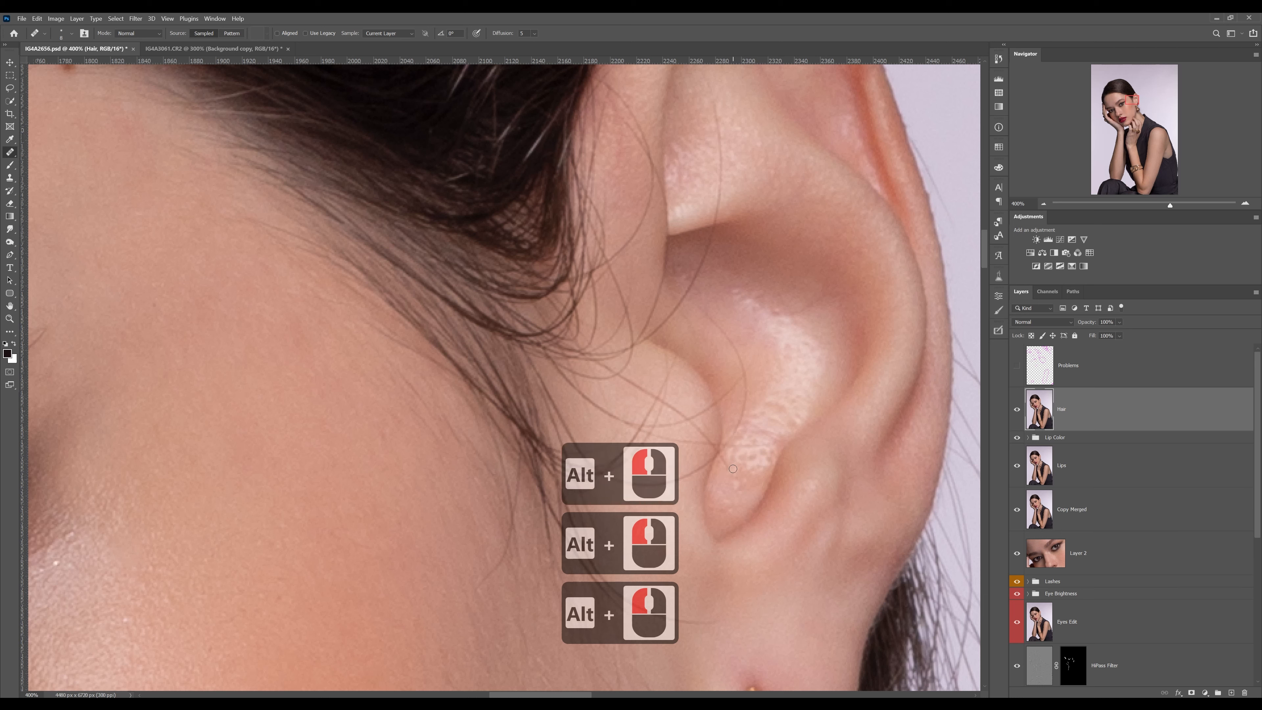
Heal the upper part of the long strand running across the inner ear, sampling matching skin beside it
alt+click(755, 428)
drag(739, 446, 764, 446)
alt+click(769, 333)
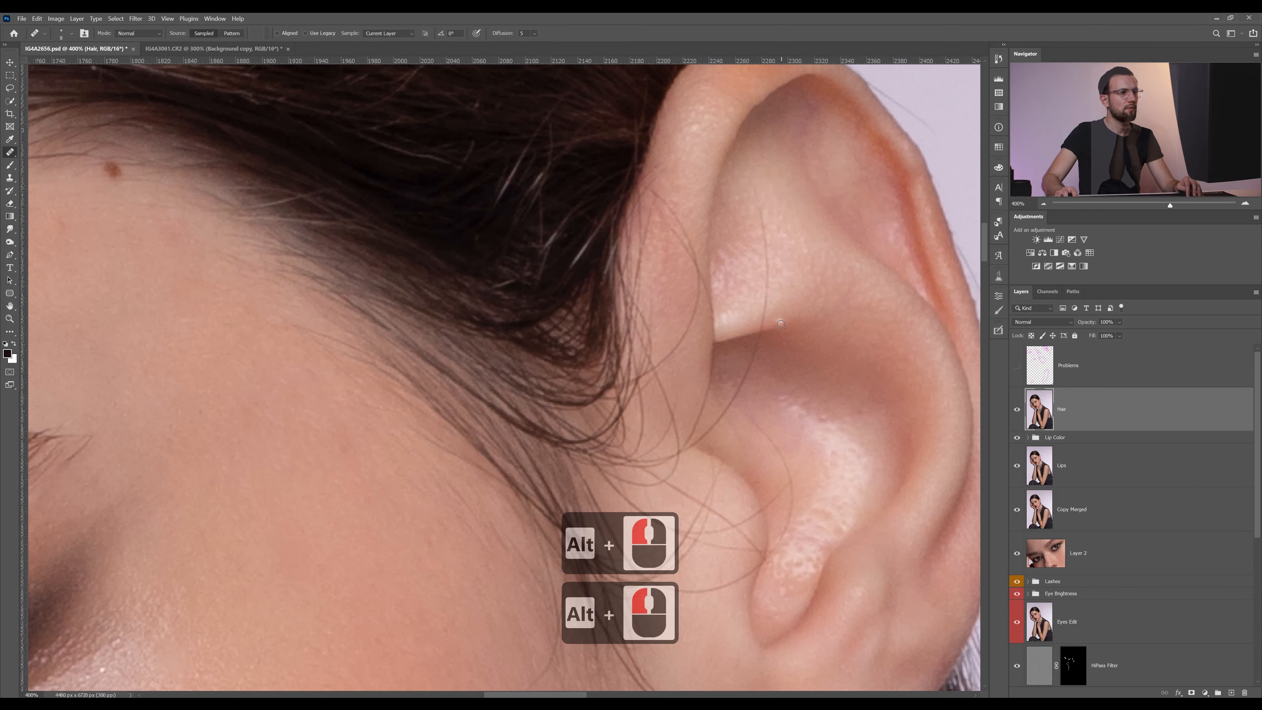
alt+click(775, 328)
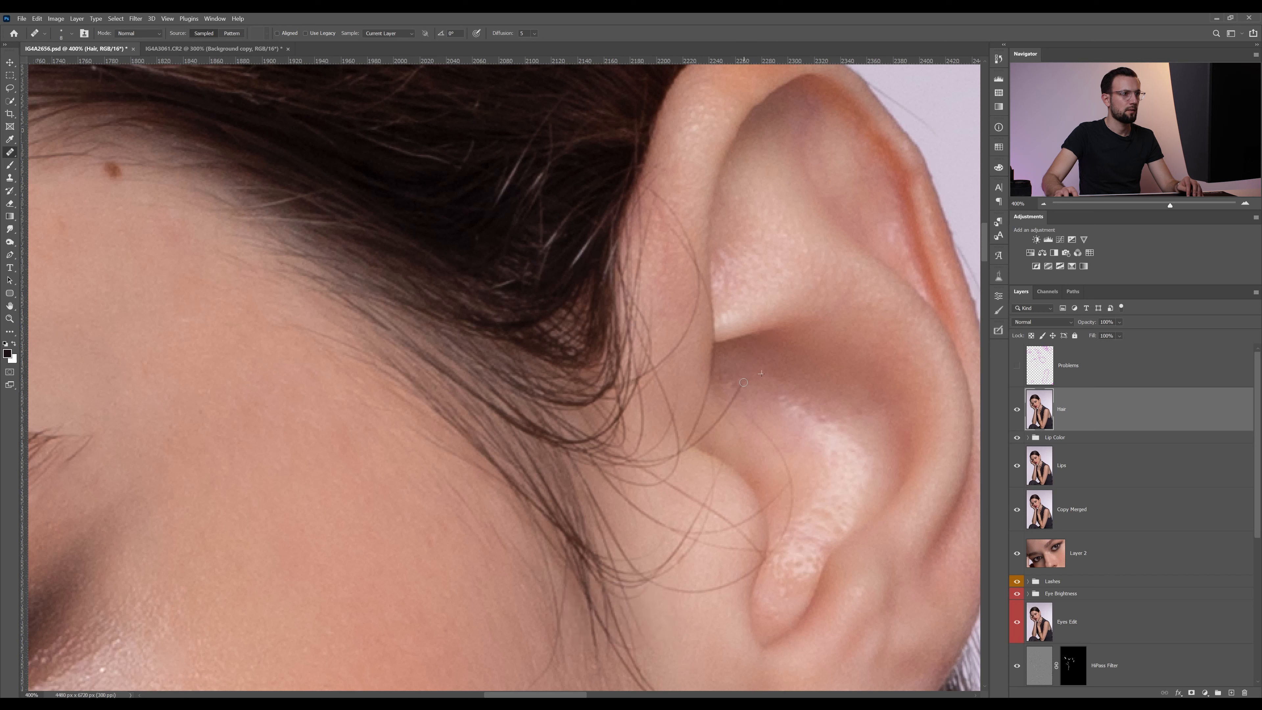
alt+click(747, 333)
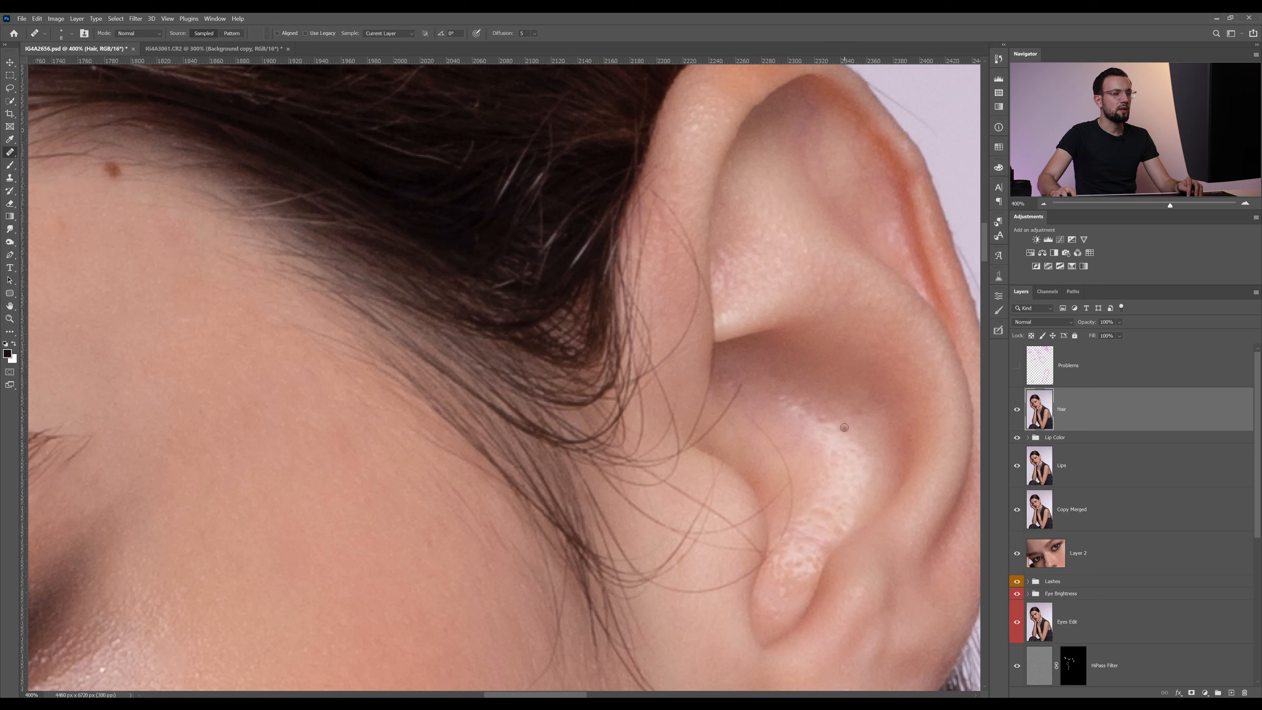
click(839, 438)
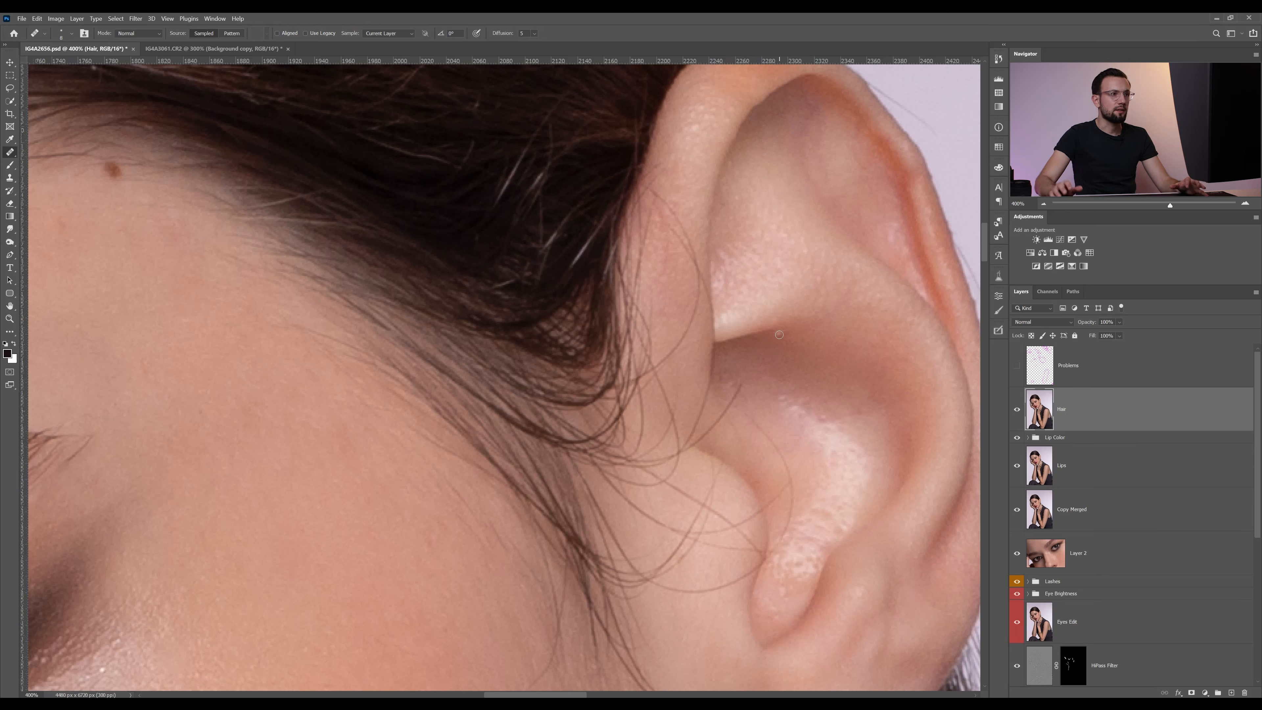
click(751, 279)
click(827, 502)
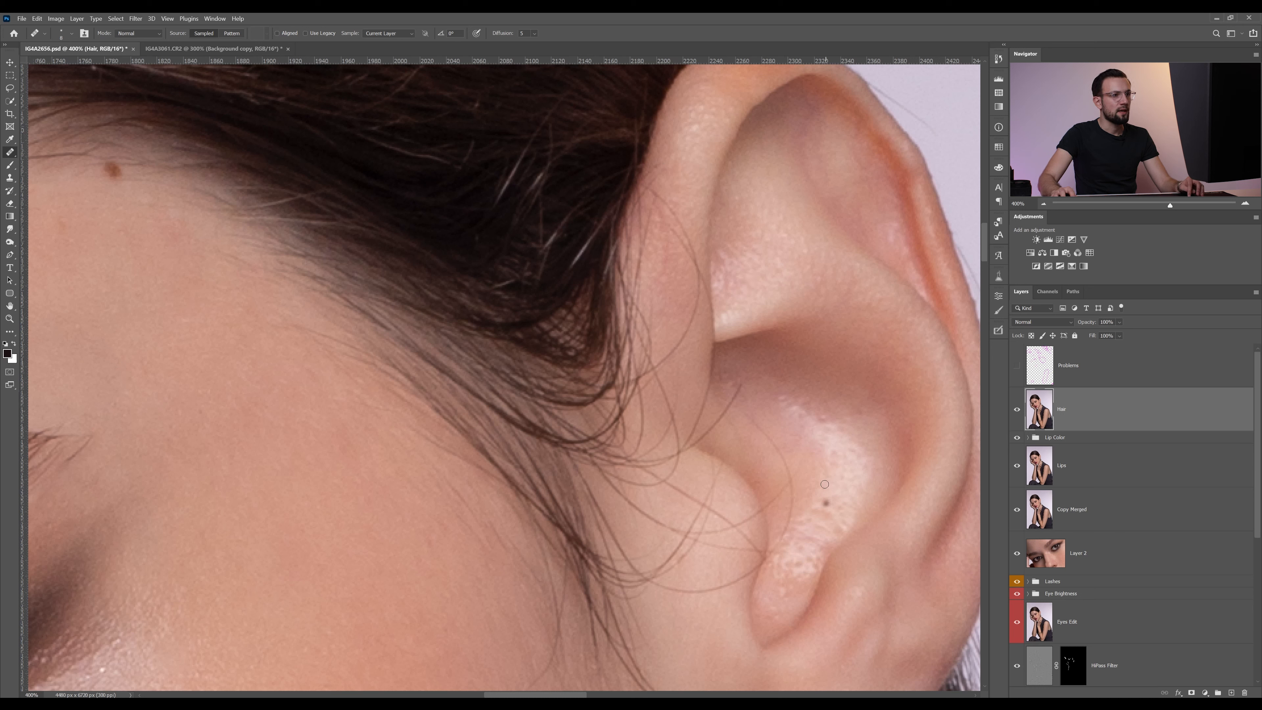
alt+click(759, 408)
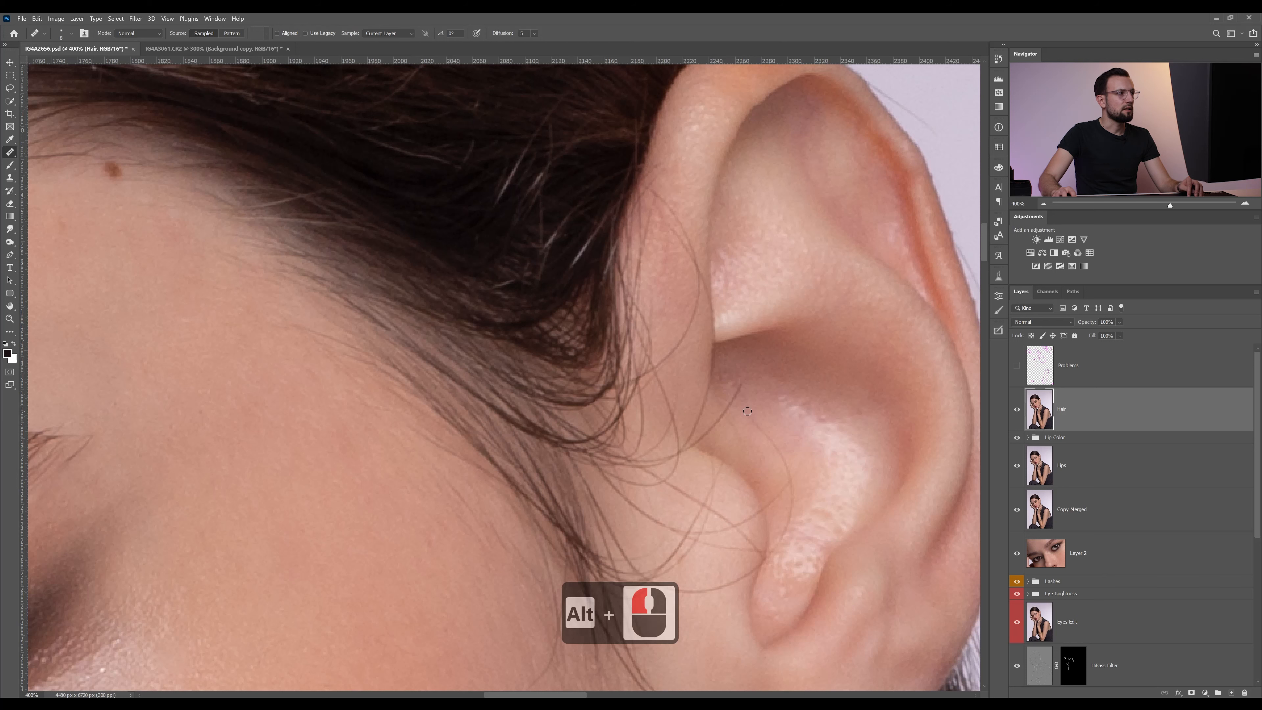
Heal the stray hair sticking out over the background from the ear's upper rim, sampling clean background
drag(889, 74, 761, 322)
alt+click(746, 264)
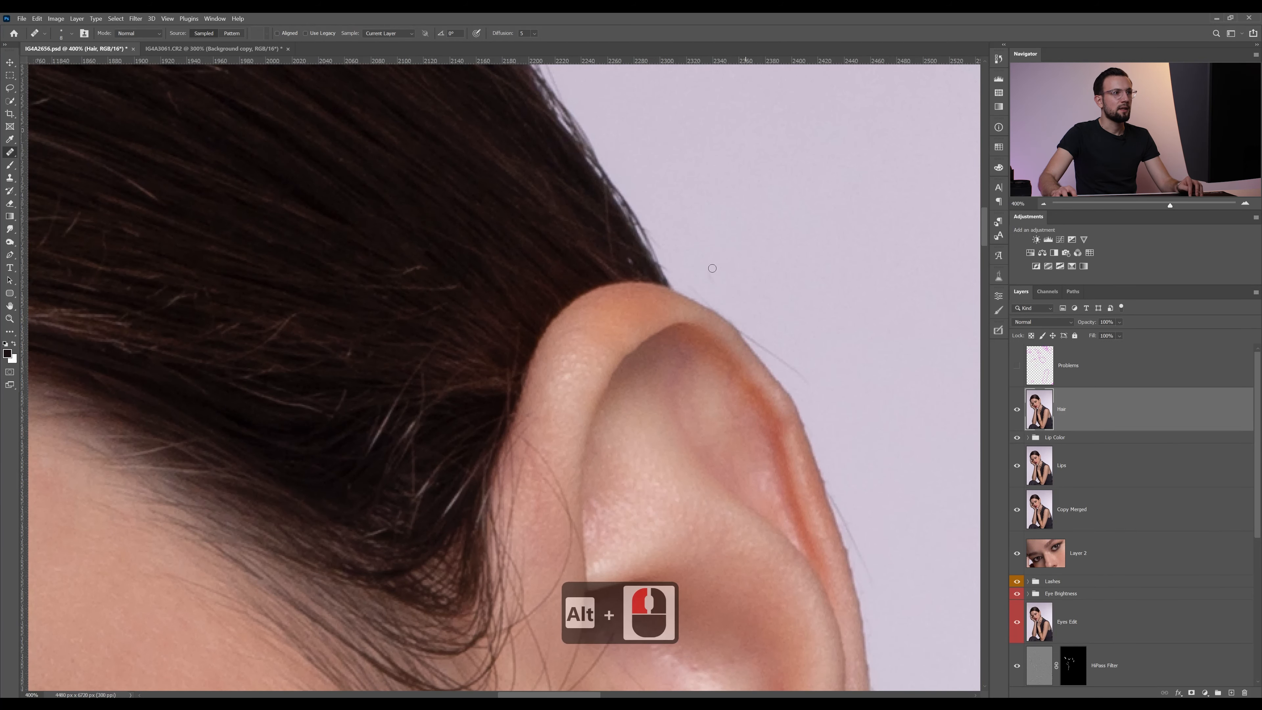
drag(712, 266, 713, 279)
alt+click(711, 259)
click(691, 283)
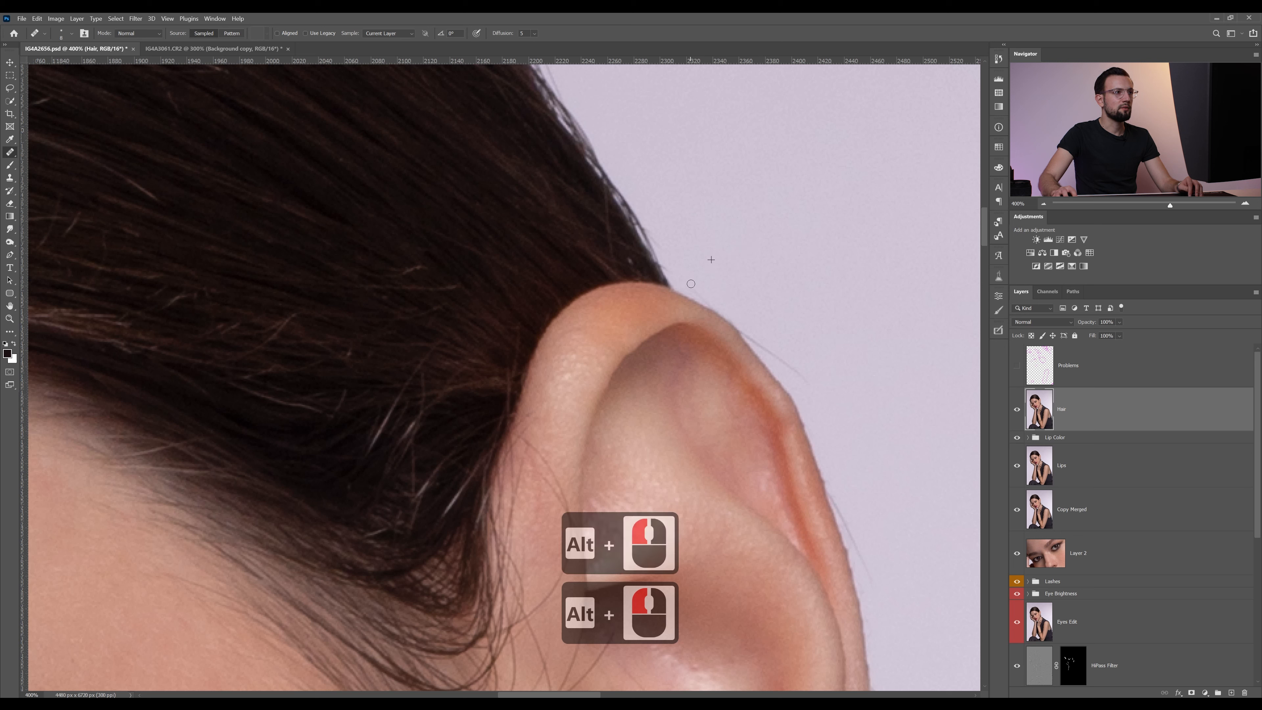
alt+click(817, 366)
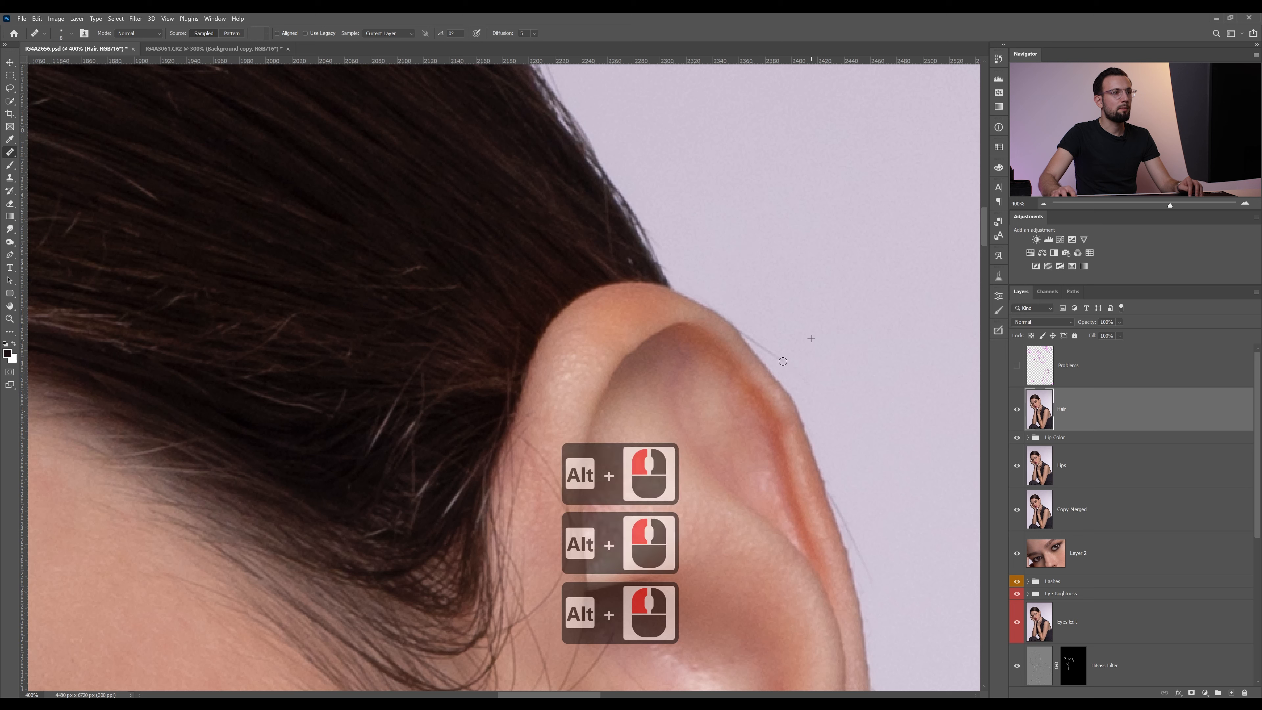
drag(756, 334, 774, 357)
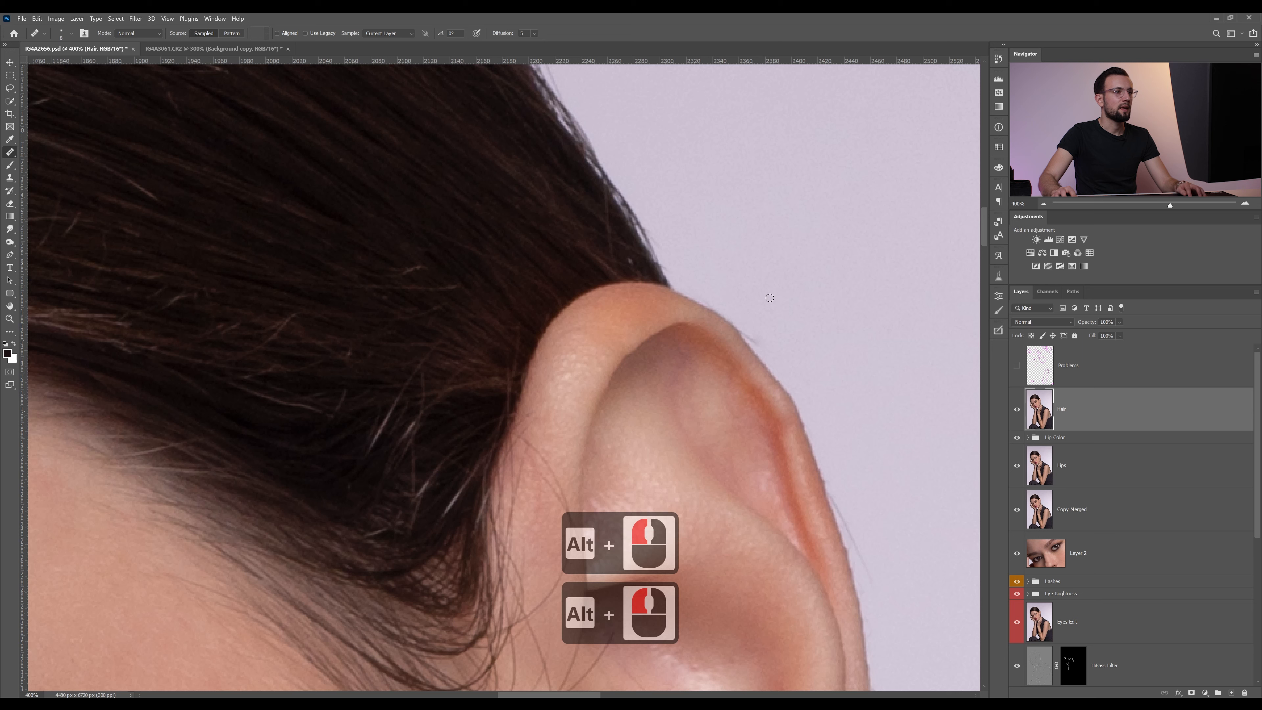
Clone out the remaining hair stub at the ear's upper rim and the fine hair along its outer edge with the Clone Stamp
key(s)
alt+click(803, 339)
drag(761, 343, 744, 324)
drag(807, 420, 716, 216)
alt+click(796, 334)
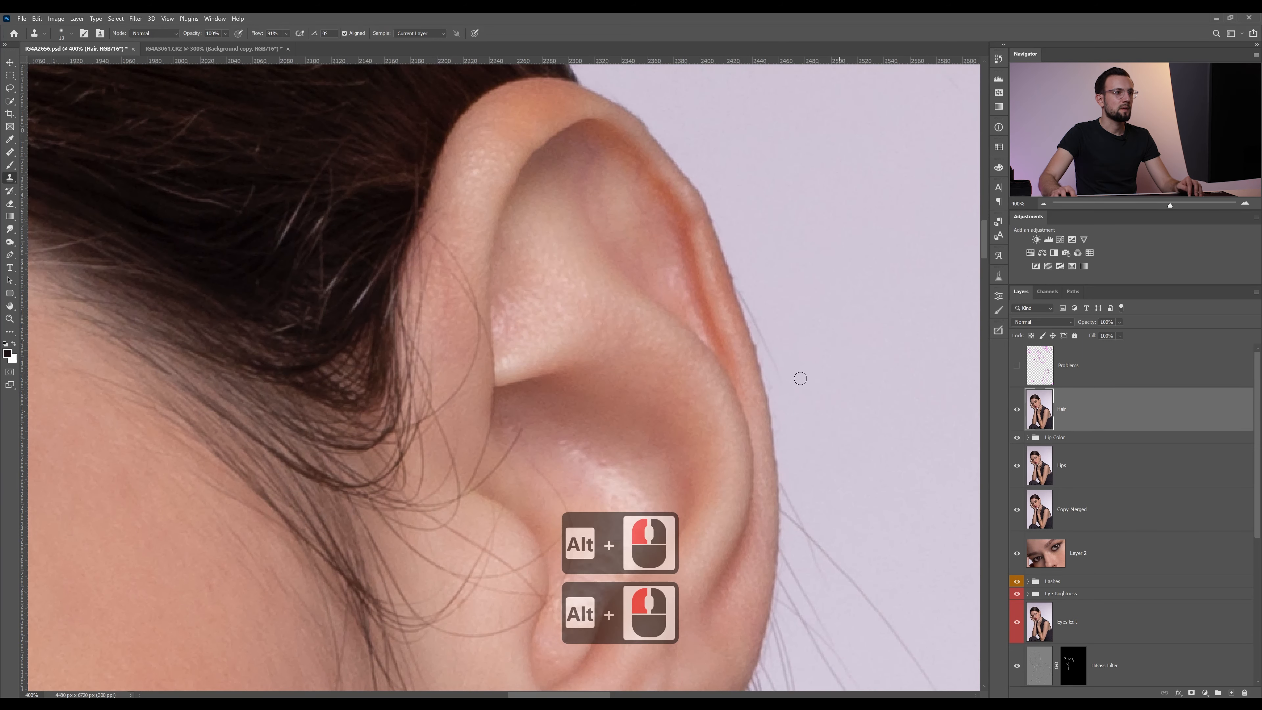
drag(798, 381, 741, 287)
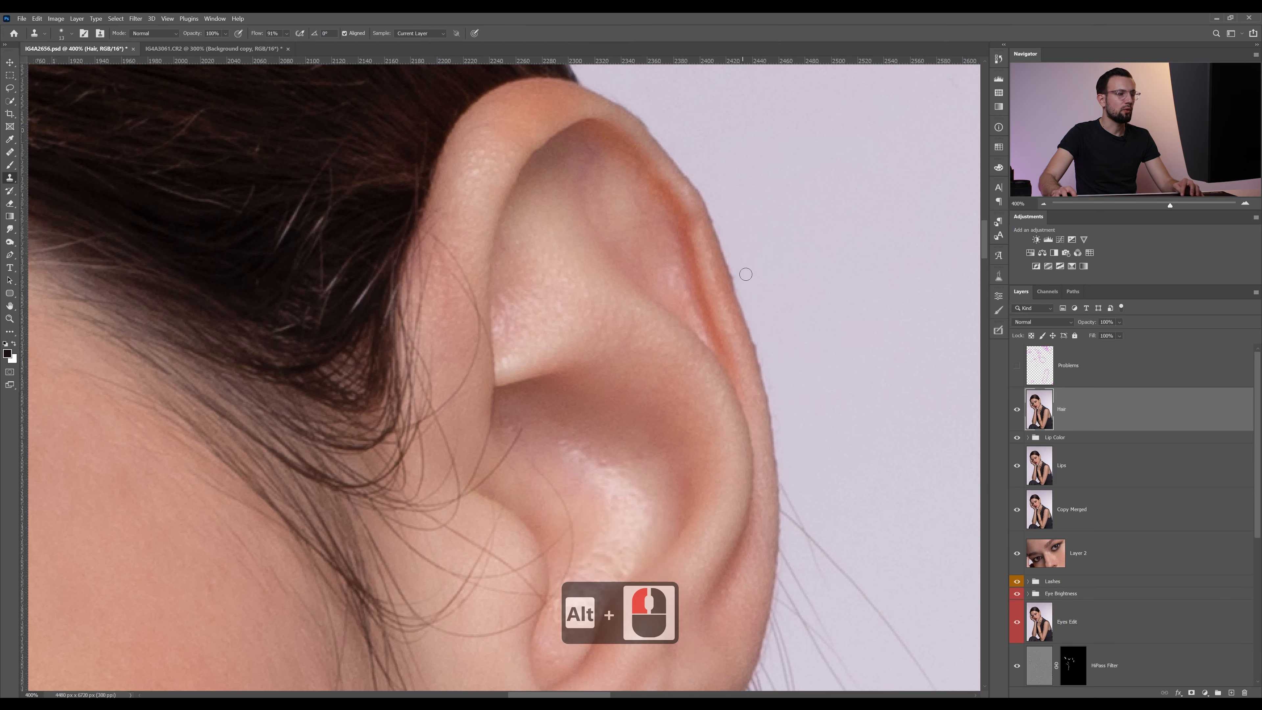
Try to clone out the curved hair inside the ear bowl with the Clone Stamp, and undo the stroke
drag(616, 417, 643, 353)
drag(602, 402, 671, 360)
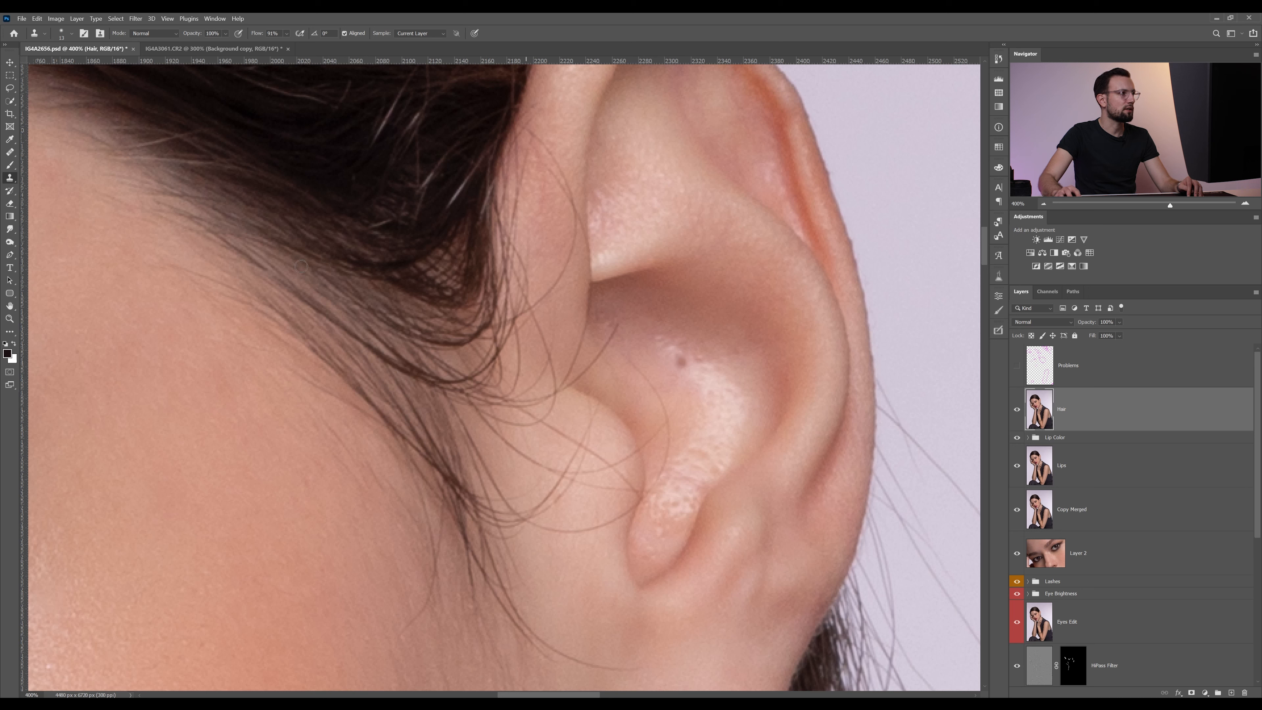
key(alt)
alt+click(650, 312)
mouse_move(609, 339)
mouse_down()
mouse_move(643, 356)
mouse_move(627, 353)
mouse_move(659, 390)
mouse_move(669, 453)
mouse_up()
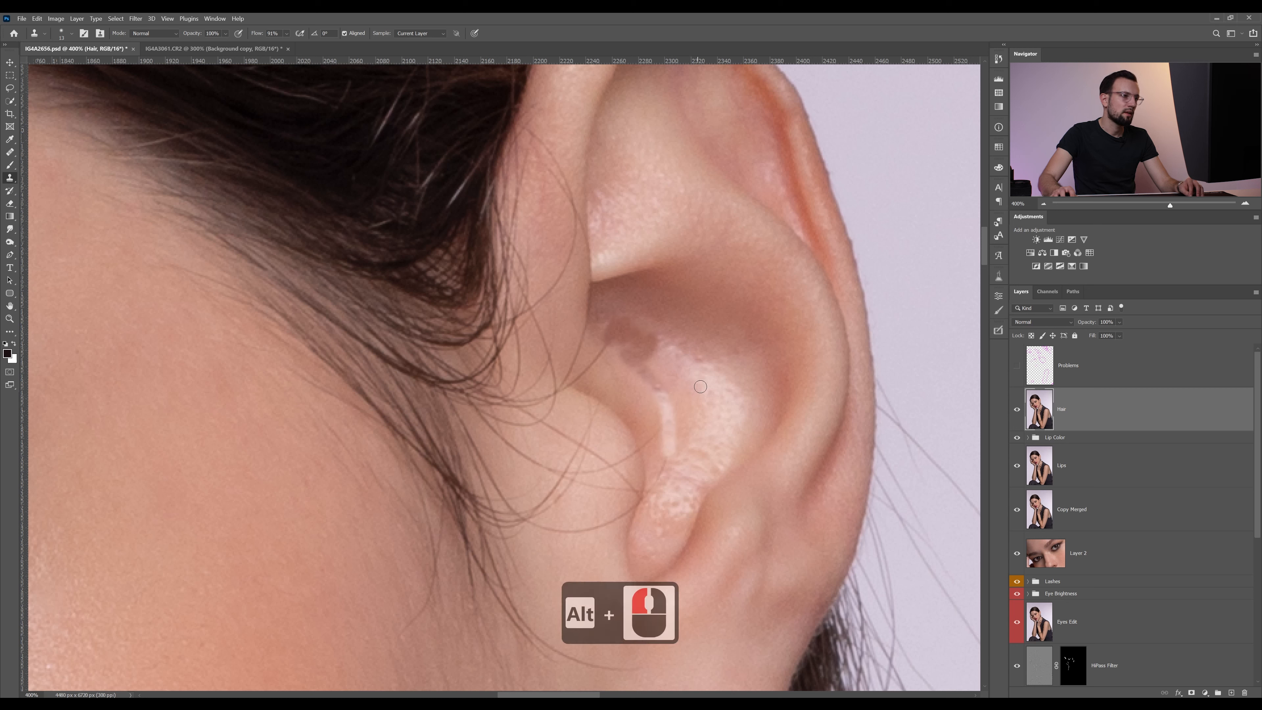
key(alt+z)
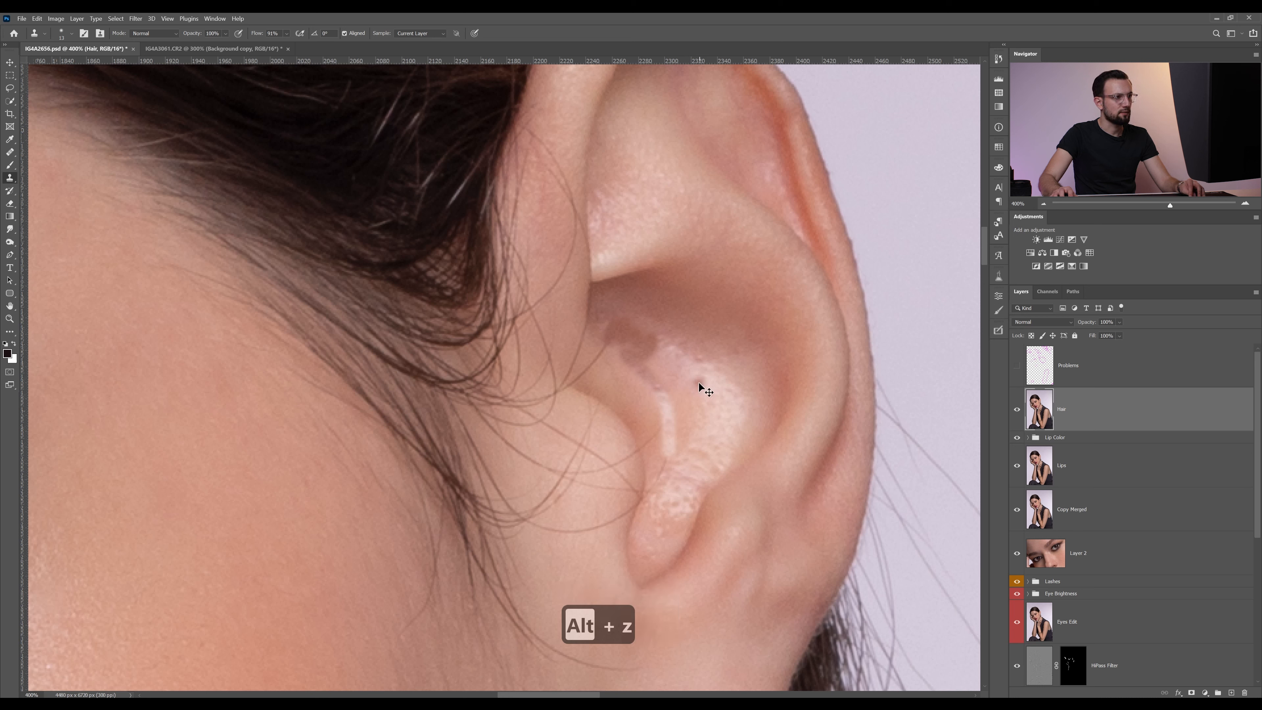
key(ctrl+z)
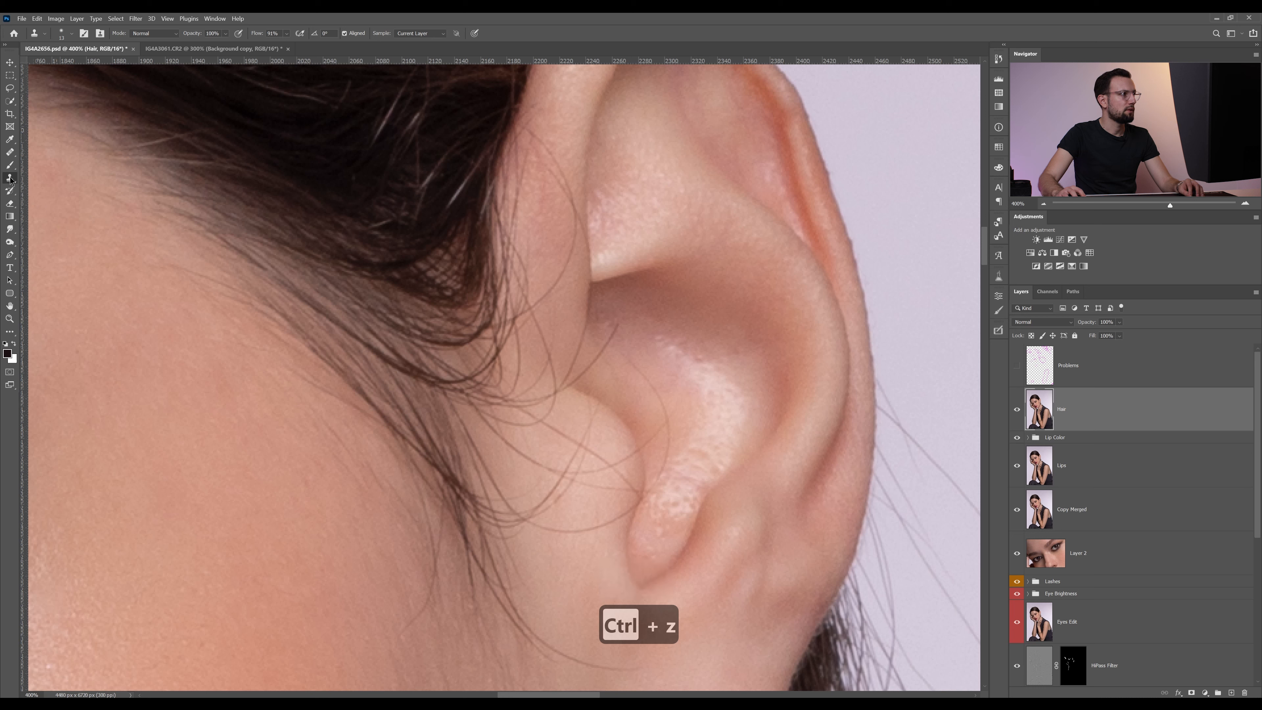
Heal the curved hair inside the ear bowl with the Healing Brush, sampling adjacent skin and undoing the last stroke
click(10, 152)
click(58, 160)
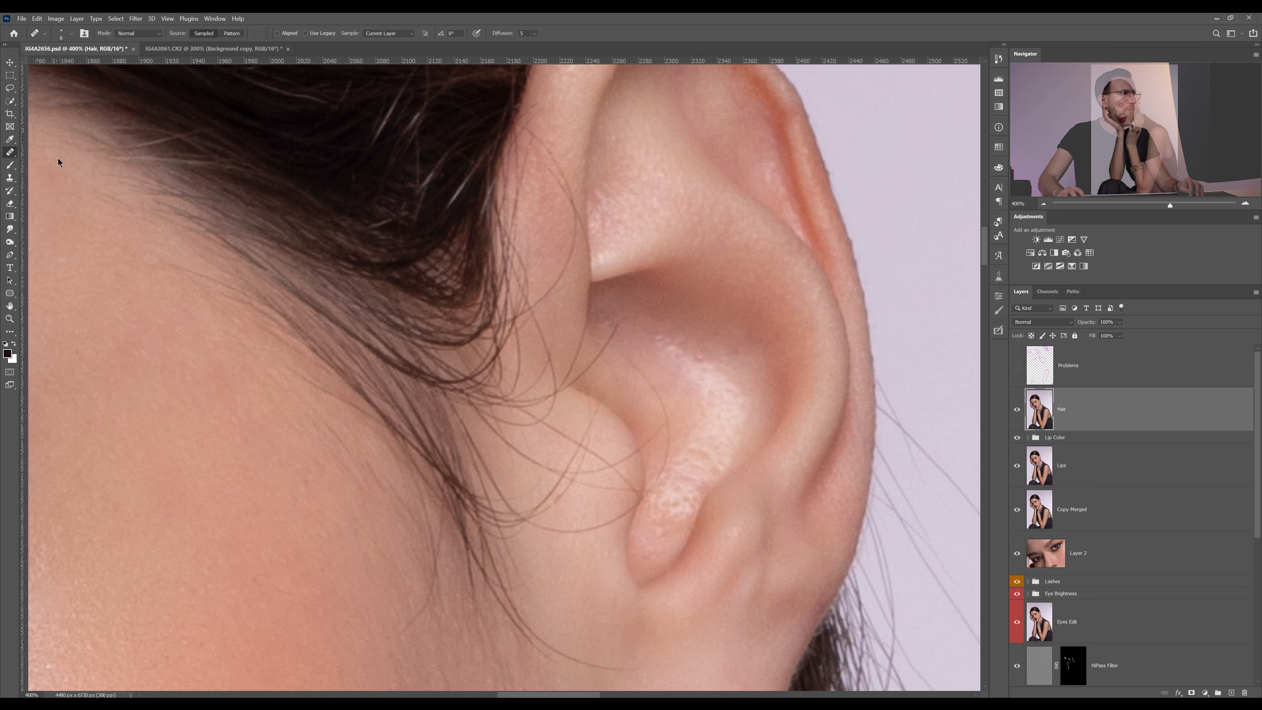
alt+click(628, 355)
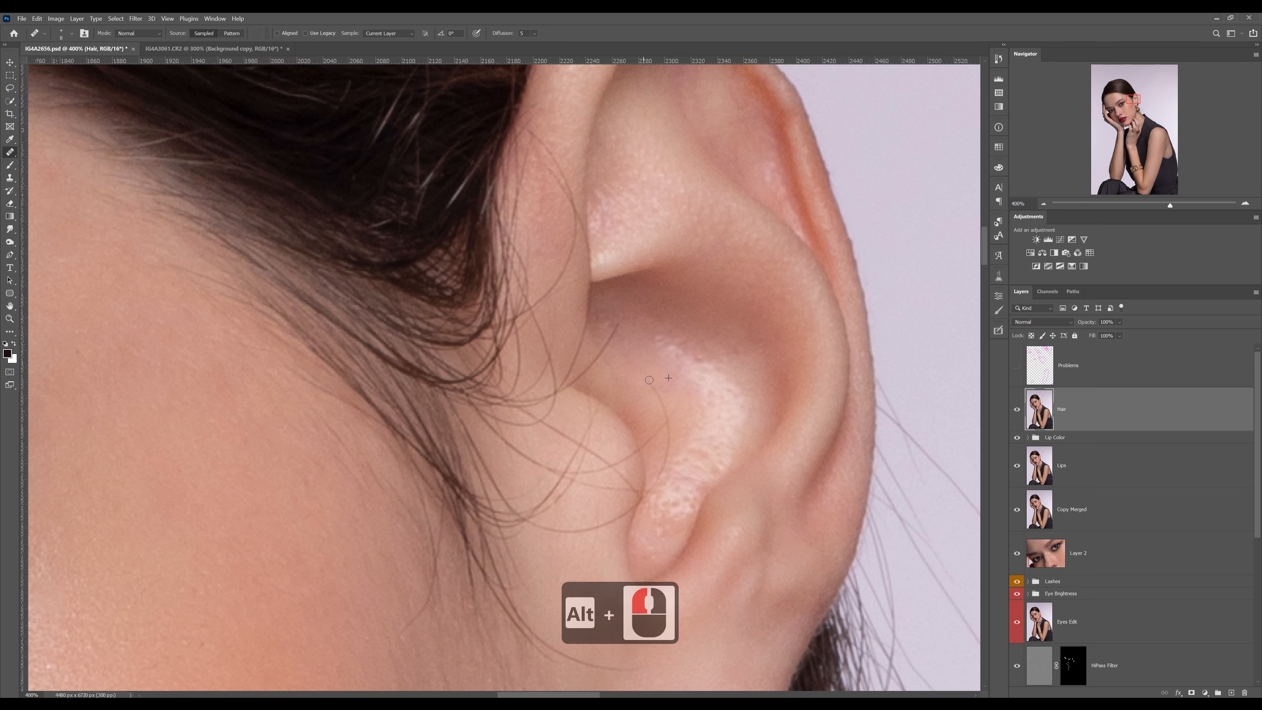
drag(649, 380, 670, 425)
alt+click(535, 540)
alt+click(633, 523)
key(ctrl+z)
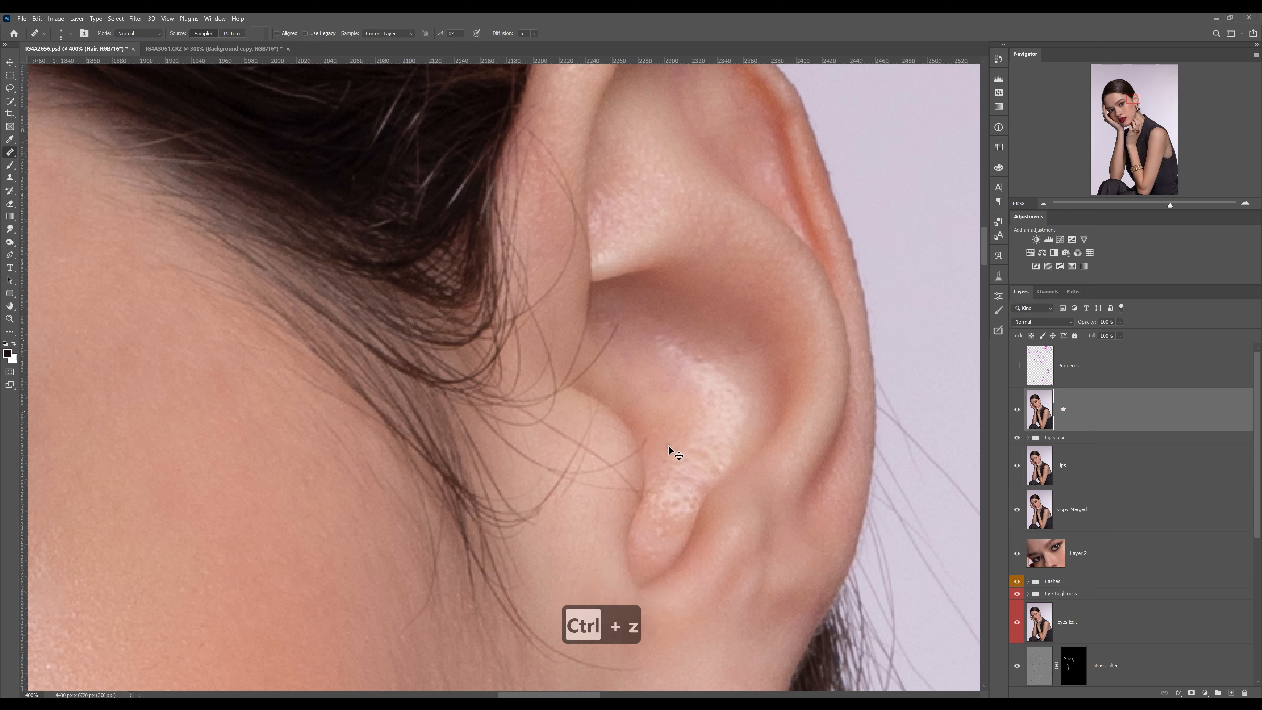
Heal the hair ends reaching over the tragus edge and the short strand crossing into the ear bowl above it
alt+click(638, 445)
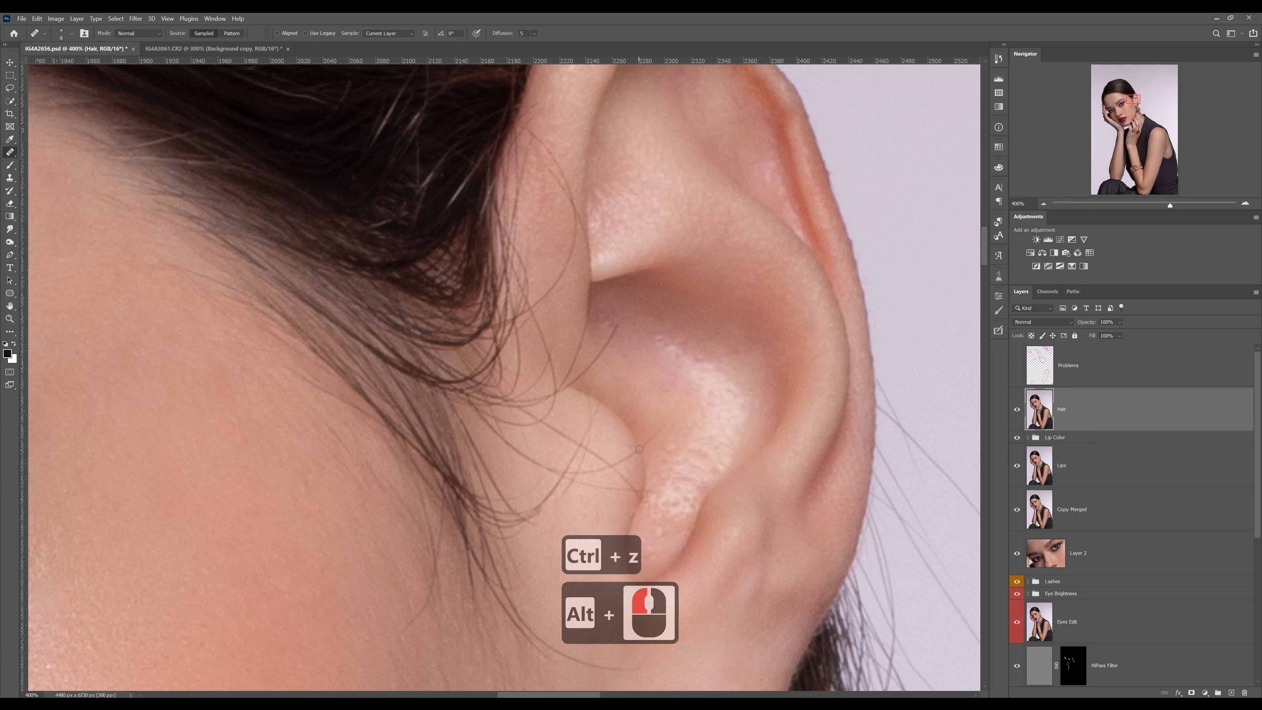
mouse_move(640, 445)
mouse_down()
mouse_move(659, 429)
mouse_move(620, 461)
mouse_up()
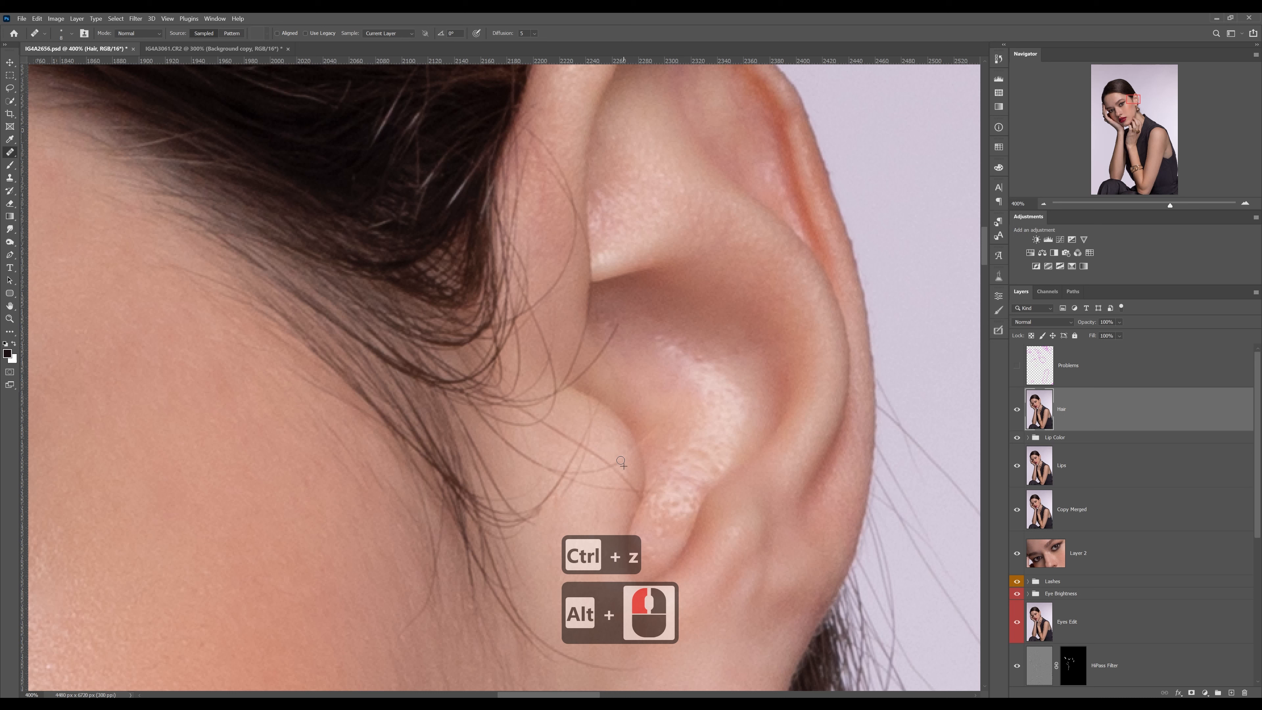
alt+click(647, 413)
alt+click(605, 386)
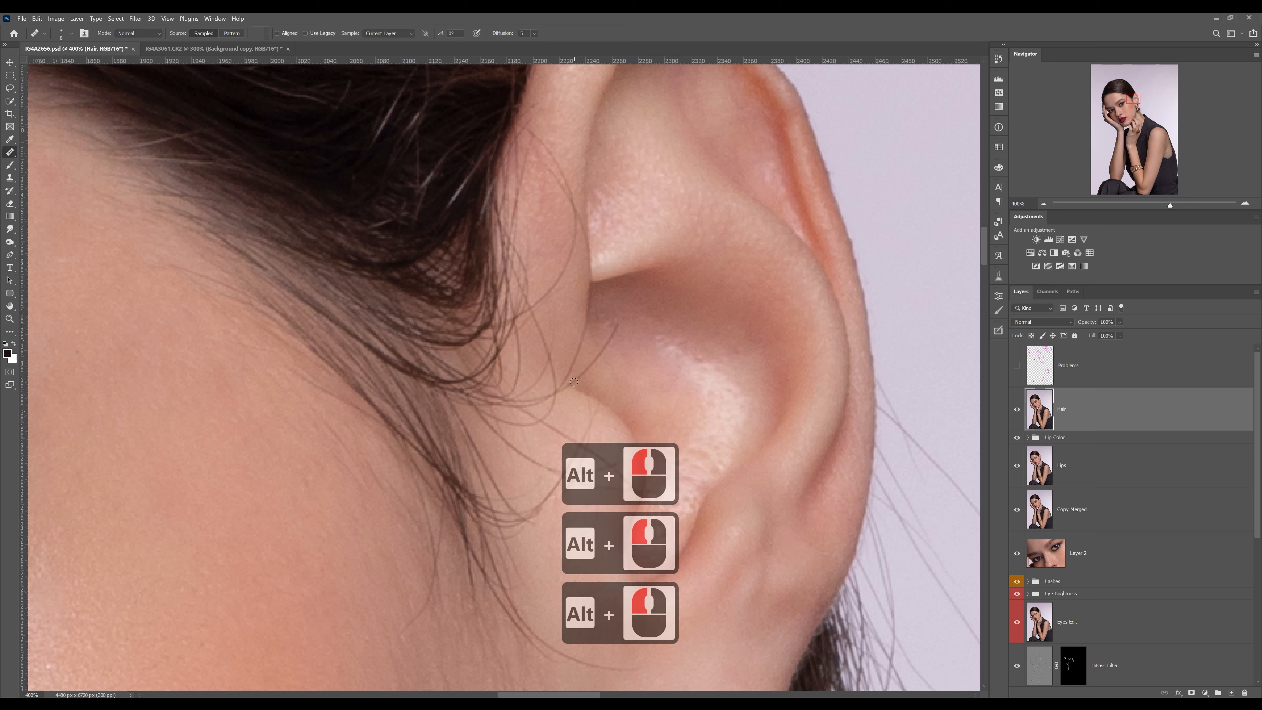
drag(574, 382, 608, 334)
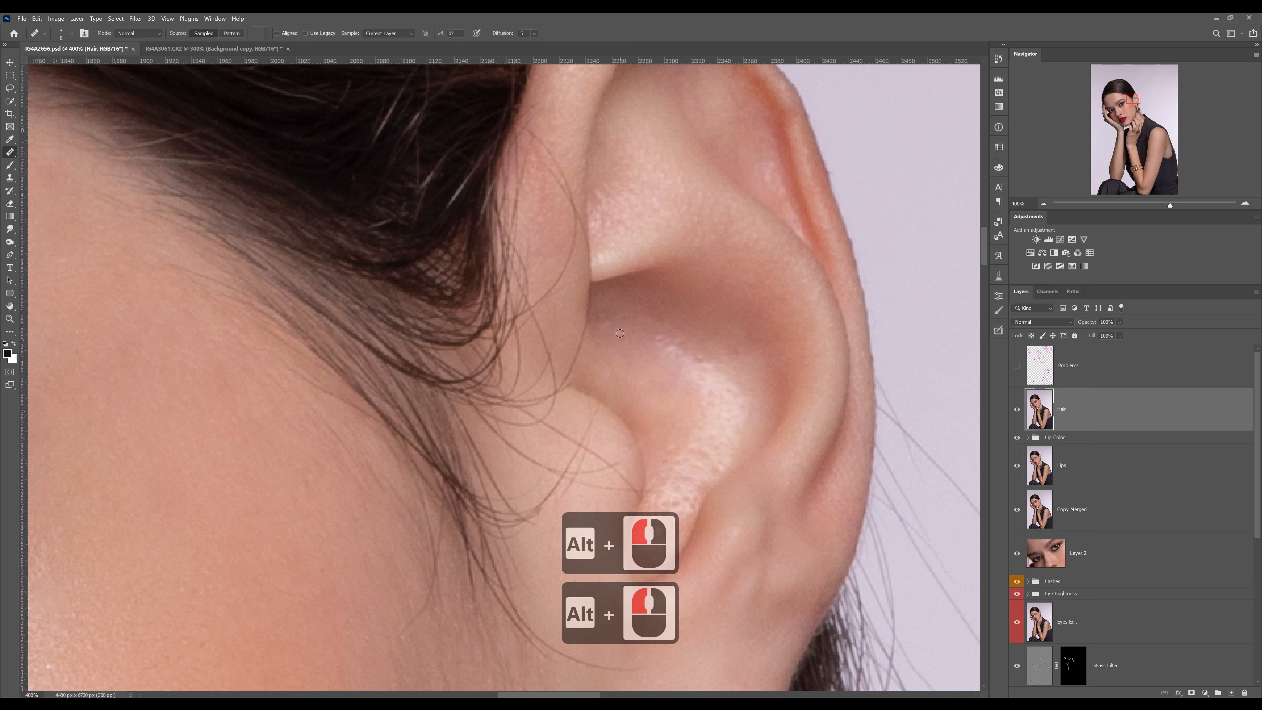
Heal the thin hair along the fold where the front of the ear meets the bowl, sampling adjacent skin
alt+click(591, 335)
drag(586, 325, 582, 351)
alt+click(591, 365)
alt+click(559, 324)
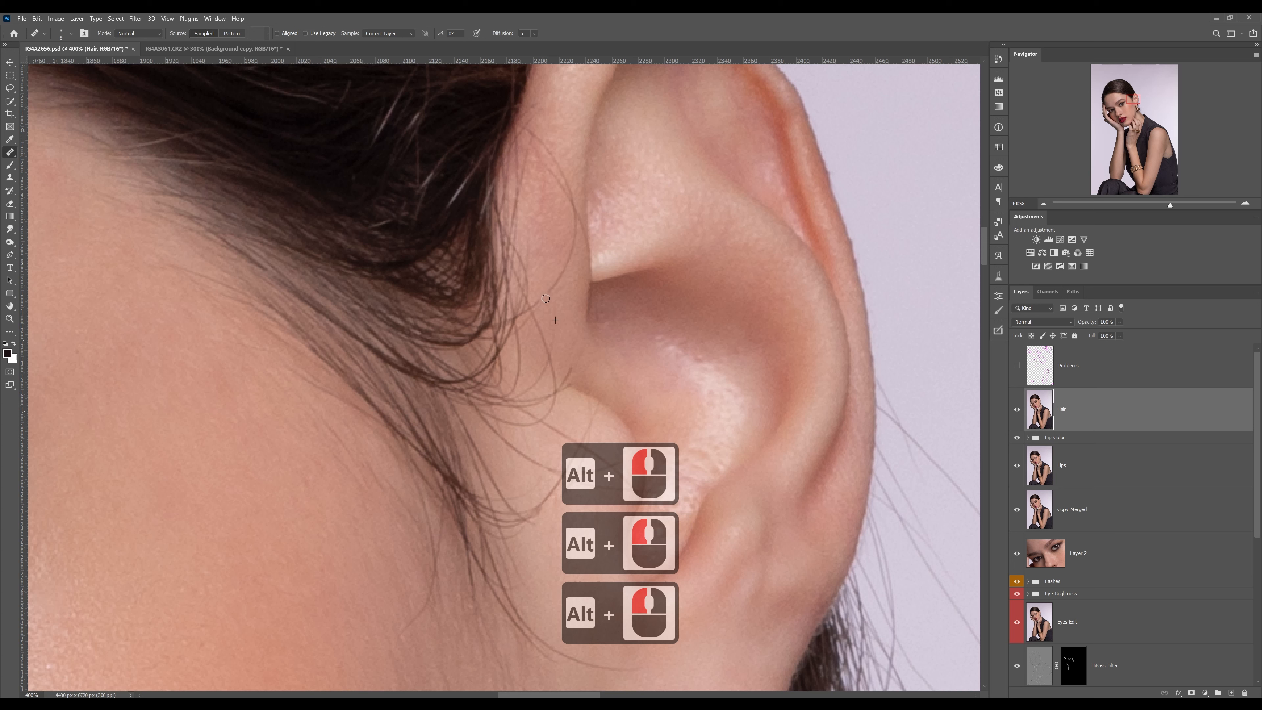
alt+click(587, 219)
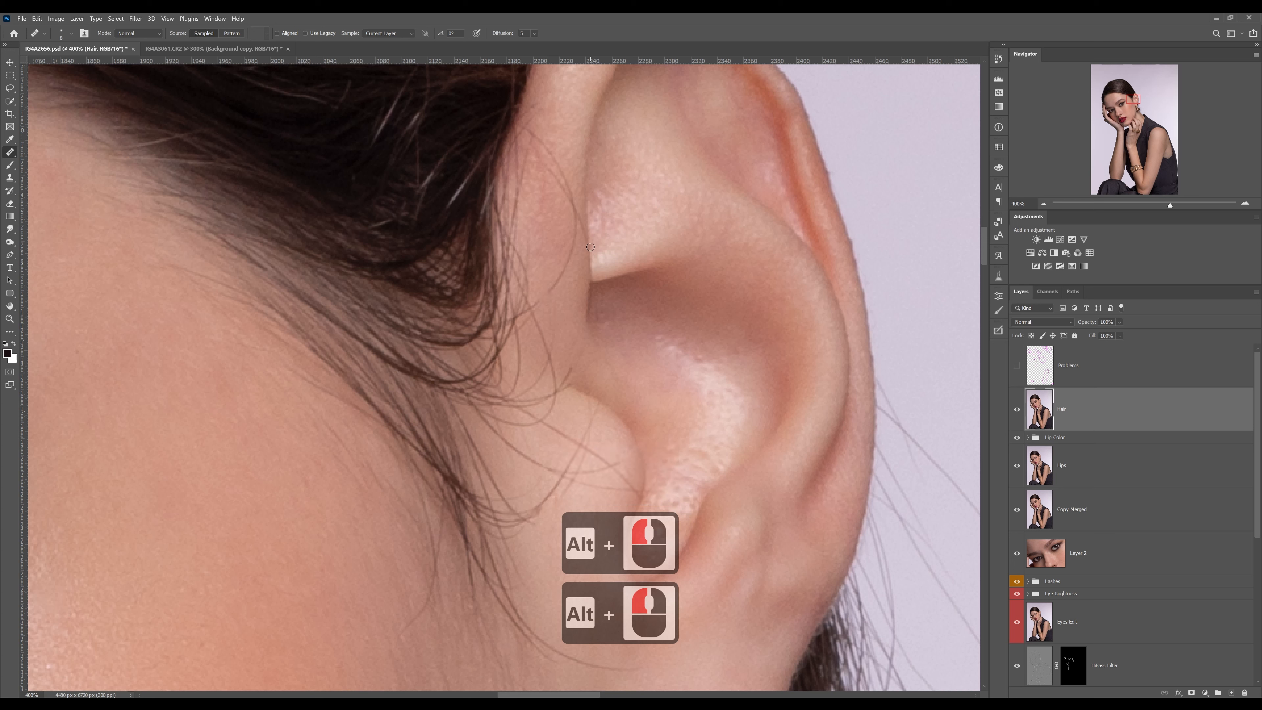
drag(590, 247, 587, 244)
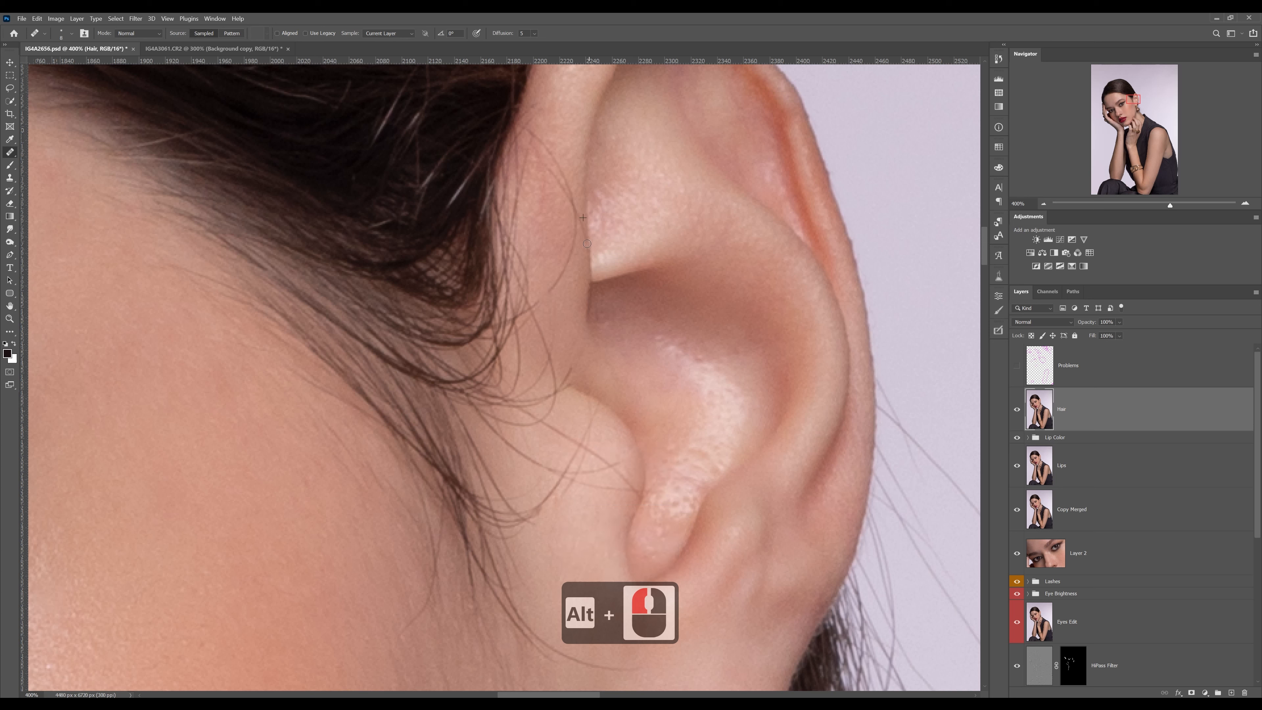
Heal the fine strands crossing the skin on the front of the ear between the hairline and the inner rim
alt+click(558, 154)
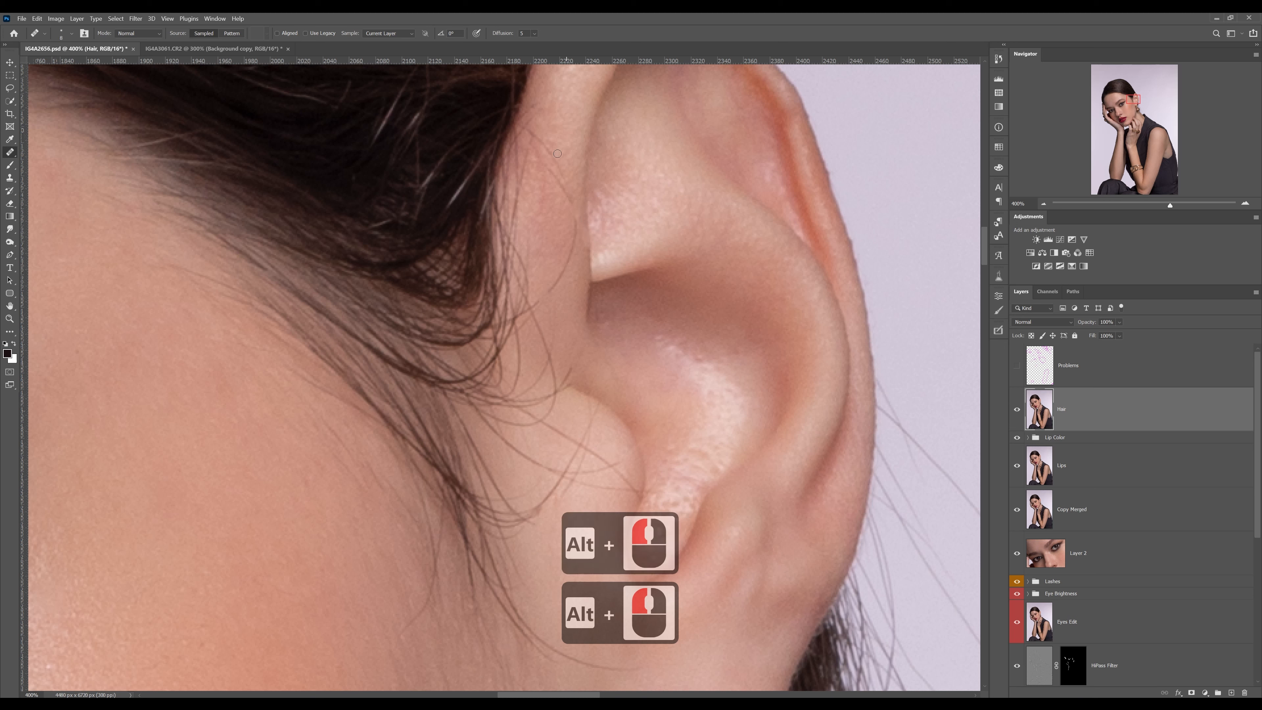
alt+click(584, 261)
alt+click(577, 284)
alt+click(563, 262)
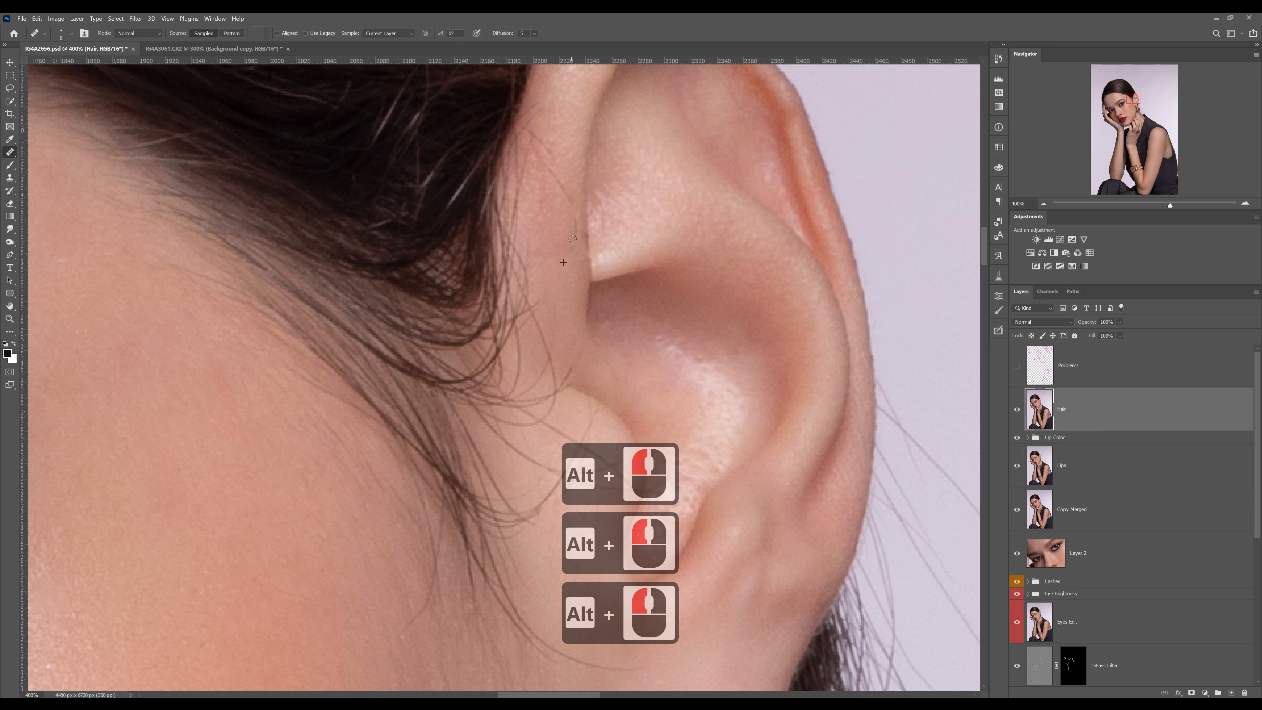
alt+click(556, 205)
drag(538, 182, 566, 274)
alt+click(580, 217)
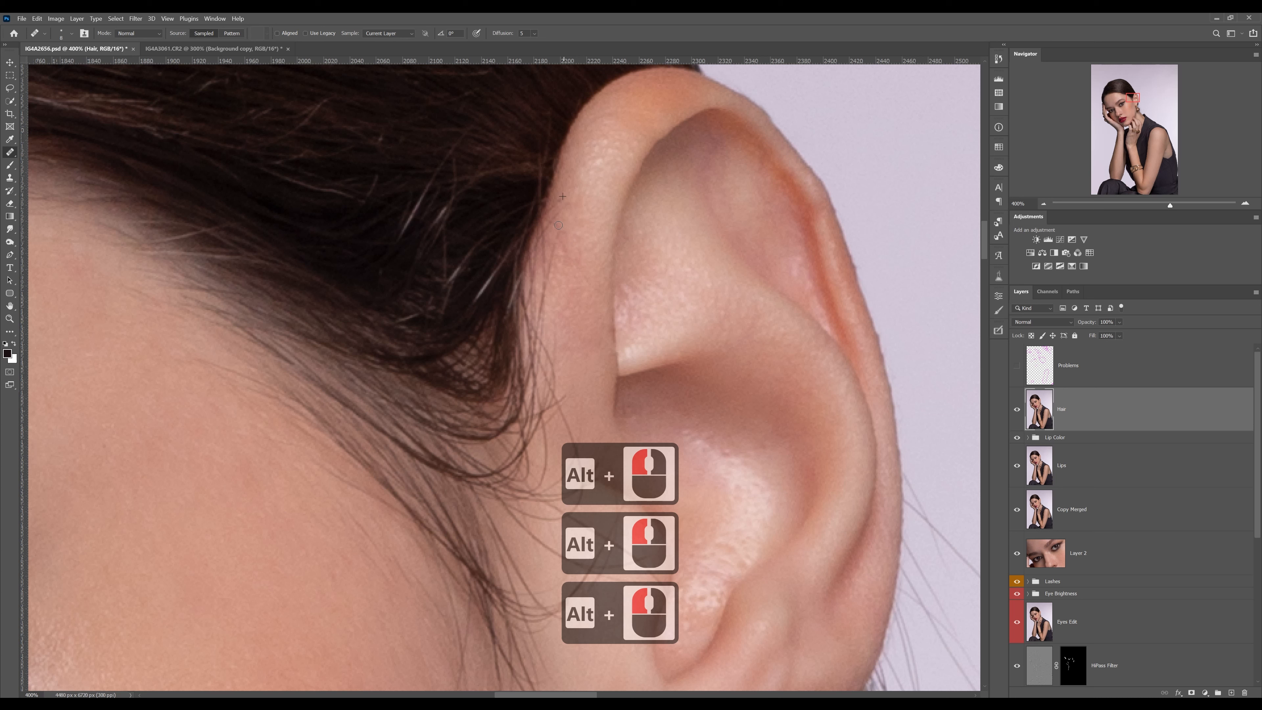
alt+click(559, 204)
alt+click(576, 241)
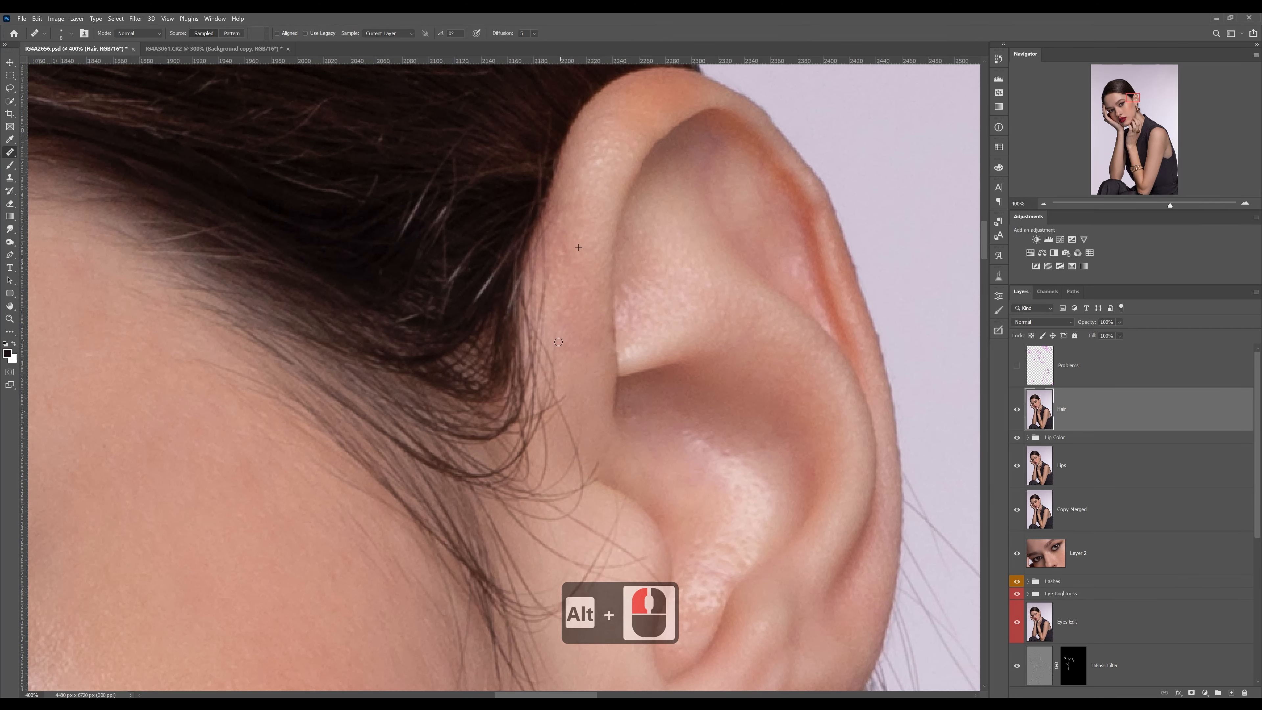
Heal the long hair curving from the sideburn tip toward the earlobe, sampling the skin beside it
drag(603, 473, 568, 341)
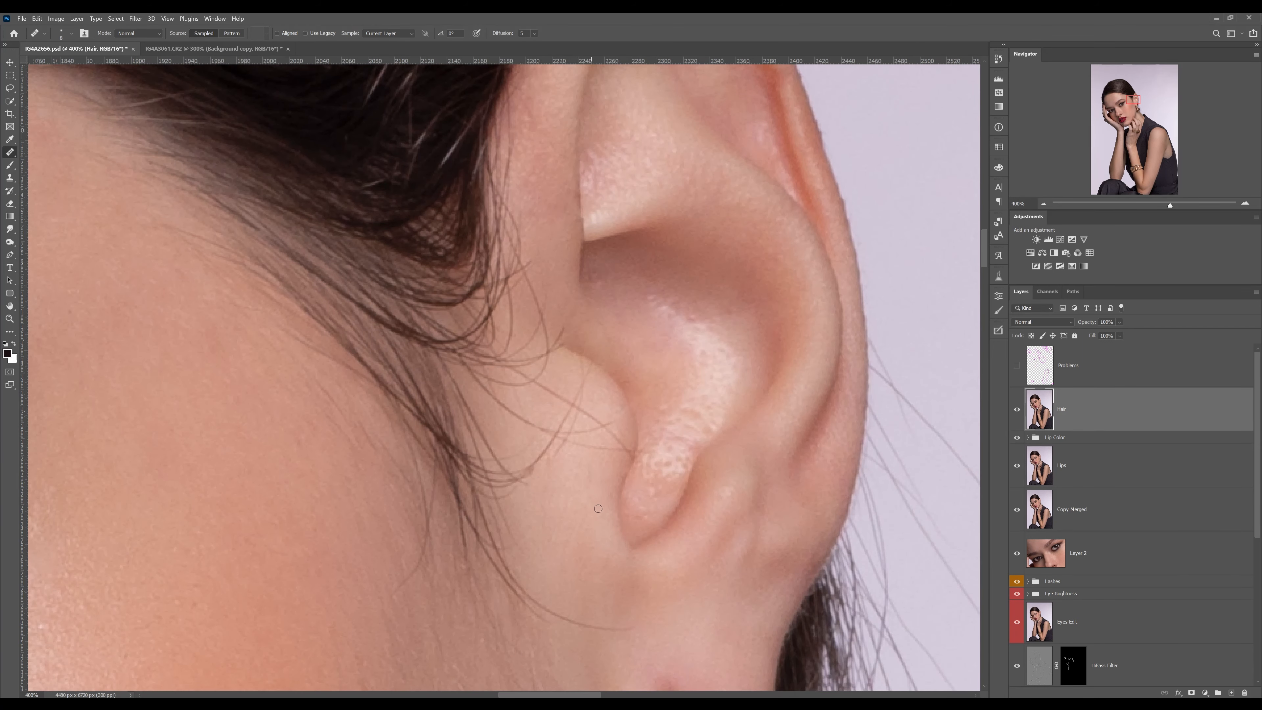
drag(621, 548, 608, 405)
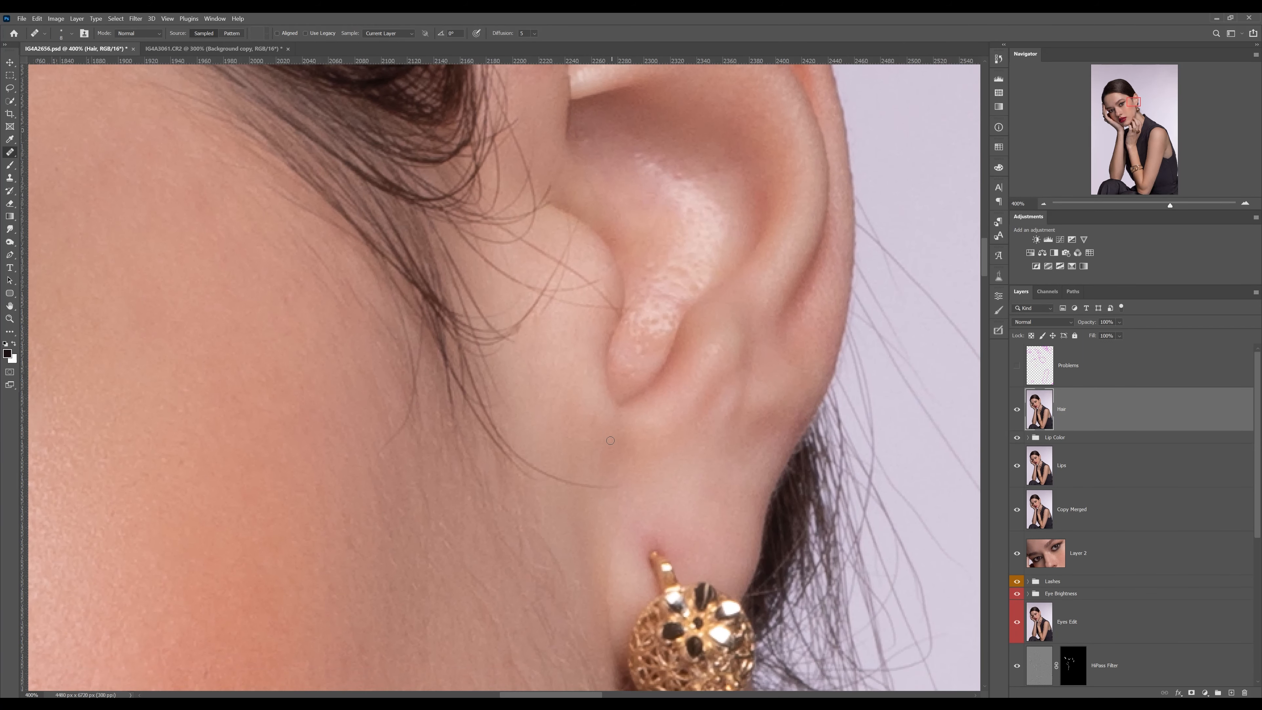
alt+click(517, 393)
alt+click(501, 378)
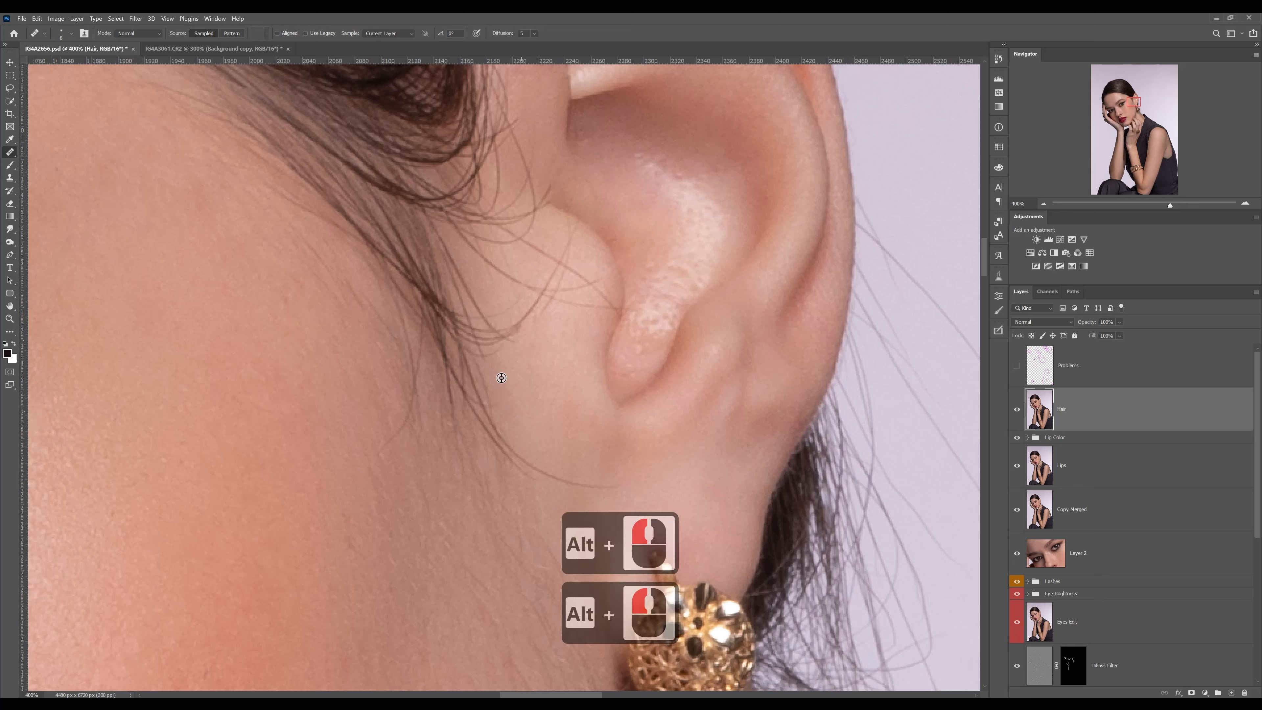
alt+click(447, 461)
drag(561, 478, 628, 490)
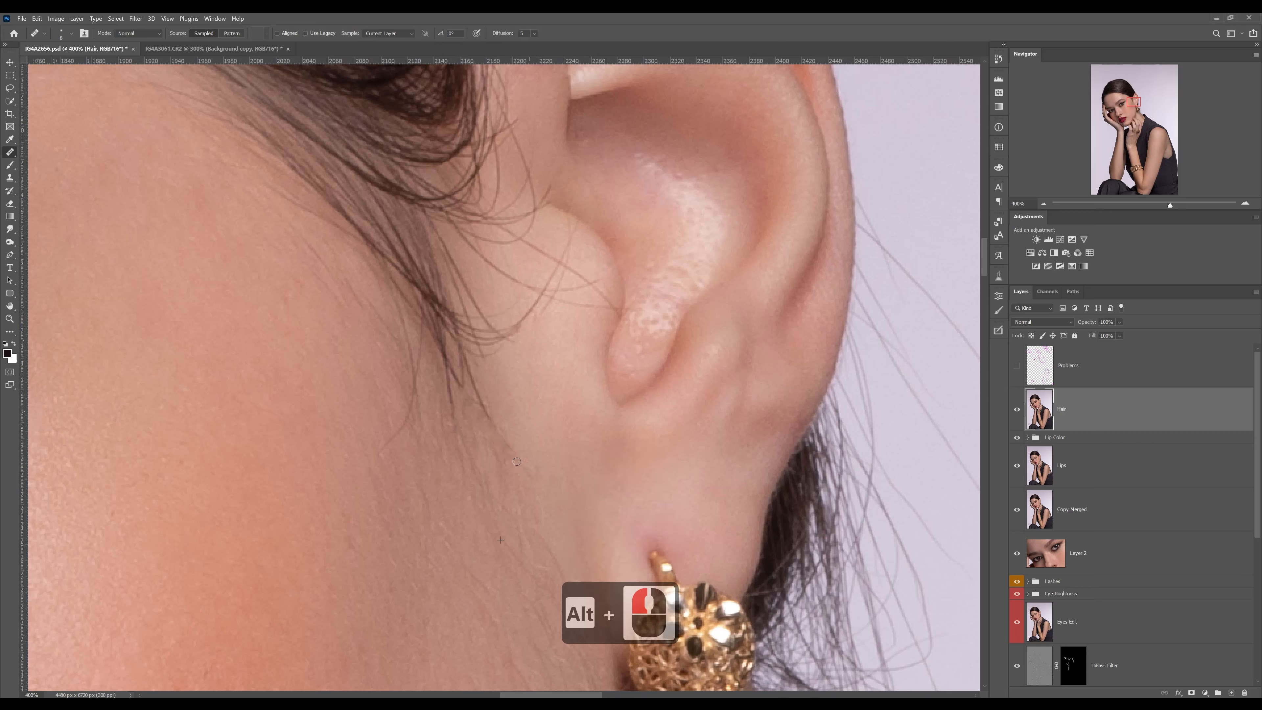
mouse_move(501, 446)
mouse_down()
mouse_move(473, 378)
mouse_move(477, 422)
mouse_move(464, 415)
mouse_move(453, 369)
mouse_up()
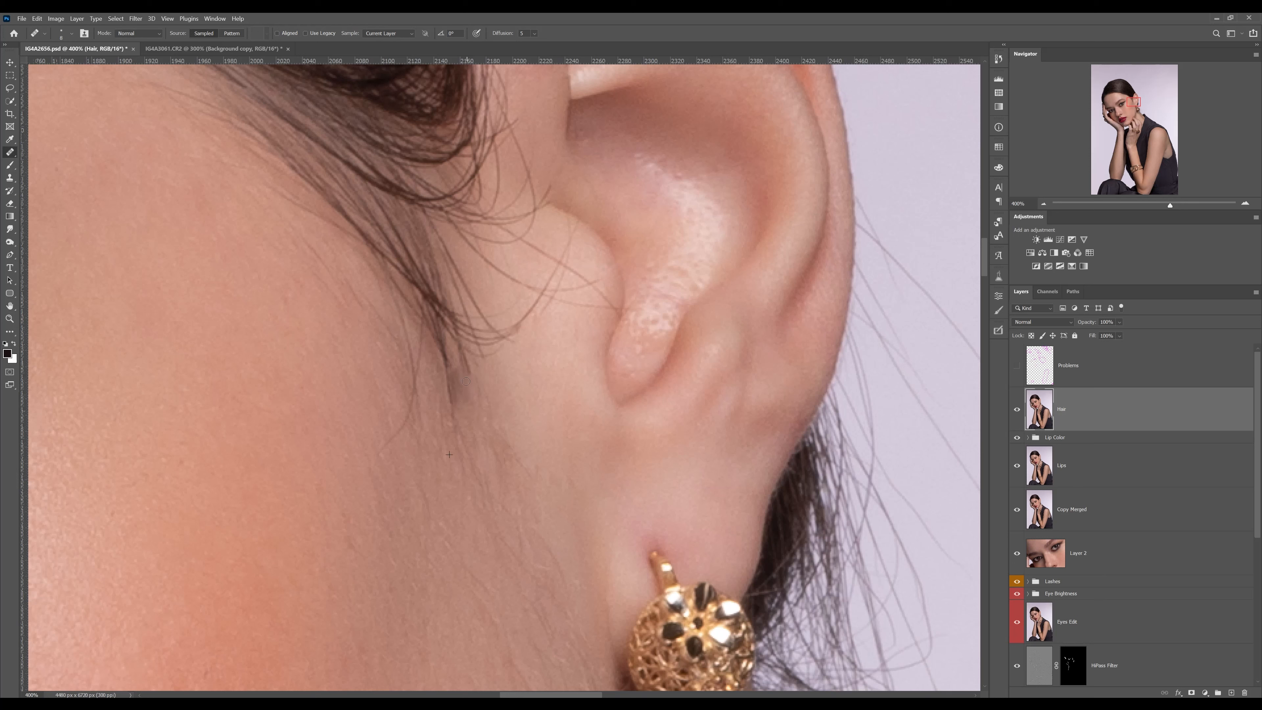
Heal the hair ends hanging below the sideburn tip and the faint curved strand on the cheek beside it
alt+click(464, 379)
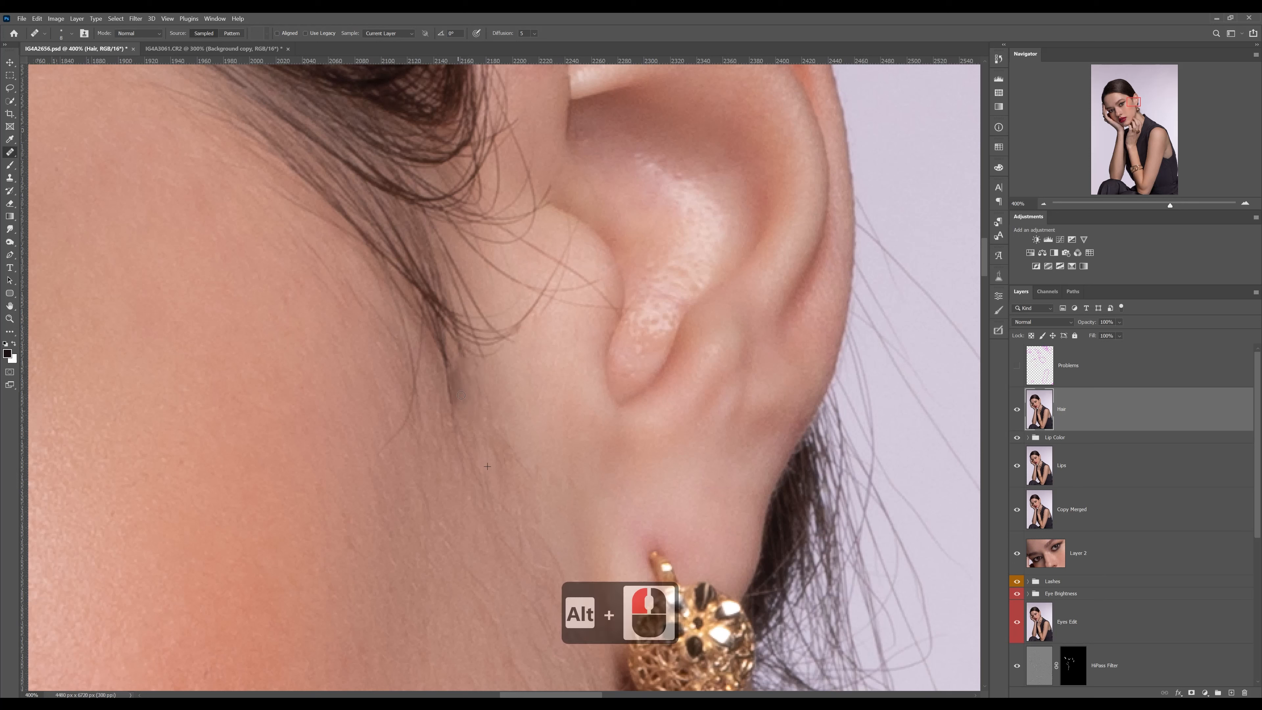
mouse_move(461, 395)
mouse_down()
mouse_move(446, 359)
mouse_move(462, 431)
mouse_up()
drag(415, 396, 416, 341)
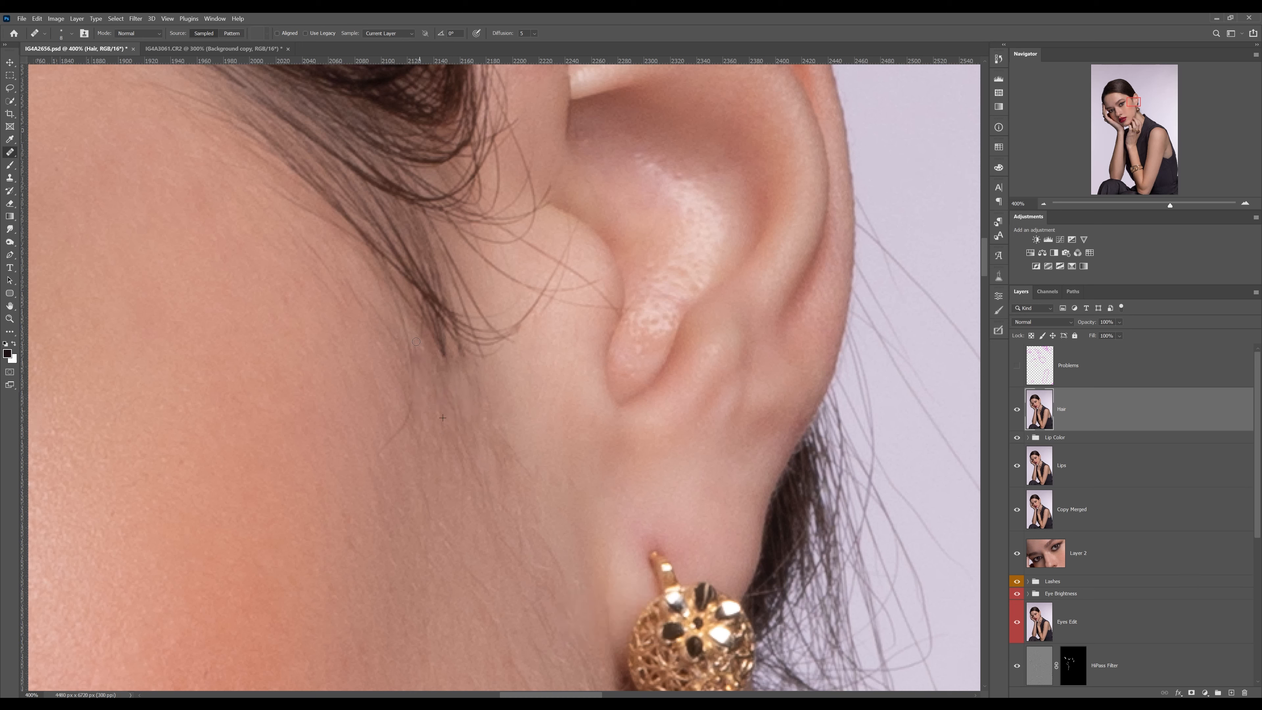
alt+click(401, 317)
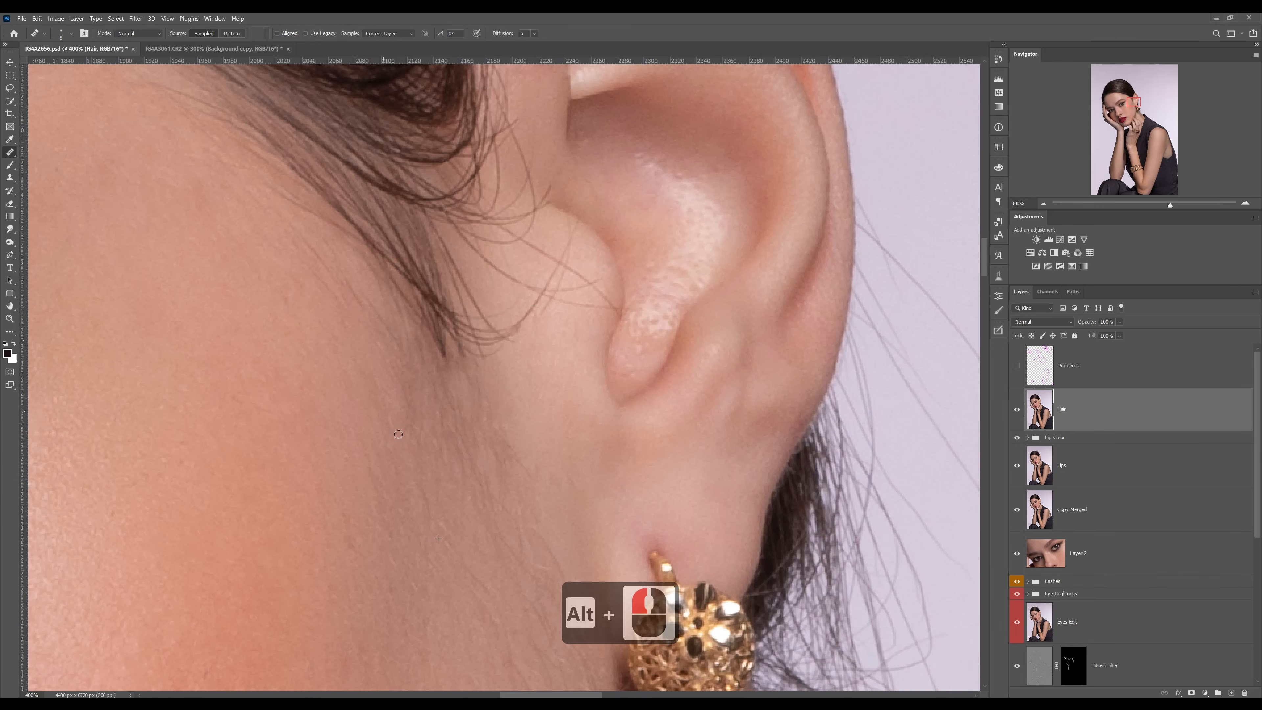
Heal the lower part of the hair loop running from the tragus back toward the sideburn tip
drag(505, 363, 515, 488)
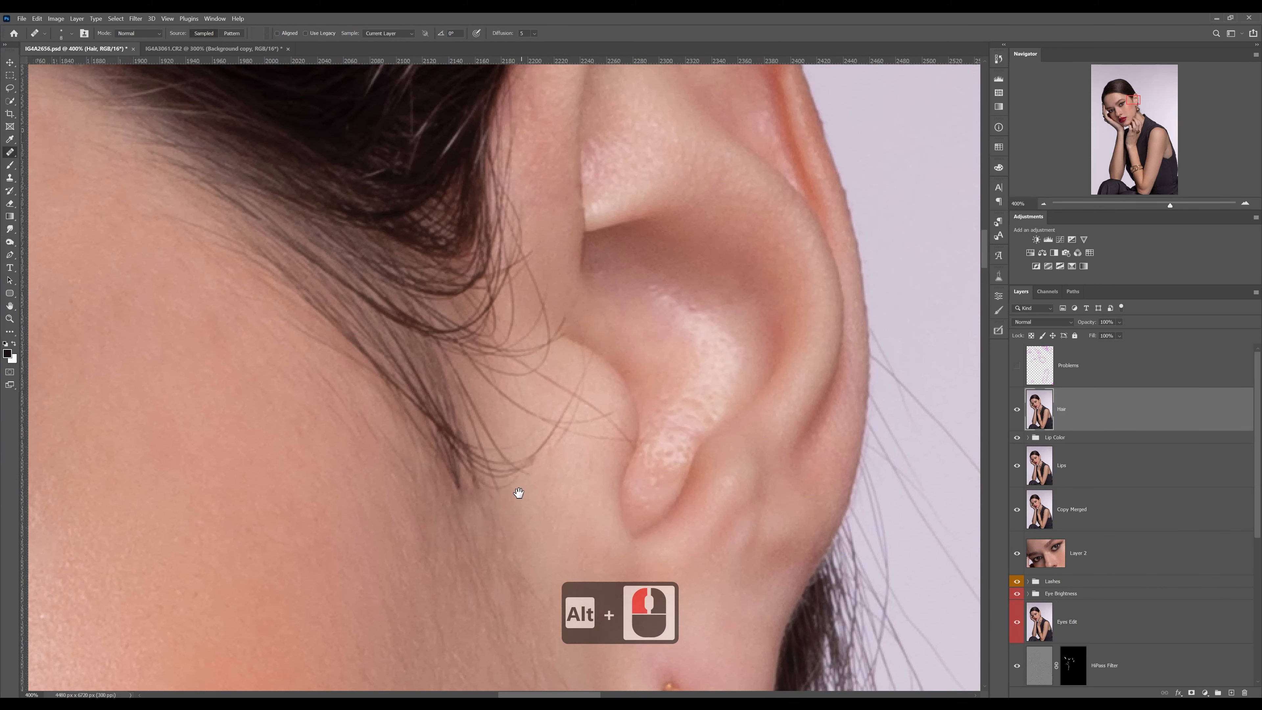
alt+click(548, 484)
drag(541, 441, 528, 460)
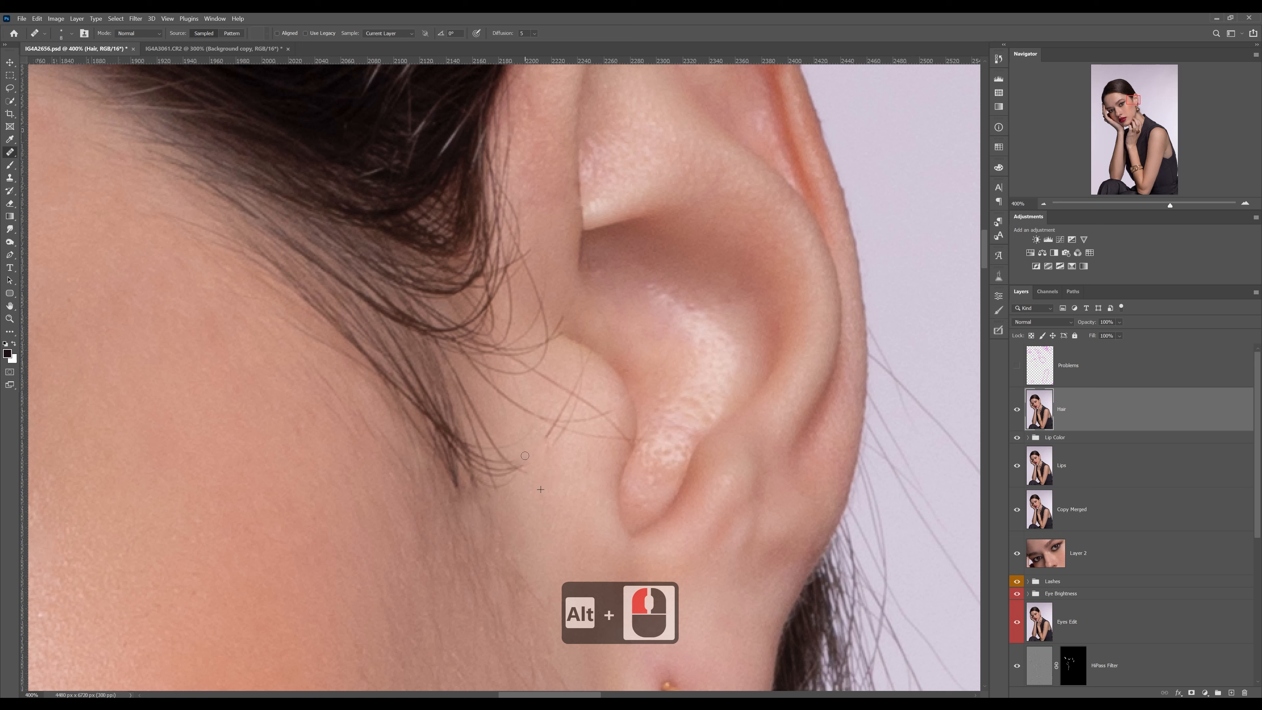
alt+click(554, 500)
Try to heal the thin strands branching off the sideburn toward the ear, and undo the healing
click(459, 375)
mouse_move(467, 396)
mouse_down()
mouse_move(527, 478)
mouse_move(501, 446)
mouse_move(522, 447)
mouse_move(485, 444)
mouse_move(451, 374)
mouse_up()
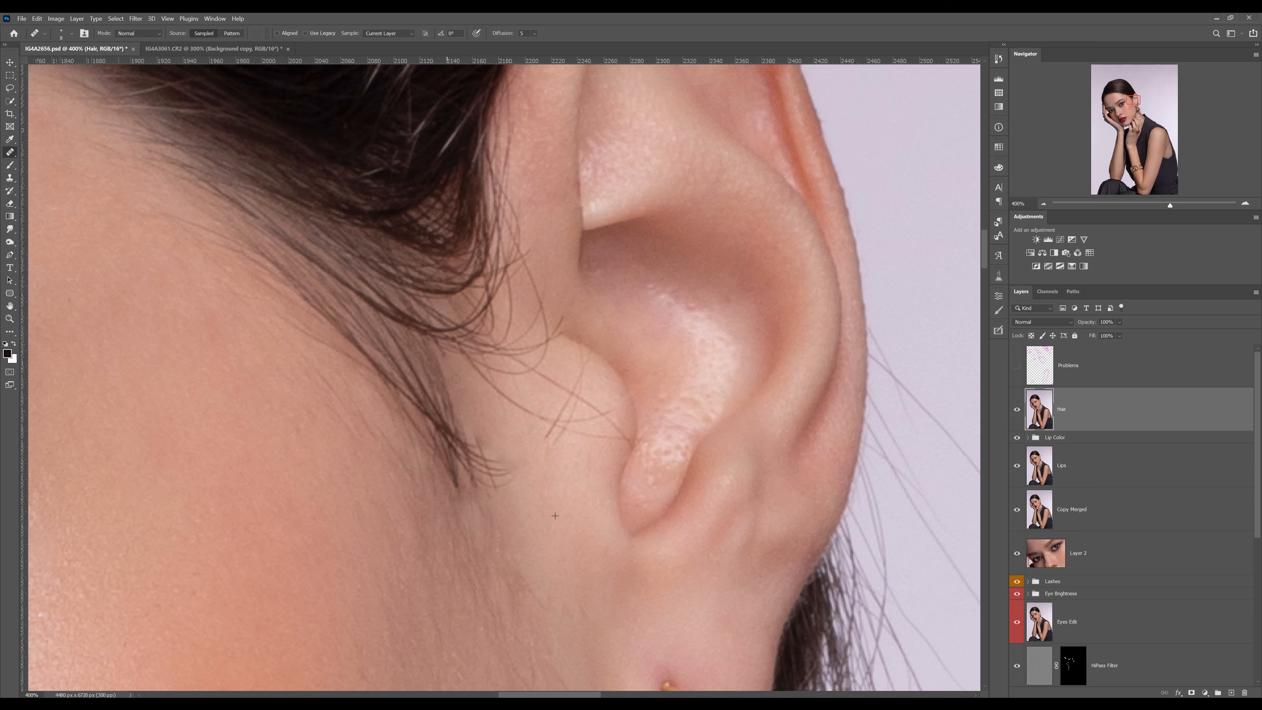
drag(491, 460, 509, 497)
key(ctrl+z)
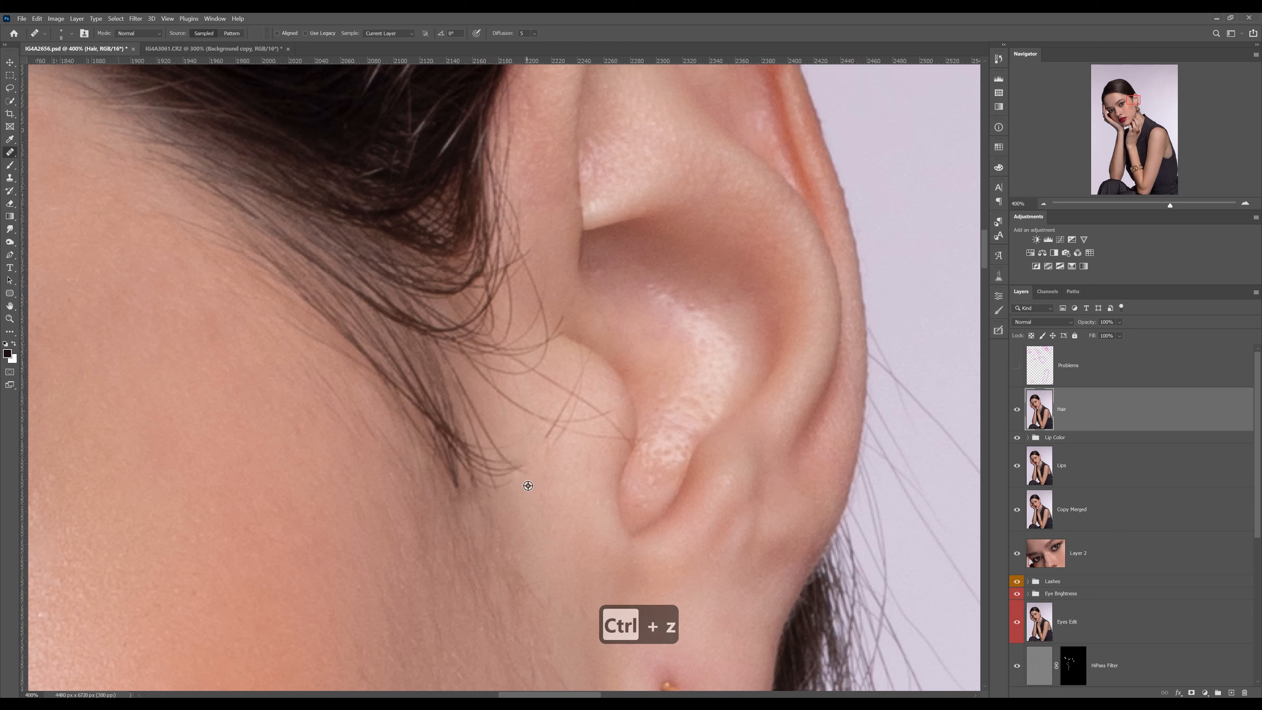
Heal the thin strand branching off the sideburn just above its tip with a resized brush, sampling skin next to it
alt+right_click(485, 398)
alt+click(484, 397)
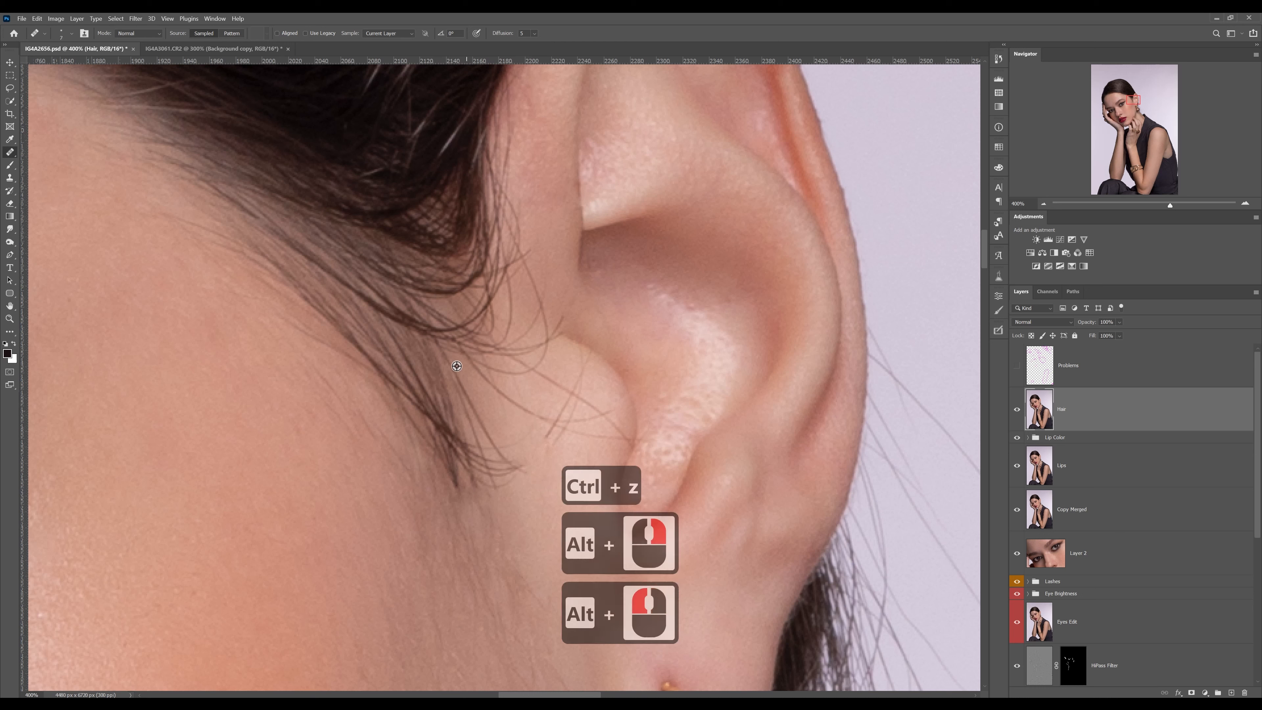
alt+click(484, 403)
drag(465, 392, 484, 426)
alt+click(481, 403)
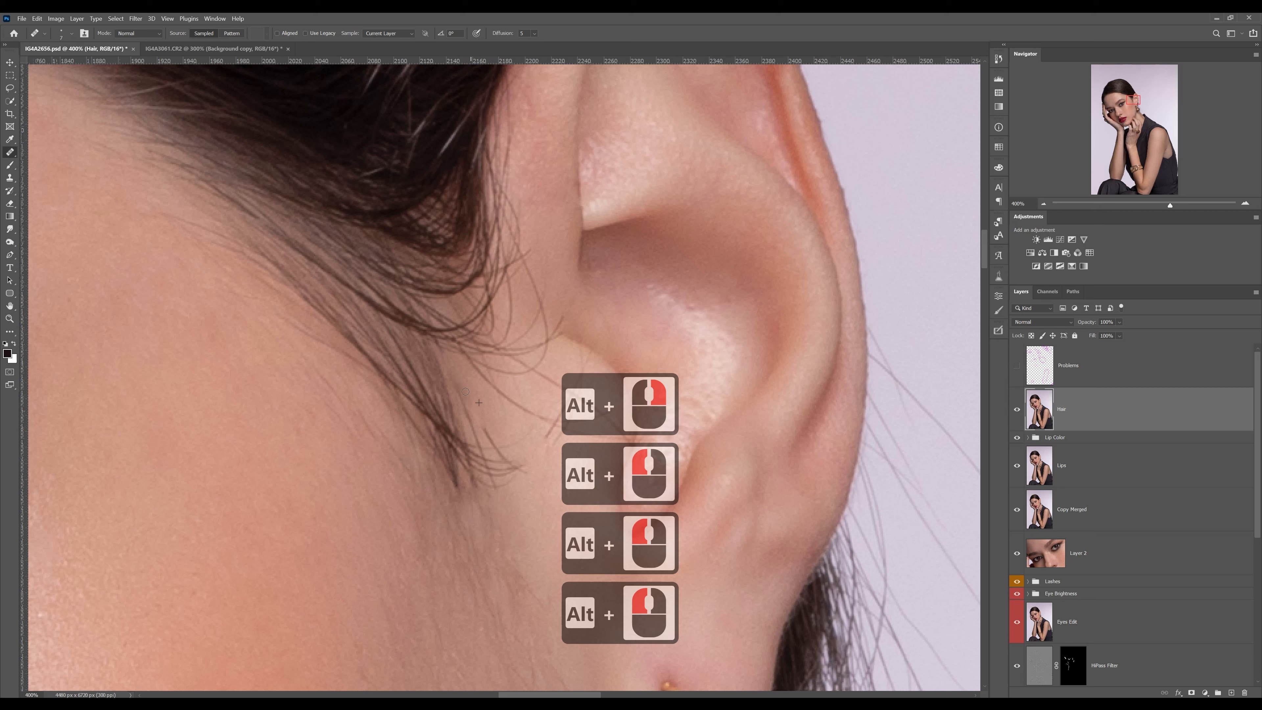
alt+click(495, 455)
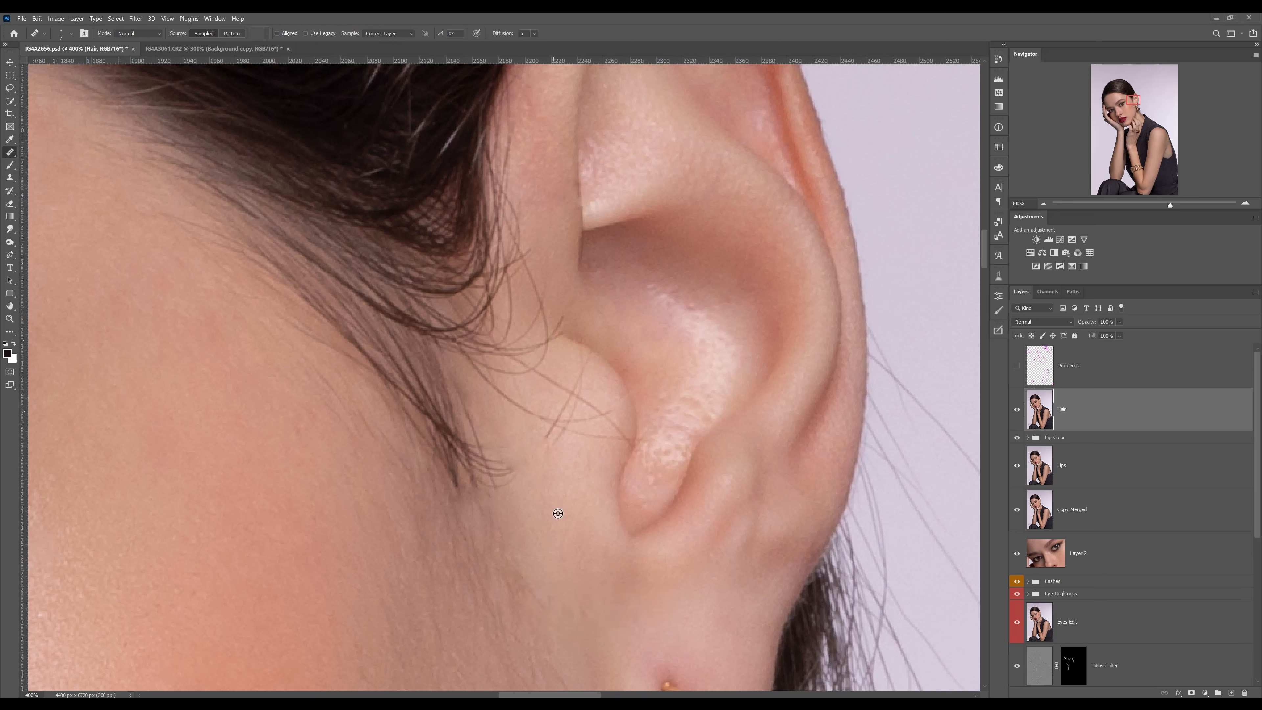
Shorten the wispy hair ends flicking from the sideburn tip toward the ear by healing them back with adjusted brush sizes
alt+click(539, 491)
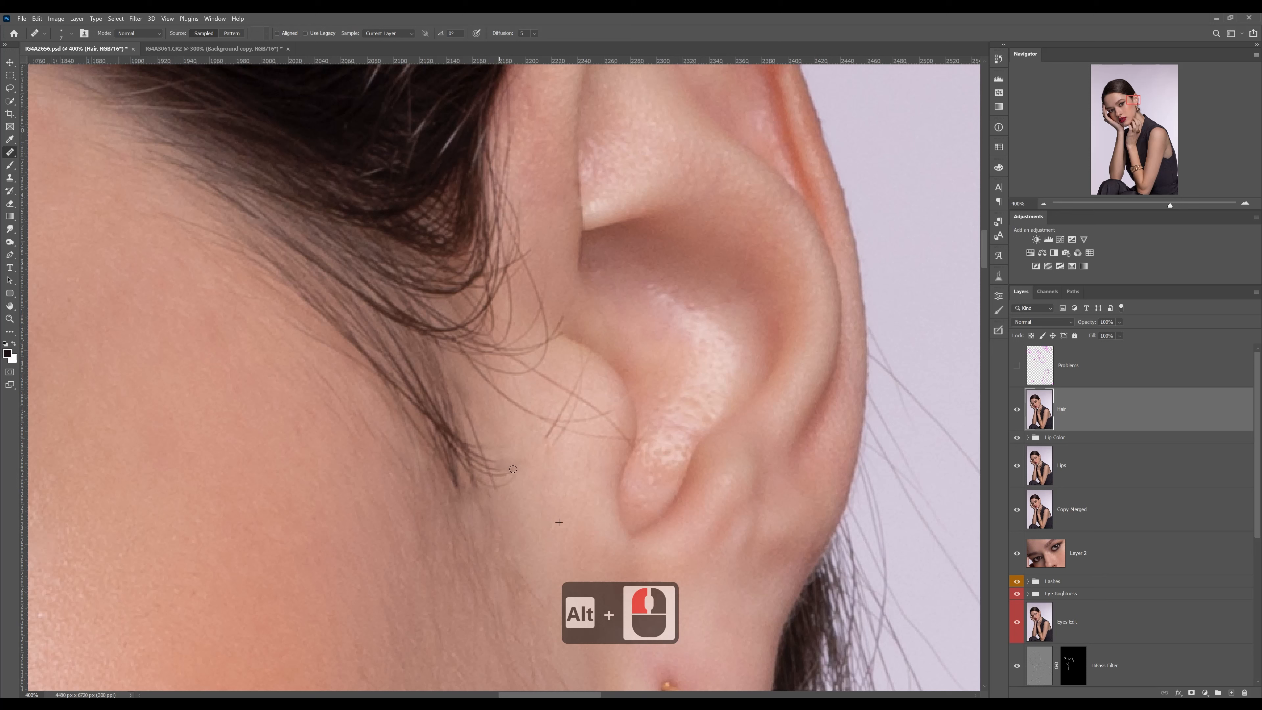
drag(513, 469, 514, 481)
alt+click(527, 515)
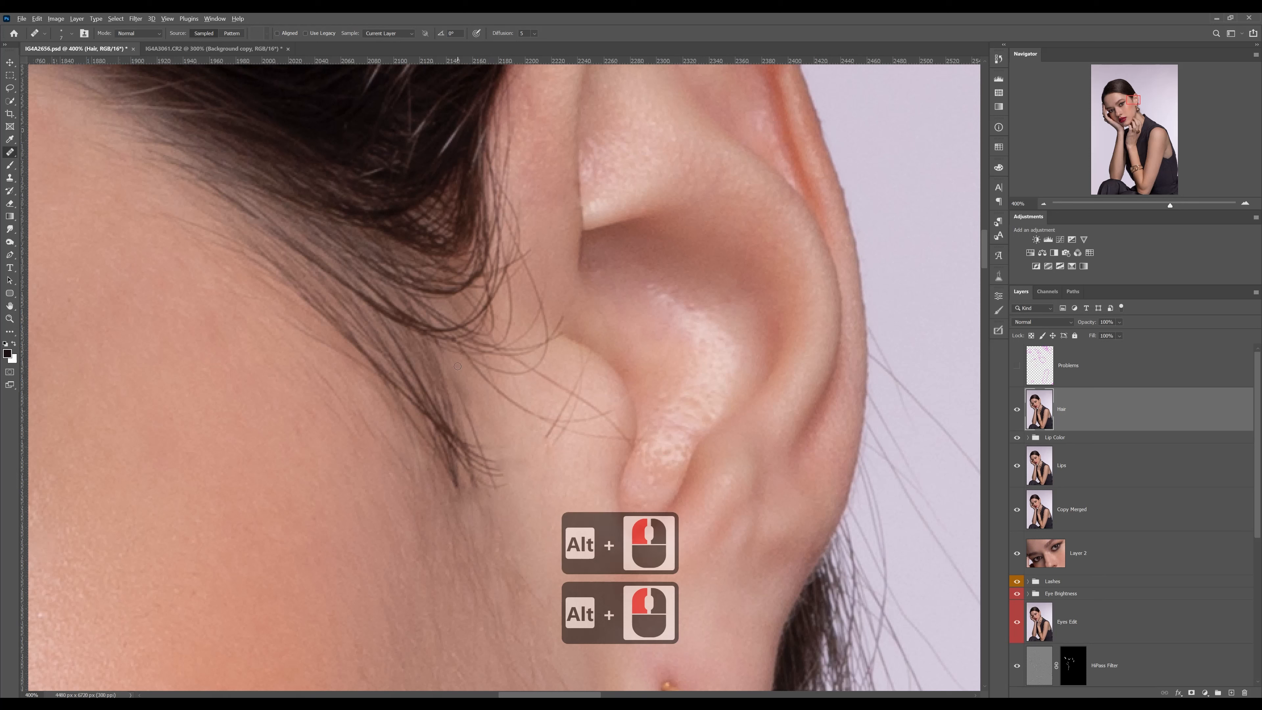
drag(464, 403, 468, 401)
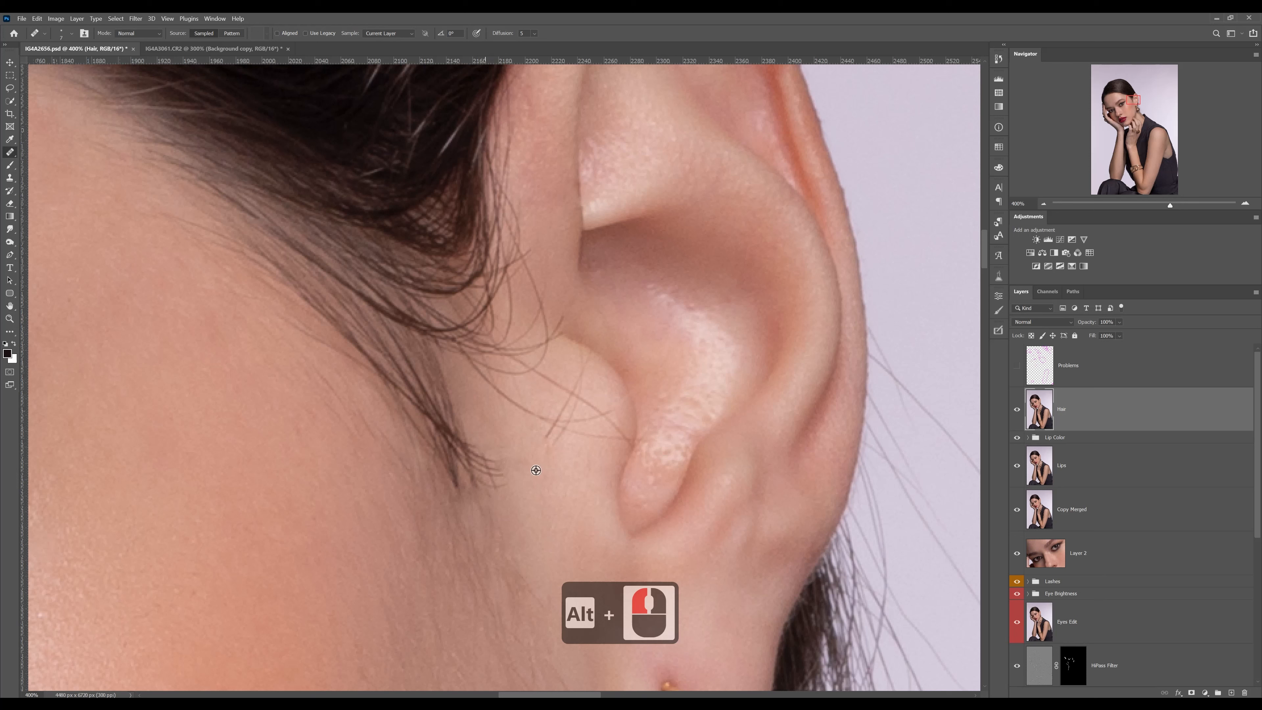
alt+right_click(527, 461)
alt+click(526, 464)
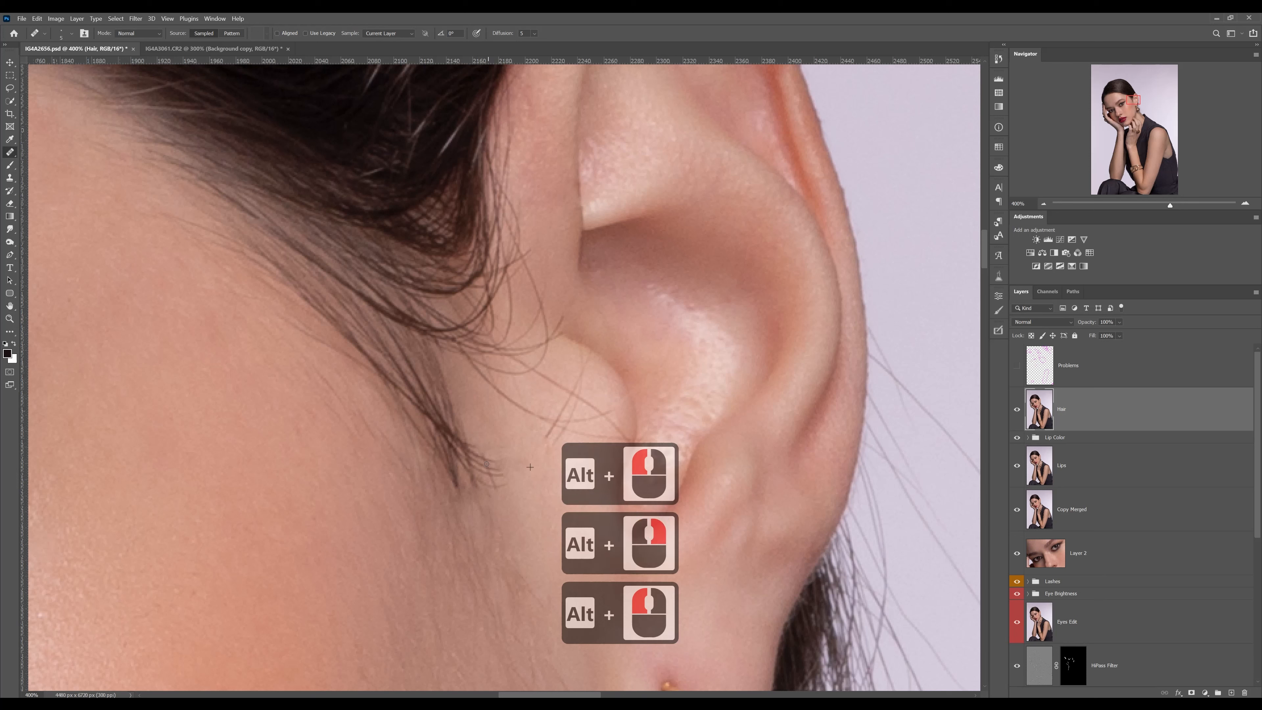
drag(485, 460, 495, 479)
alt+right_click(505, 503)
alt+click(505, 505)
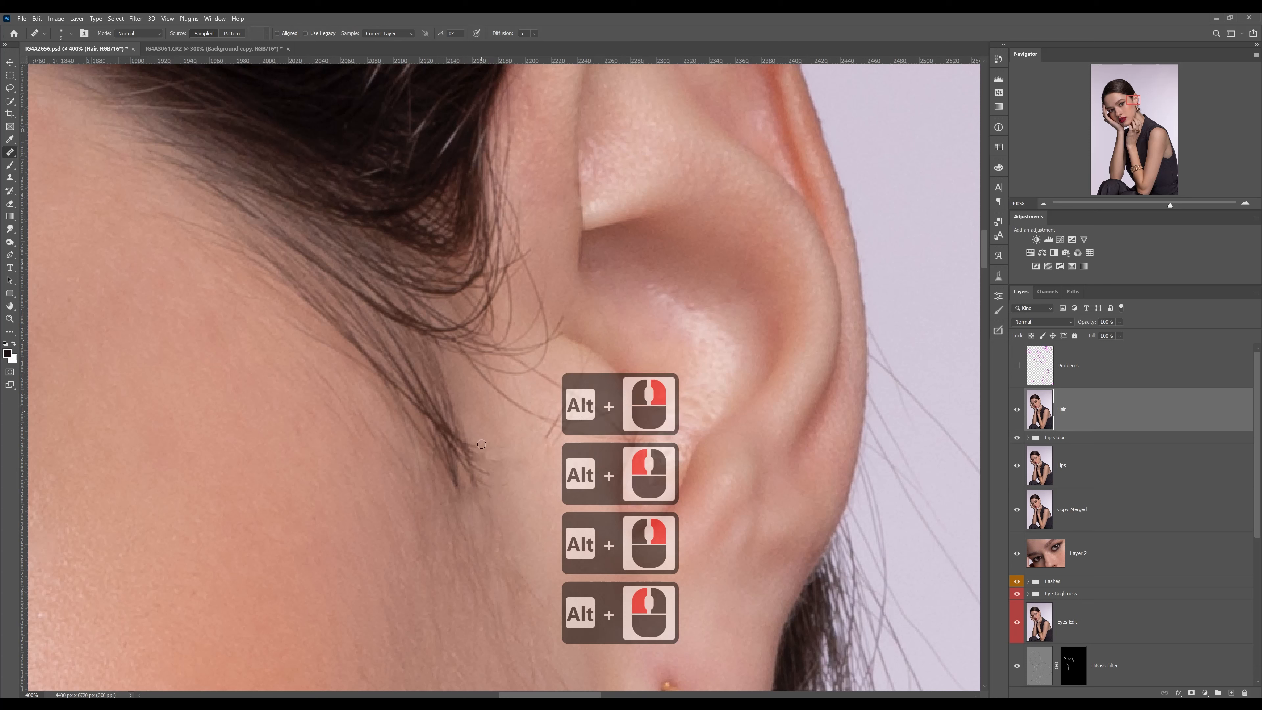
drag(469, 438, 479, 473)
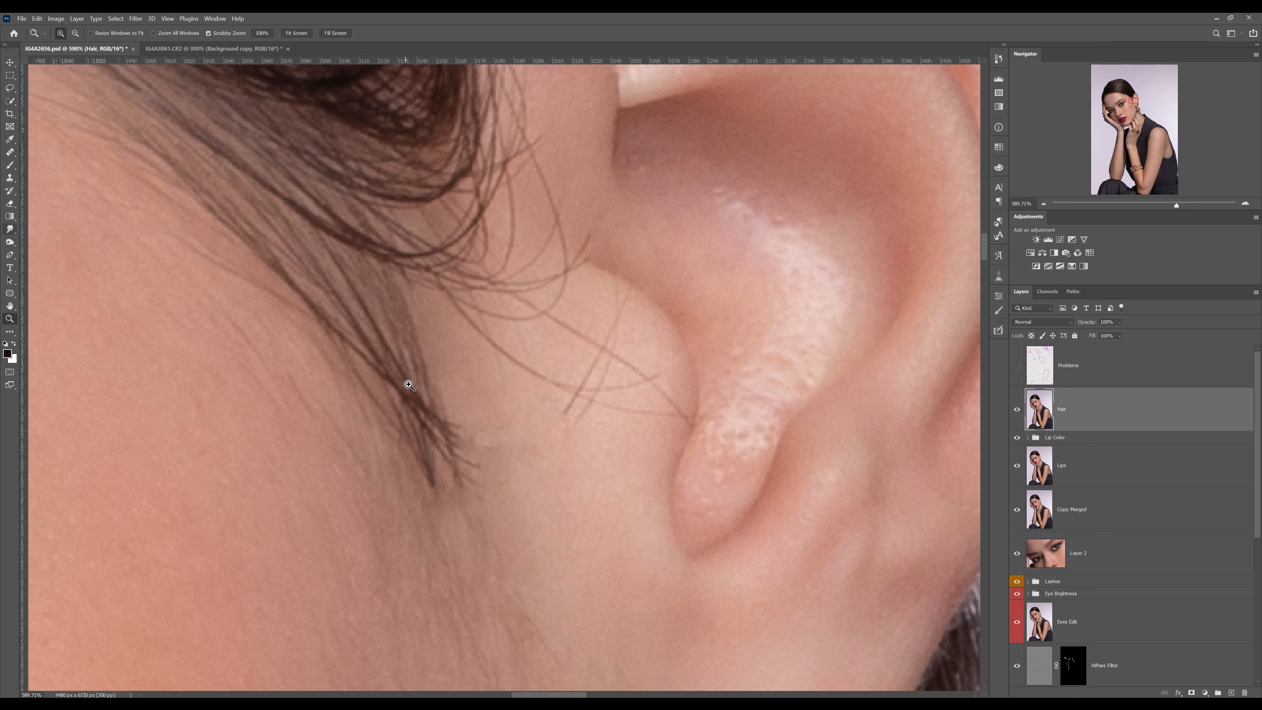
Pull fine tapered hairs out of the sideburn tip toward the ear and lobe with the Smudge Tool at 93% strength and a very small brush
click(9, 230)
right_click(8, 231)
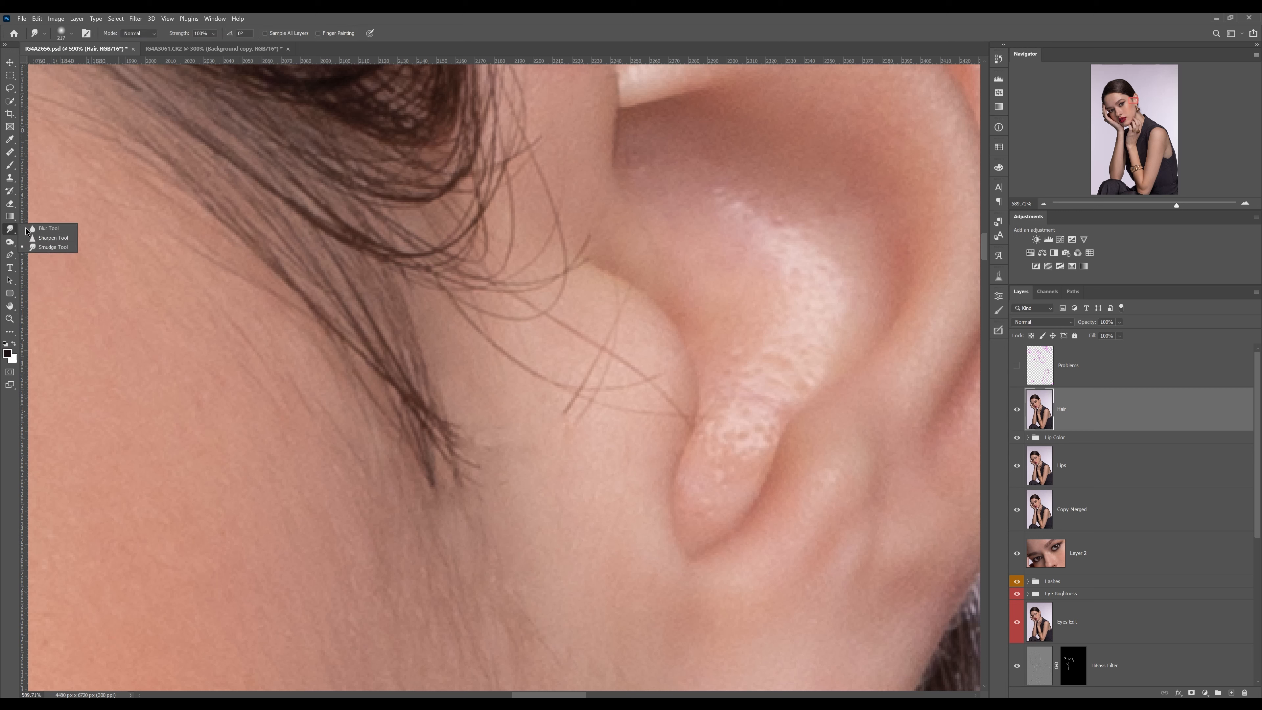
click(53, 247)
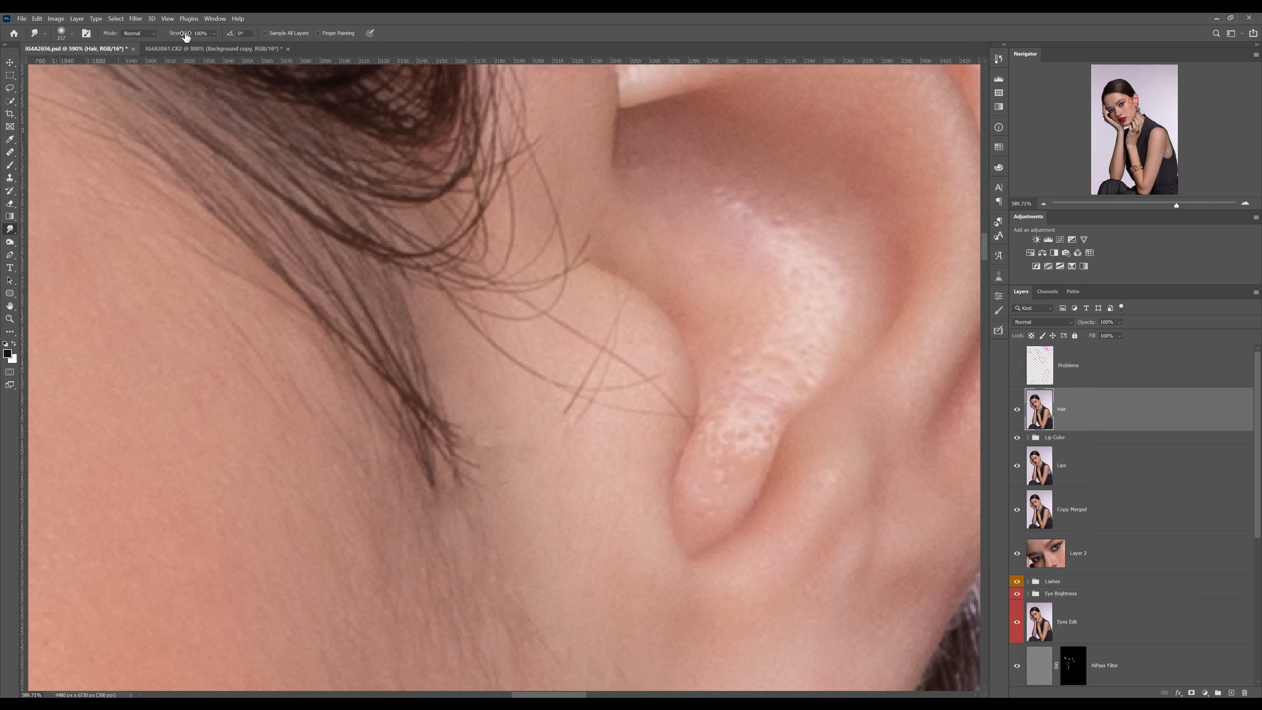
drag(184, 36, 181, 36)
drag(541, 383, 236, 369)
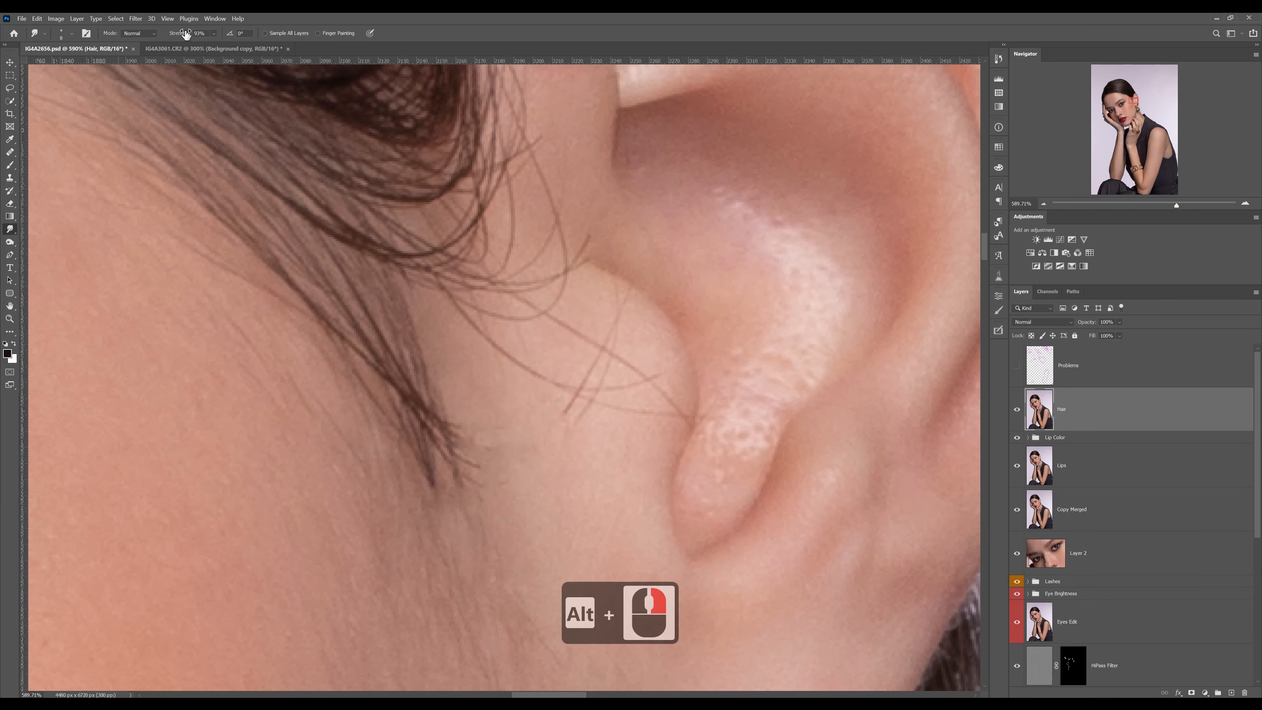
drag(465, 314, 457, 319)
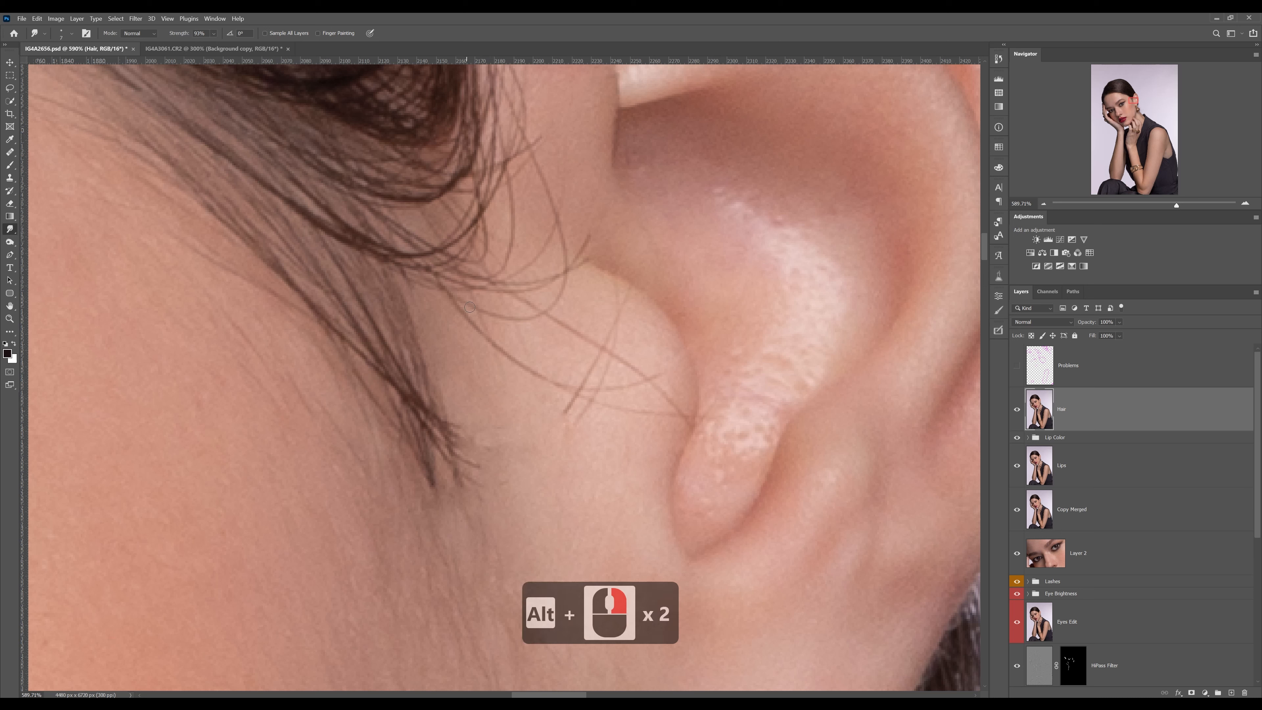
mouse_move(501, 396)
mouse_down()
mouse_move(490, 401)
mouse_move(503, 429)
mouse_move(494, 447)
mouse_up()
drag(392, 369, 557, 468)
mouse_move(402, 397)
mouse_down()
mouse_move(458, 440)
mouse_move(564, 485)
mouse_up()
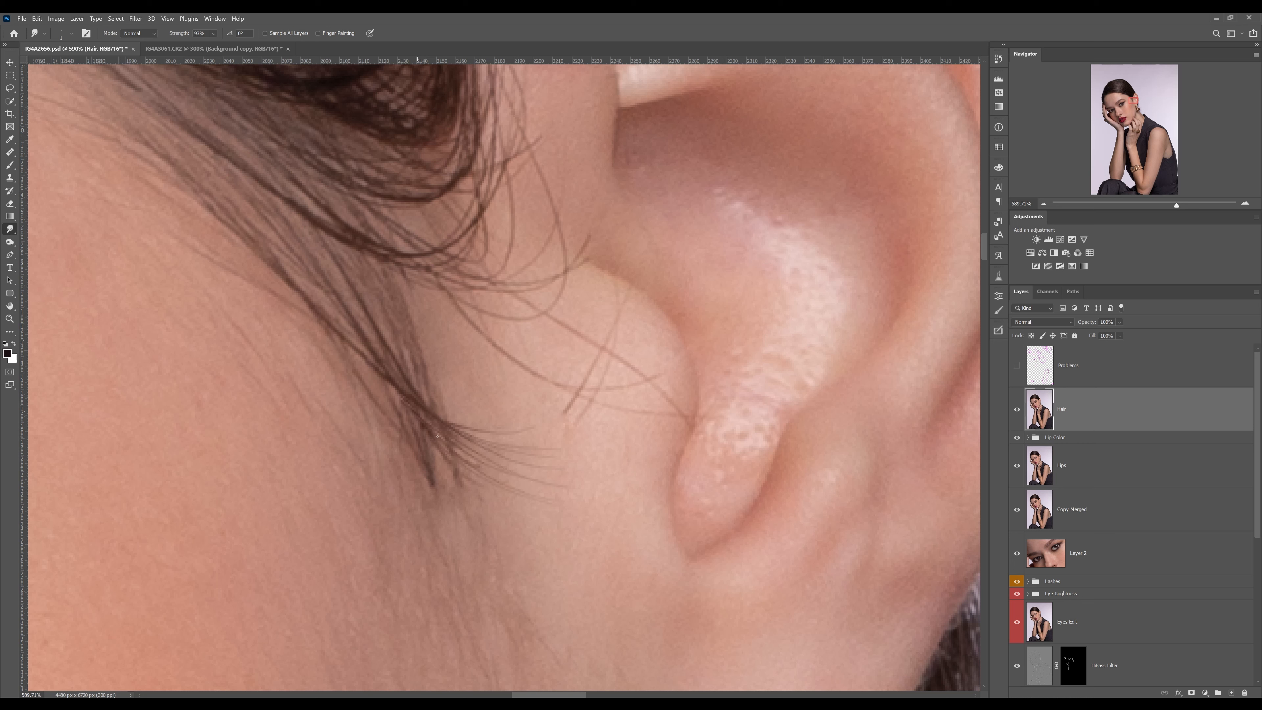
mouse_move(409, 385)
mouse_down()
mouse_move(417, 444)
mouse_move(504, 572)
mouse_up()
Compare the ear area before and after retouching by hiding and showing the Hair layer
click(1018, 409)
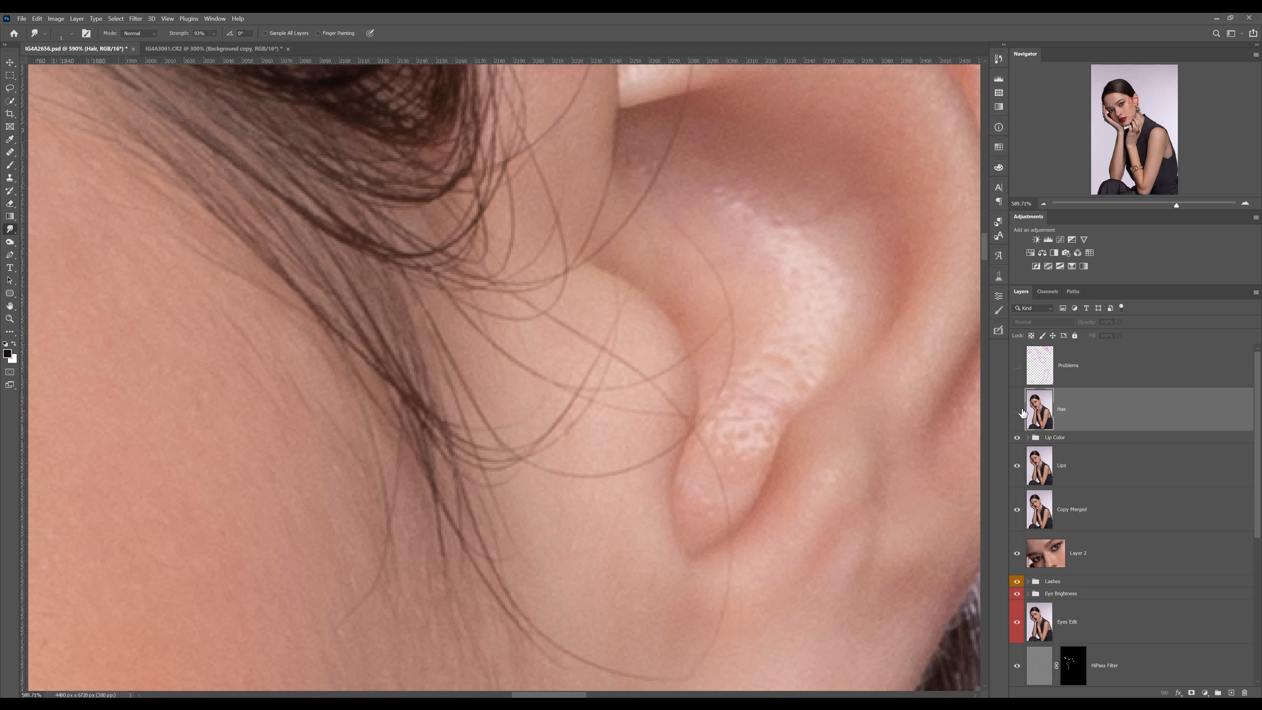
click(1018, 409)
click(1017, 409)
click(1018, 409)
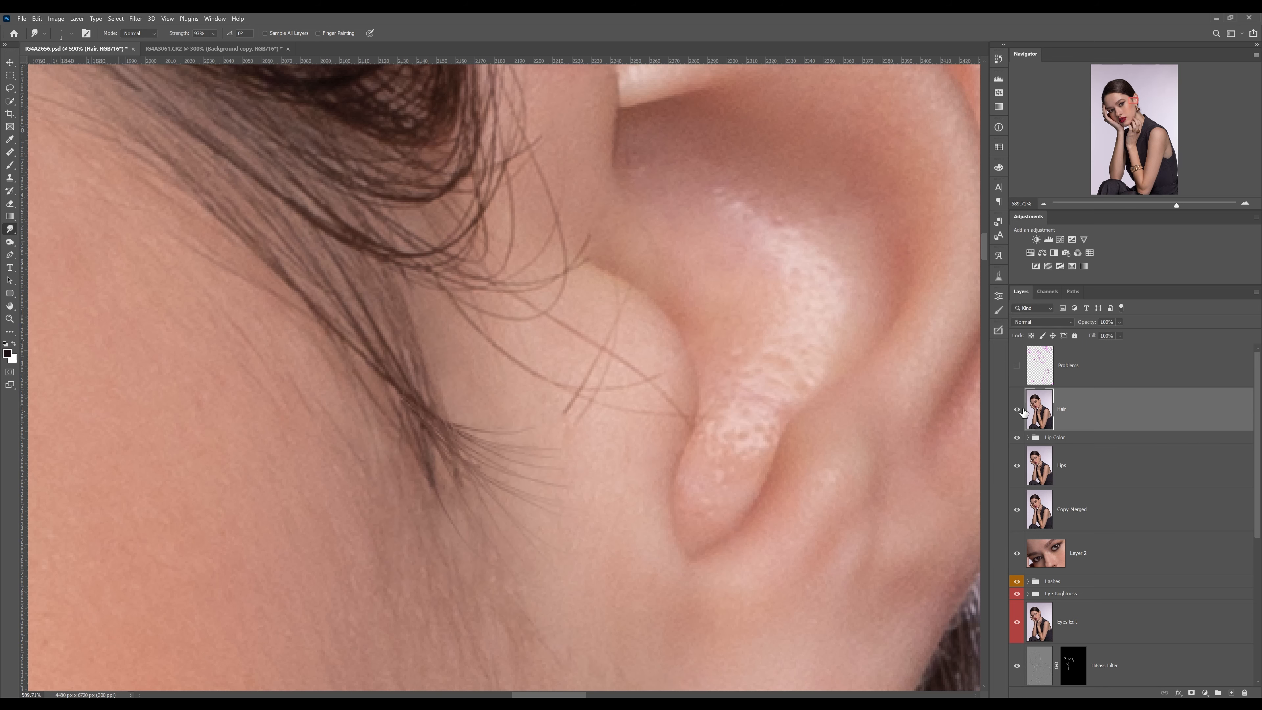
Examine the hair from the sideburn past the ear and earring to the neck and hairline at several magnifications
click(1043, 204)
click(1043, 203)
drag(528, 260, 581, 191)
drag(705, 401, 671, 346)
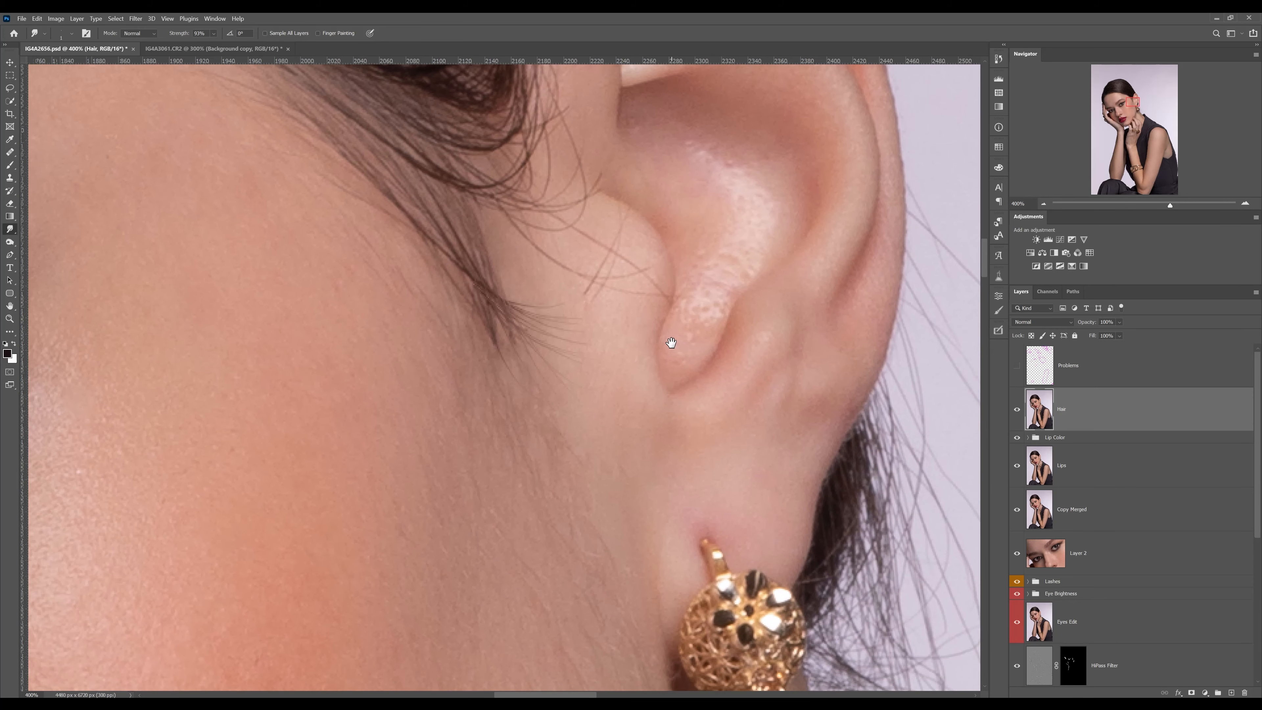
drag(636, 308, 624, 358)
click(1043, 204)
click(1043, 204)
drag(617, 450, 607, 398)
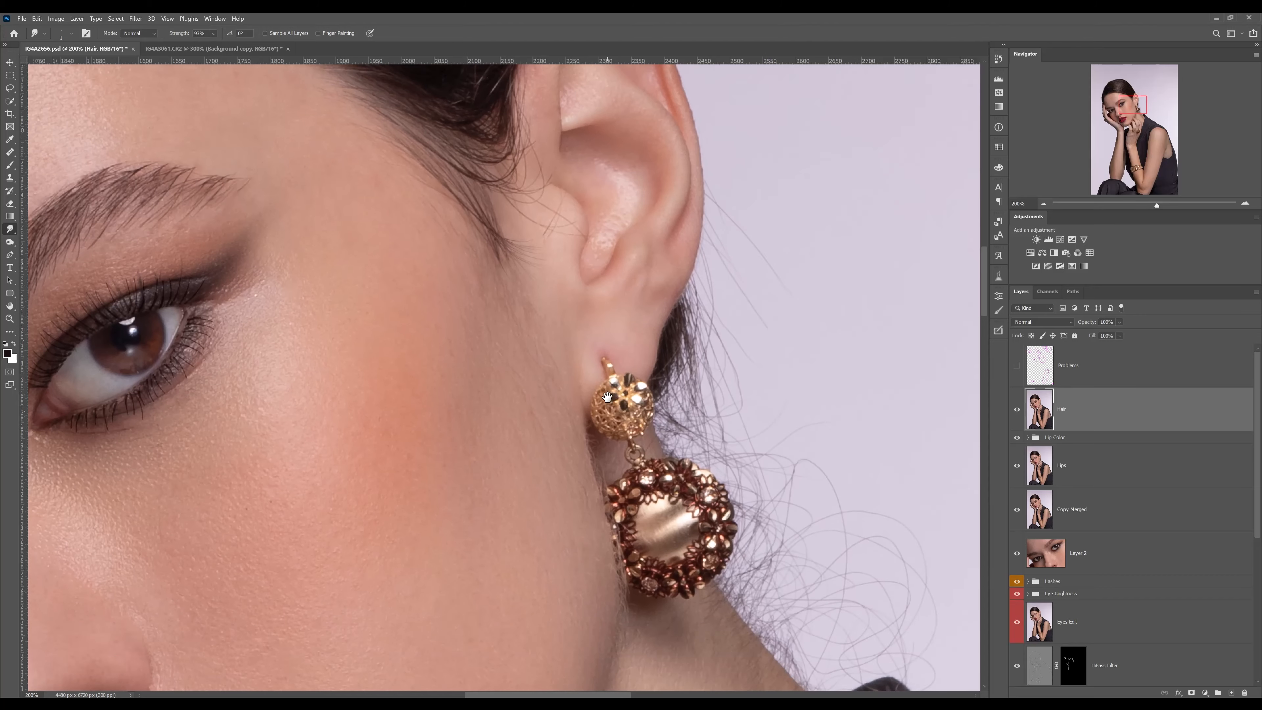
drag(577, 520, 555, 381)
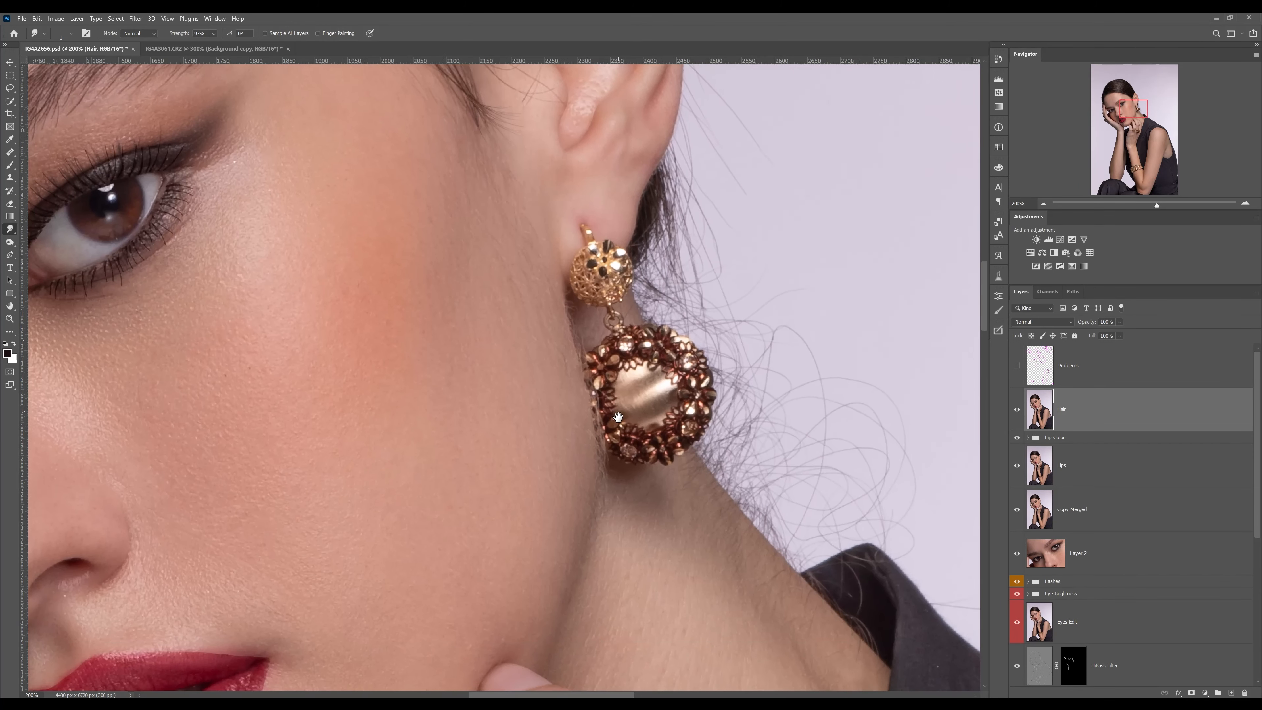
drag(577, 165, 620, 384)
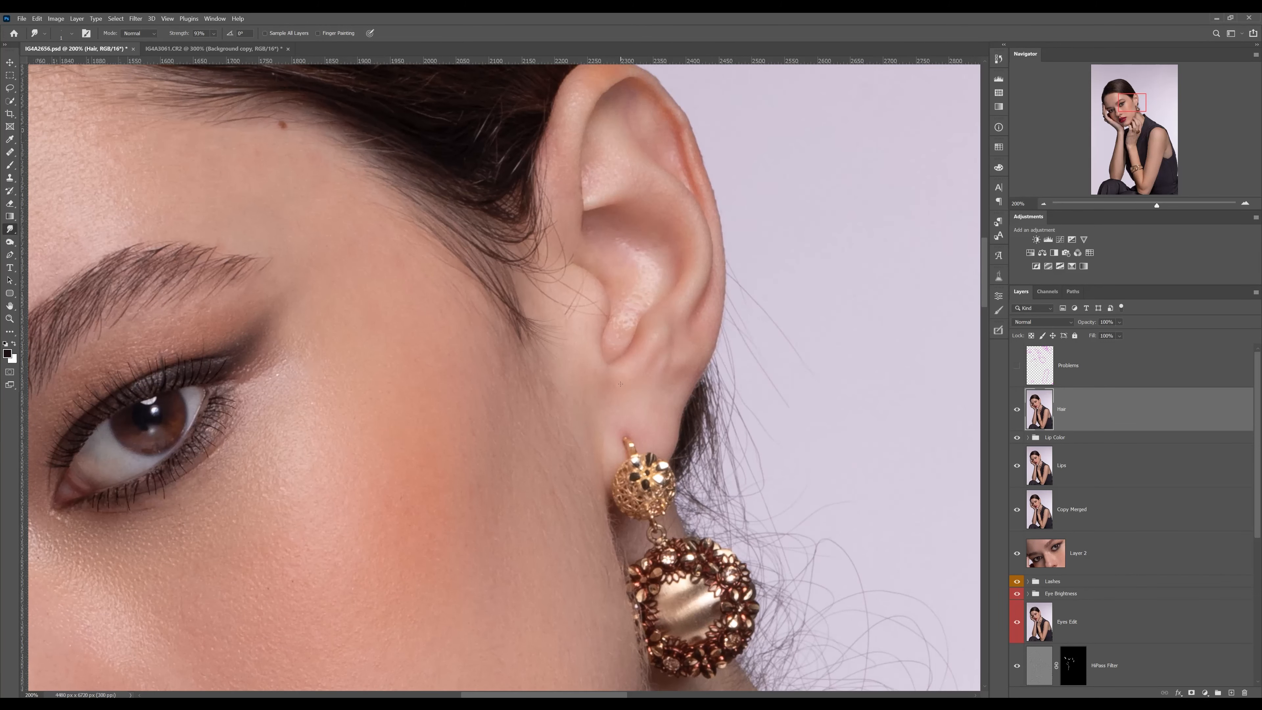
Remove the fine crossing hairs over the skin flap in front of the ear canal with the Healing Brush, sampling skin nearby
key(z)
click(572, 274)
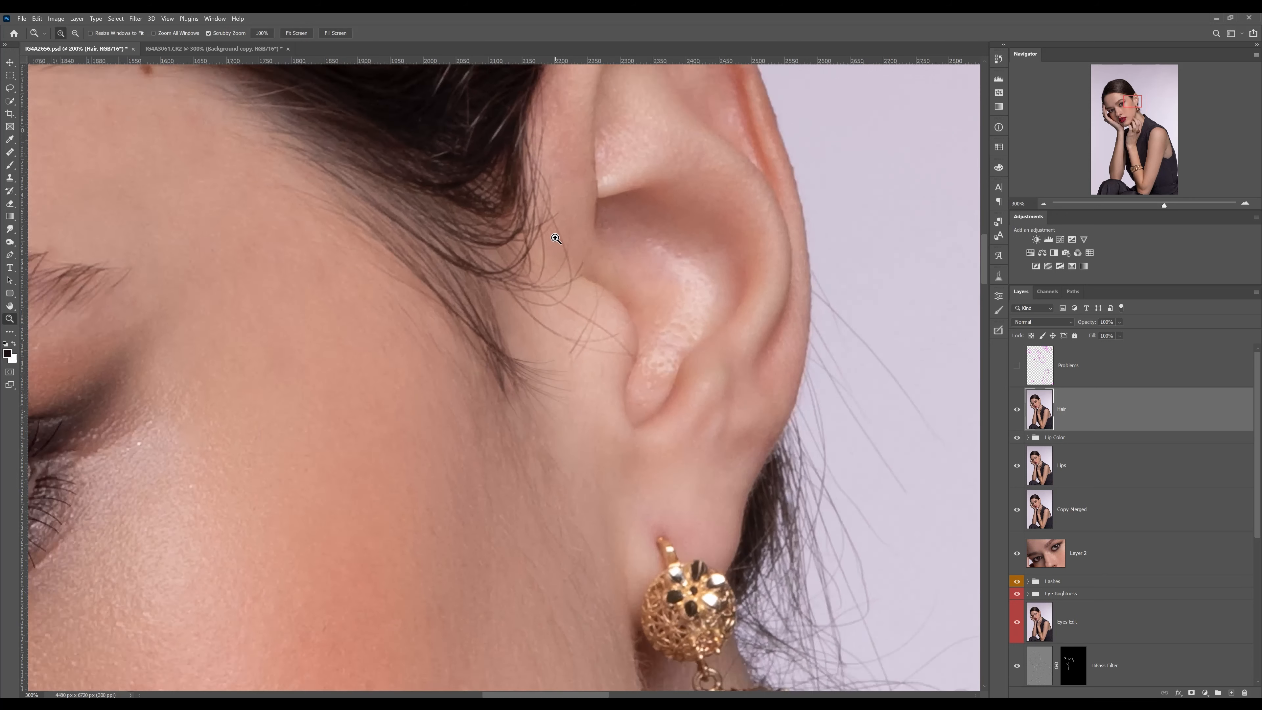
drag(572, 245, 616, 327)
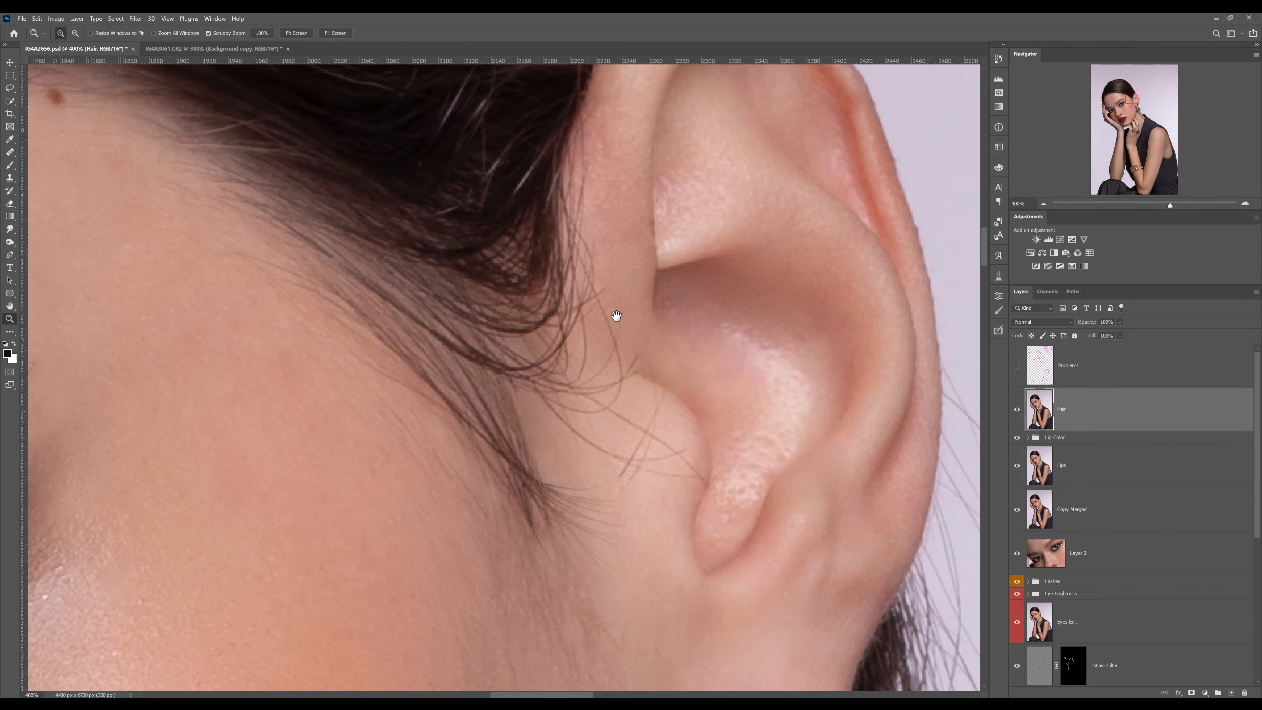
key(j)
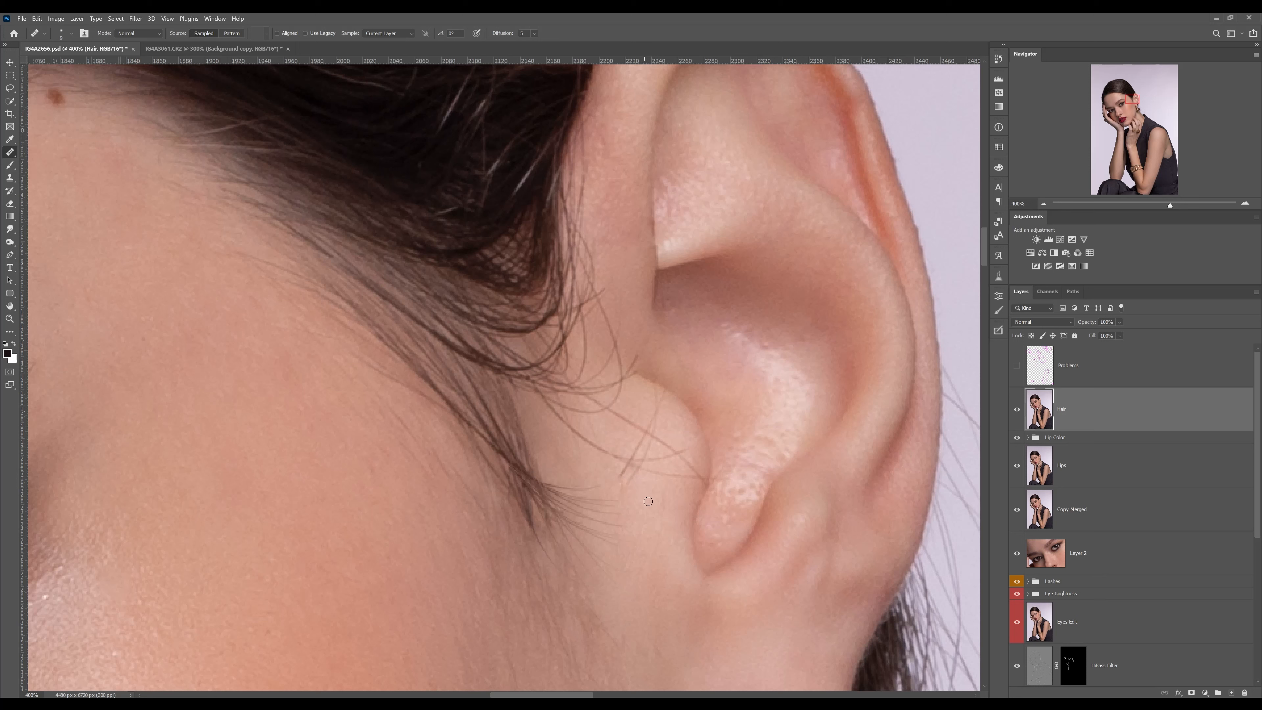
alt+click(646, 498)
mouse_move(625, 472)
mouse_down()
mouse_move(642, 447)
mouse_move(637, 465)
mouse_move(660, 476)
mouse_move(687, 479)
mouse_move(660, 459)
mouse_move(681, 453)
mouse_move(694, 473)
mouse_move(658, 445)
mouse_up()
alt+click(659, 481)
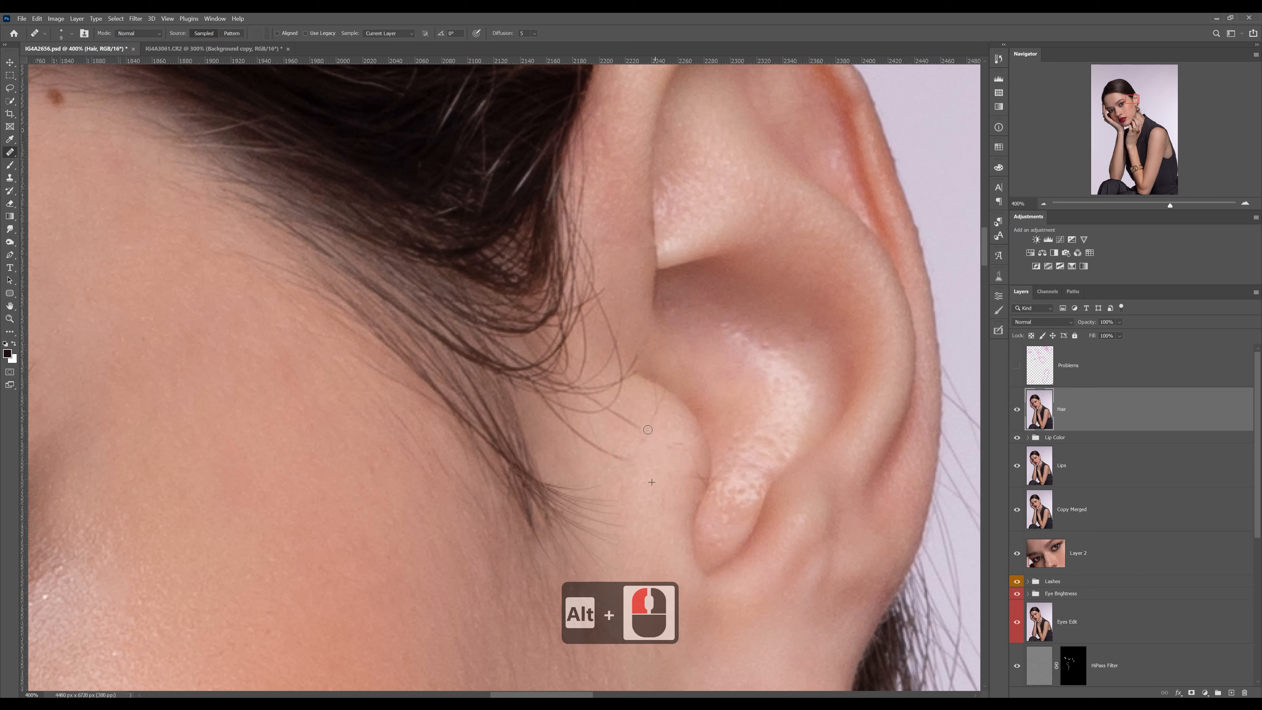
alt+click(676, 450)
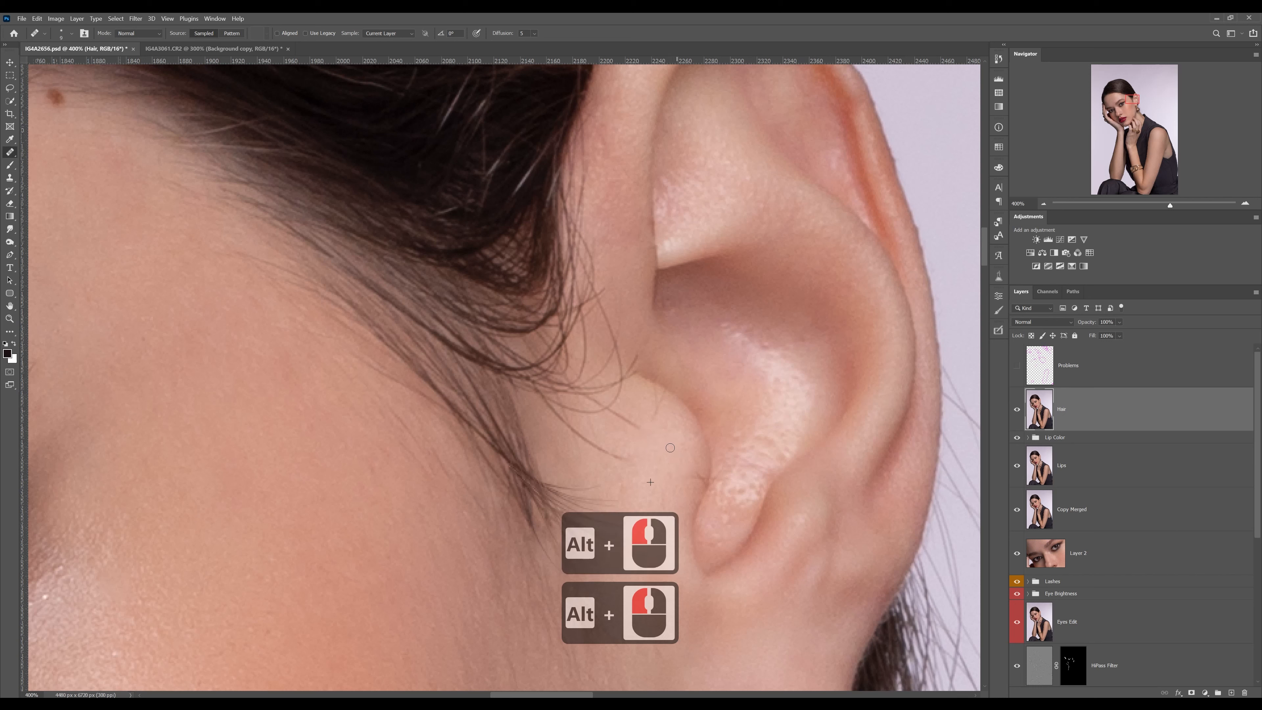
Heal away the long strand reaching from the sideburn toward the ear and the leftover trace at the ear crease
alt+click(633, 468)
alt+click(556, 431)
mouse_move(546, 401)
mouse_down()
mouse_move(569, 423)
mouse_move(553, 402)
mouse_move(617, 411)
mouse_move(645, 432)
mouse_up()
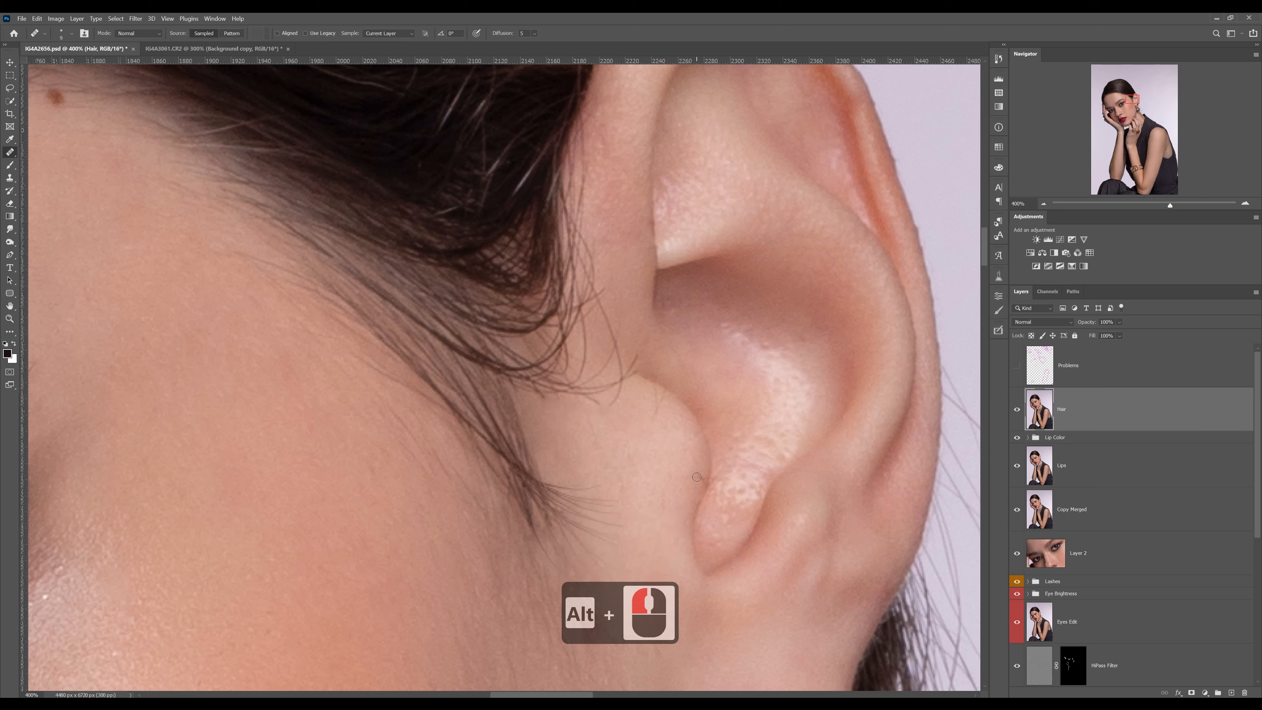
alt+click(670, 467)
drag(701, 470, 700, 483)
Remove the loose curved hairs above the ear's front flap by healing with freshly sampled skin
alt+click(643, 448)
drag(658, 398, 657, 390)
alt+click(633, 340)
drag(615, 354, 601, 302)
alt+click(657, 383)
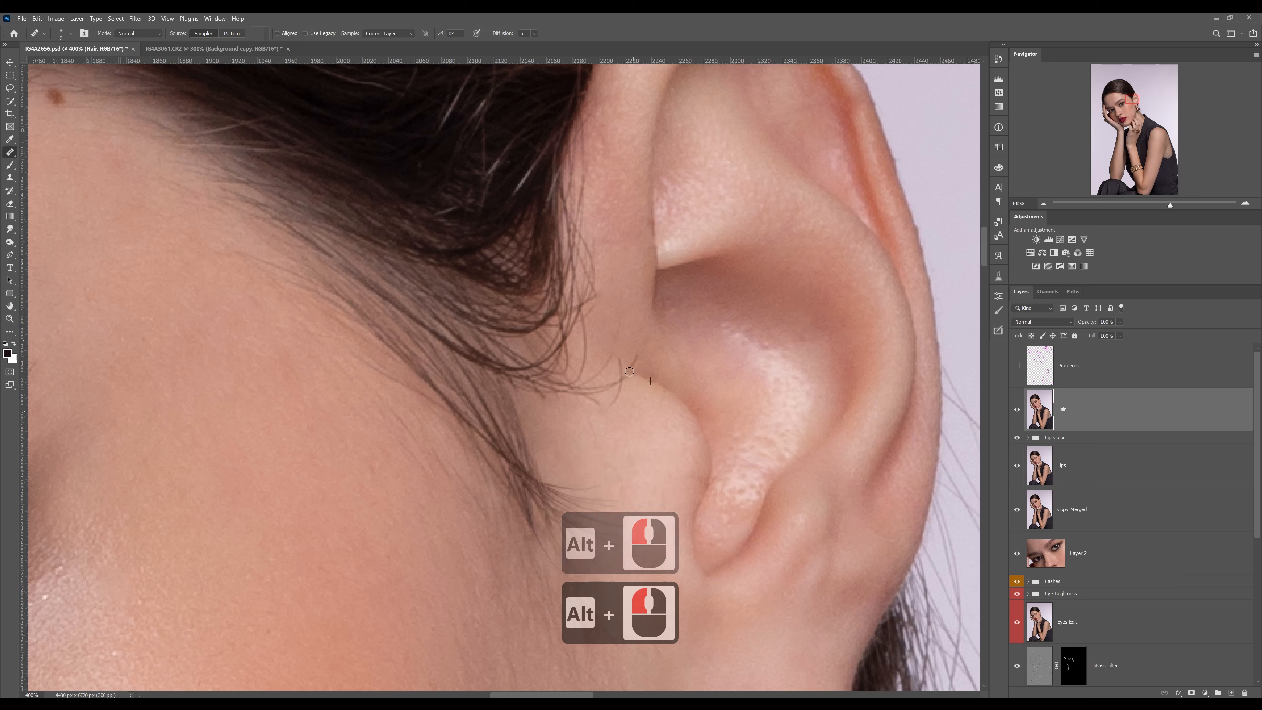
mouse_move(624, 369)
mouse_down()
mouse_move(642, 368)
mouse_move(597, 407)
mouse_move(610, 364)
mouse_move(597, 373)
mouse_up()
Heal the stray hair ends sticking out below and beside the curled lock in front of the ear
alt+click(642, 428)
alt+click(629, 313)
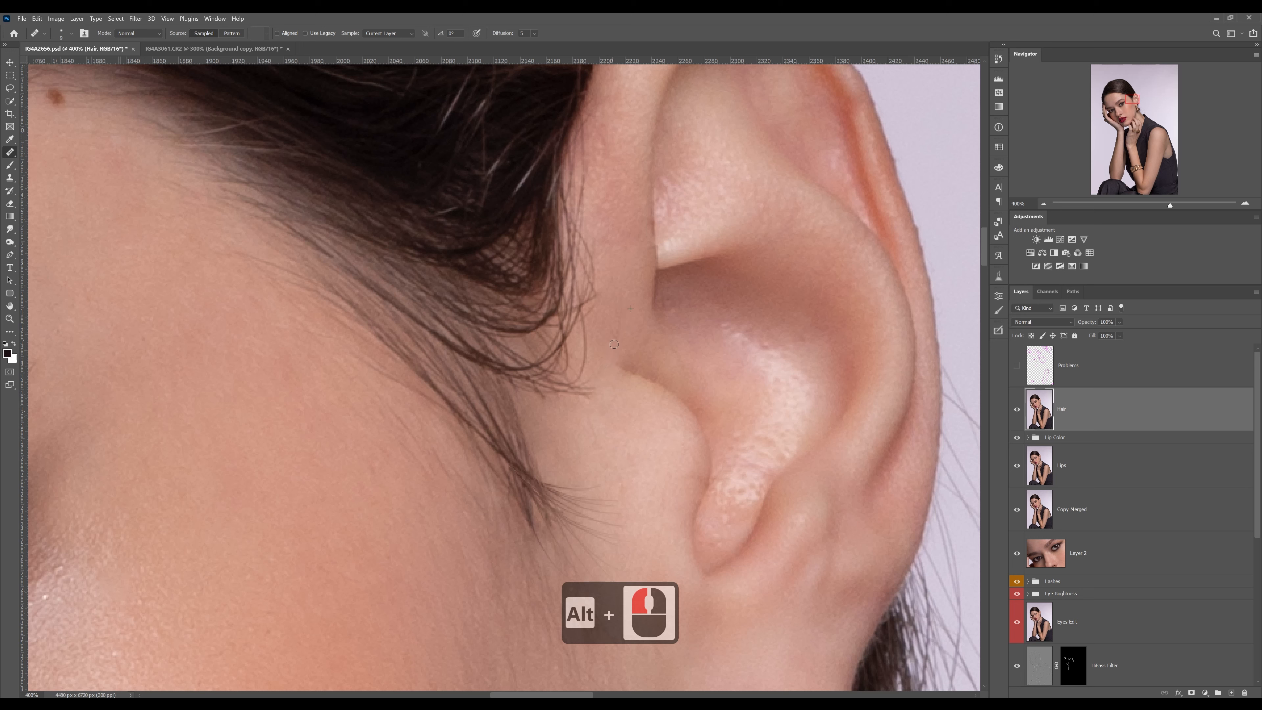
alt+click(543, 418)
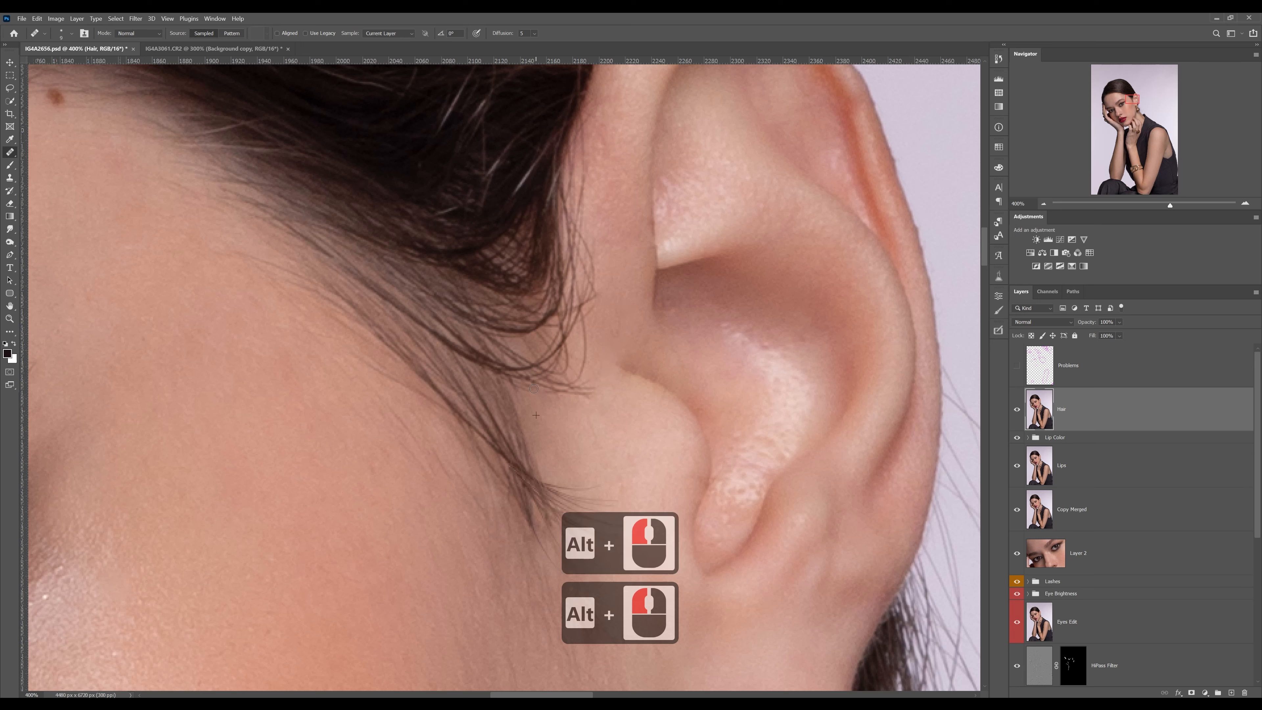
mouse_move(534, 389)
mouse_down()
mouse_move(595, 392)
mouse_move(563, 394)
mouse_move(589, 388)
mouse_up()
alt+click(546, 414)
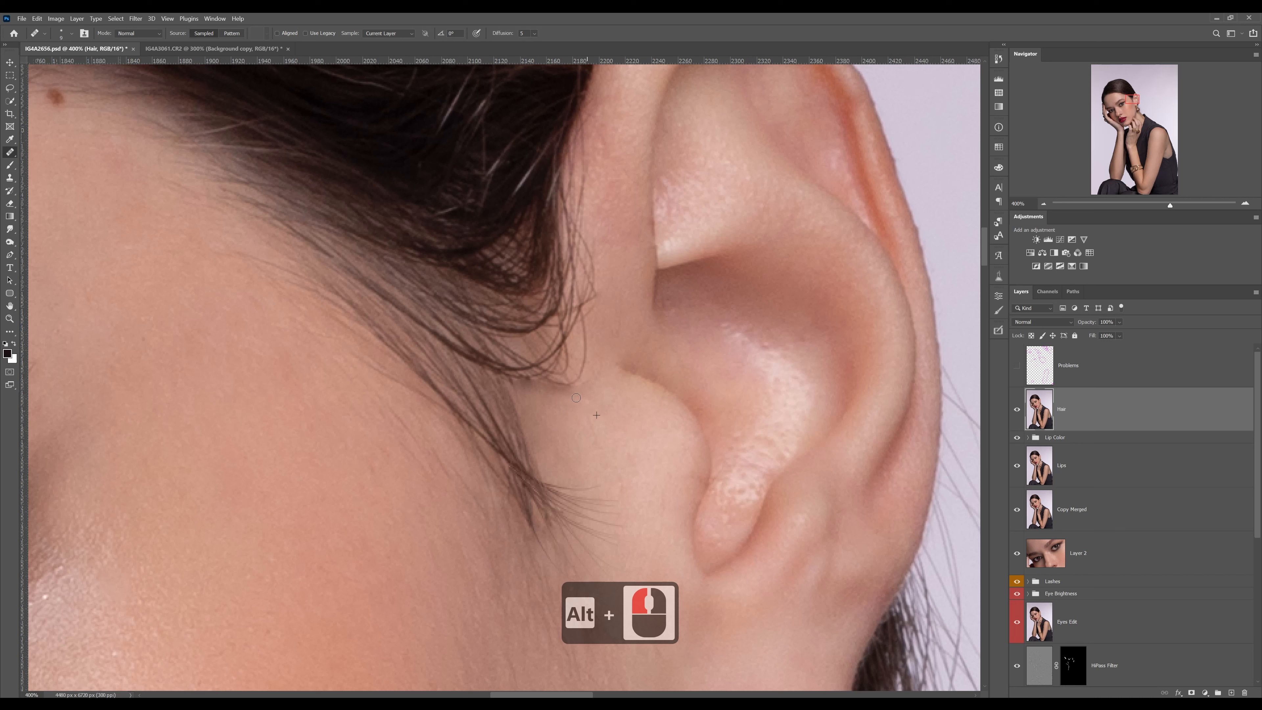
mouse_move(553, 388)
mouse_down()
mouse_move(584, 370)
mouse_move(588, 340)
mouse_up()
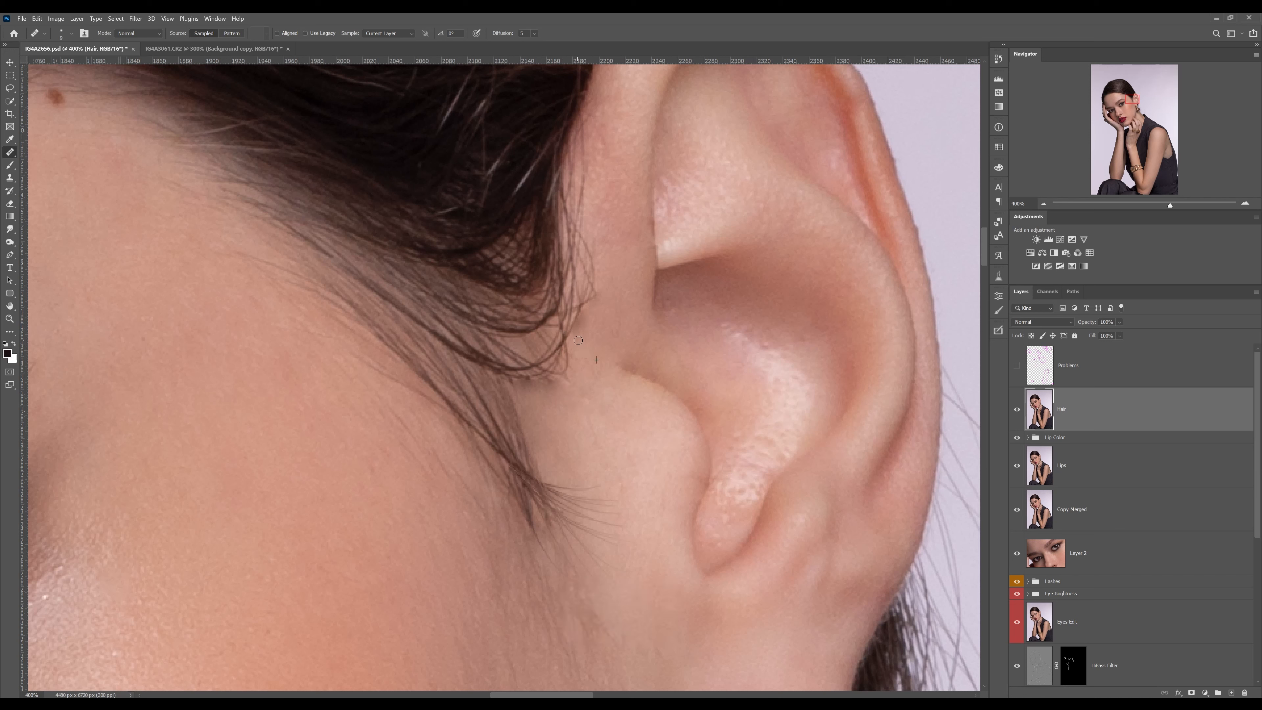
Clean the skin beside the curled lock's outer edge with the Clone Stamp at reduced opacity
key(s)
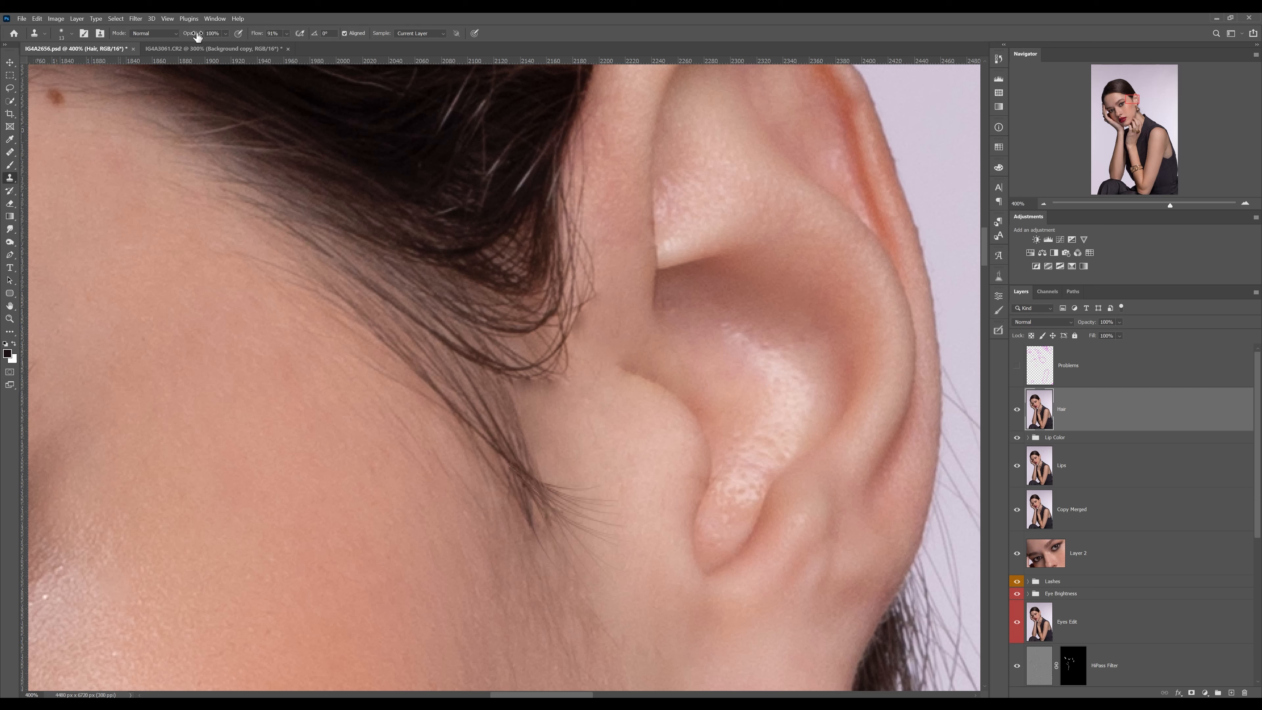
mouse_move(193, 33)
mouse_down()
mouse_move(123, 54)
mouse_move(139, 55)
mouse_up()
alt+click(608, 335)
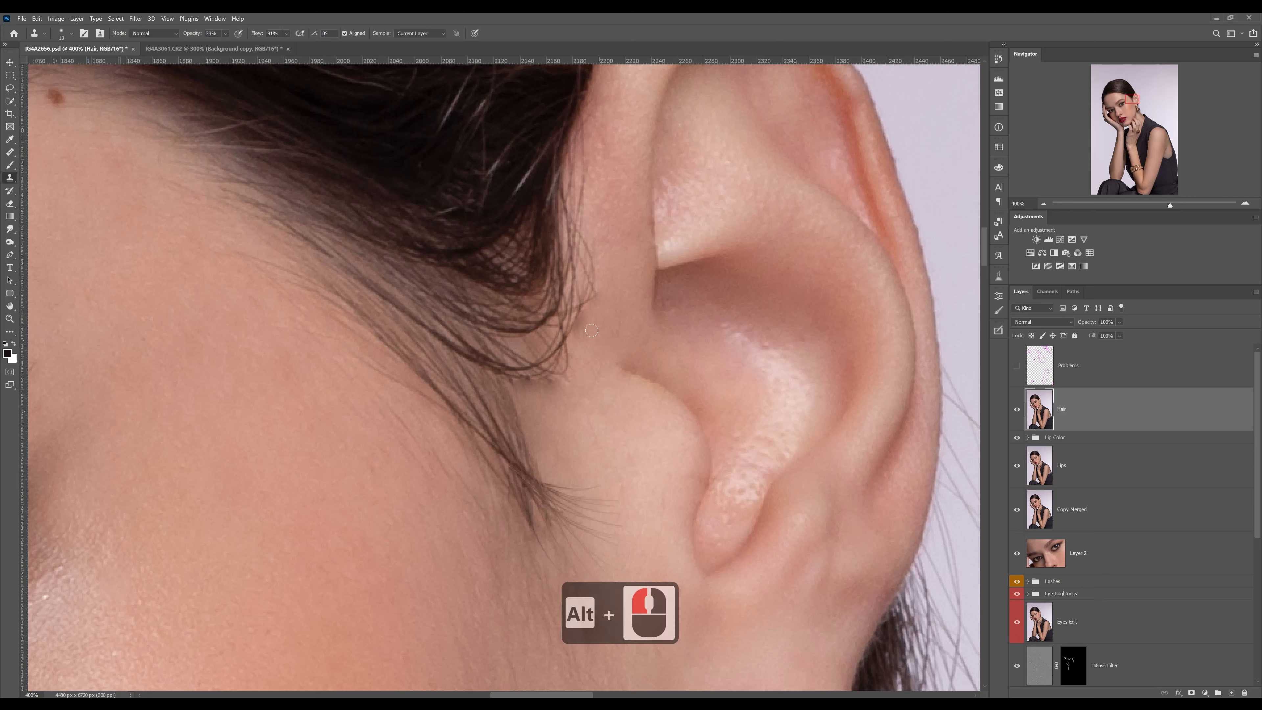
alt+click(601, 330)
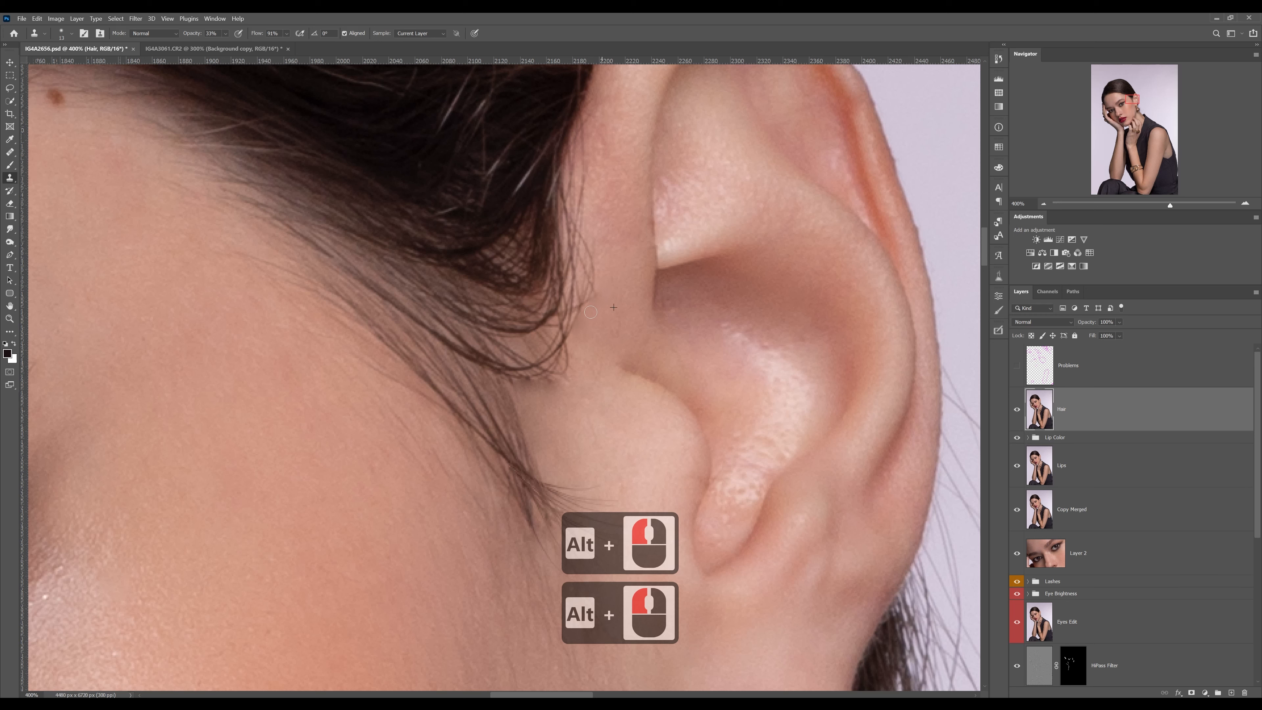
drag(589, 316, 591, 305)
Clone clean skin along the underside of the curled lock to remove the remaining hair traces
alt+click(562, 406)
mouse_move(551, 381)
mouse_down()
mouse_move(514, 380)
mouse_move(553, 390)
mouse_move(552, 410)
mouse_move(566, 383)
mouse_move(556, 381)
mouse_move(573, 378)
mouse_move(515, 381)
mouse_move(562, 376)
mouse_move(561, 401)
mouse_move(537, 345)
mouse_move(553, 324)
mouse_move(523, 347)
mouse_move(567, 375)
mouse_move(572, 357)
mouse_move(561, 378)
mouse_move(525, 387)
mouse_move(512, 380)
mouse_move(556, 378)
mouse_move(574, 353)
mouse_up()
alt+click(556, 408)
alt+click(552, 401)
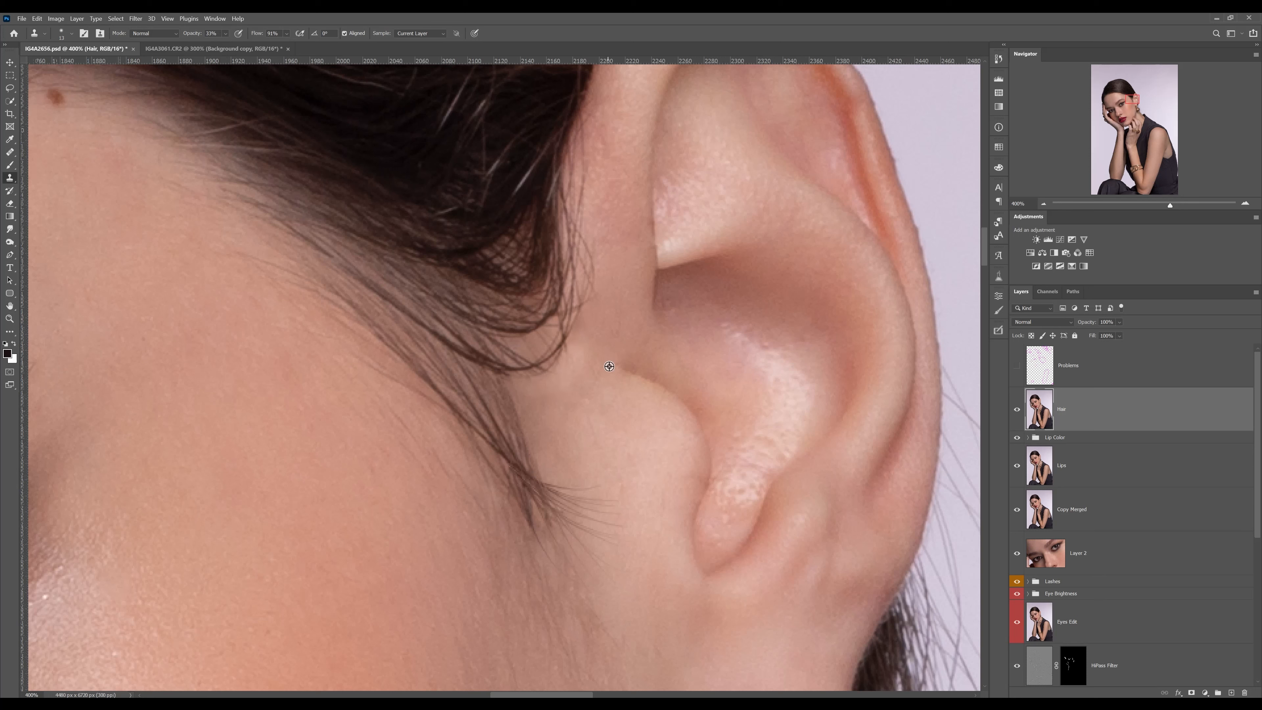
Even out the skin between the sideburn and the ear's front flap by cloning from several nearby spots
alt+click(609, 366)
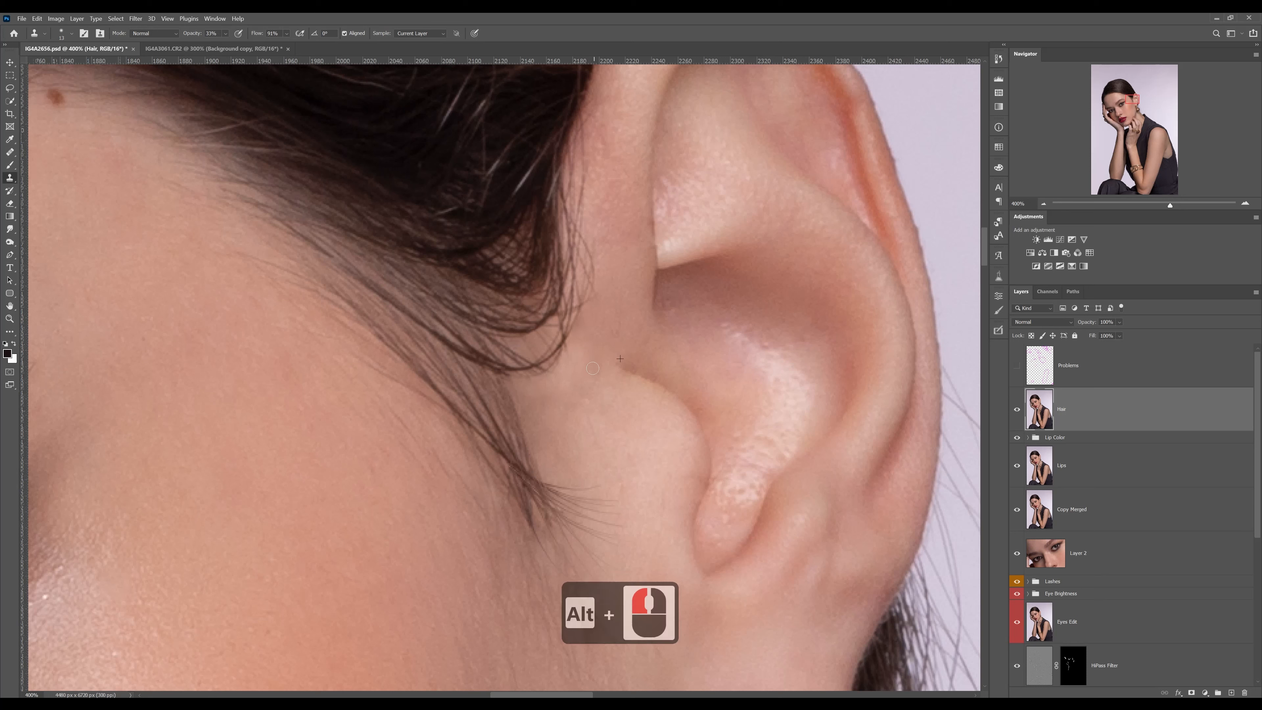
alt+click(595, 387)
alt+click(599, 418)
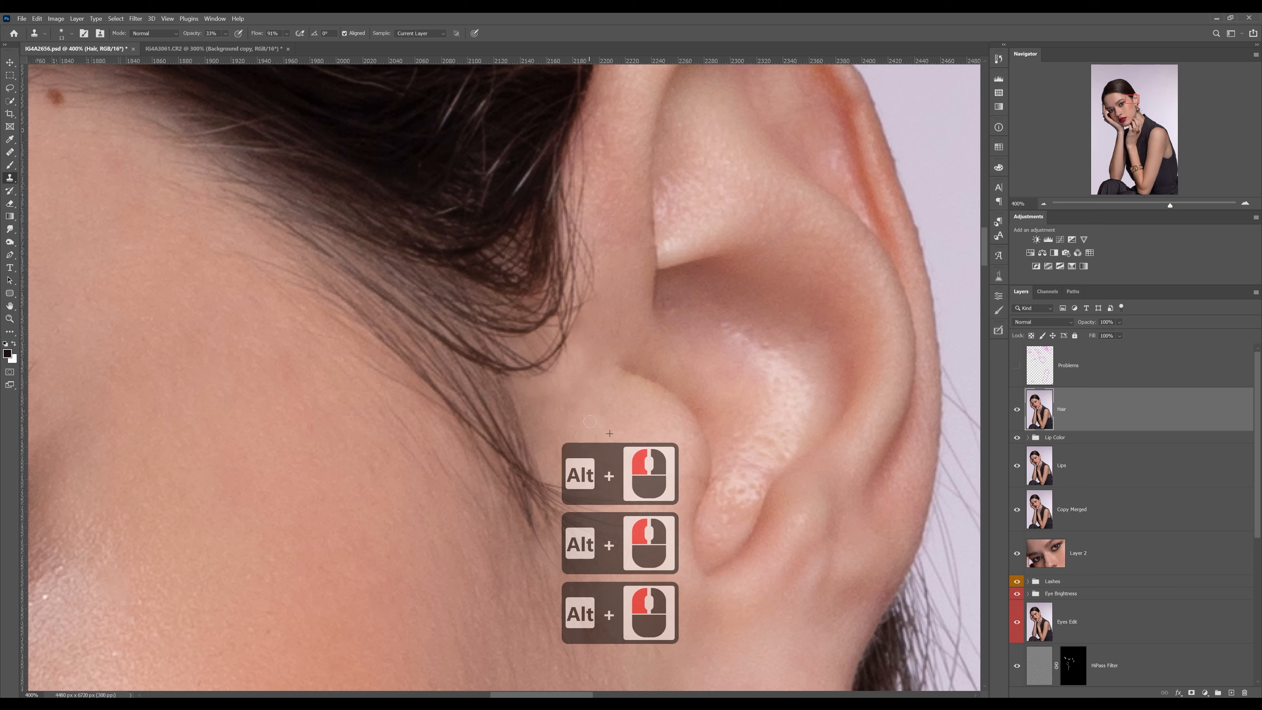
alt+click(556, 382)
click(550, 409)
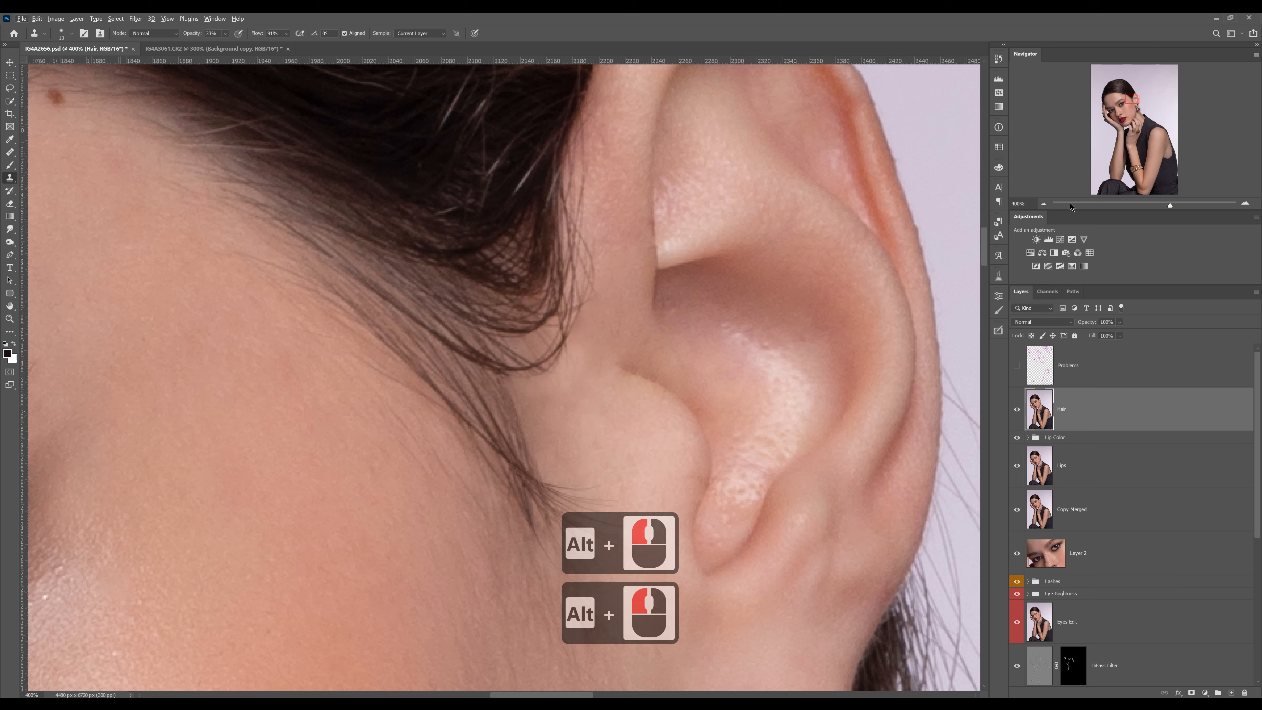
Set up the Burn Tool for the sideburn area with the Midtones range and an exposure below 10%
click(1044, 204)
click(1044, 204)
click(1044, 204)
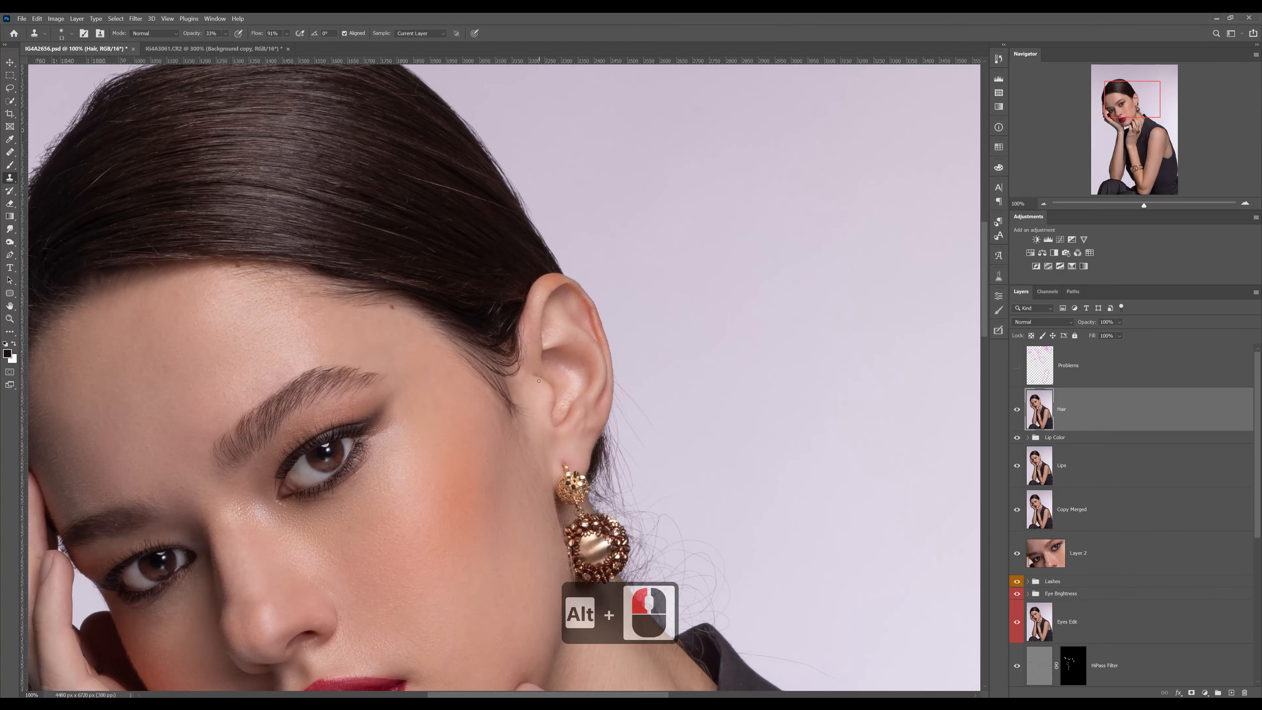
key(z)
drag(512, 375, 571, 381)
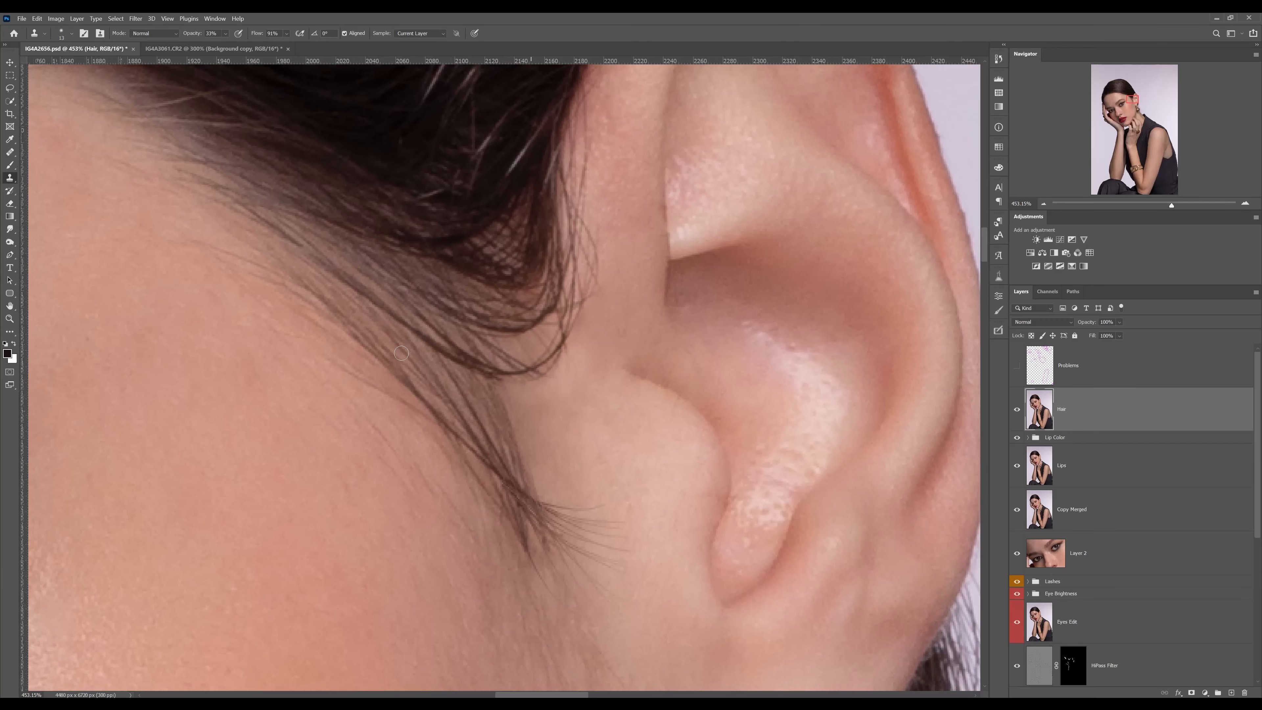
click(9, 242)
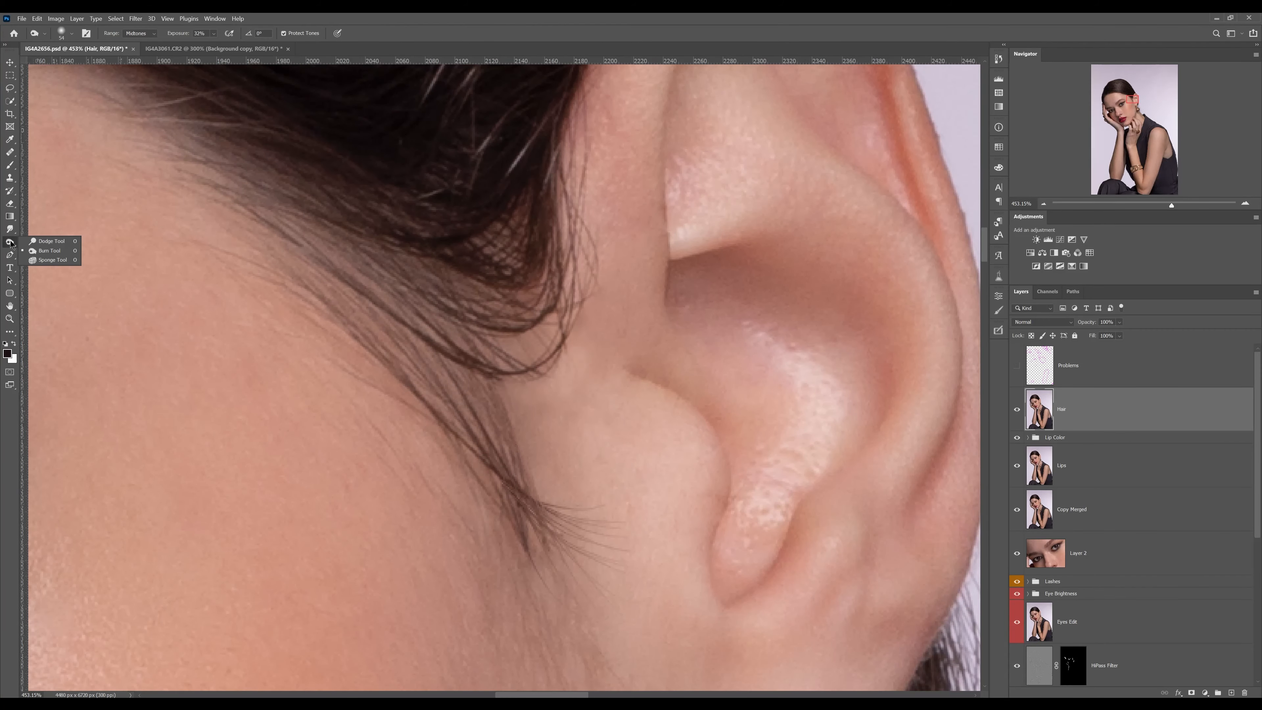
click(50, 250)
drag(177, 37, 169, 39)
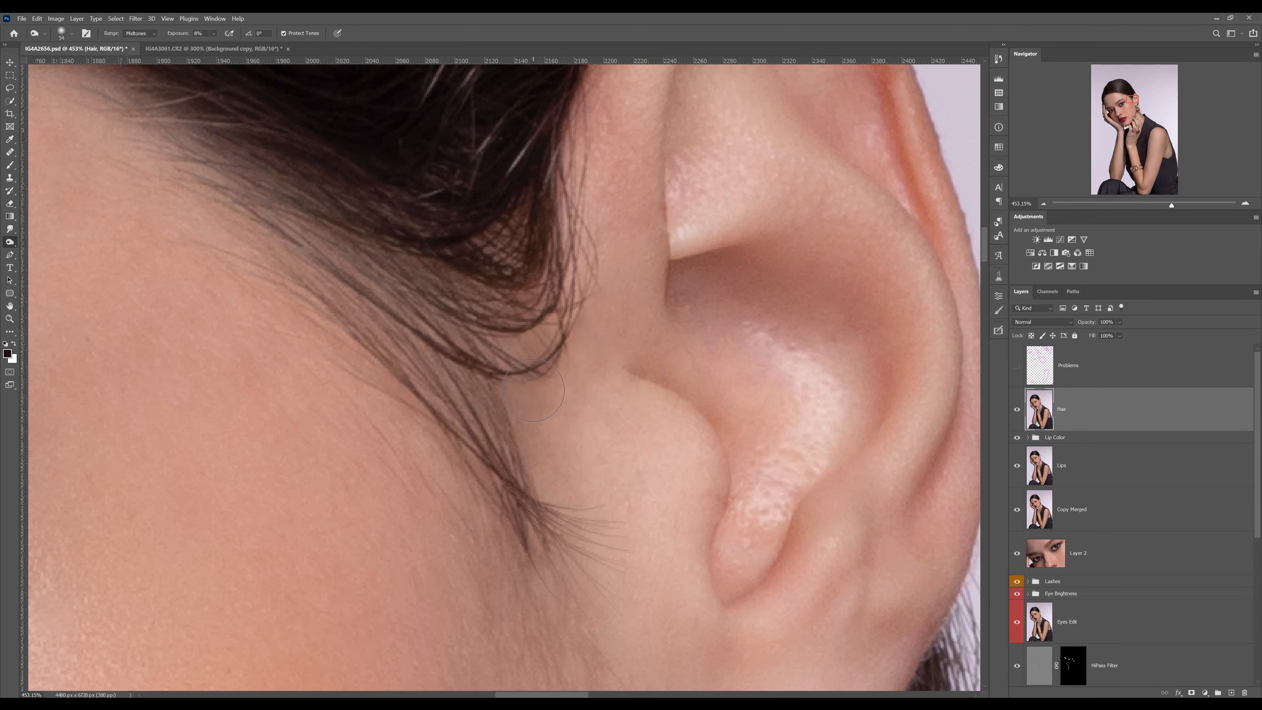
Check how the retouched sideburn and ear look in the wider portrait and again close up
key(z)
alt+click(566, 344)
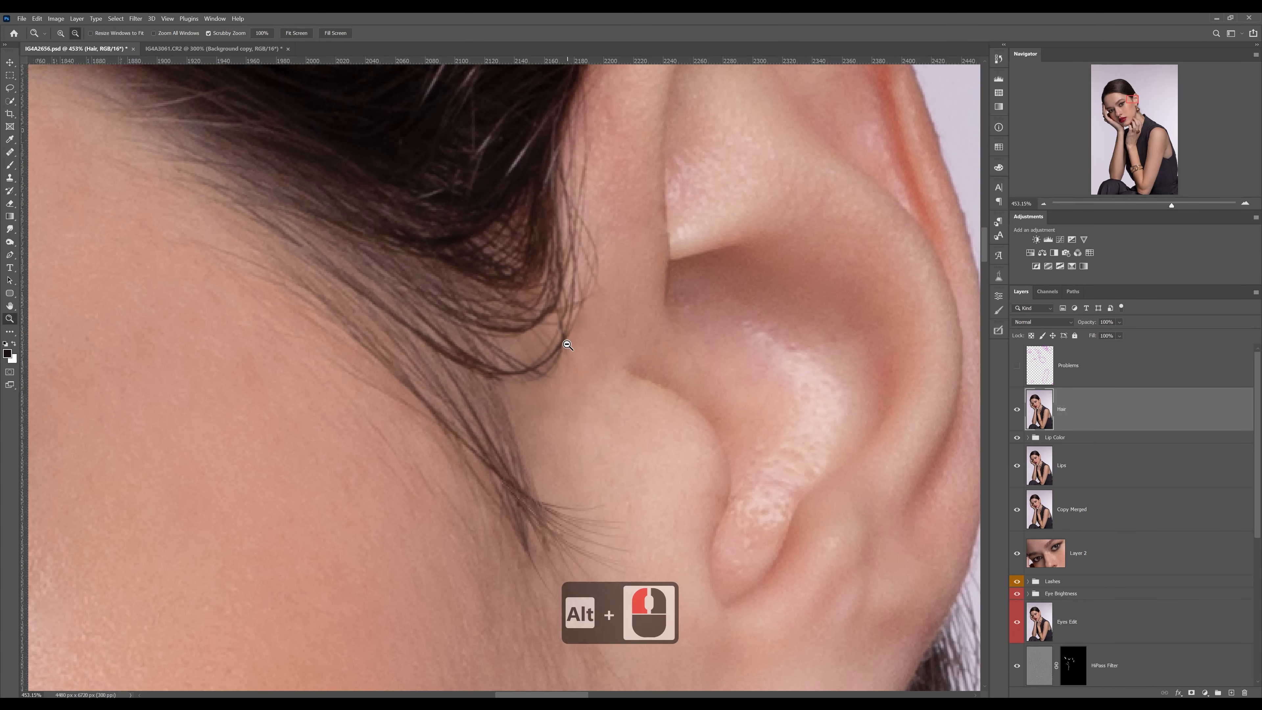
alt+click(566, 345)
alt+click(567, 344)
alt+click(699, 359)
alt+click(699, 359)
alt+click(637, 344)
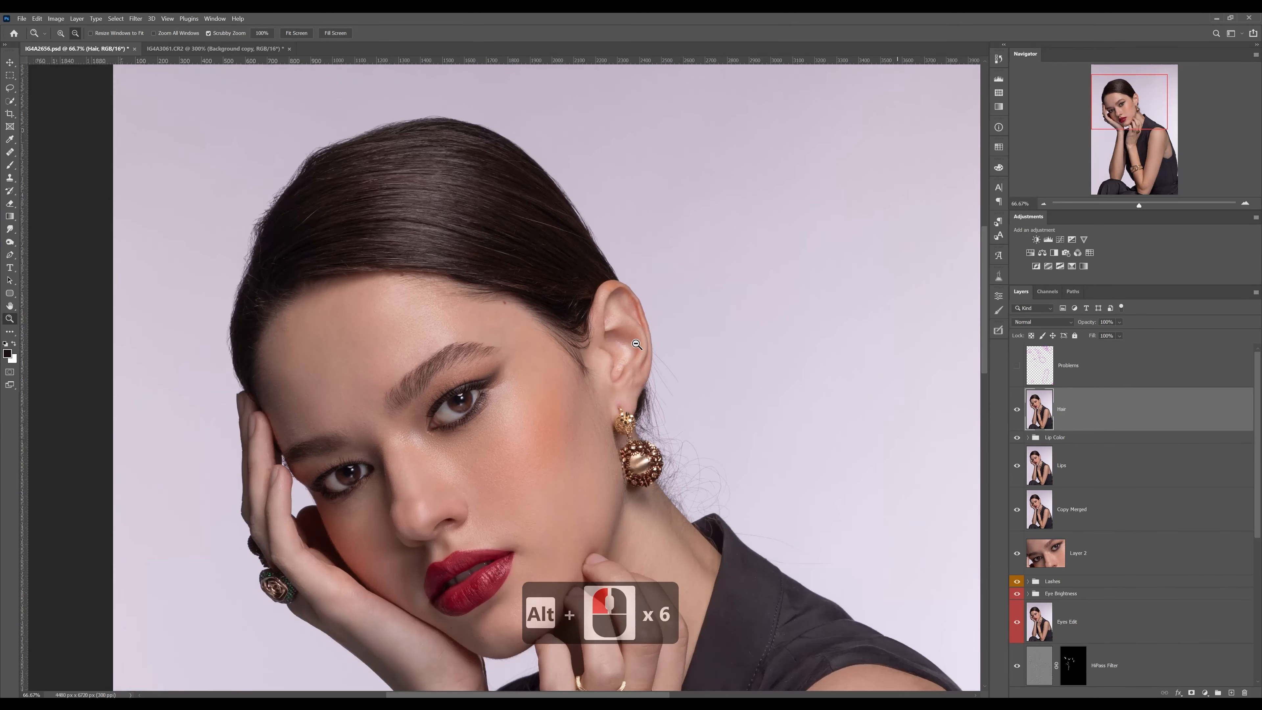
click(657, 371)
drag(656, 370, 654, 371)
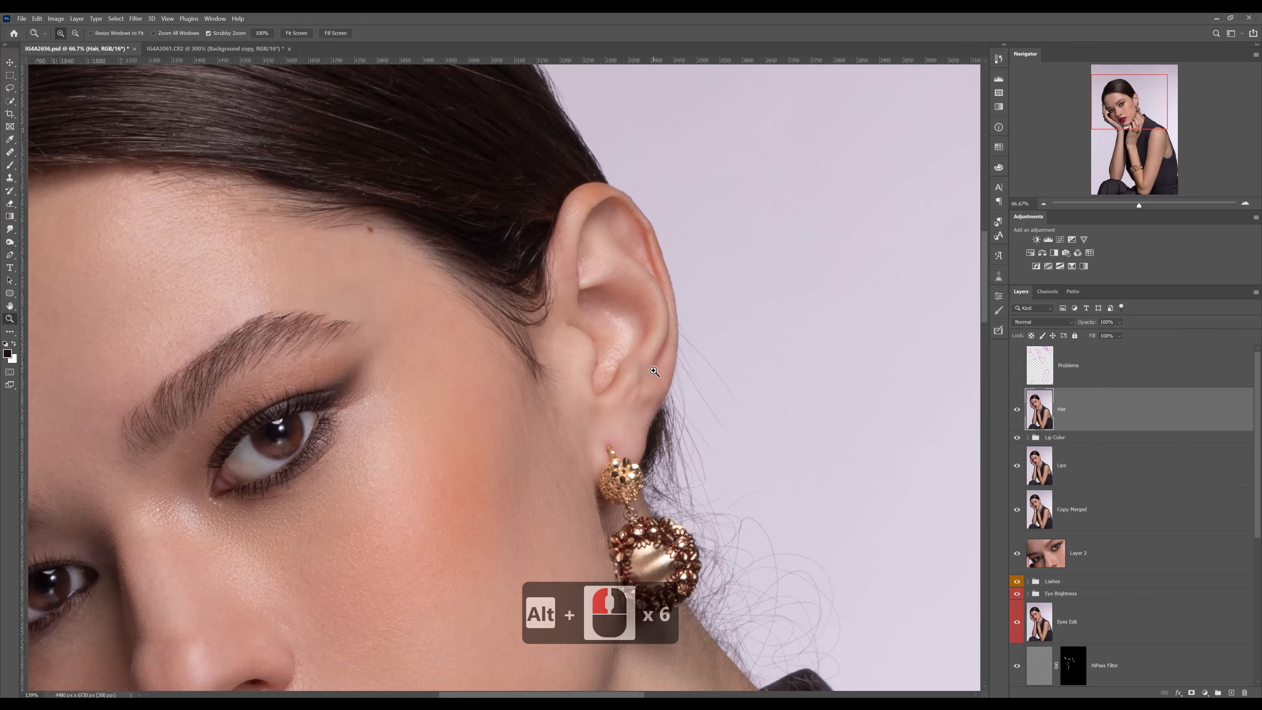
drag(562, 263, 588, 271)
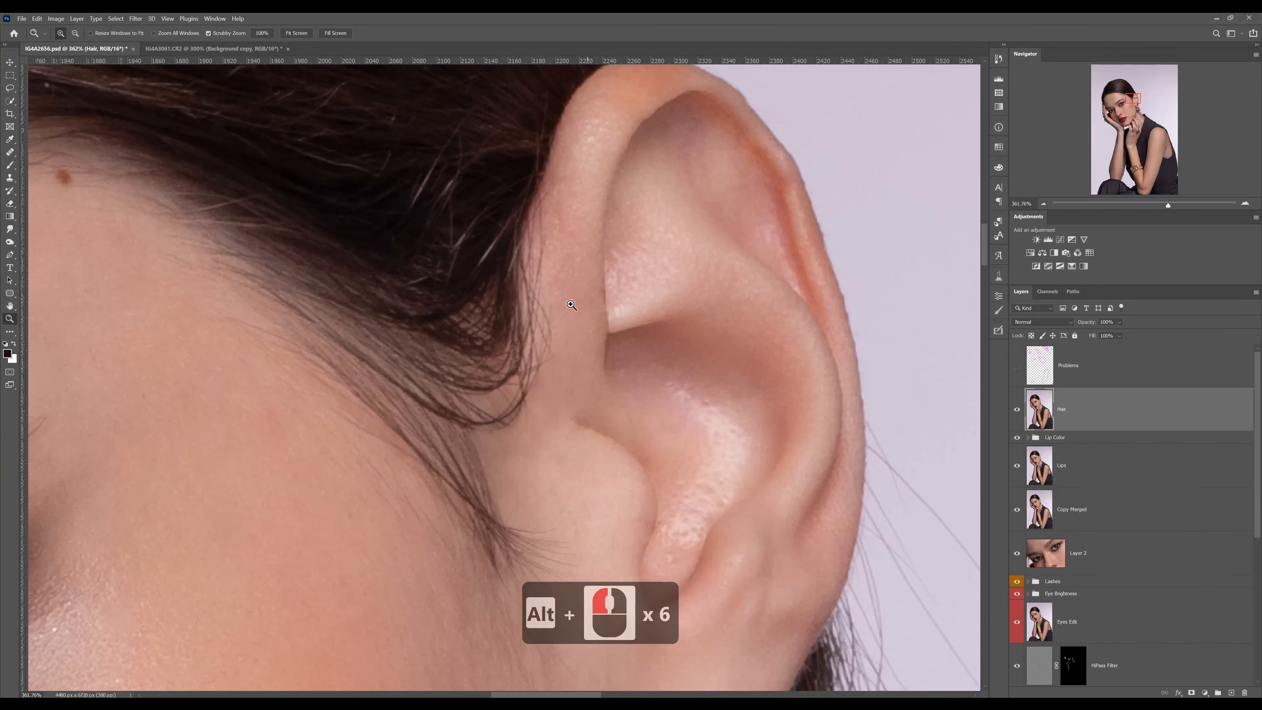
Touch up the skin between the hair edge and the ear with the Healing Brush
key(o)
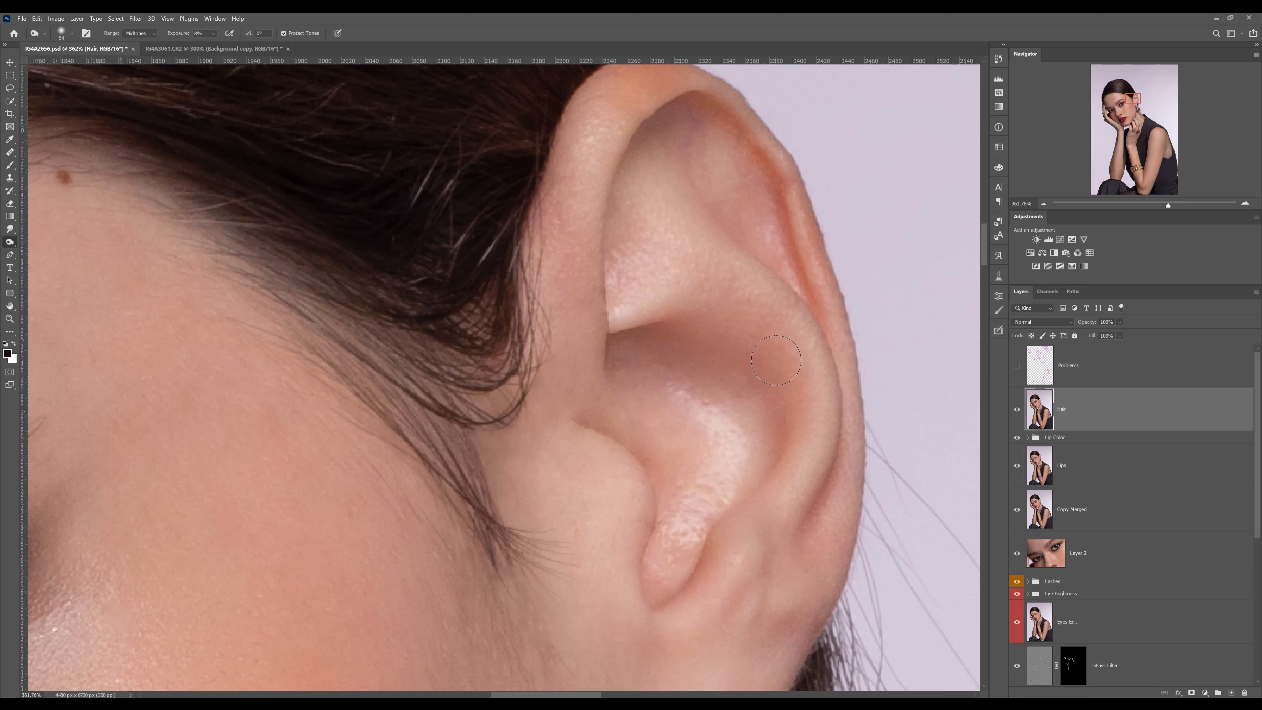
key(j)
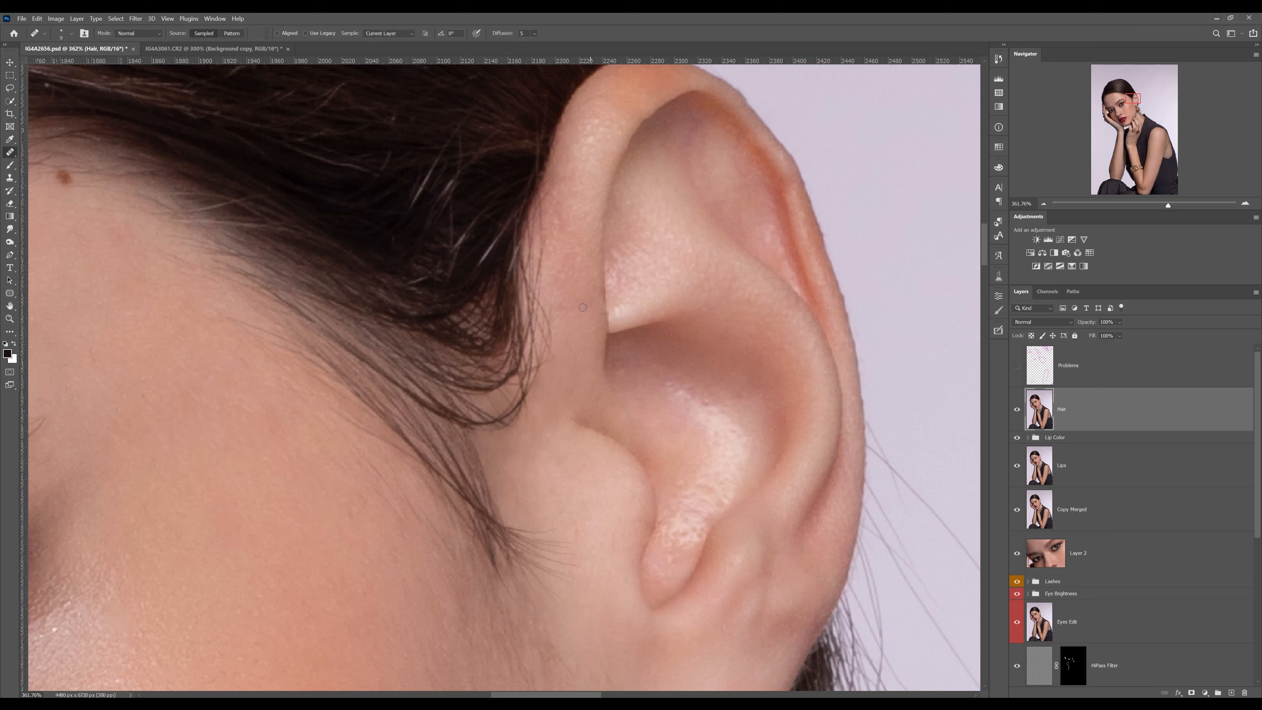
alt+click(574, 337)
Review the retouched hair across the whole head and face in the wider portrait view
click(1044, 203)
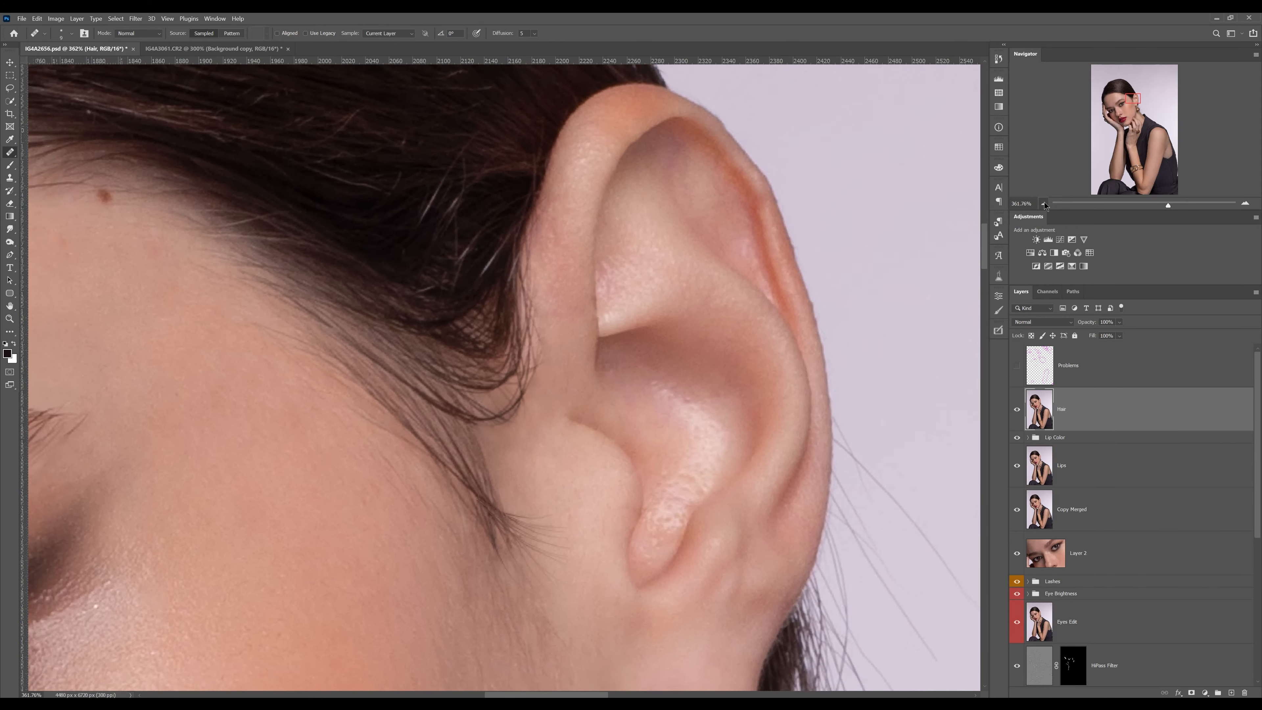
click(1044, 203)
click(1044, 204)
click(1043, 203)
click(1044, 203)
drag(571, 368, 678, 302)
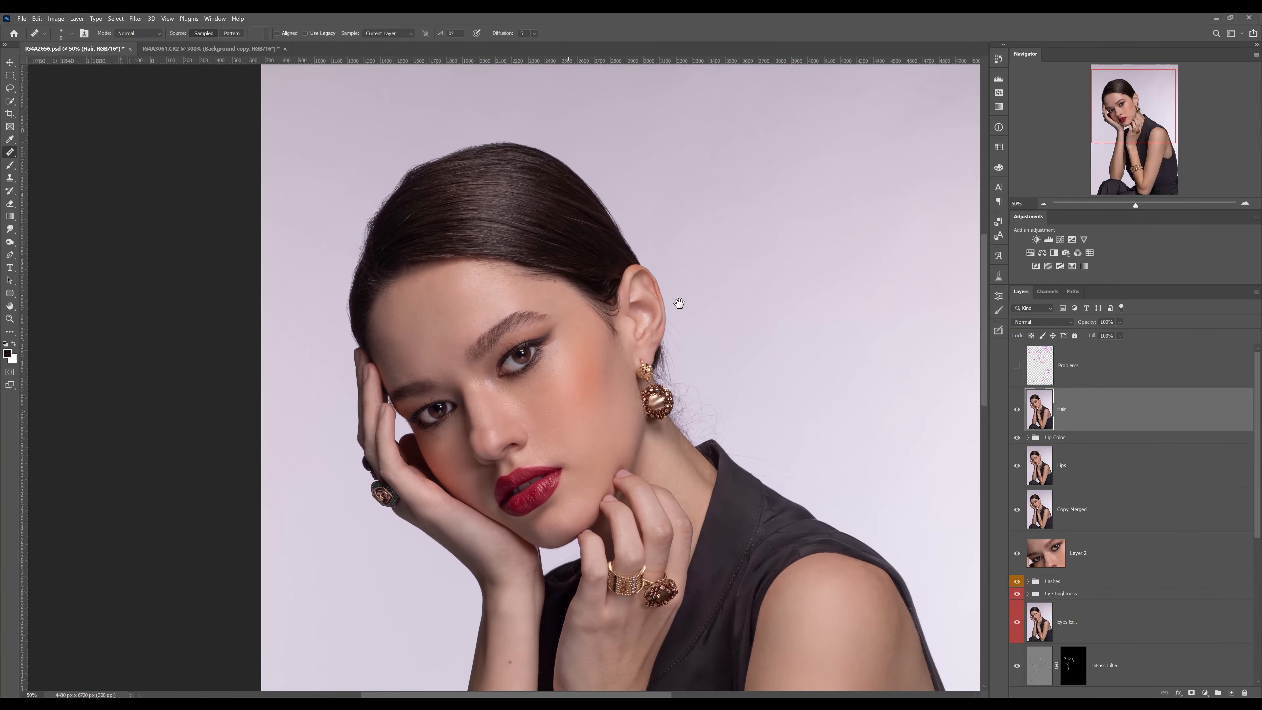
key(z)
click(638, 331)
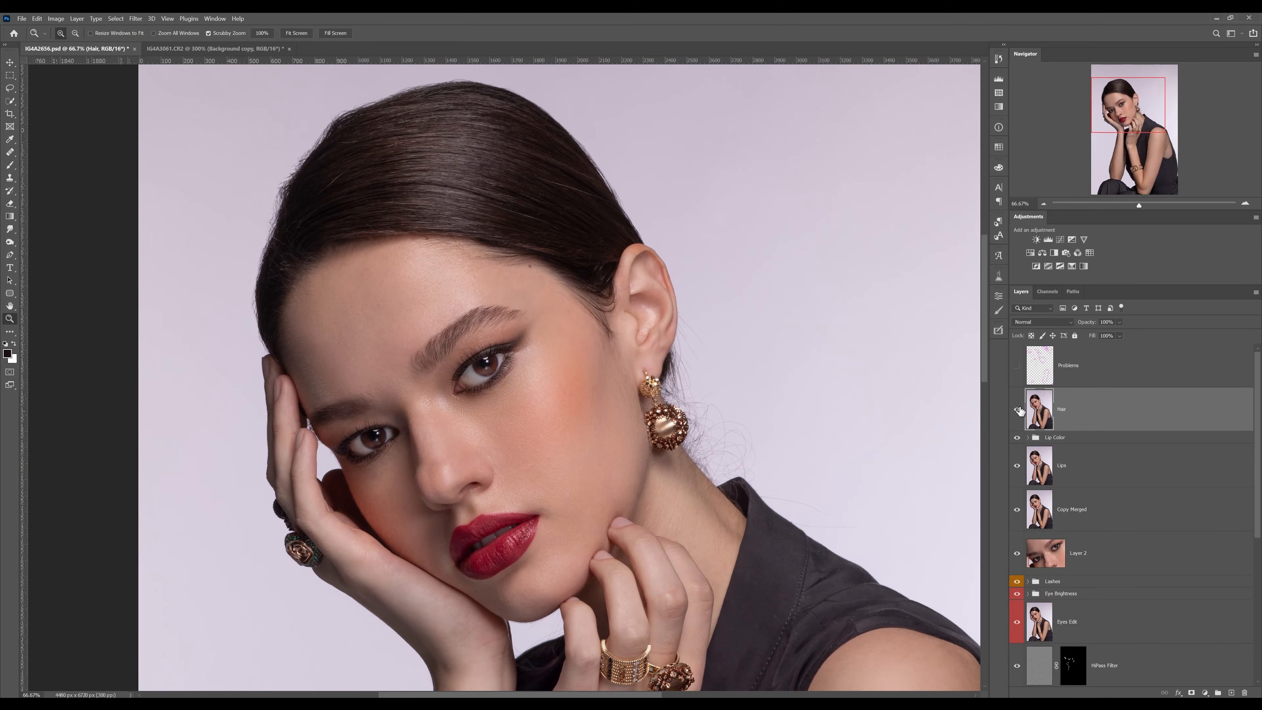
Compare the ear and sideburn area close up with the Hair layer hidden and shown
drag(632, 329, 745, 333)
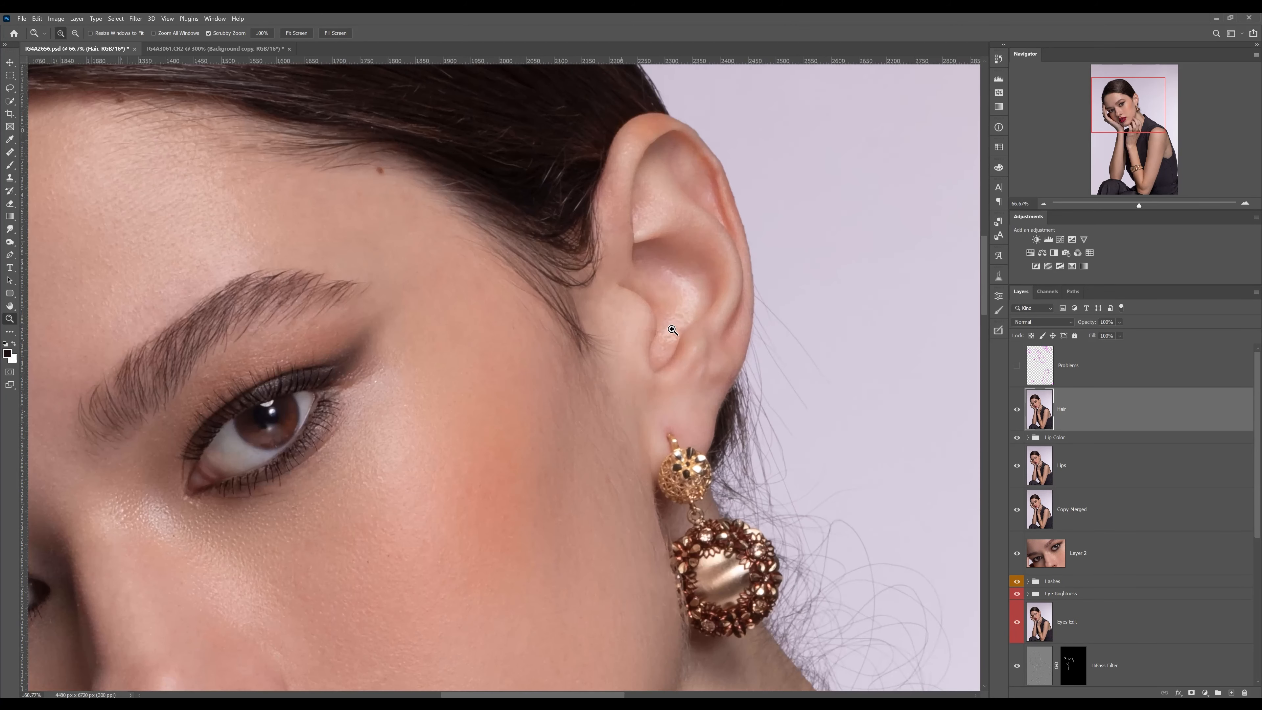
click(1015, 408)
click(1016, 408)
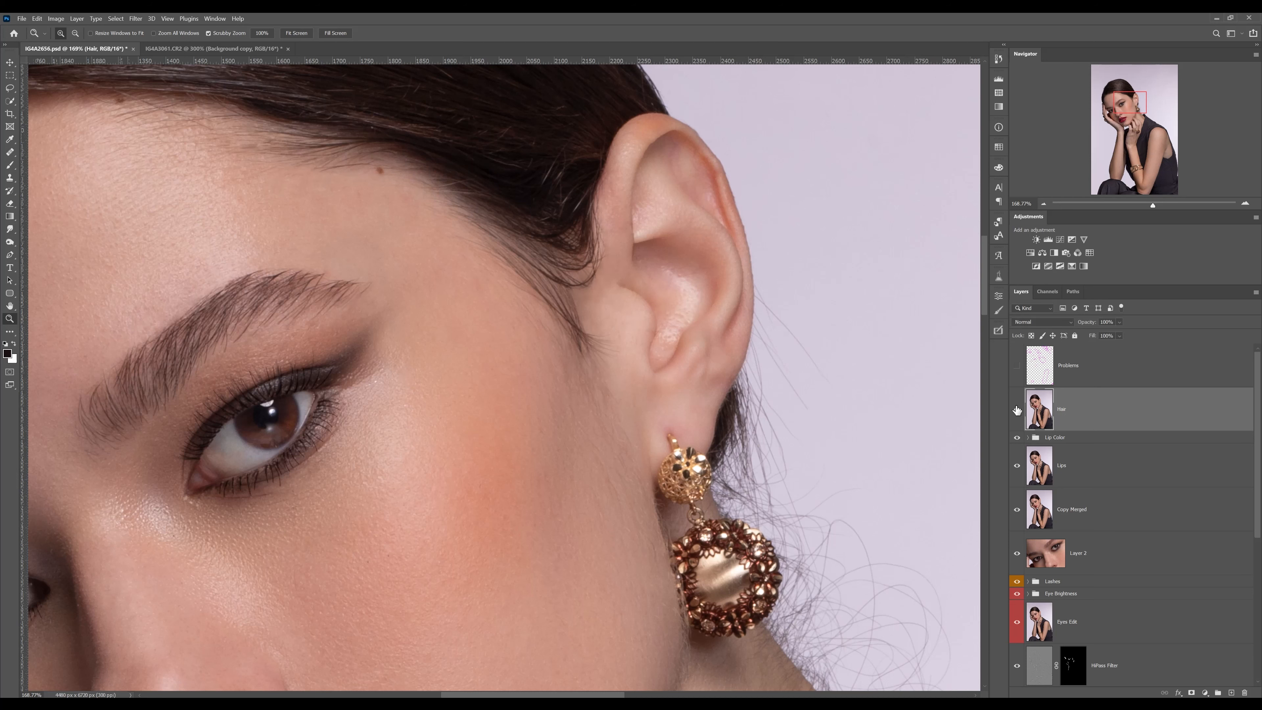
click(1017, 408)
click(1017, 408)
click(1017, 409)
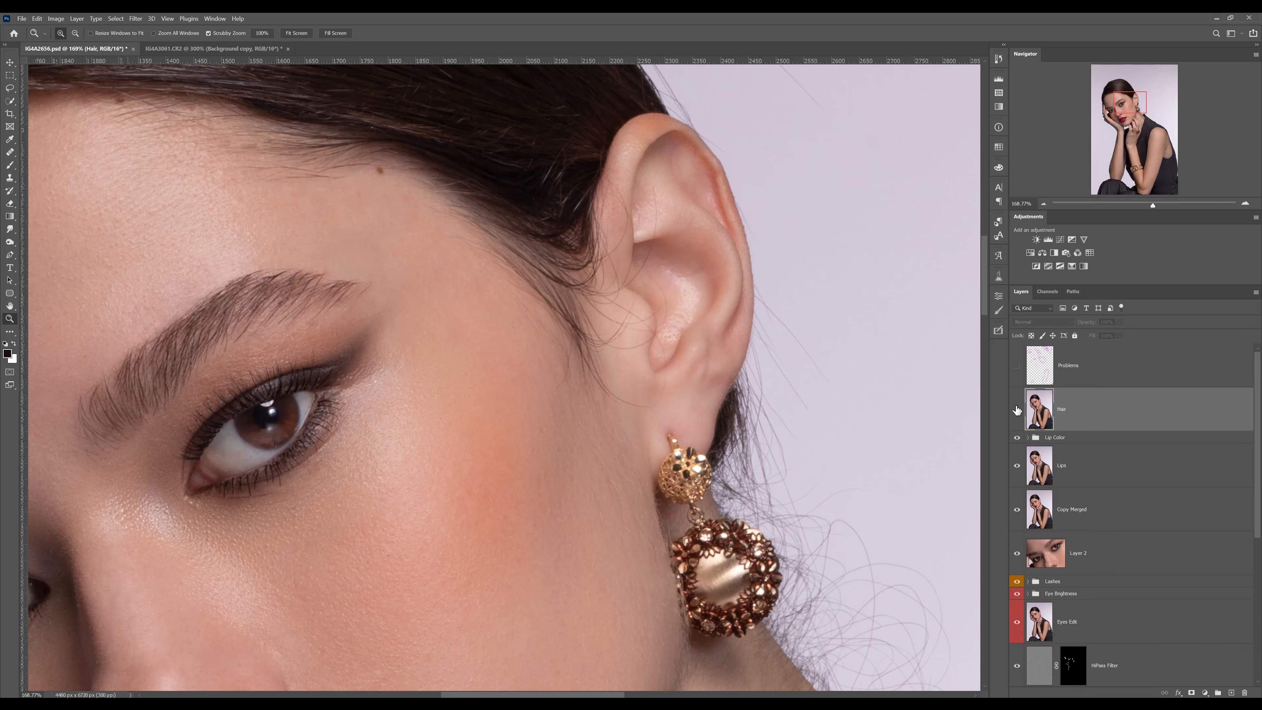
click(1017, 409)
Compare the forehead hairline before and after the Hair layer's retouching and inspect the hair up to the crown
drag(504, 248, 785, 367)
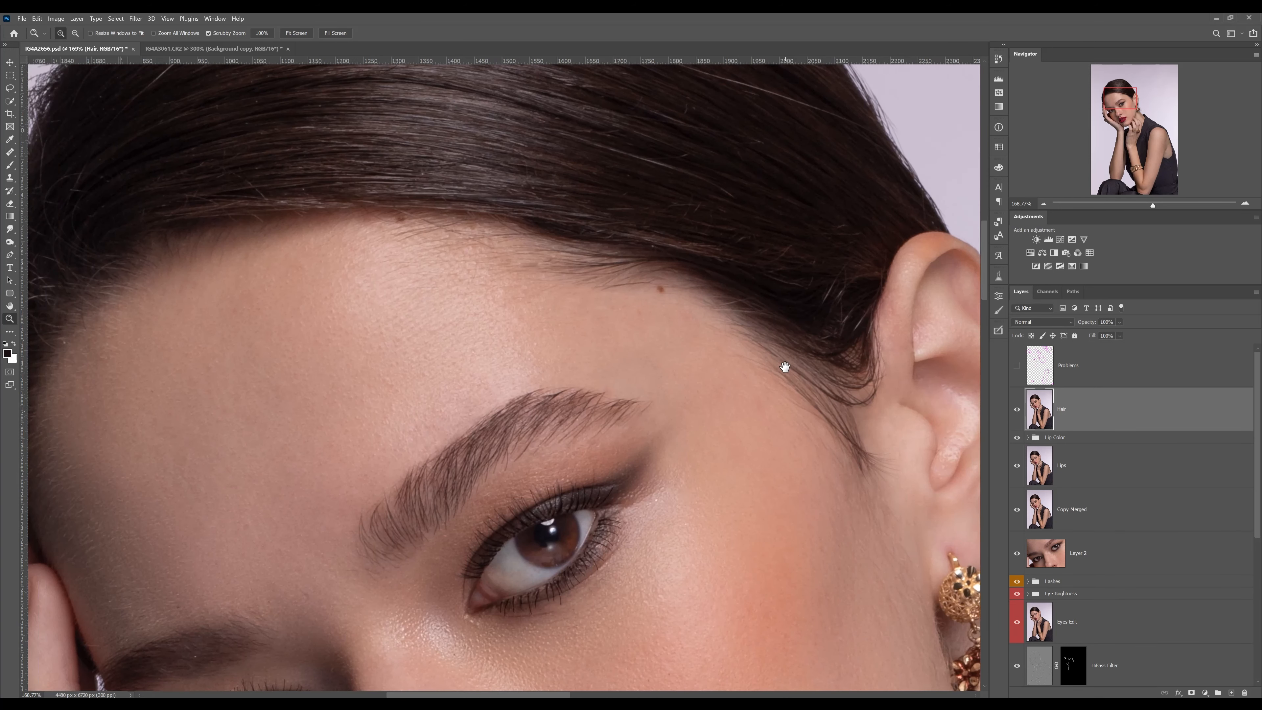
click(1017, 411)
click(1017, 410)
drag(619, 254, 809, 439)
drag(706, 276, 730, 370)
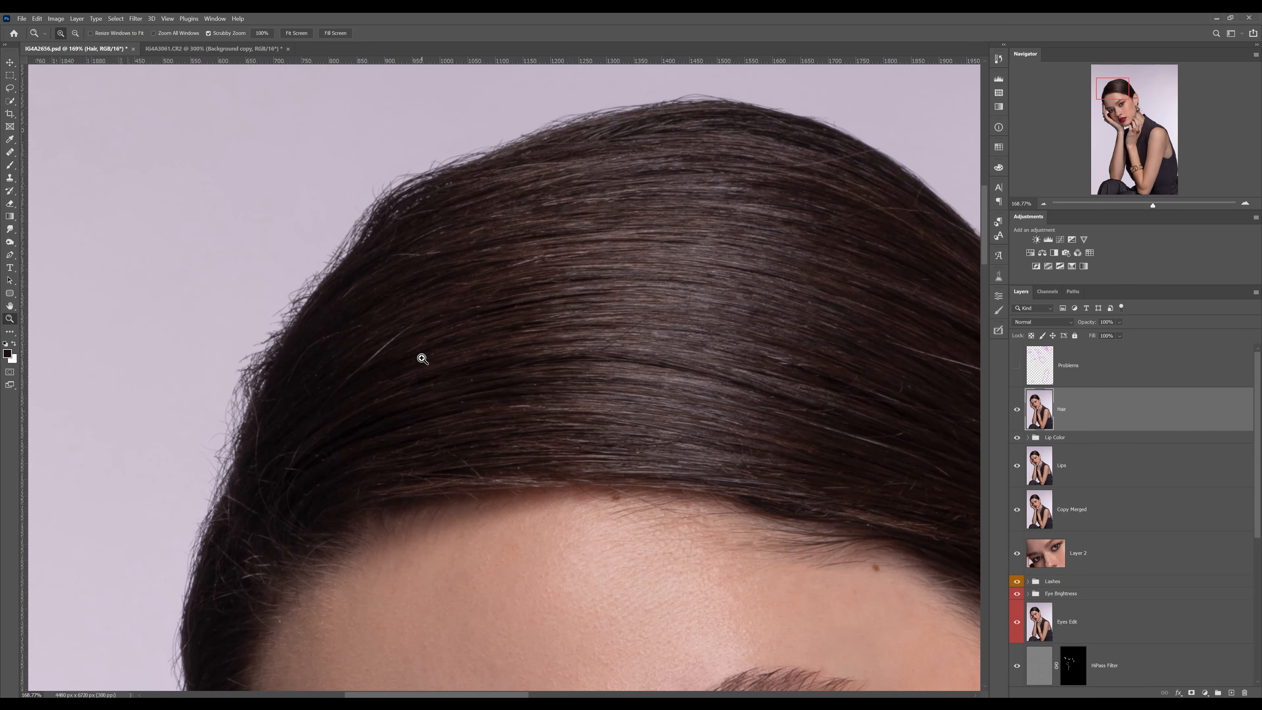
With the Smudge Tool at 97% strength, pull fine strands outward along the hair outline on the head's upper-left side
drag(321, 374, 432, 298)
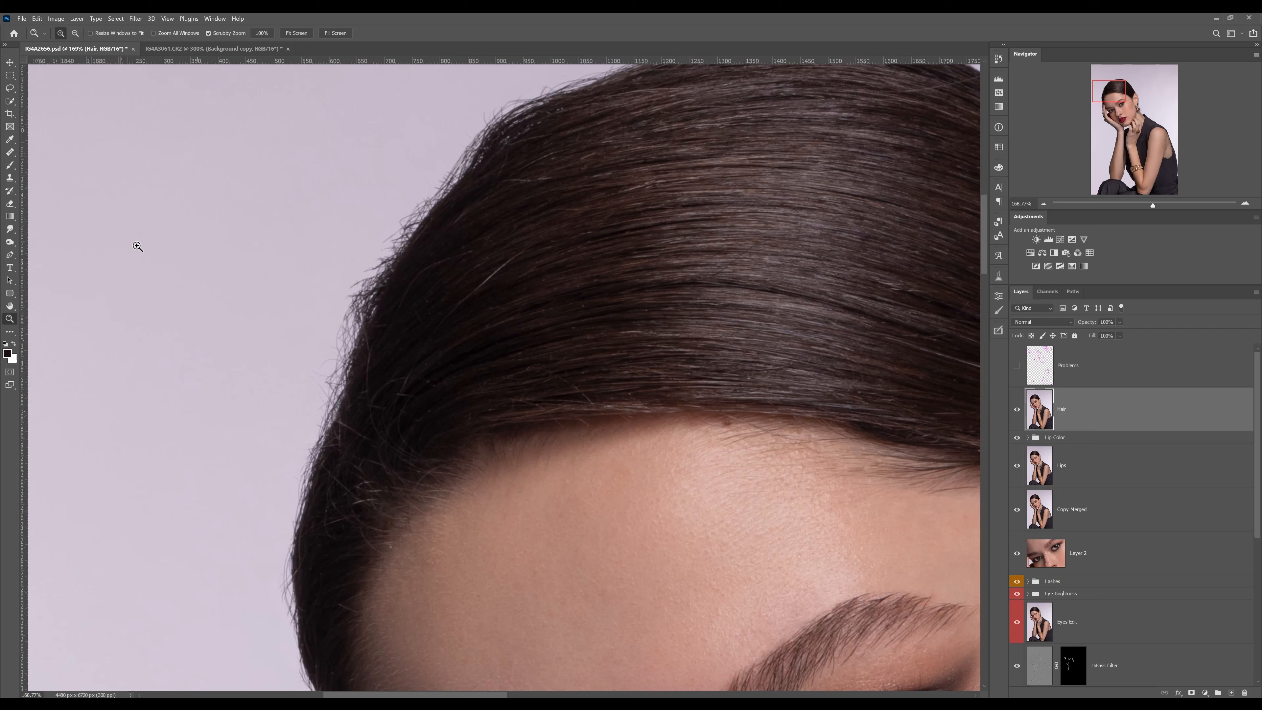
click(15, 231)
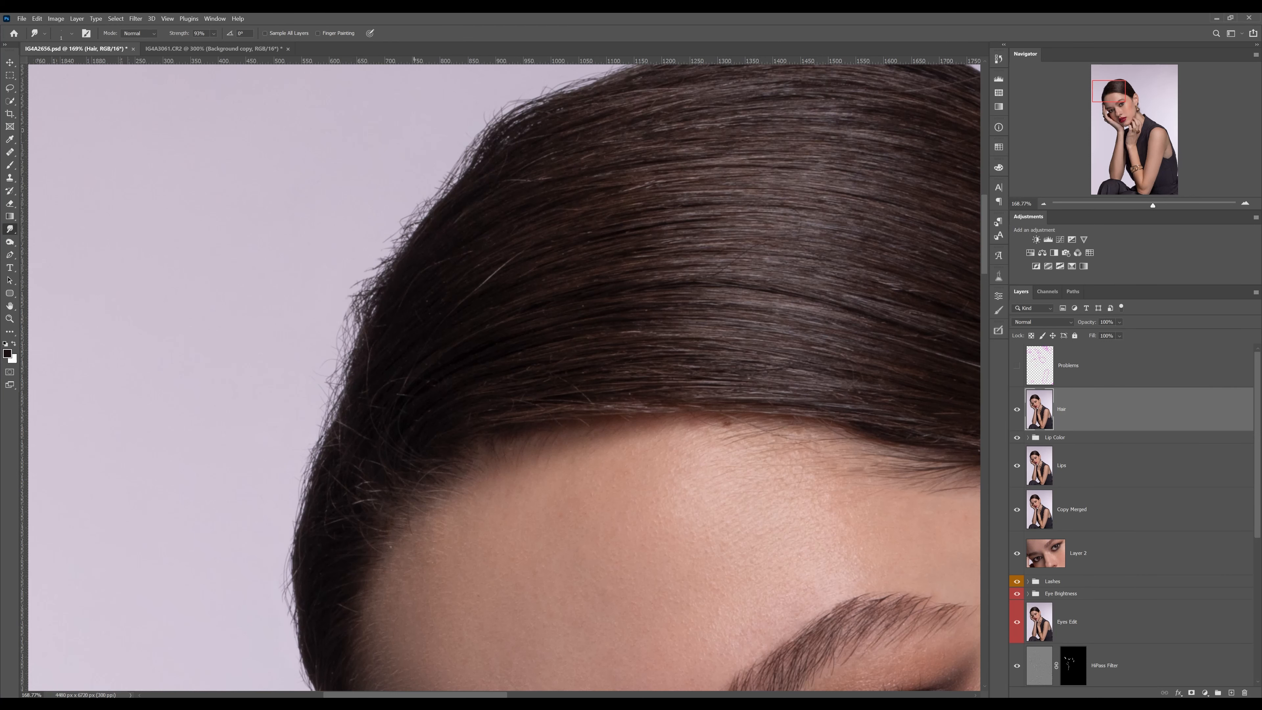
click(407, 211)
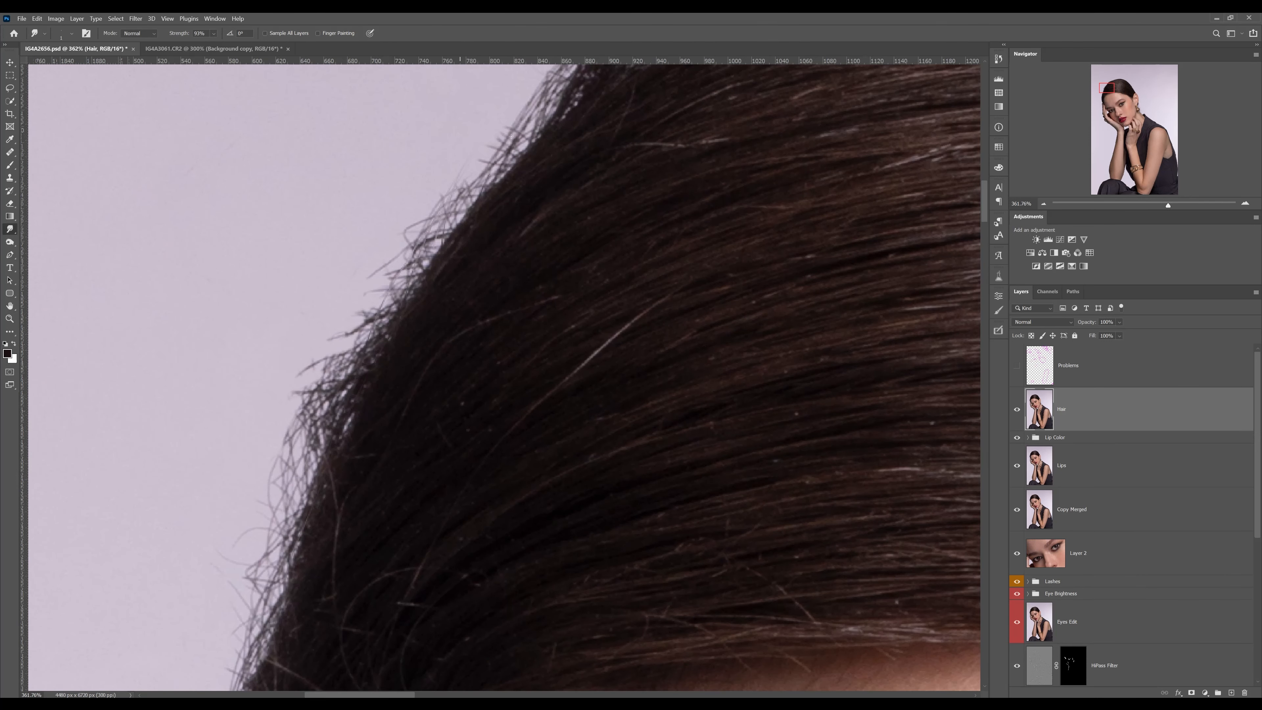
drag(480, 176, 472, 281)
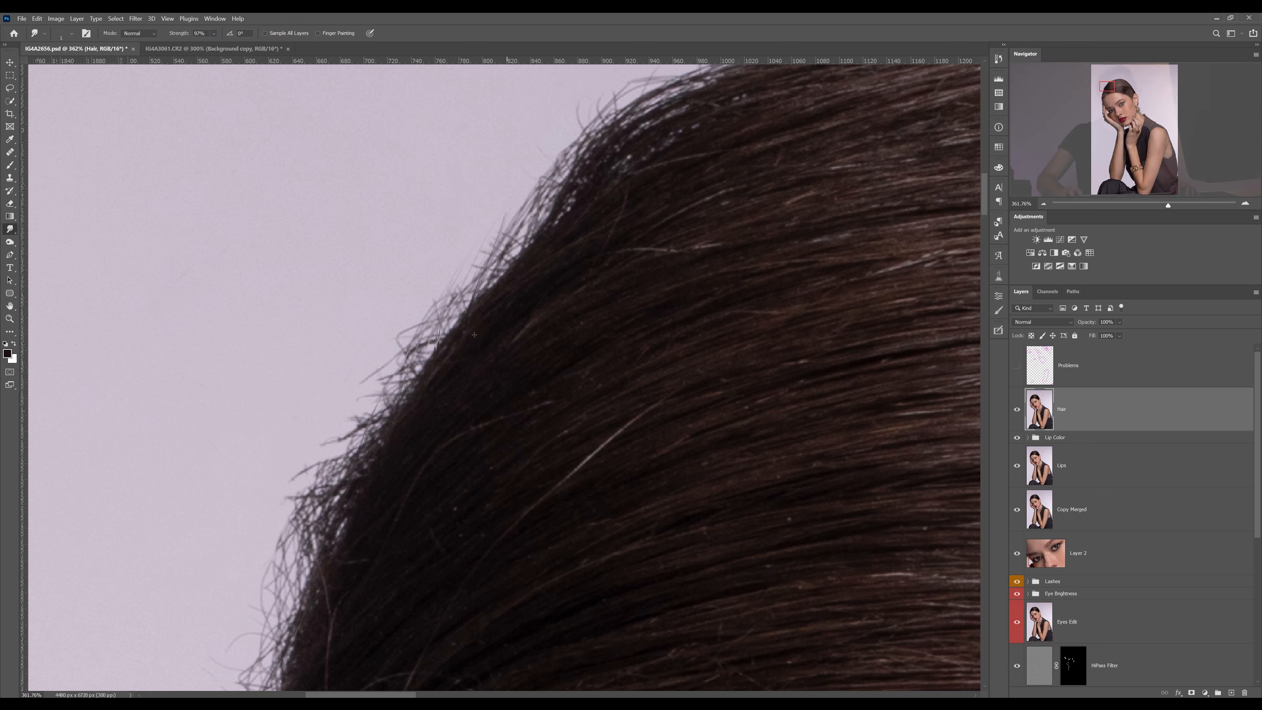
drag(552, 183, 593, 235)
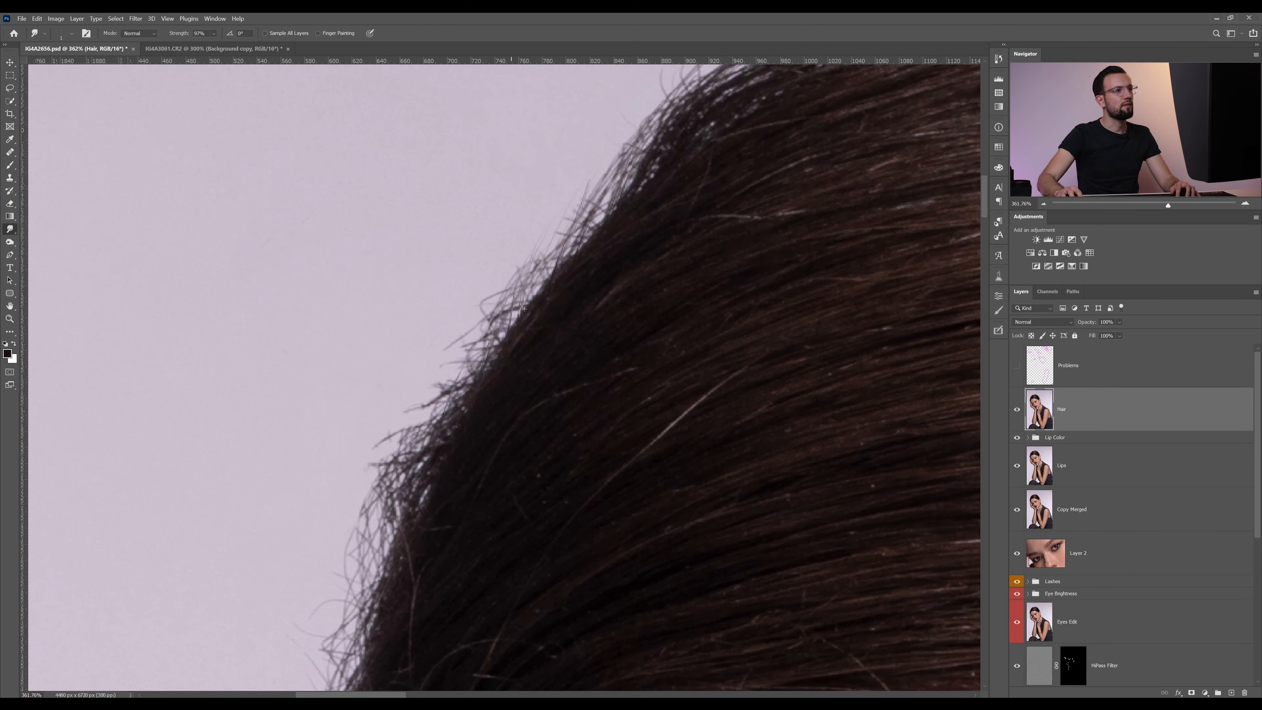
mouse_move(523, 309)
mouse_down()
mouse_move(549, 244)
mouse_move(545, 273)
mouse_up()
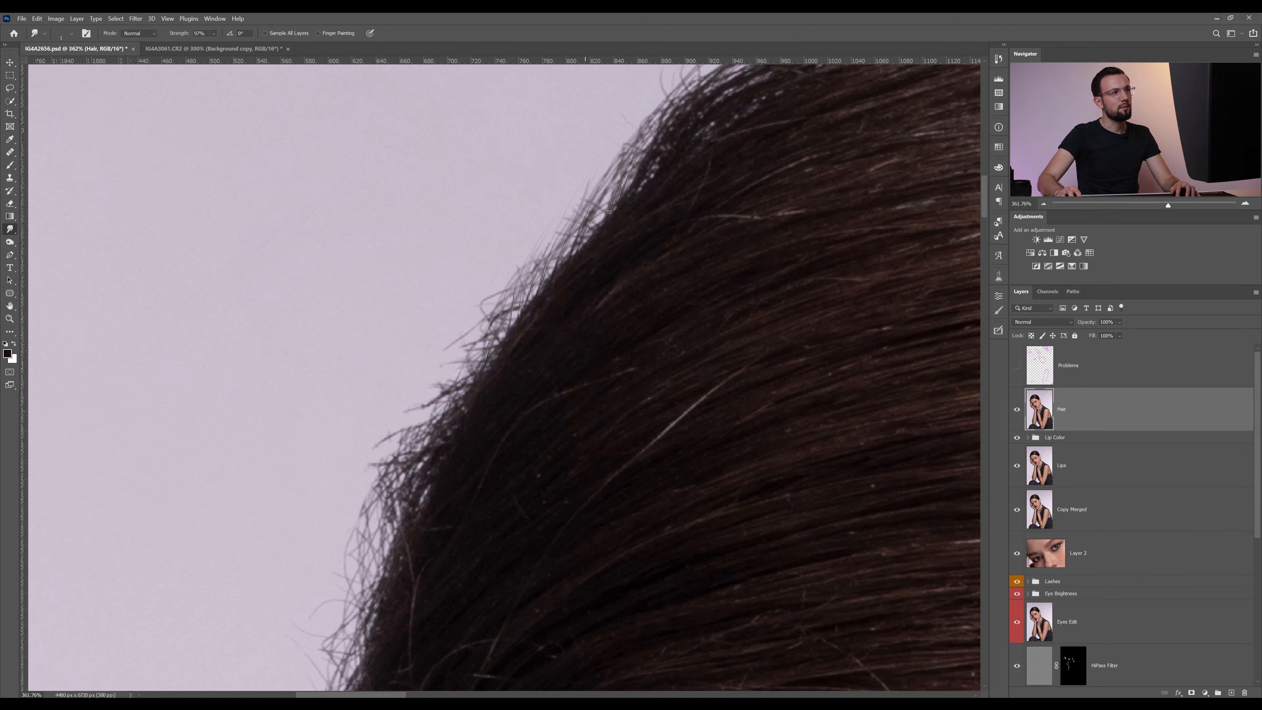
mouse_move(701, 180)
mouse_down()
mouse_move(541, 285)
mouse_move(518, 332)
mouse_move(487, 355)
mouse_up()
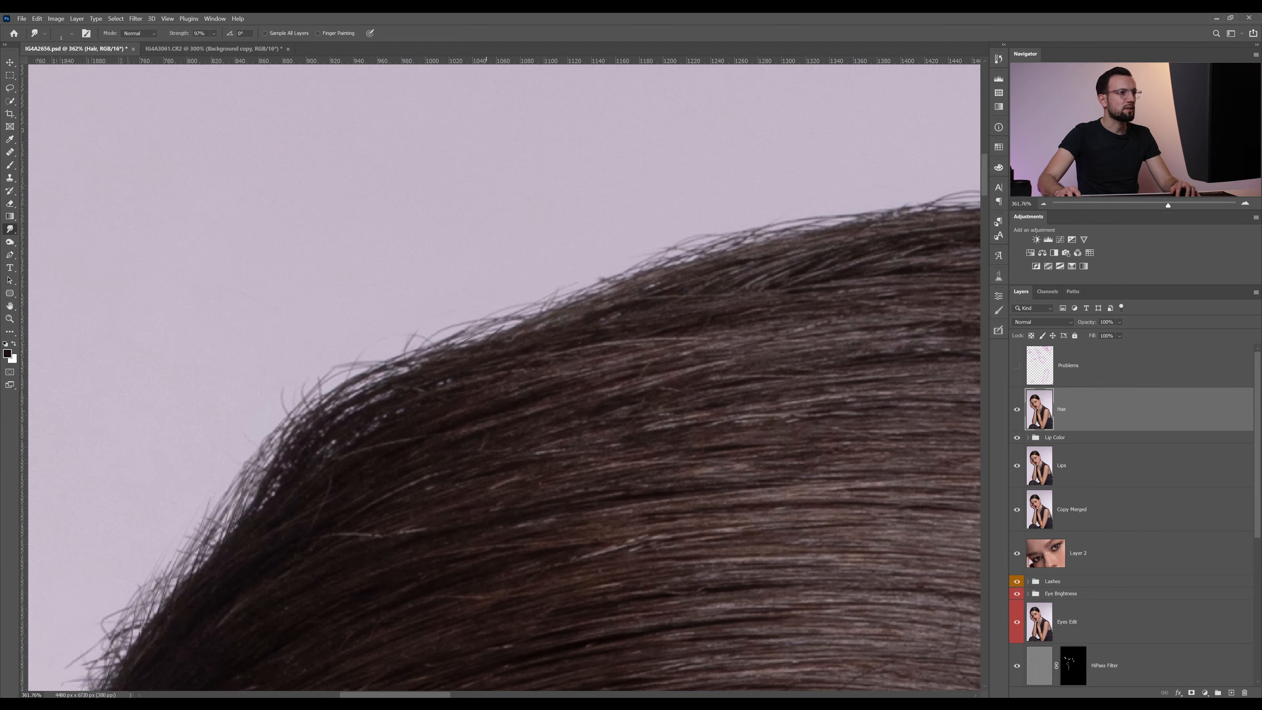
drag(556, 297, 725, 224)
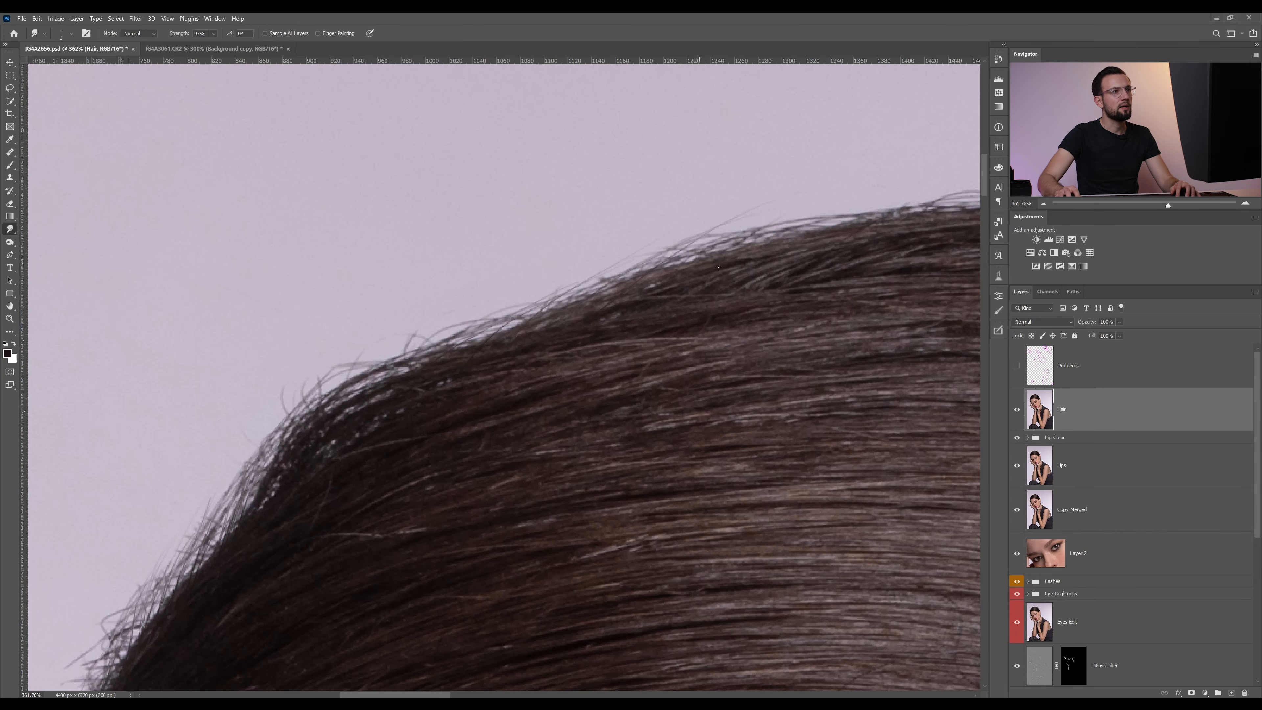
Smudge several thin flyaway strands out of the hair edge along the crown and its right slope
drag(884, 220, 547, 326)
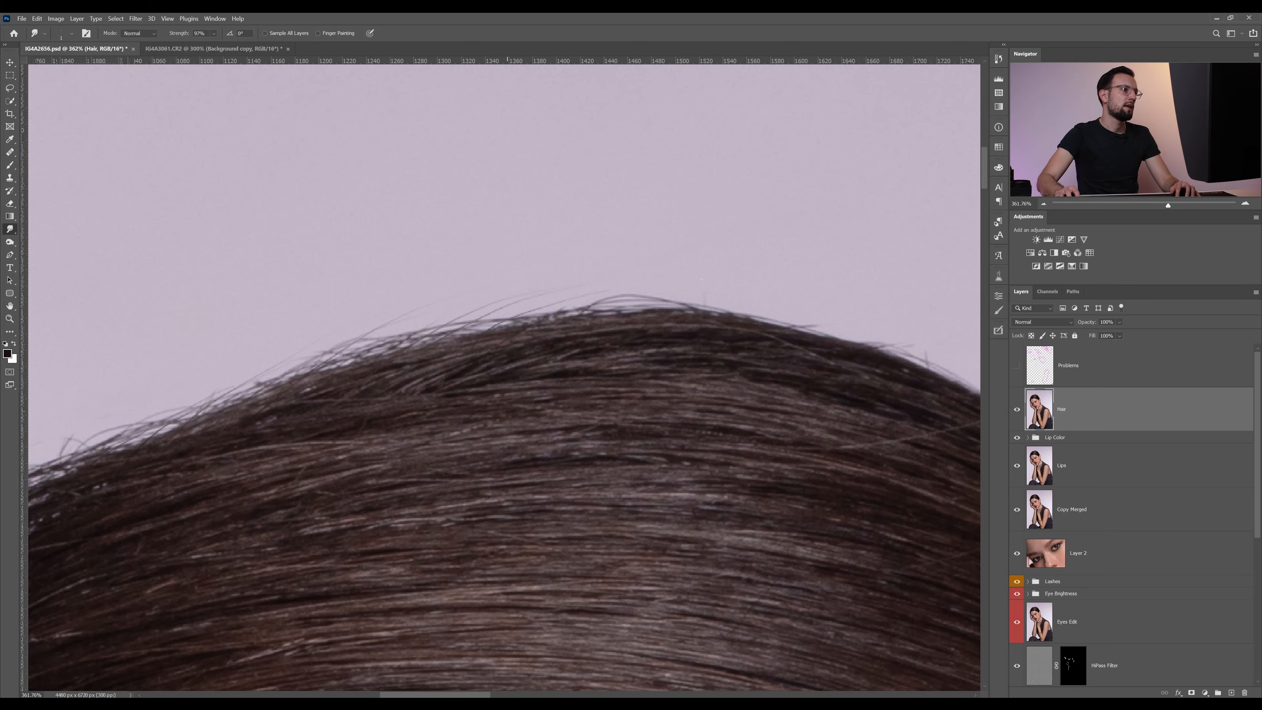
mouse_move(664, 308)
mouse_down()
mouse_move(790, 301)
mouse_move(943, 329)
mouse_up()
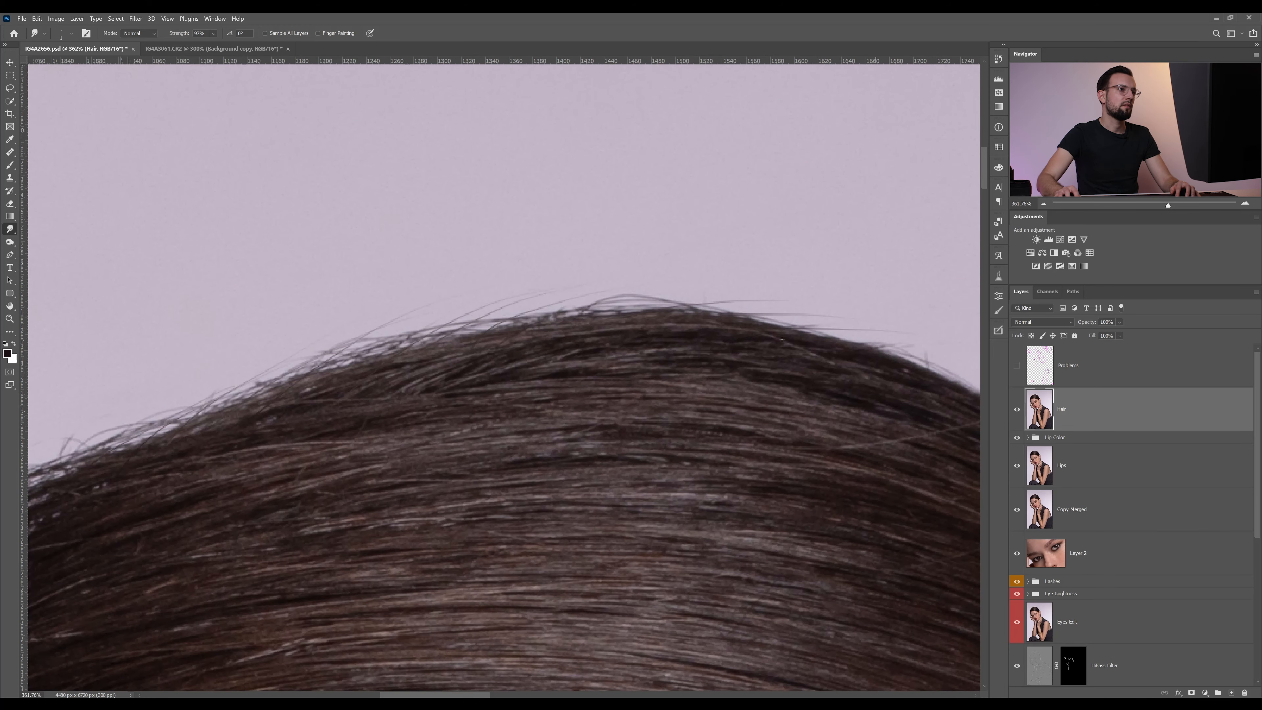
mouse_move(815, 335)
mouse_down()
mouse_move(911, 333)
mouse_move(877, 330)
mouse_up()
drag(795, 331, 890, 326)
drag(782, 326, 920, 325)
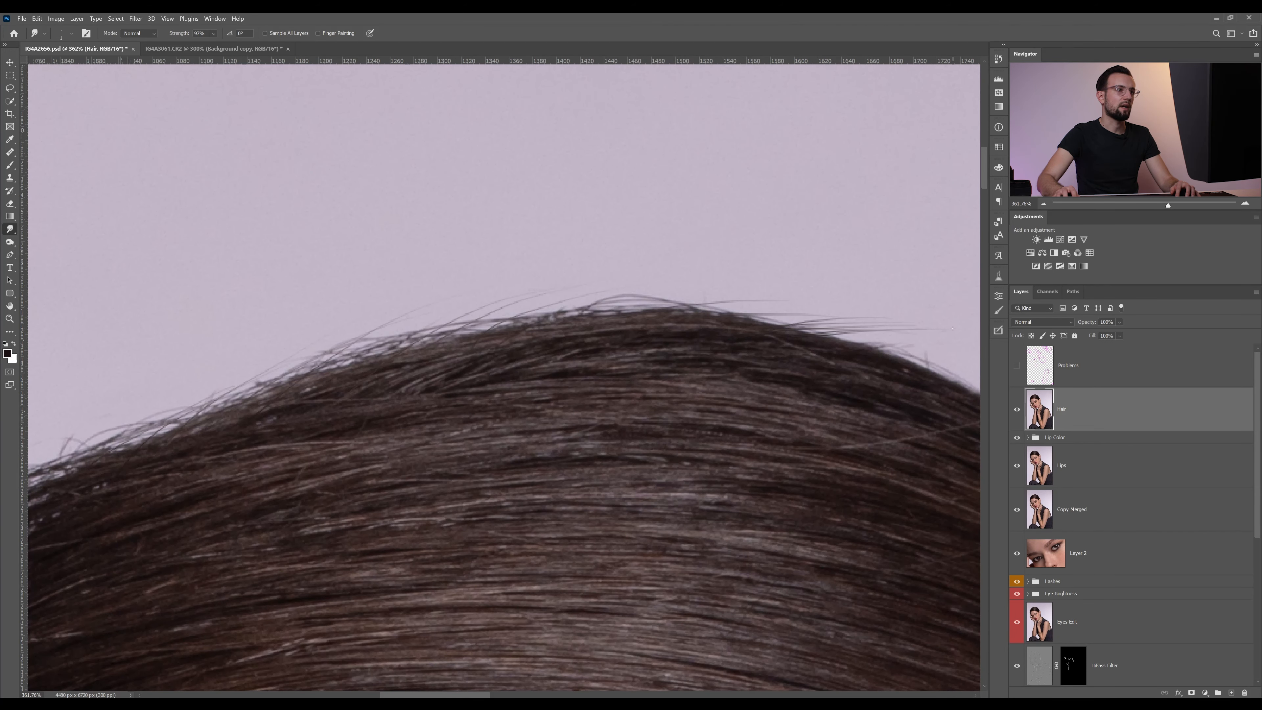
Examine the overall hair outline and head shape in wider views of the portrait
key(z)
alt+click(748, 321)
alt+click(756, 320)
alt+click(755, 320)
alt+click(760, 319)
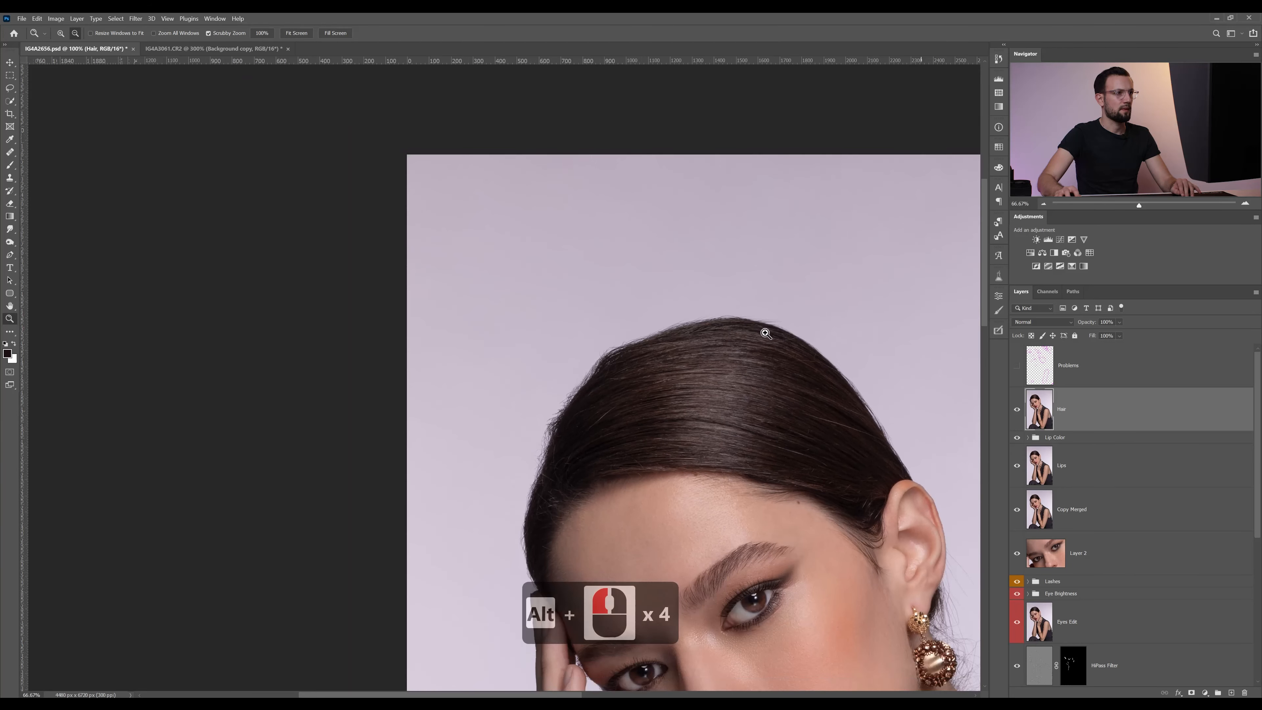
drag(797, 367, 680, 299)
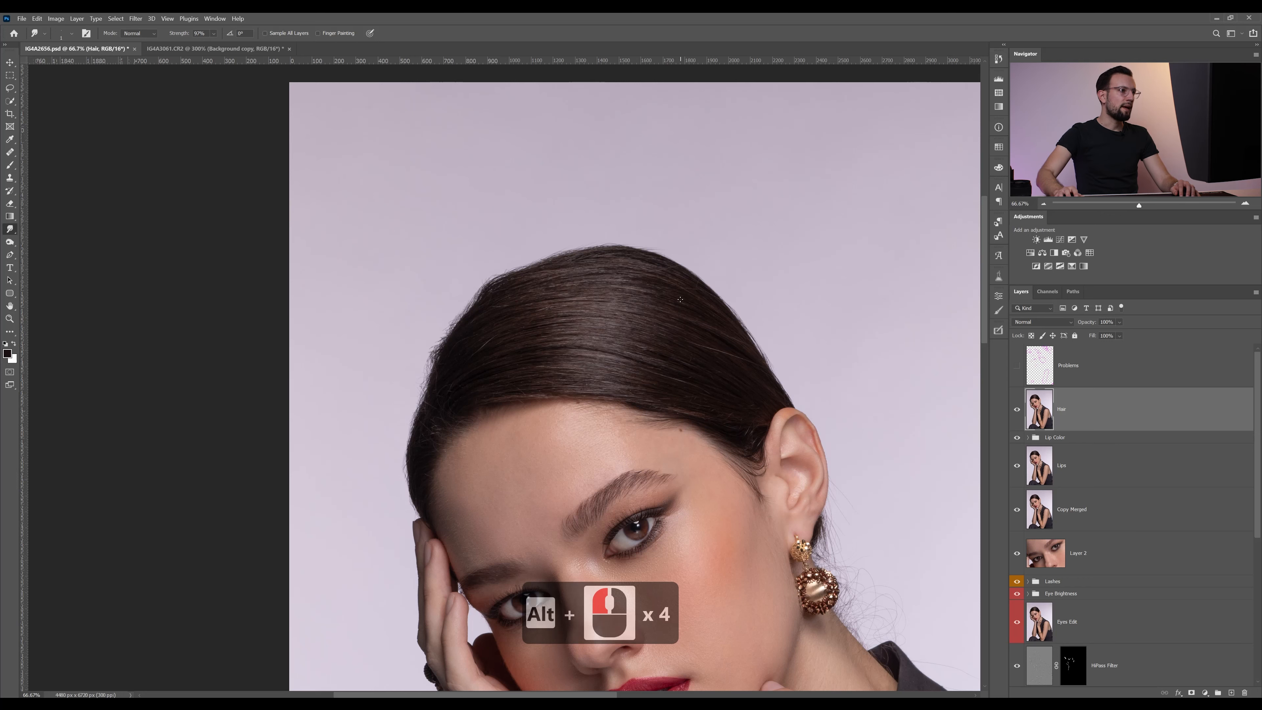
key(z)
click(445, 344)
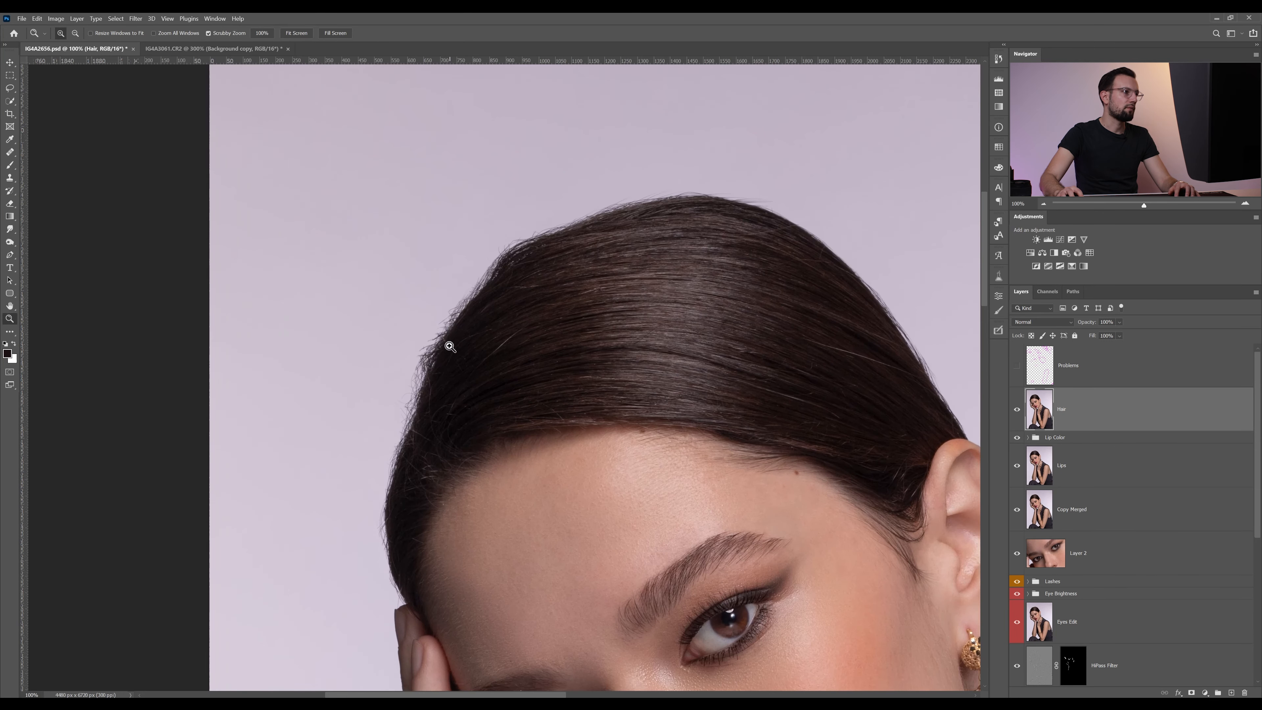
drag(457, 386, 488, 385)
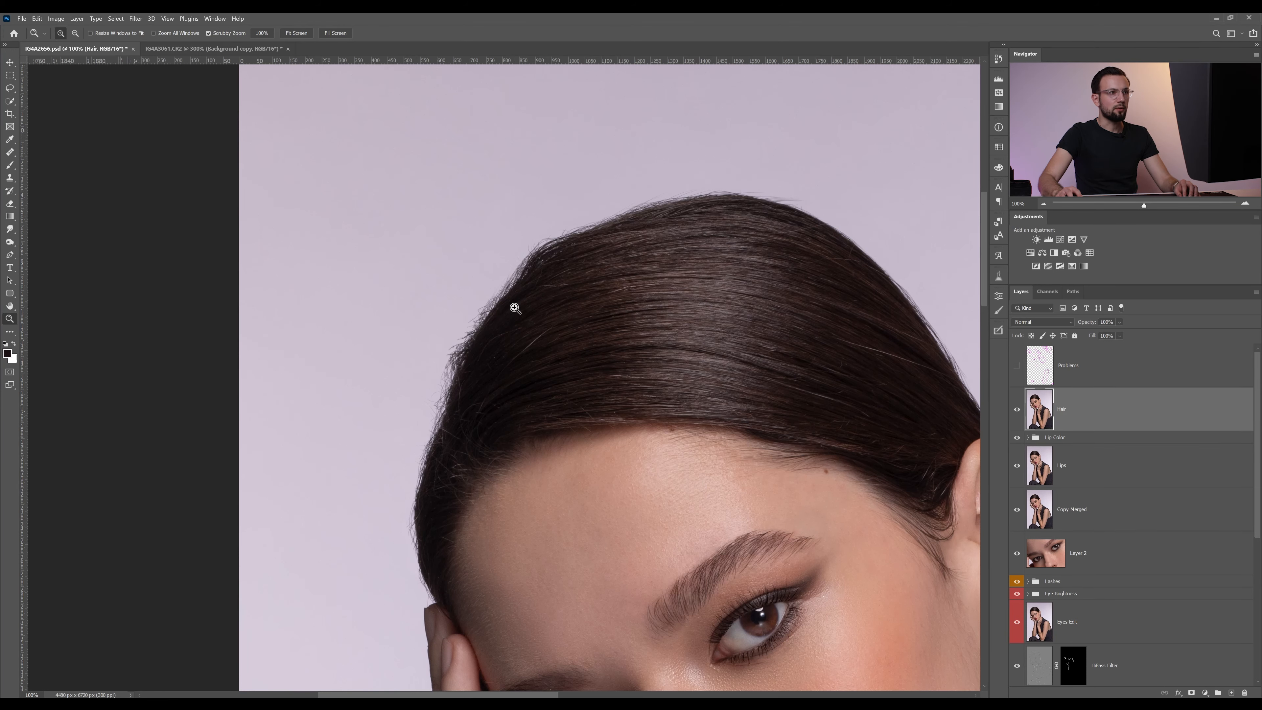
drag(644, 342, 623, 259)
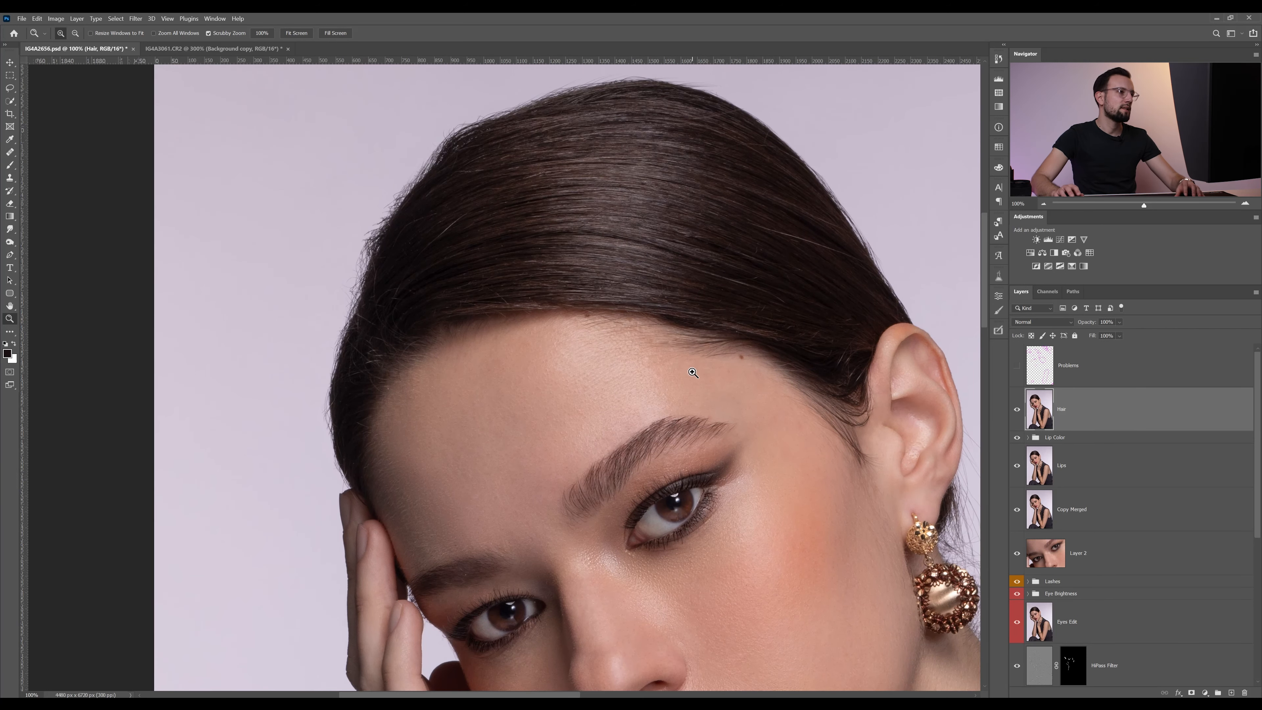
drag(571, 211, 588, 253)
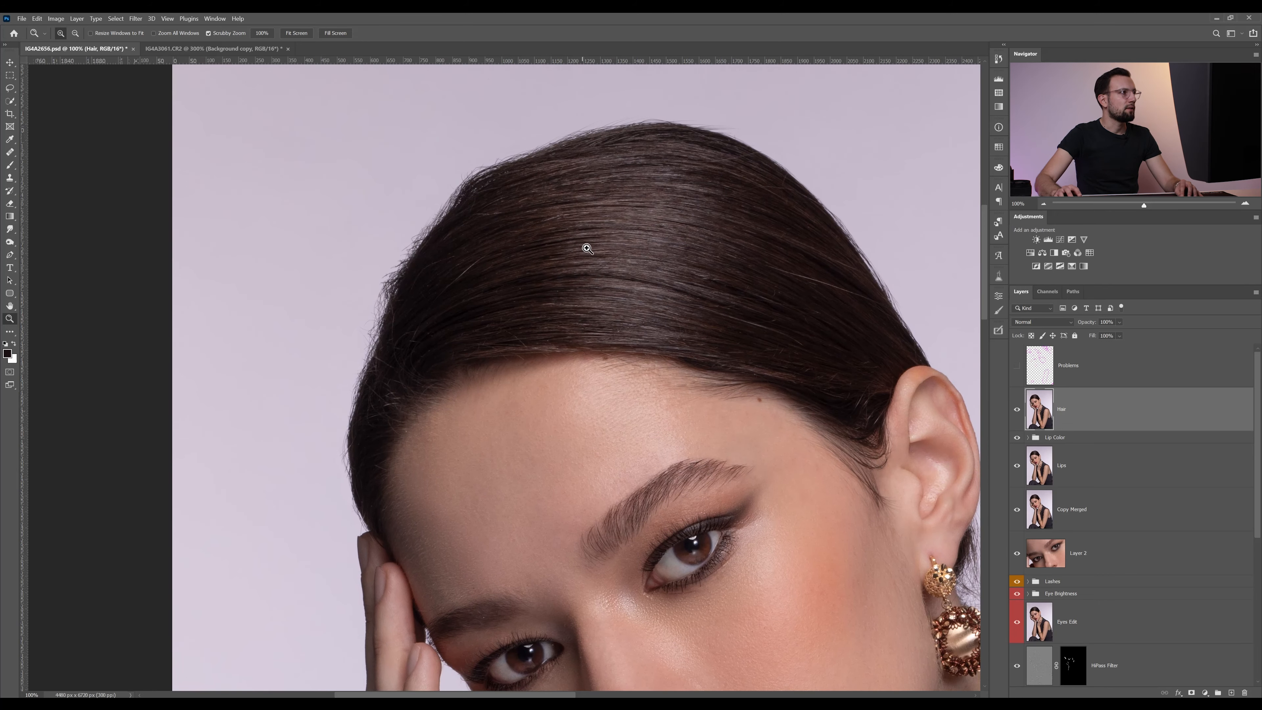
Open the Hair layer in the Liquify filter and bring the head up close at 100%
click(134, 19)
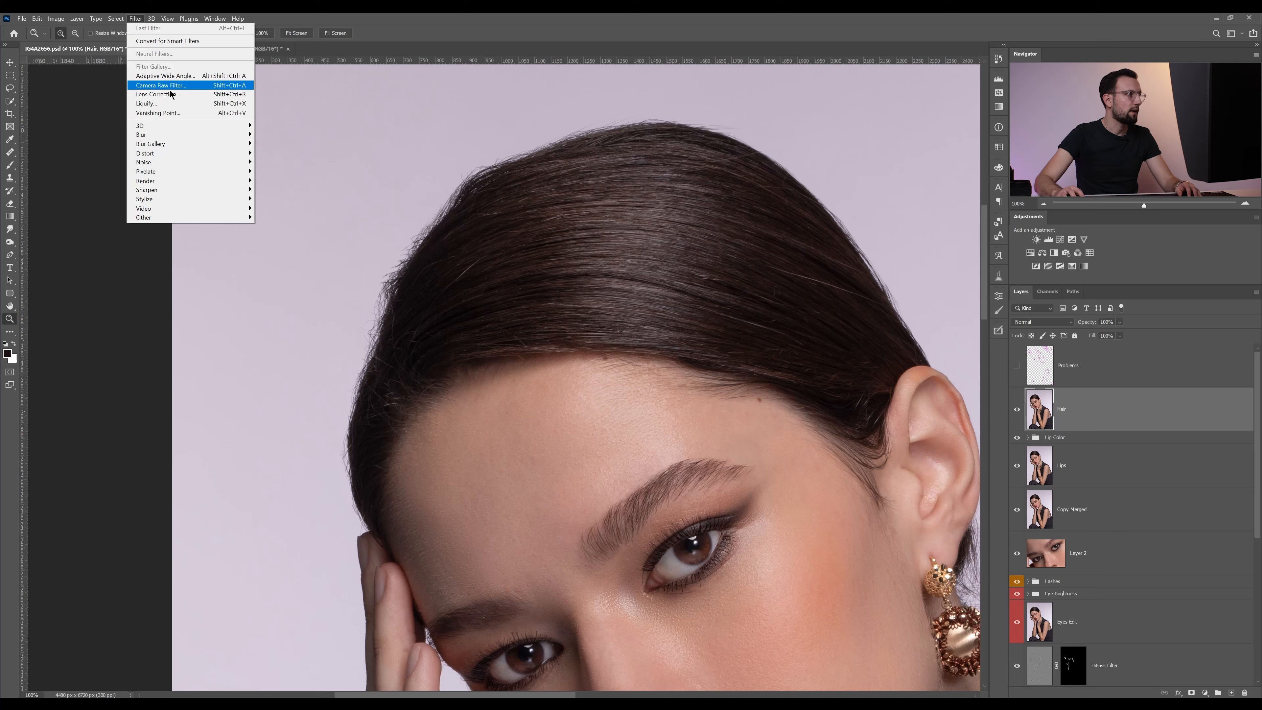
click(172, 103)
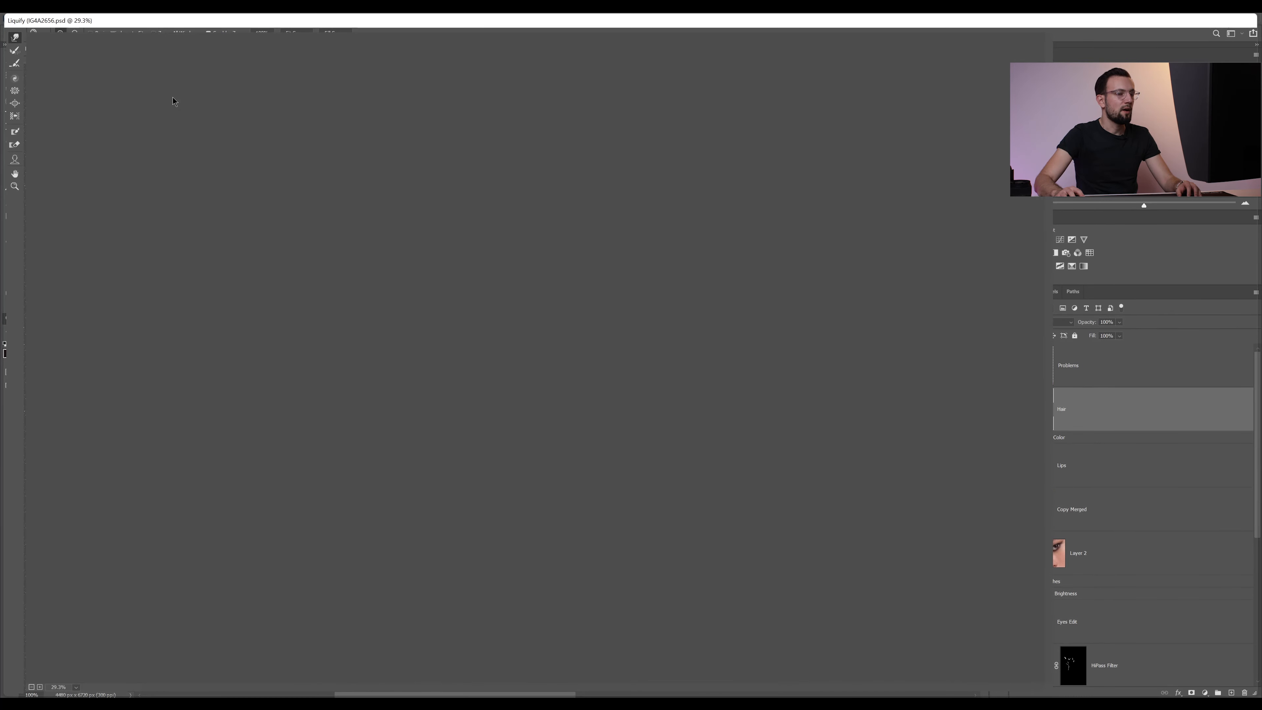
key(z)
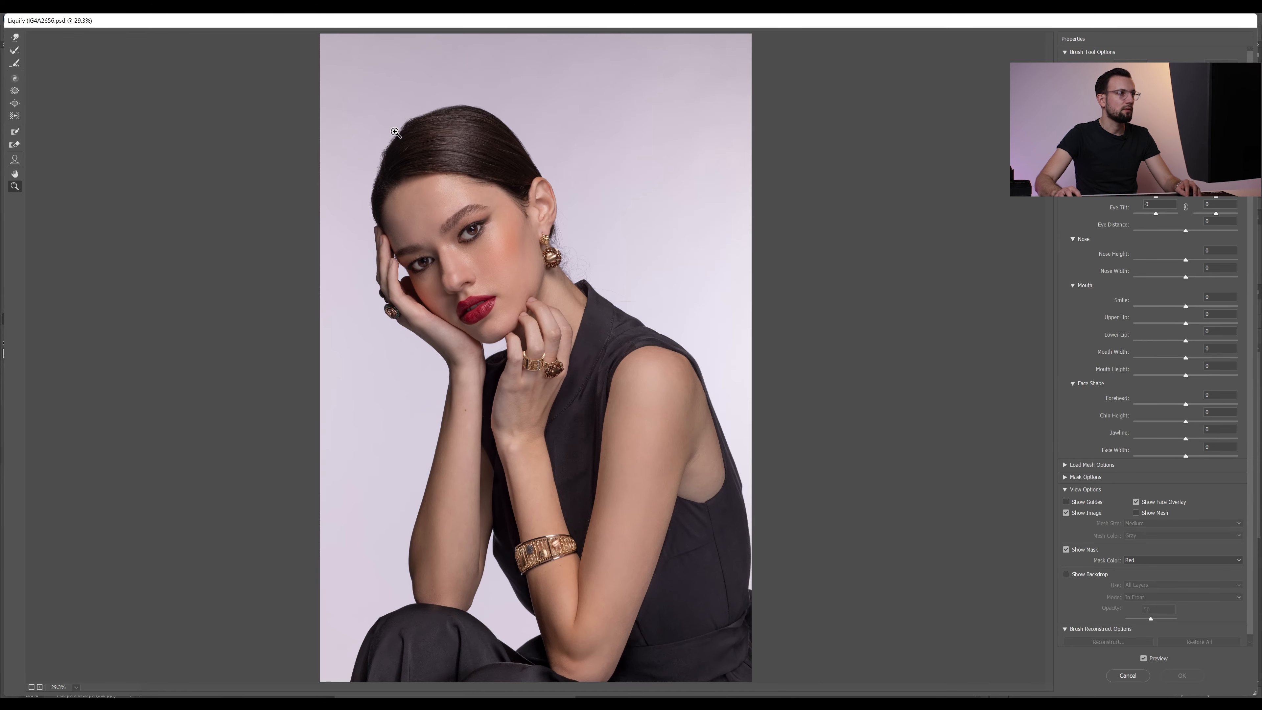
click(396, 132)
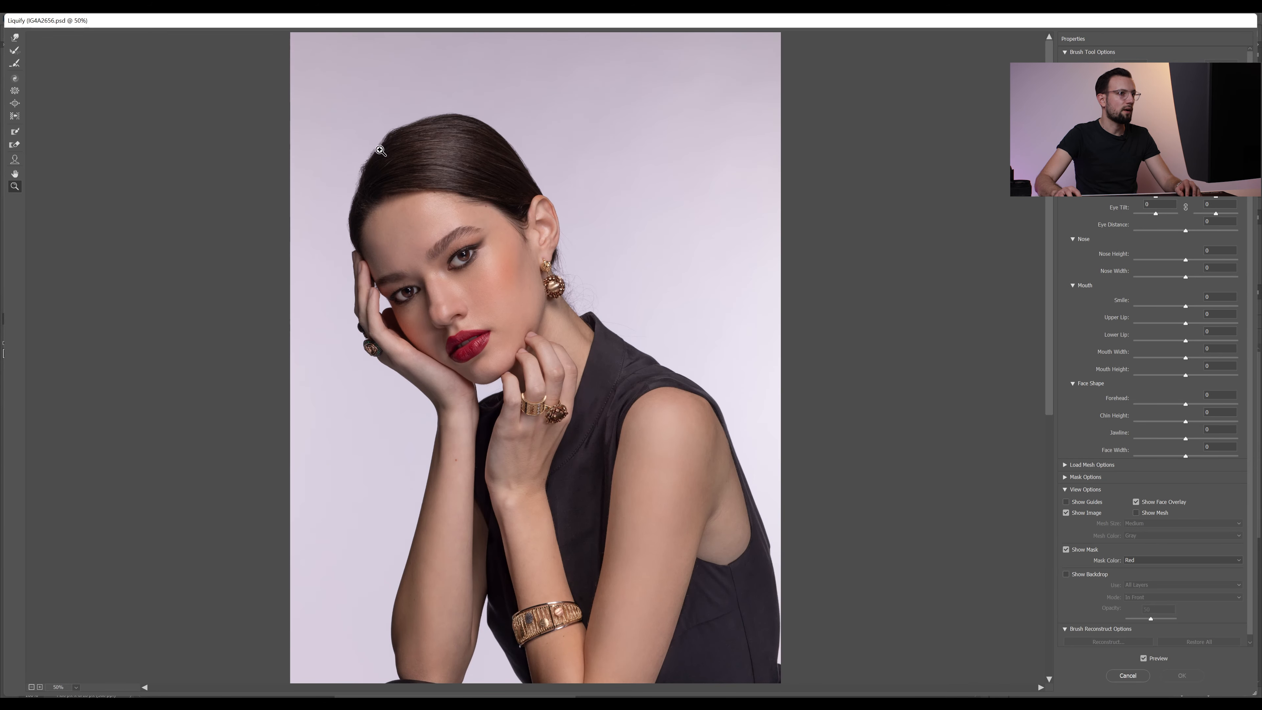
click(381, 151)
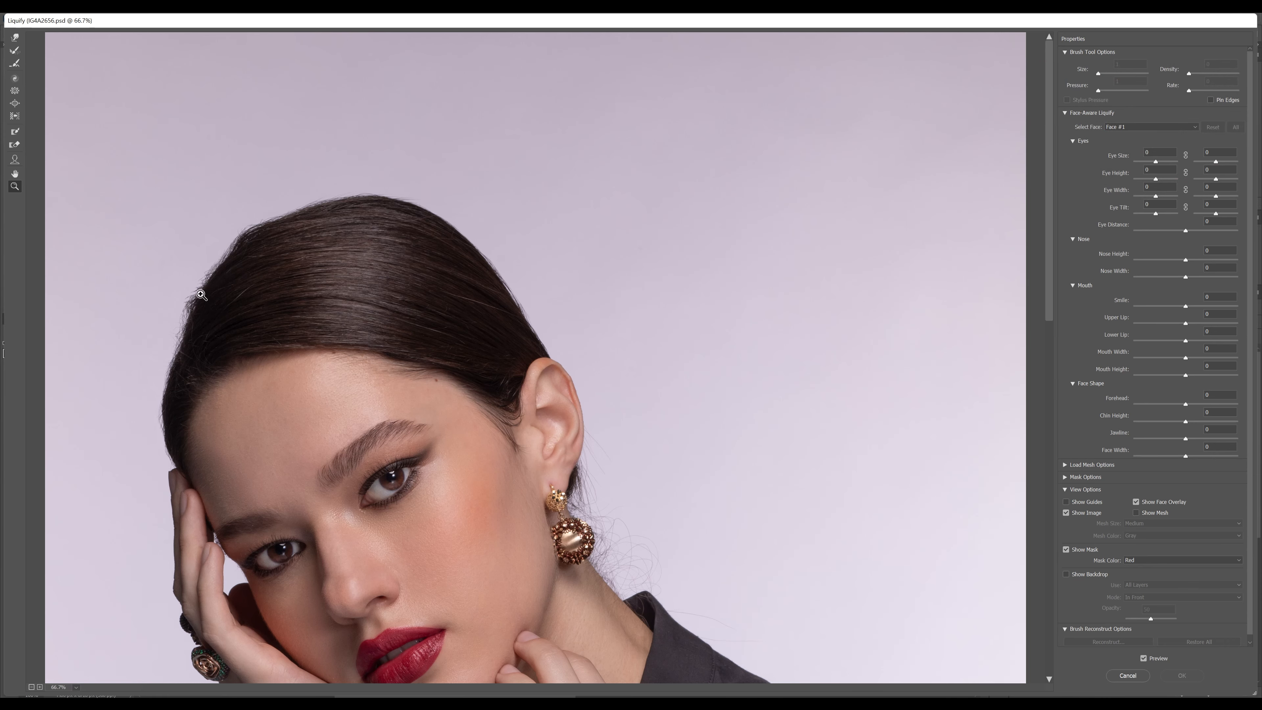
click(216, 275)
mouse_move(417, 371)
mouse_down()
mouse_move(419, 256)
mouse_move(436, 264)
mouse_up()
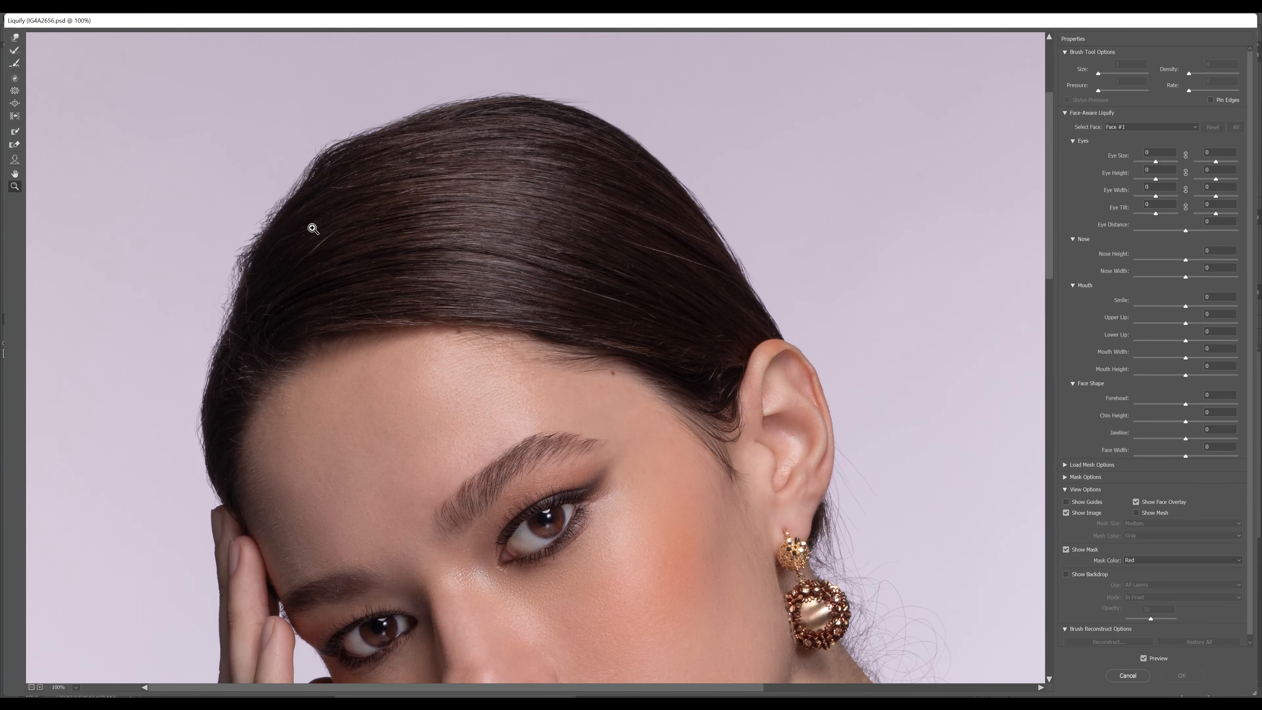
Smooth the uneven hair contour on the head's upper-left side using the Forward Warp Tool at size 208 and low pressure
click(15, 40)
drag(1113, 90, 1111, 90)
mouse_move(205, 263)
mouse_down()
mouse_move(242, 247)
mouse_move(211, 258)
mouse_move(237, 246)
mouse_move(230, 258)
mouse_move(255, 275)
mouse_move(289, 226)
mouse_up()
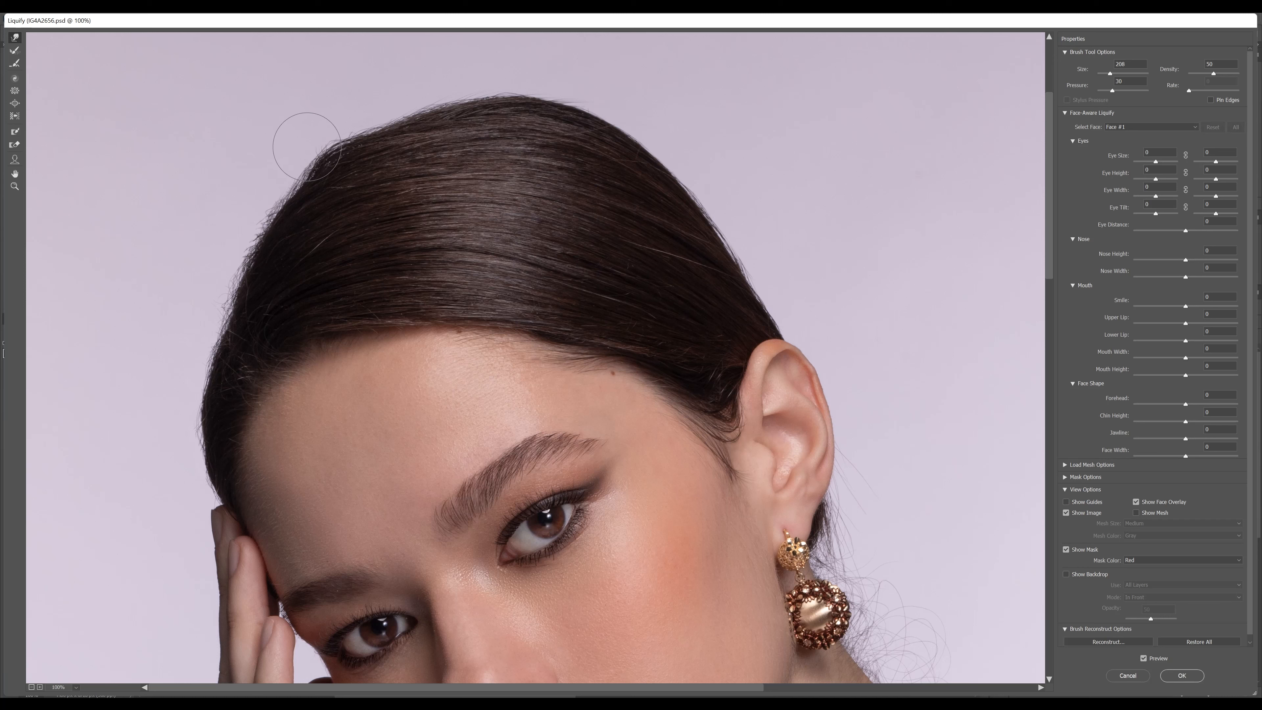
drag(307, 146, 312, 151)
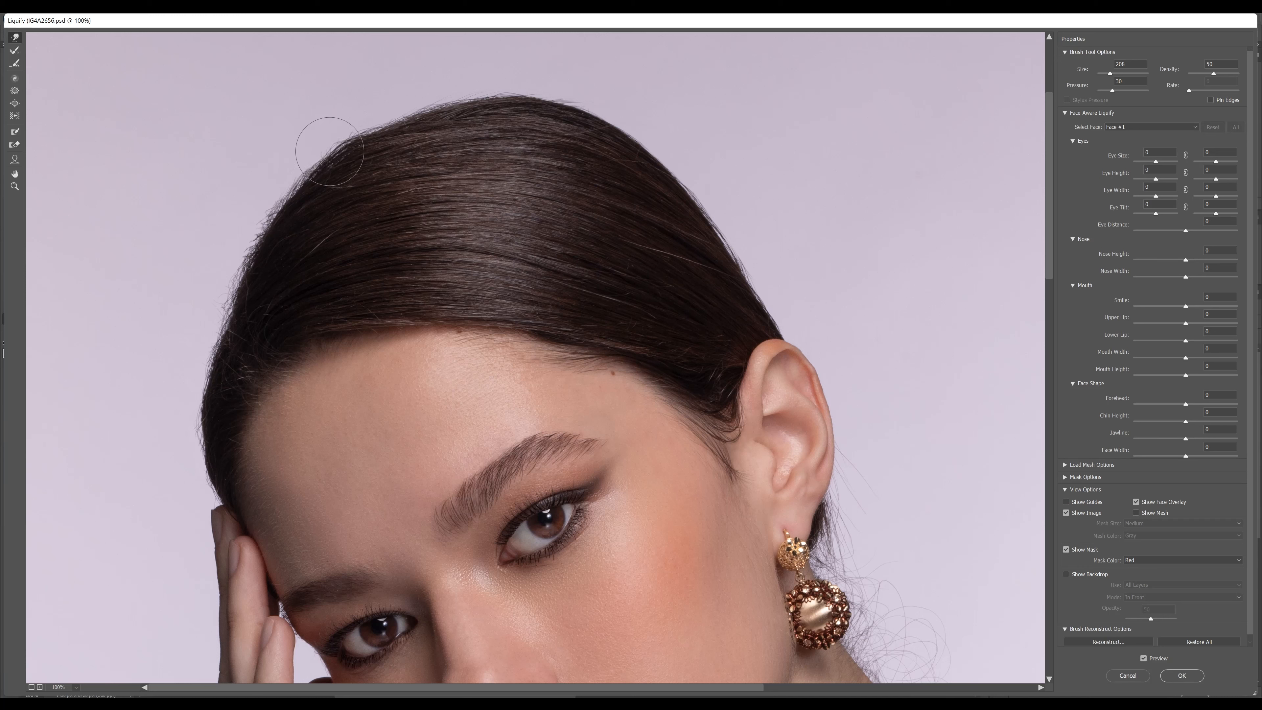
drag(330, 152, 331, 159)
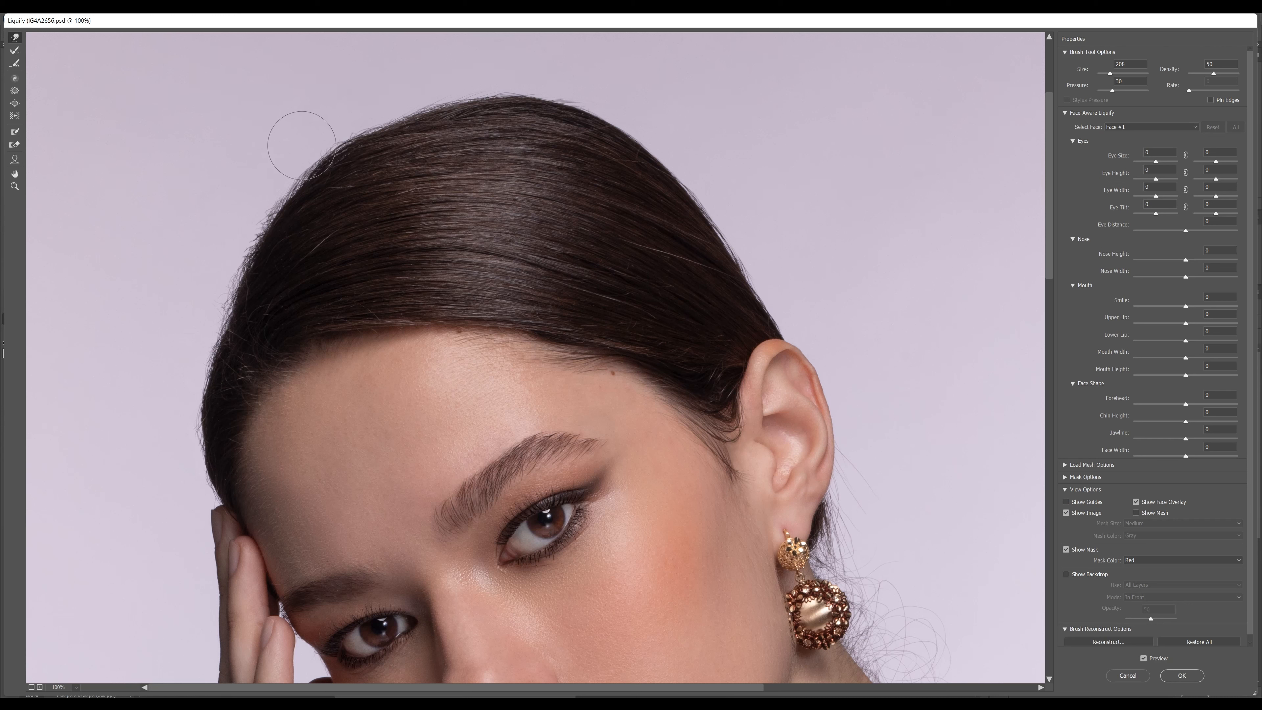
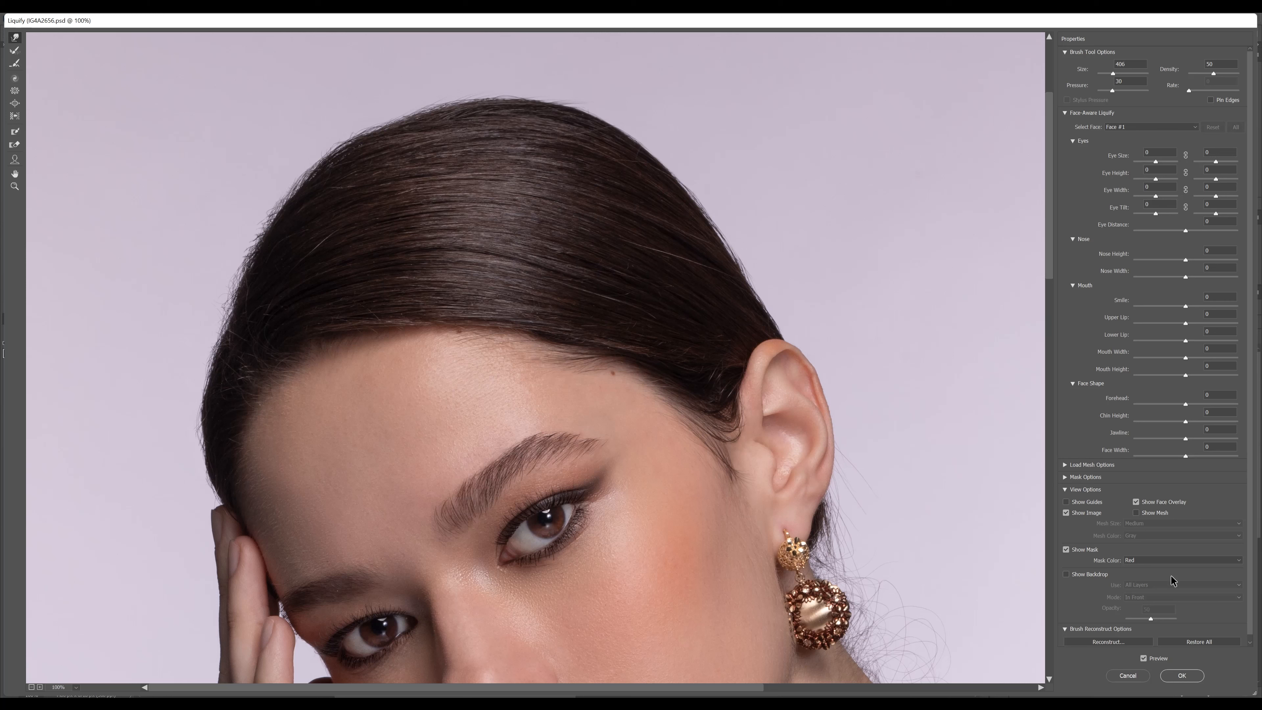
Apply the Liquify changes and compare the head with the Hair layer hidden and shown, leaving the layer visible
click(1183, 675)
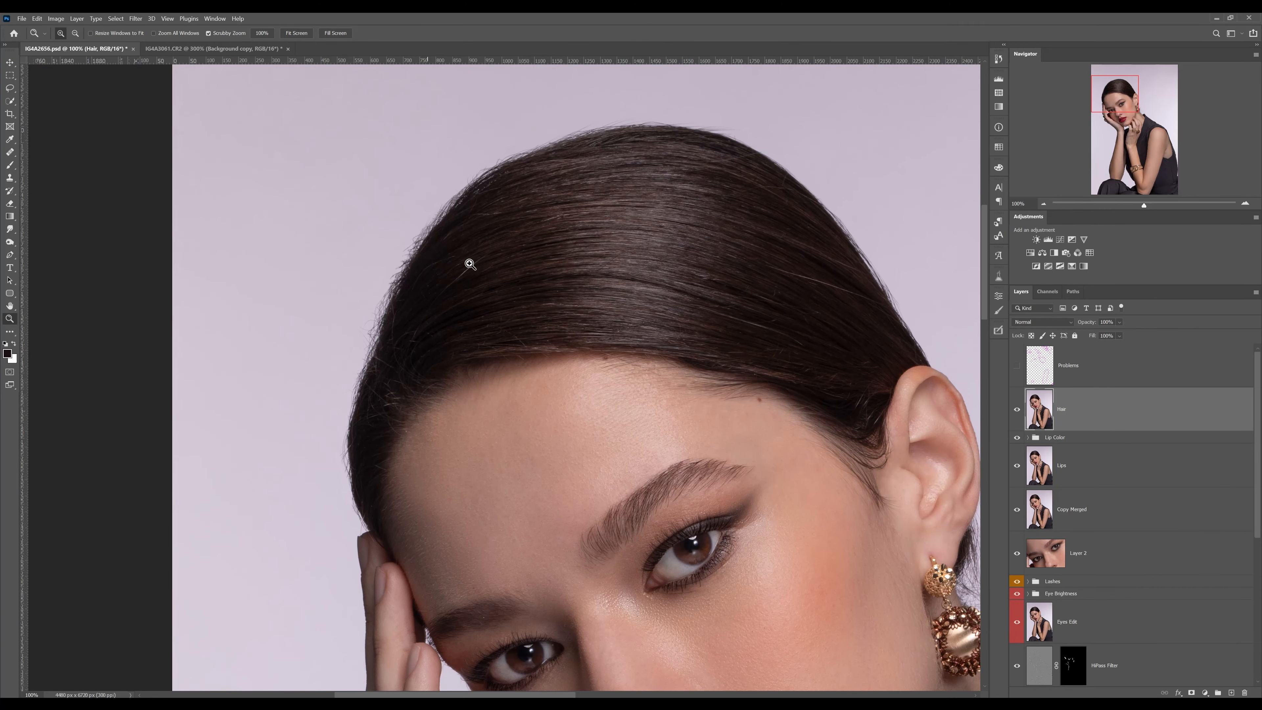
scroll(844, 323, up, 1)
click(1017, 409)
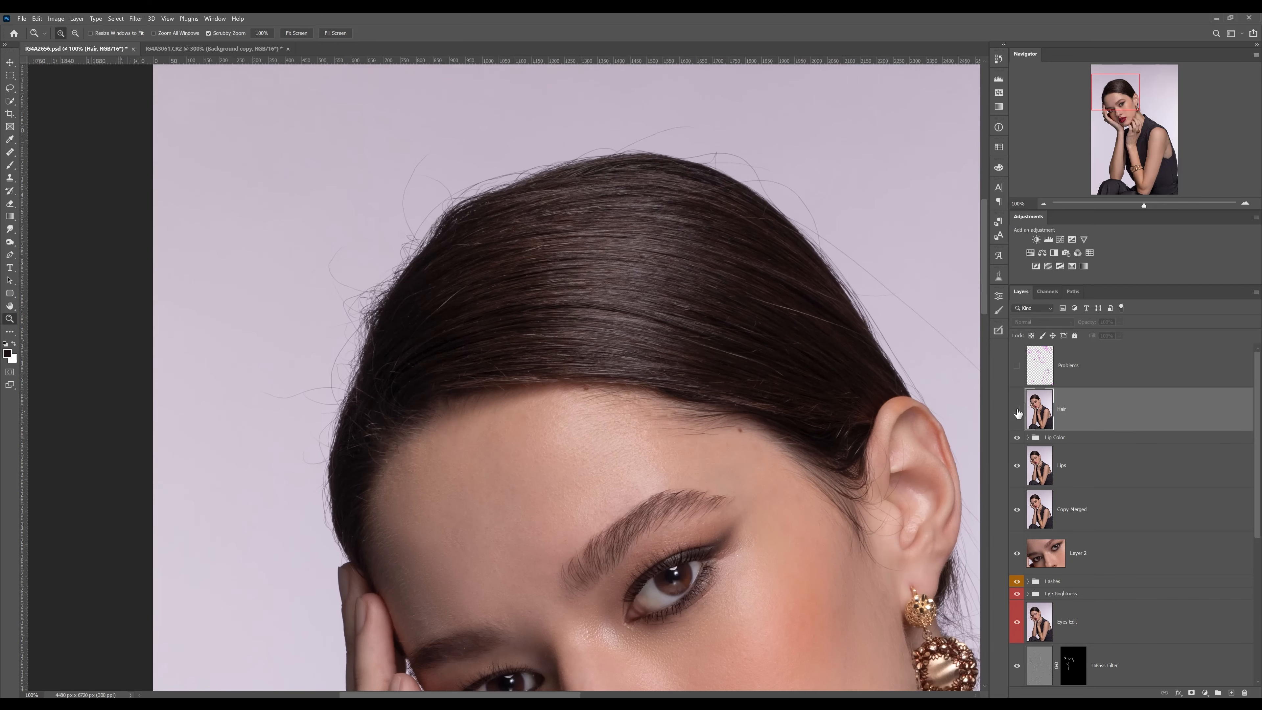
click(1016, 409)
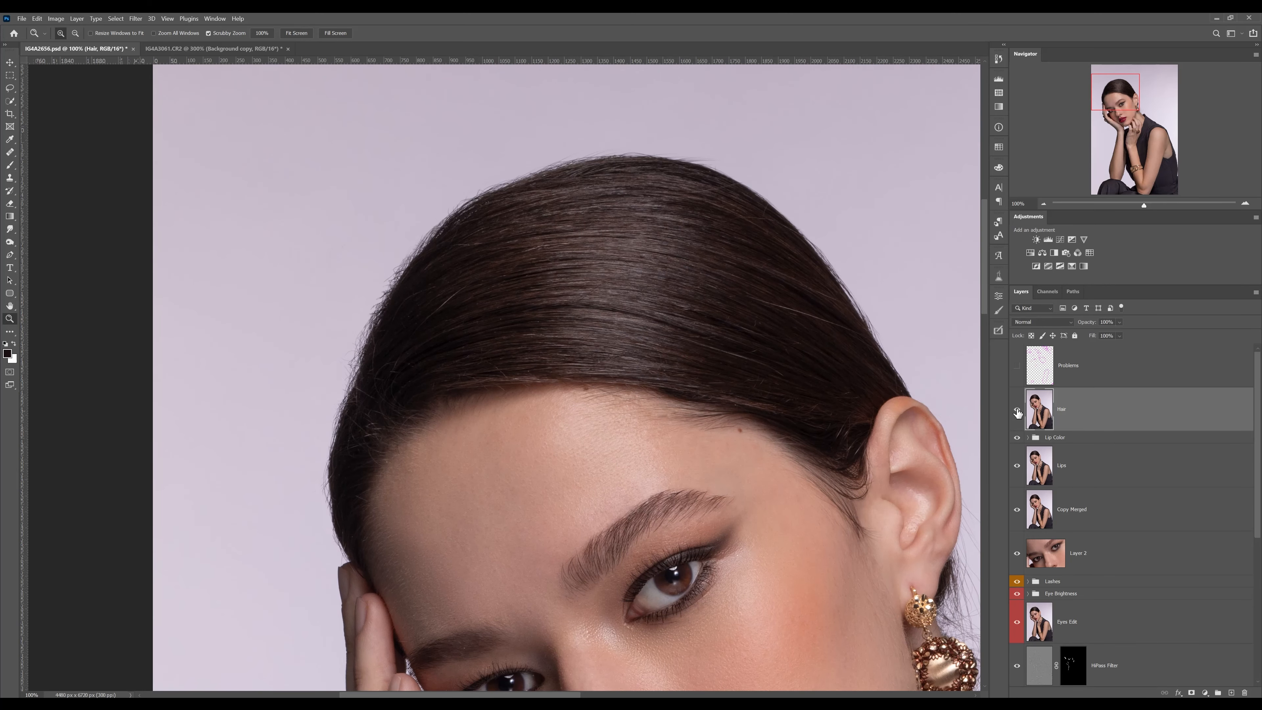
click(1017, 410)
click(1017, 410)
click(1017, 410)
click(1017, 409)
Examine the light stray strands inside the hair at 200%, across both sides of the head
click(792, 312)
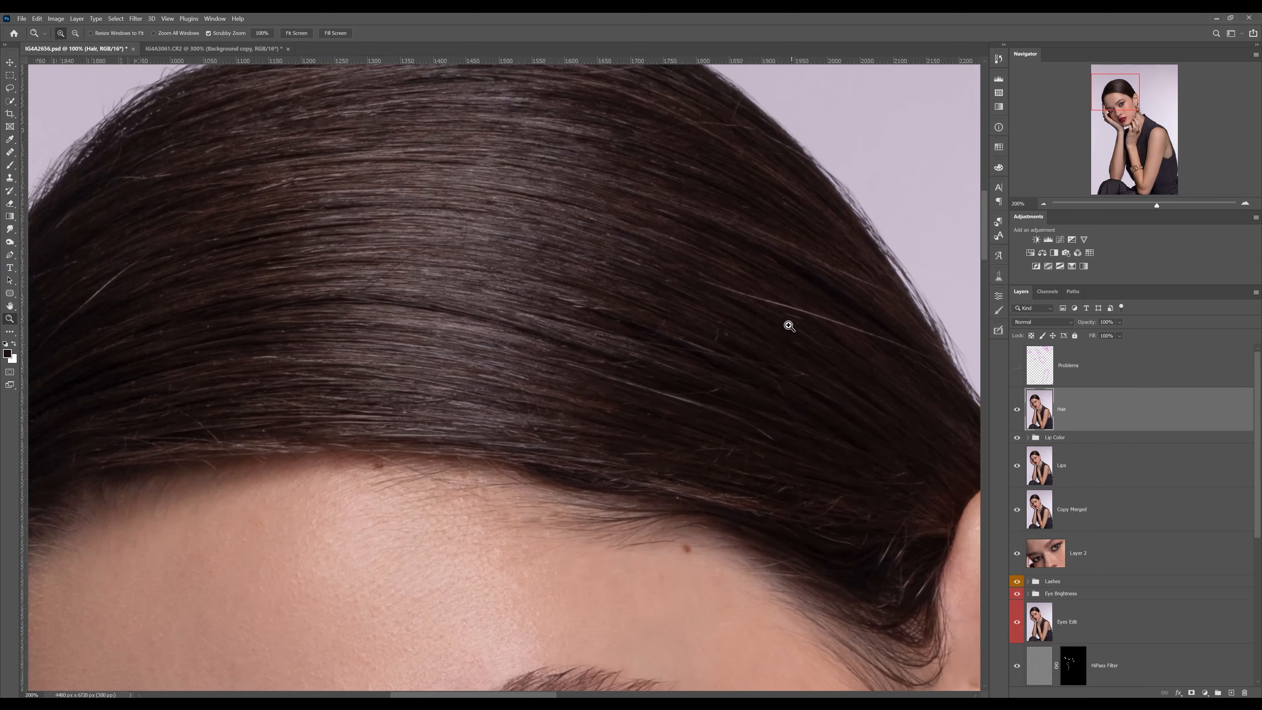
mouse_move(790, 327)
mouse_down()
mouse_move(656, 338)
mouse_move(800, 330)
mouse_up()
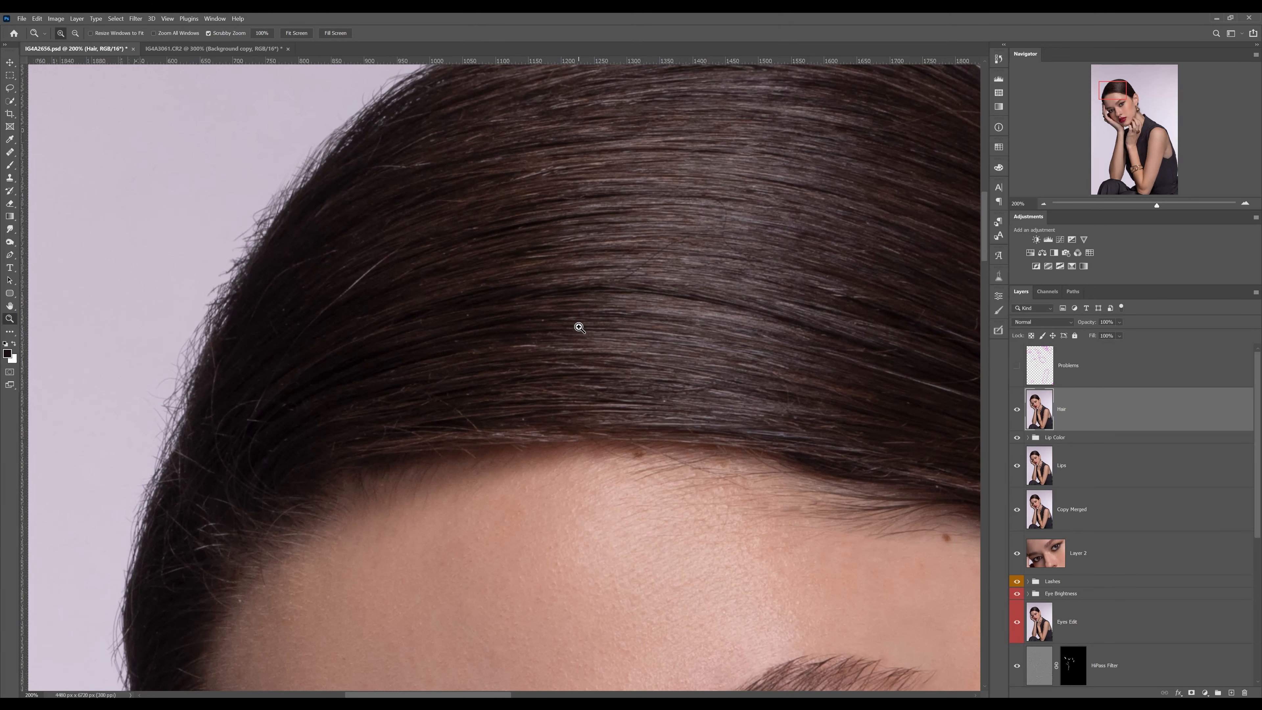
drag(585, 286, 515, 307)
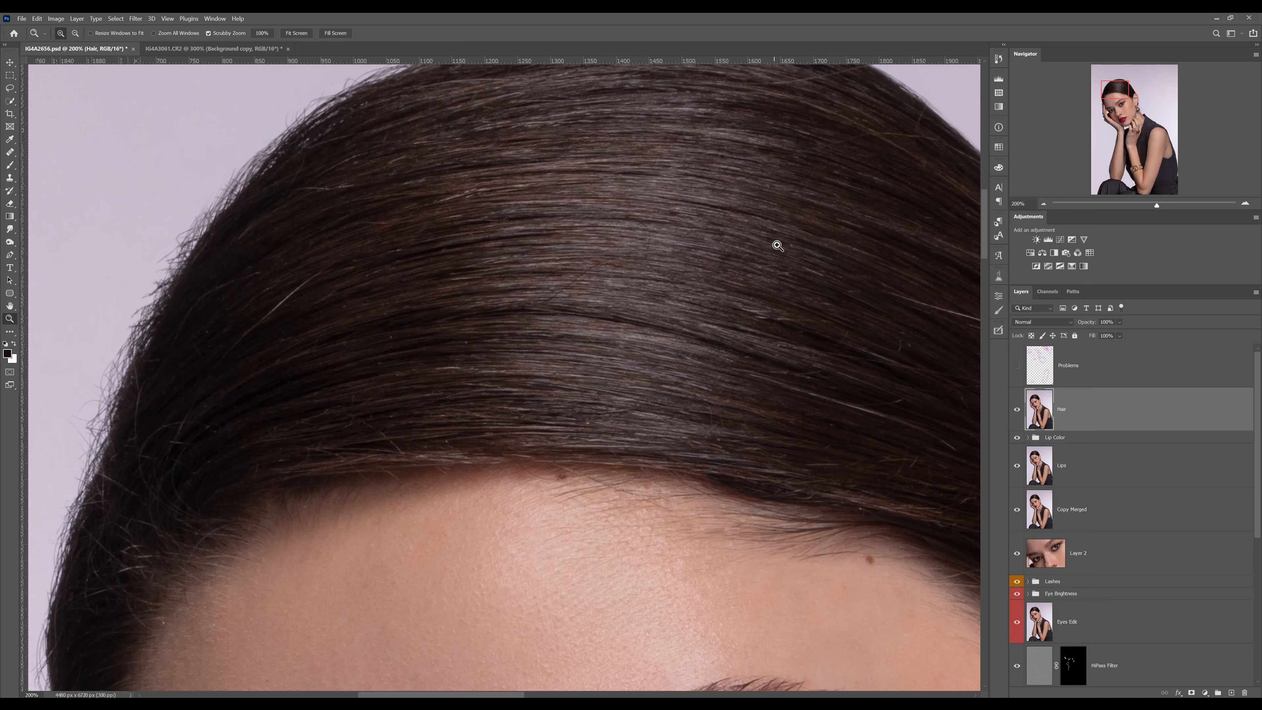
drag(627, 299, 569, 300)
drag(704, 306, 608, 293)
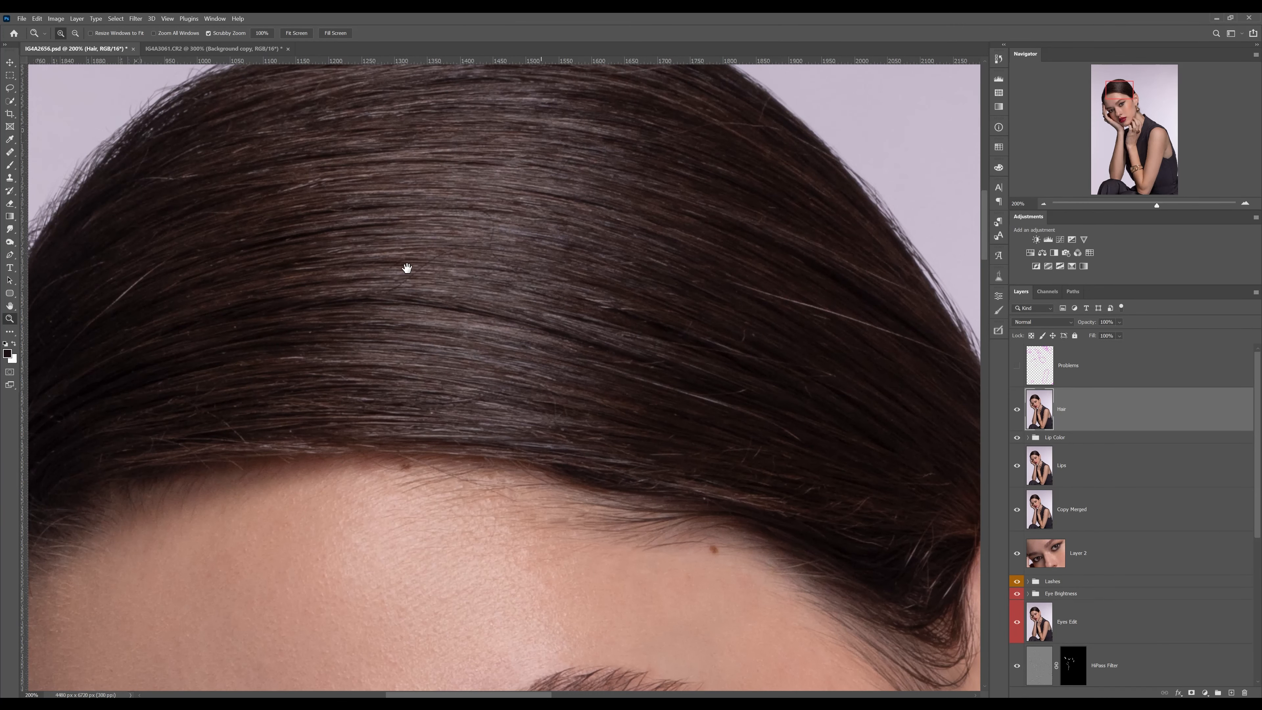
drag(409, 268, 577, 276)
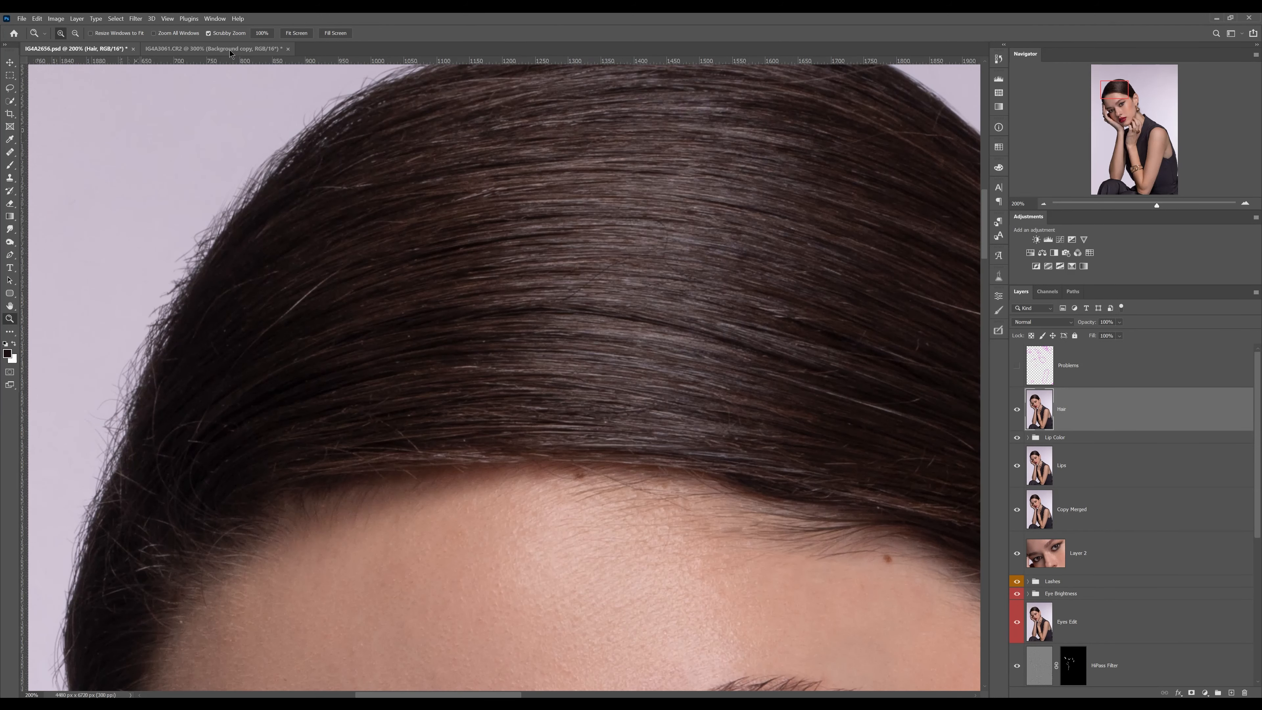
Switch to the IG4A3061.CR2 document and examine the crossing strands in the hair below the tiara up close
click(219, 49)
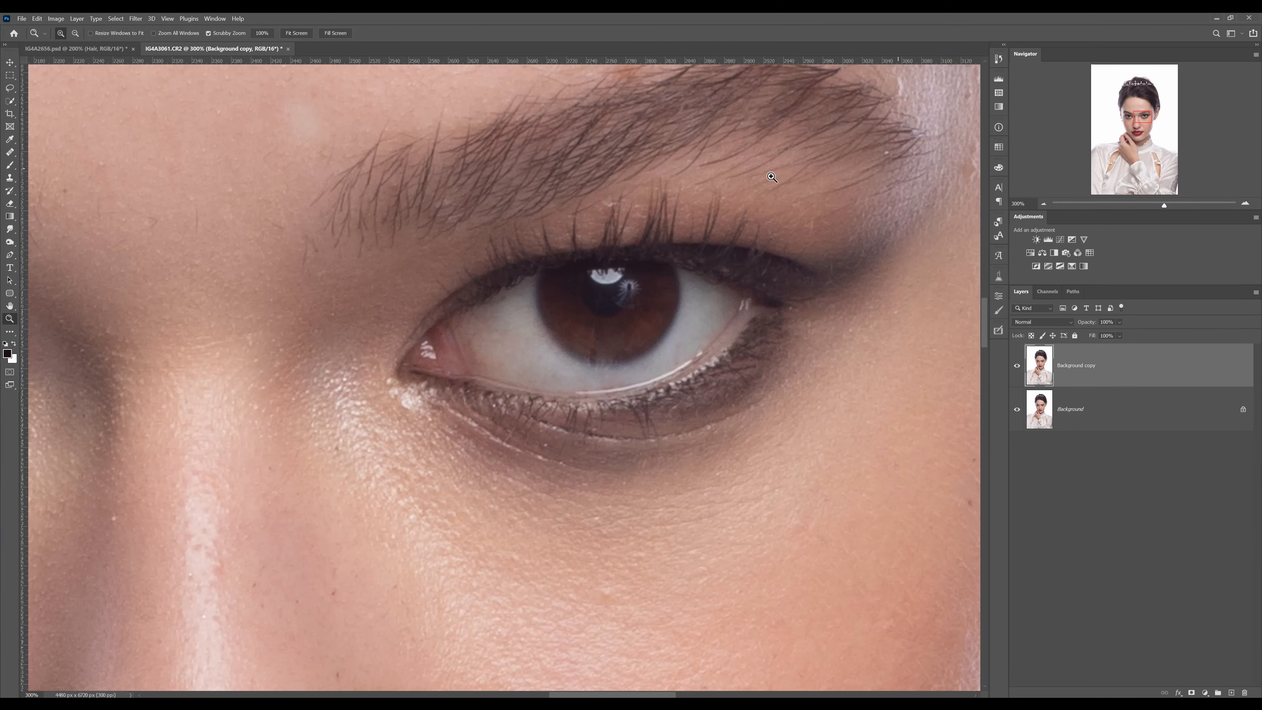
scroll(725, 185, down, 3)
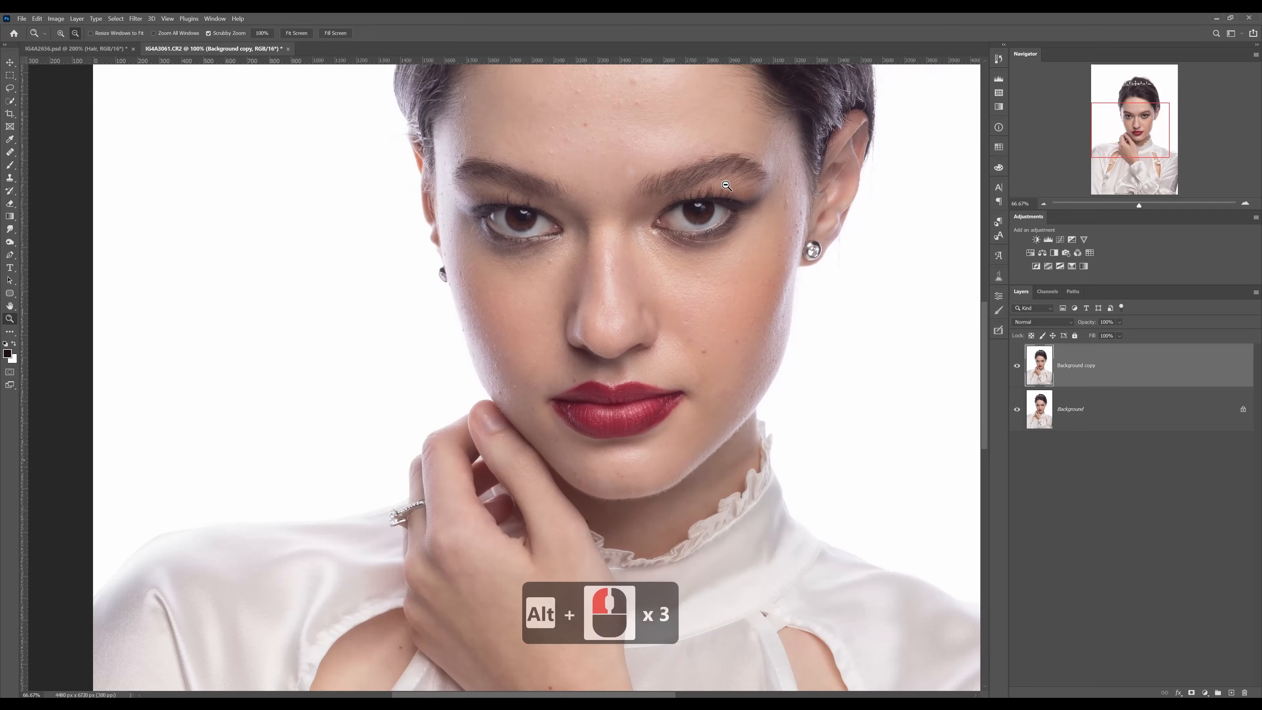
drag(752, 119, 753, 344)
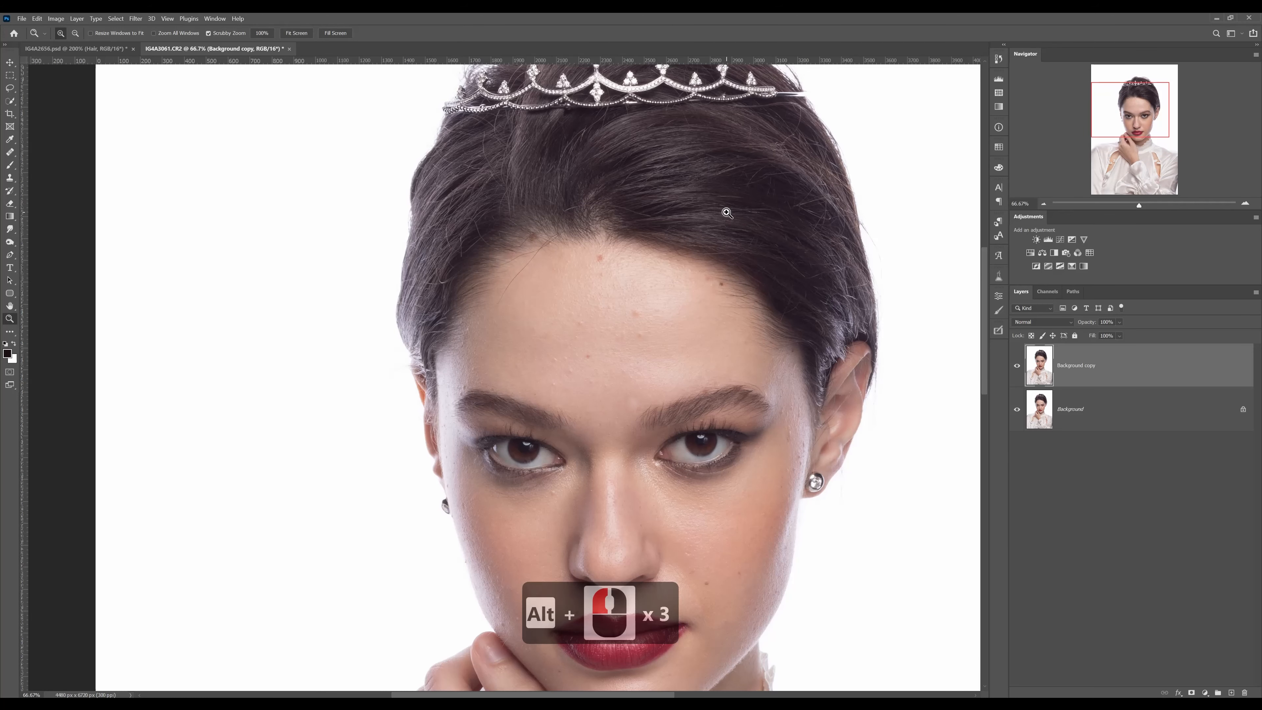
drag(681, 132, 693, 185)
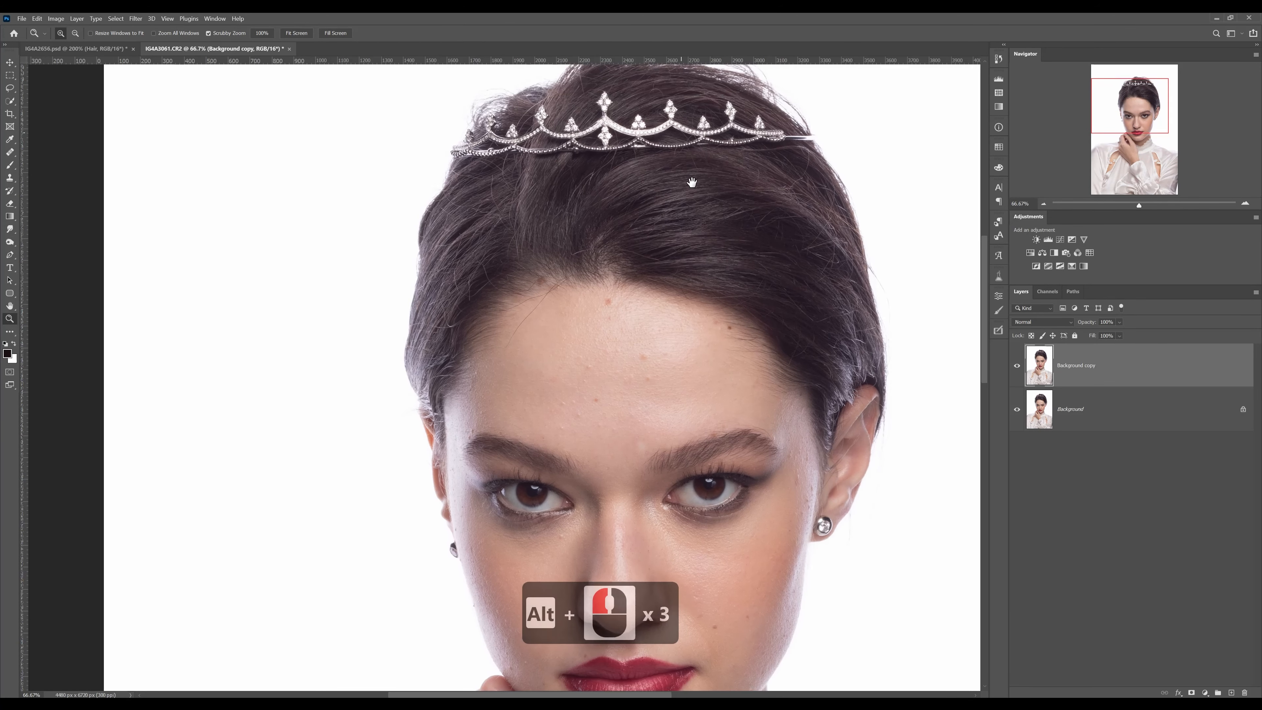
drag(563, 231, 581, 228)
drag(480, 218, 476, 256)
drag(715, 236, 454, 274)
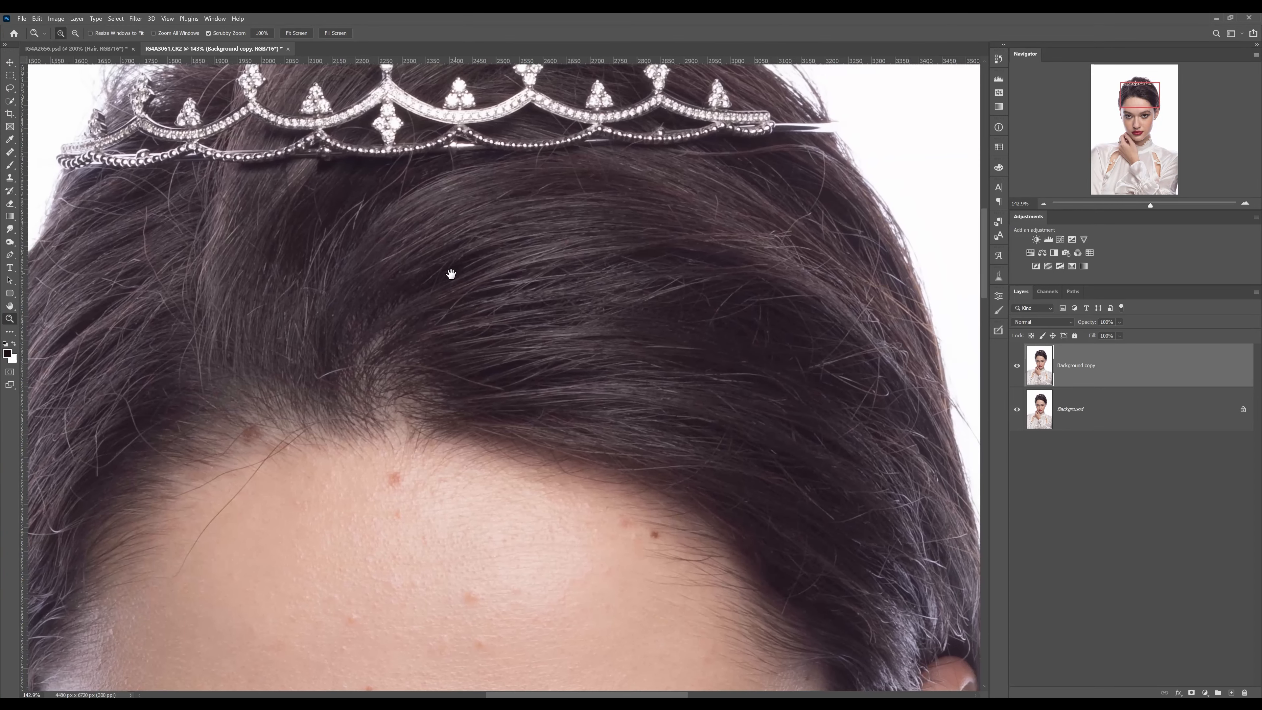
drag(820, 316, 696, 262)
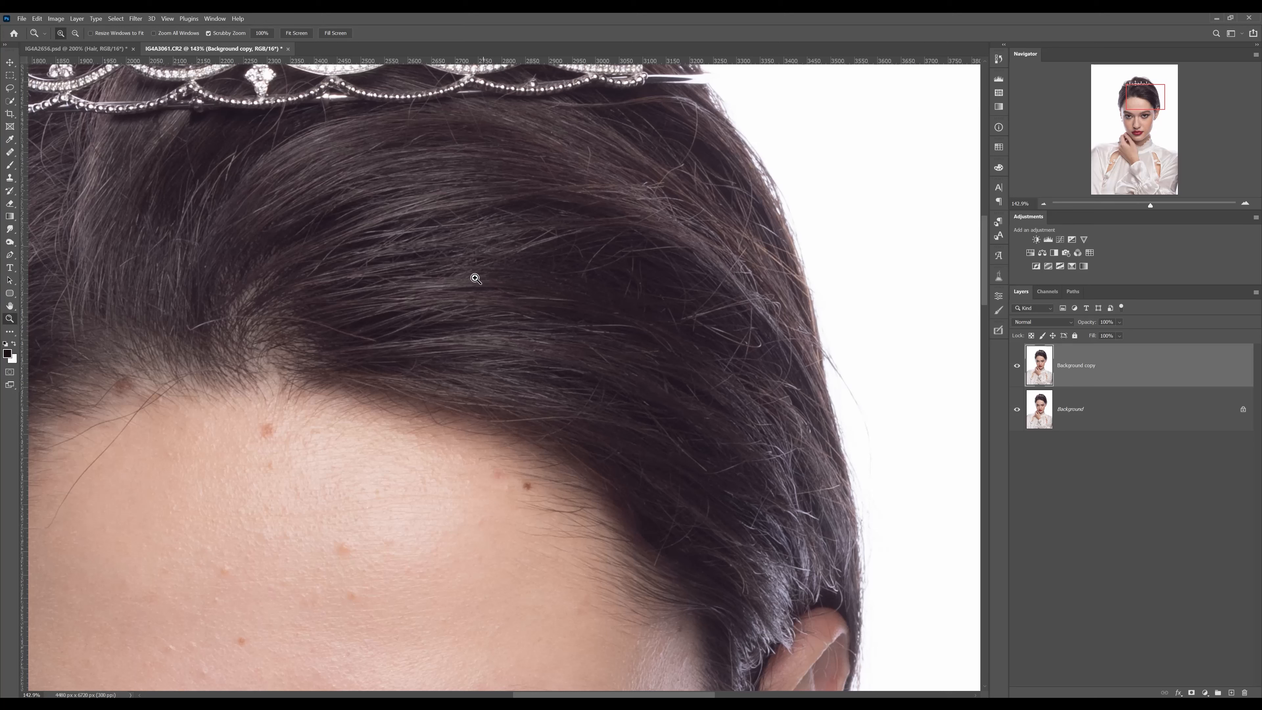
drag(640, 327, 803, 350)
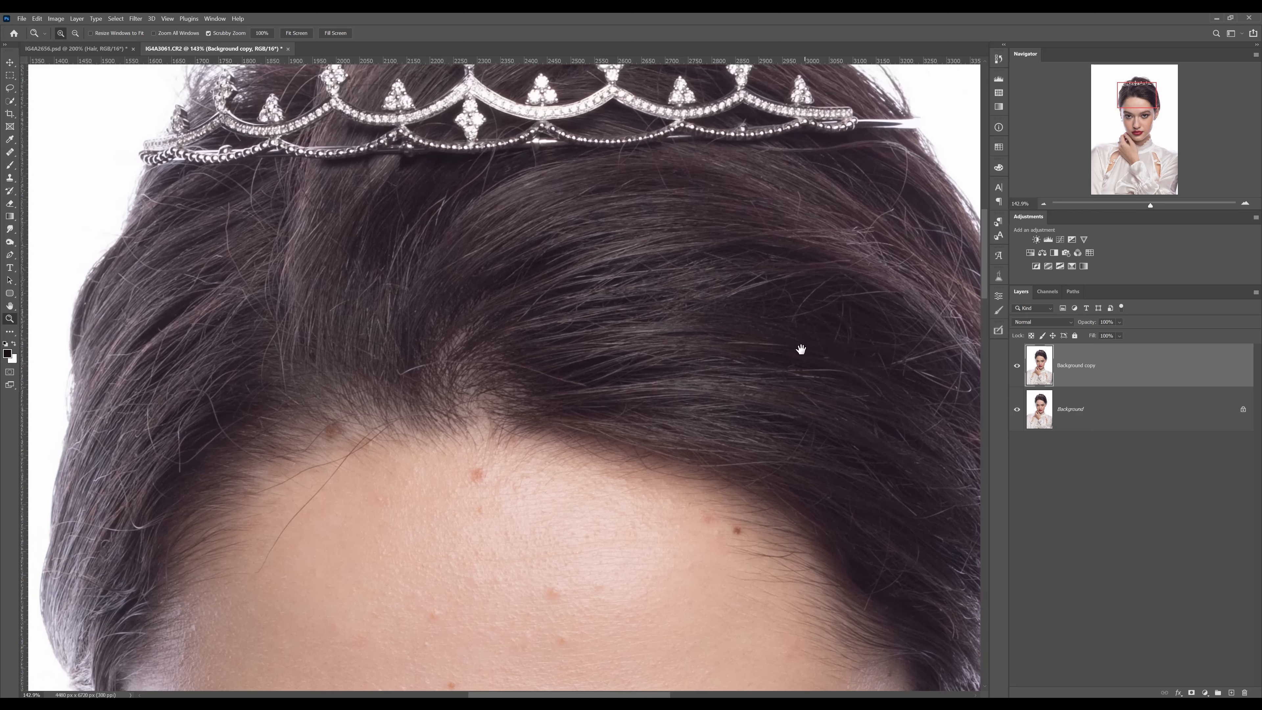
drag(545, 347, 639, 301)
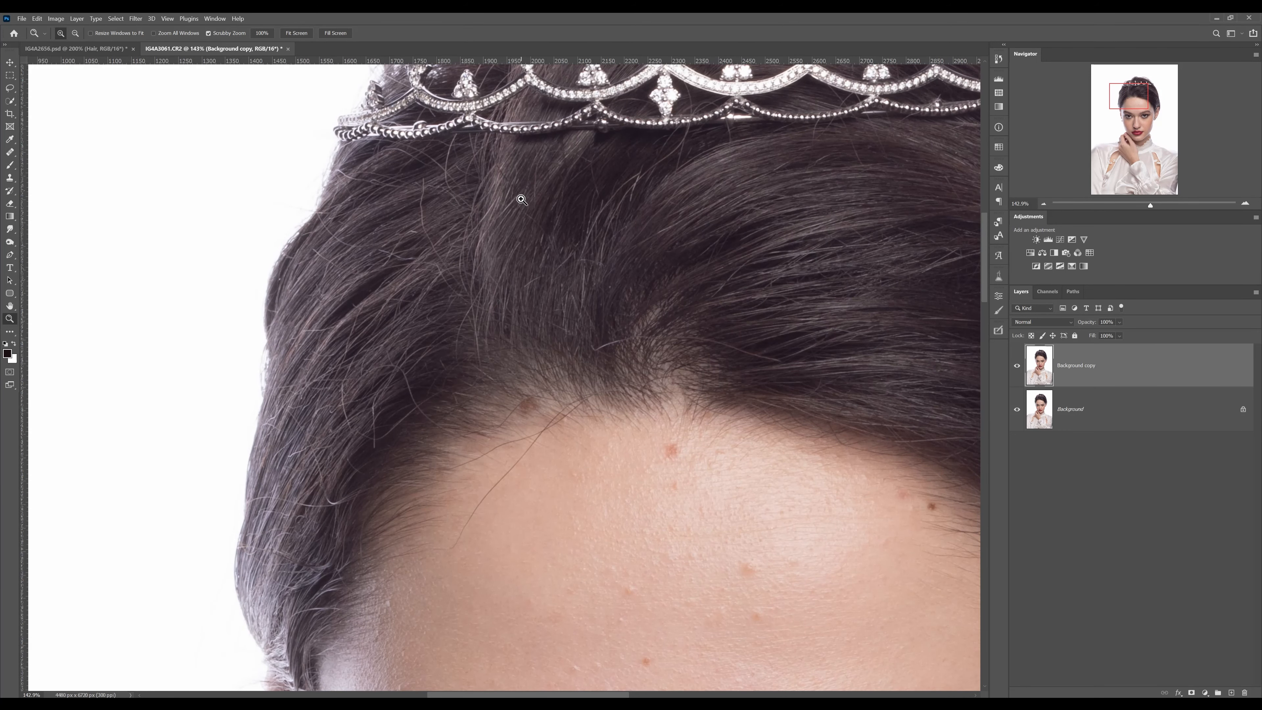
Return to IG4A2656.psd and add a new layer named Hair Correction above the Hair layer
click(85, 52)
mouse_move(571, 264)
mouse_down()
mouse_move(482, 257)
mouse_move(598, 258)
mouse_move(524, 257)
mouse_move(564, 273)
mouse_up()
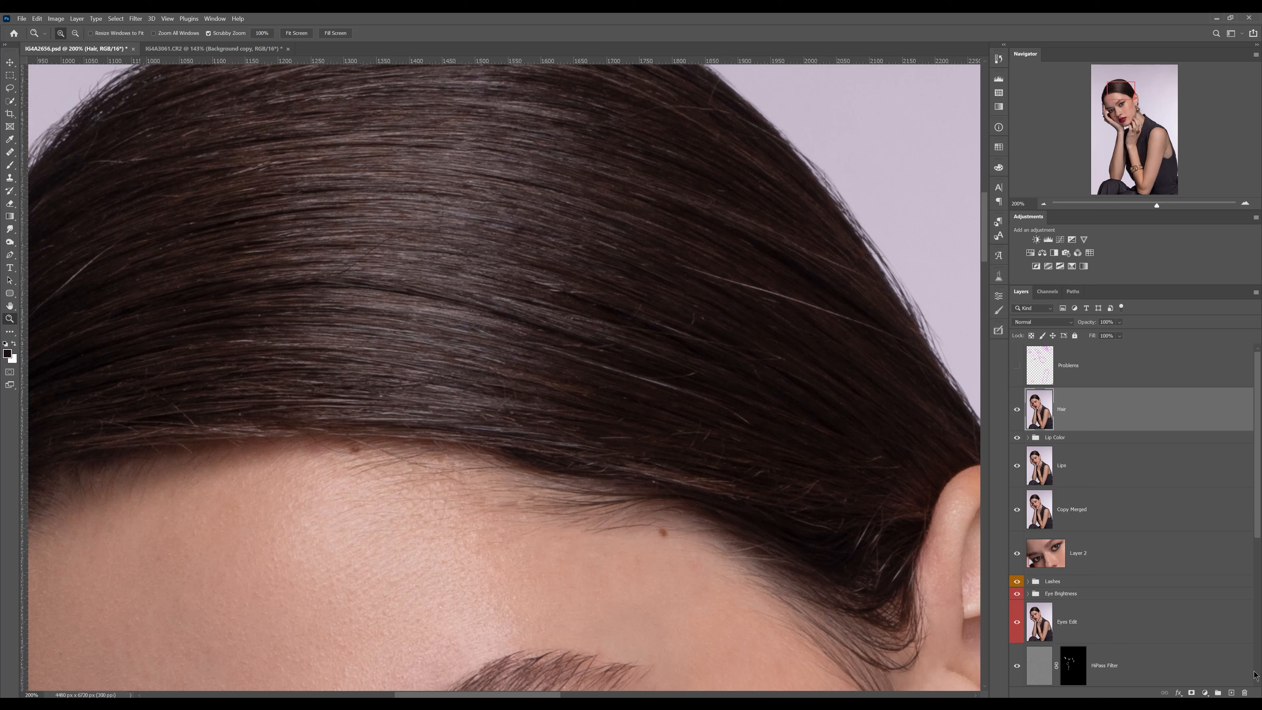
click(1232, 693)
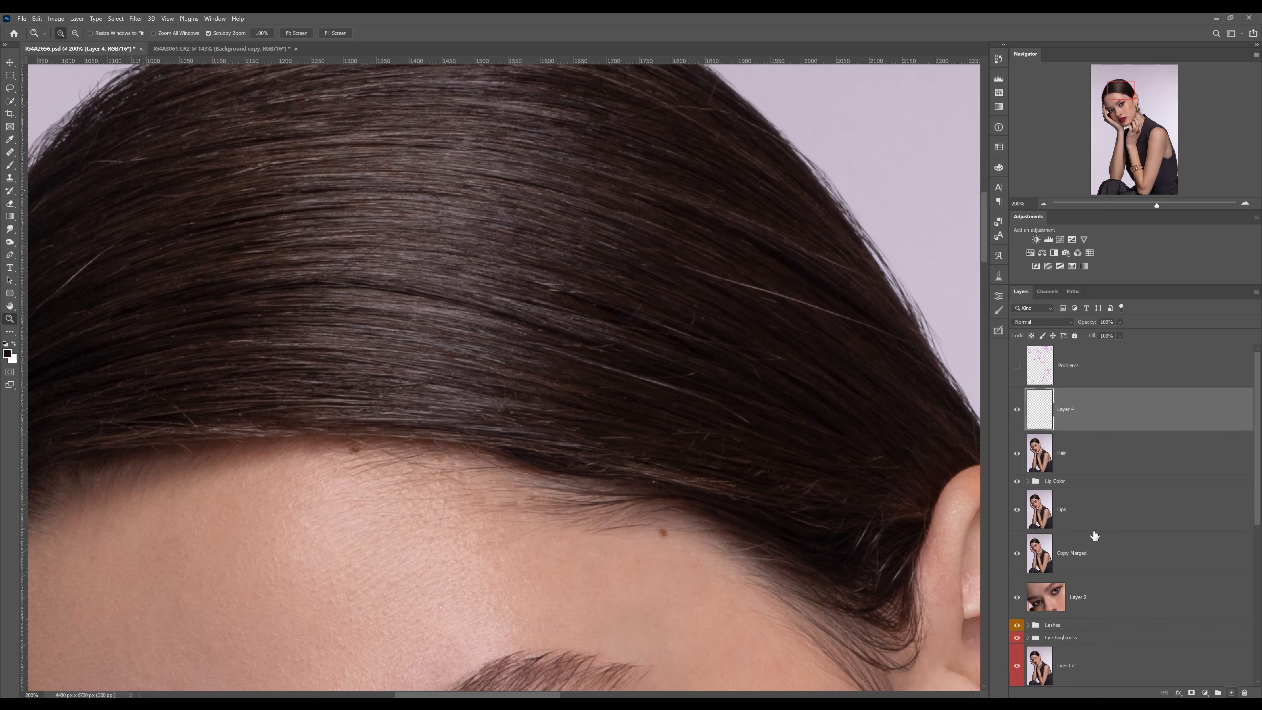
double_click(1066, 408)
text(Hair Correction)
key(Return)
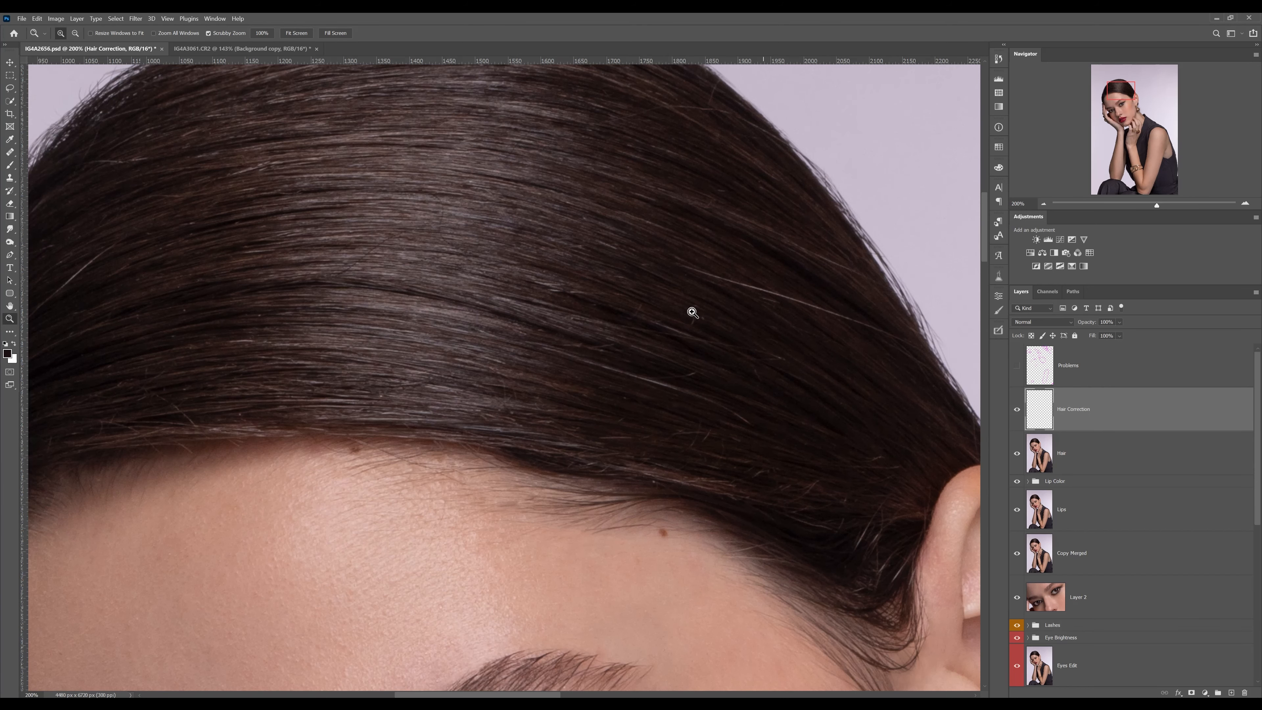
Set up the Clone Stamp Tool to sample Current & Below in Darken mode for the hair
drag(693, 313, 909, 319)
click(10, 178)
click(50, 177)
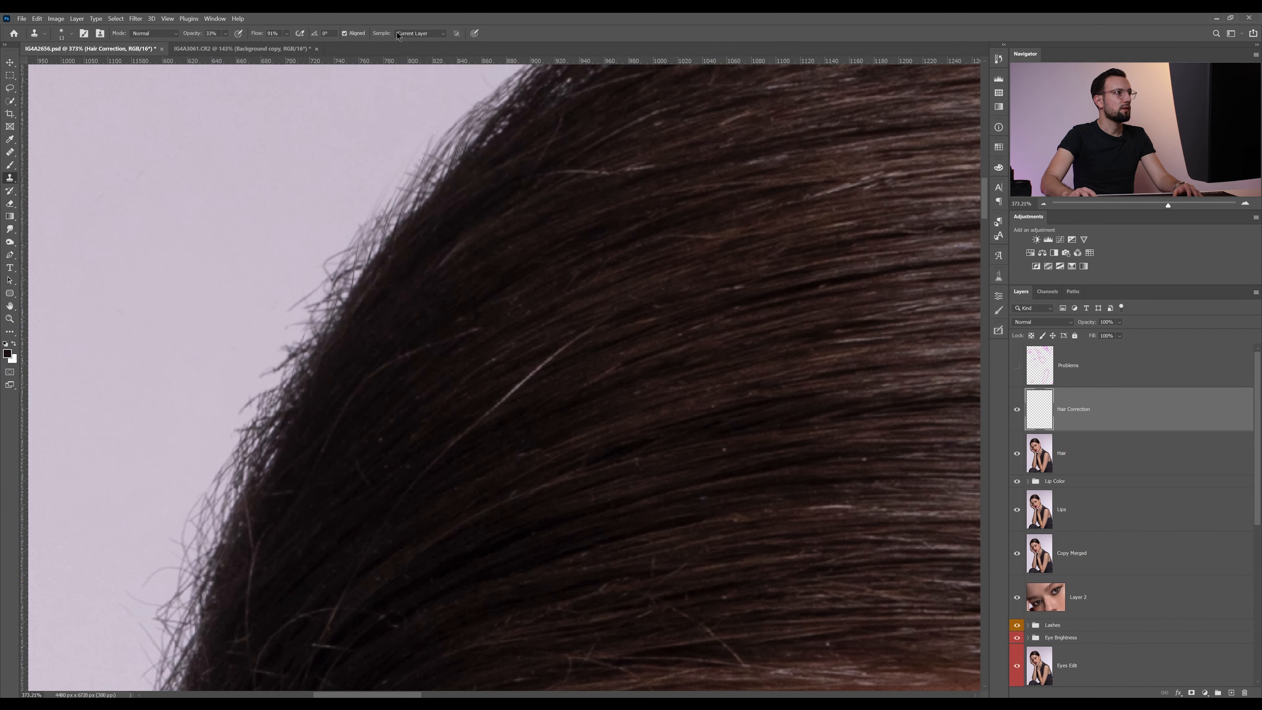
click(420, 34)
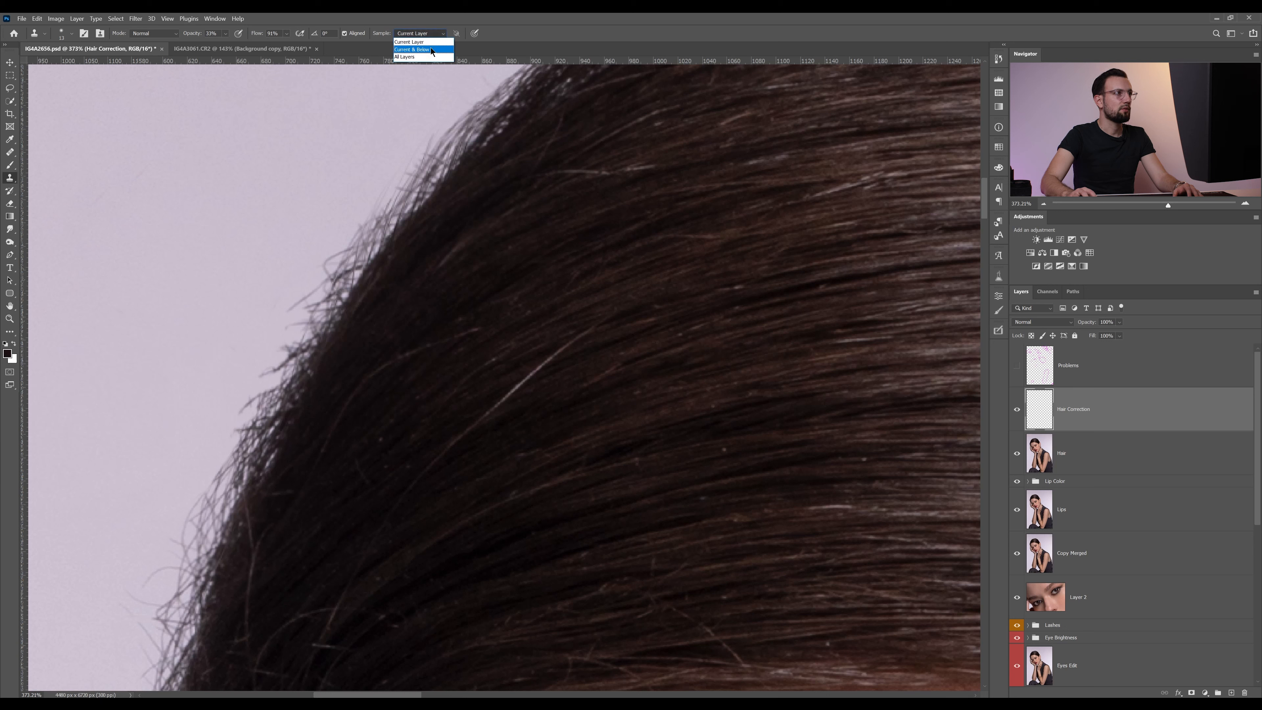
click(431, 50)
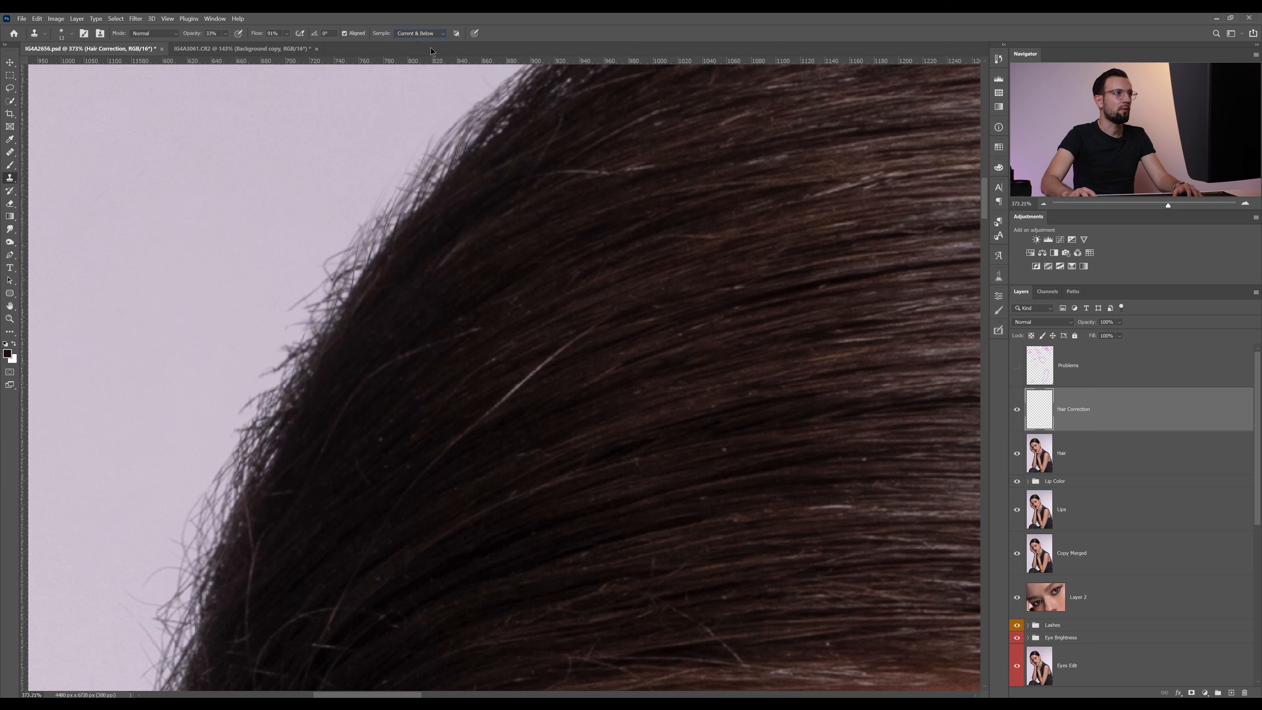
right_click(10, 178)
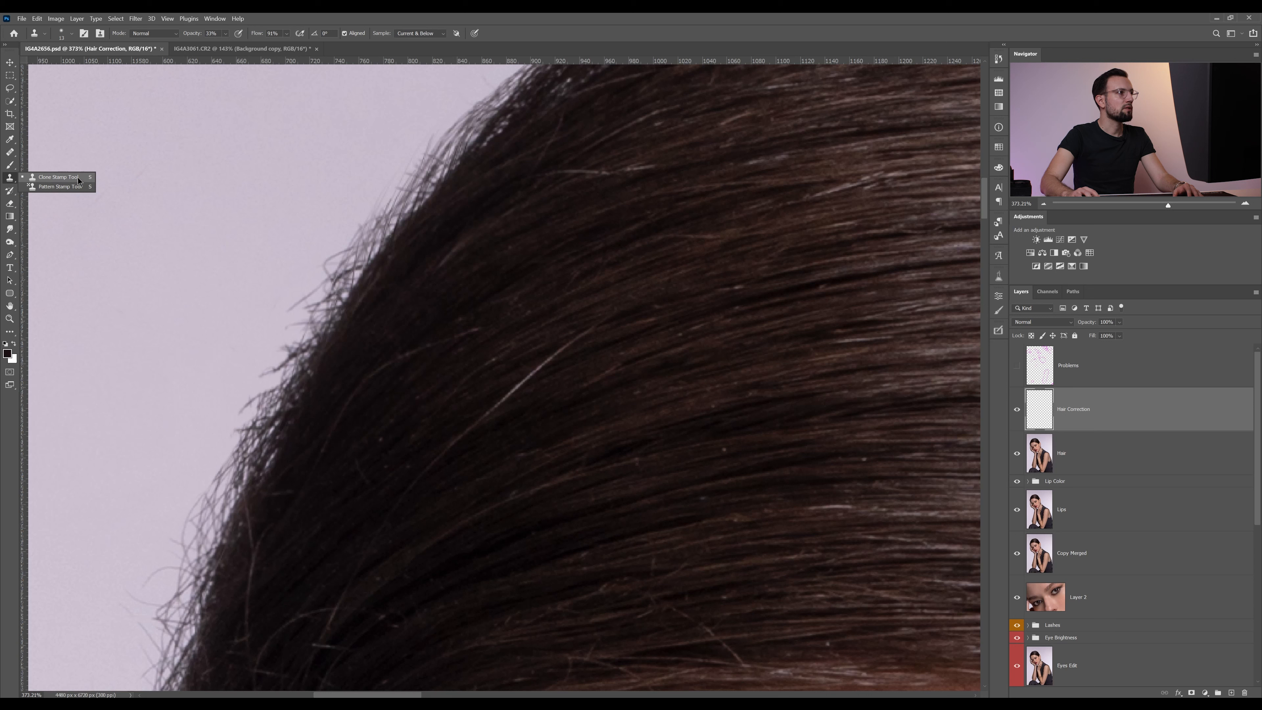
click(525, 40)
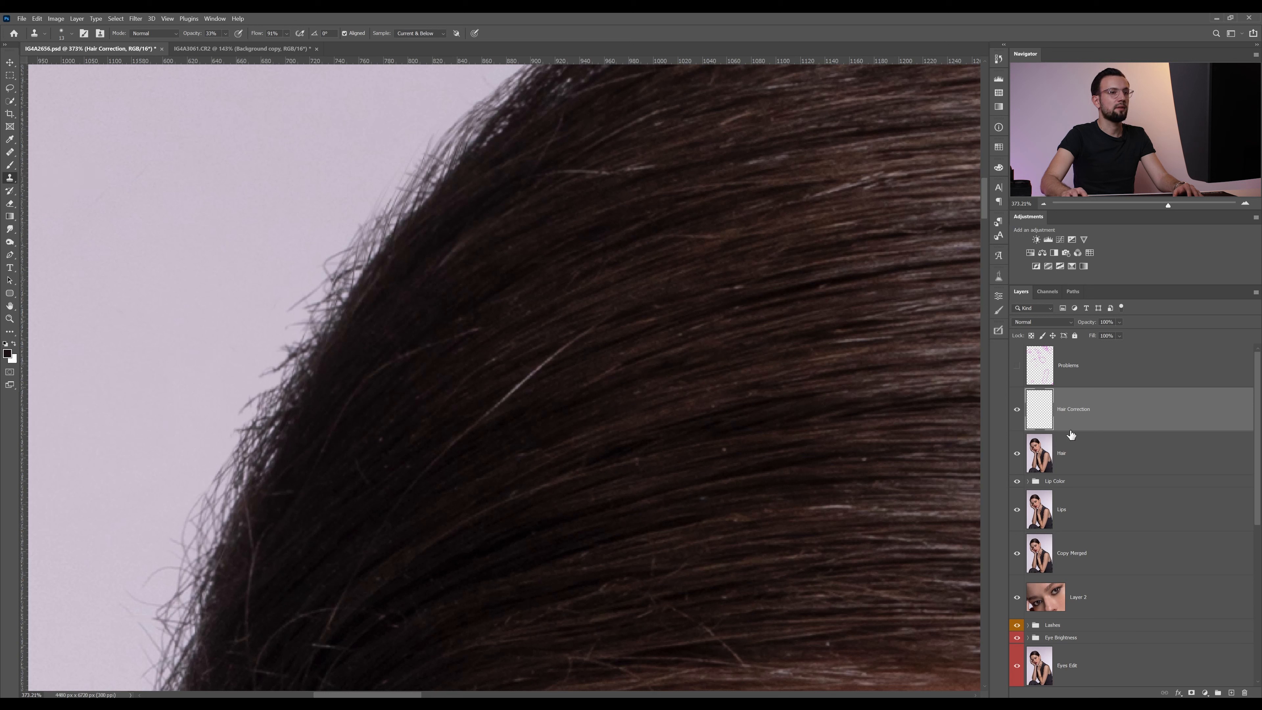
click(160, 34)
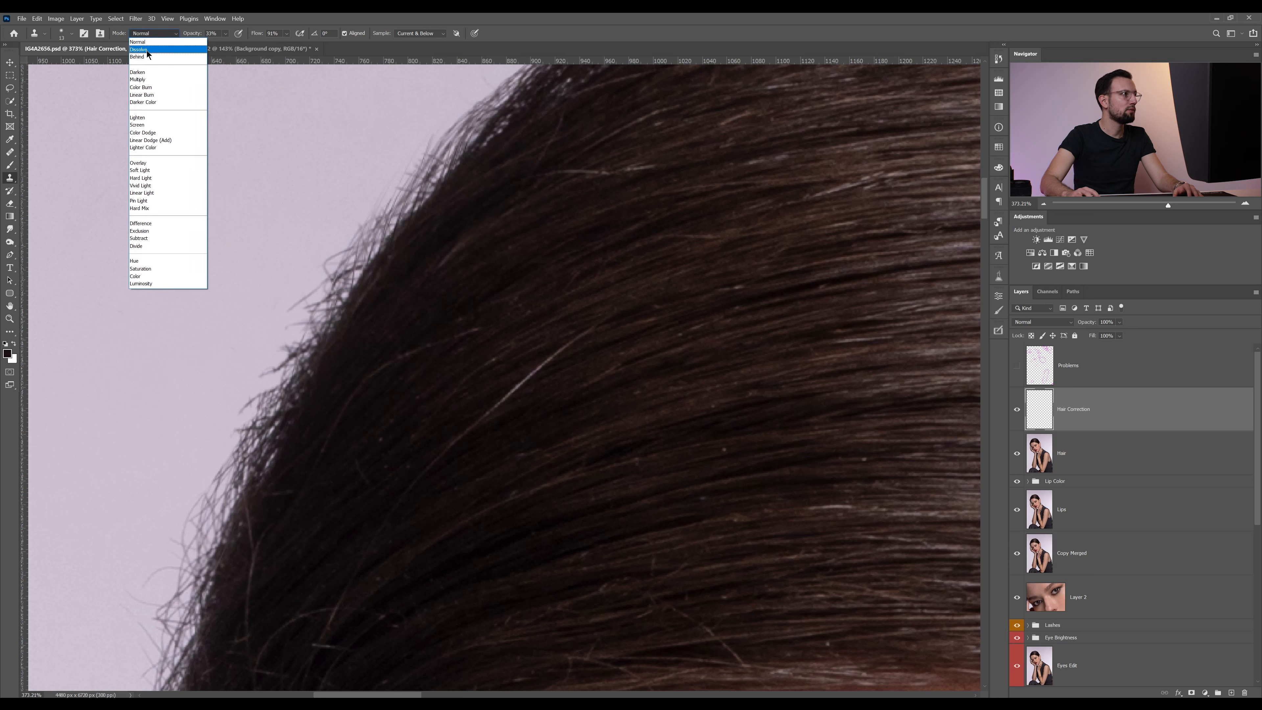
click(151, 73)
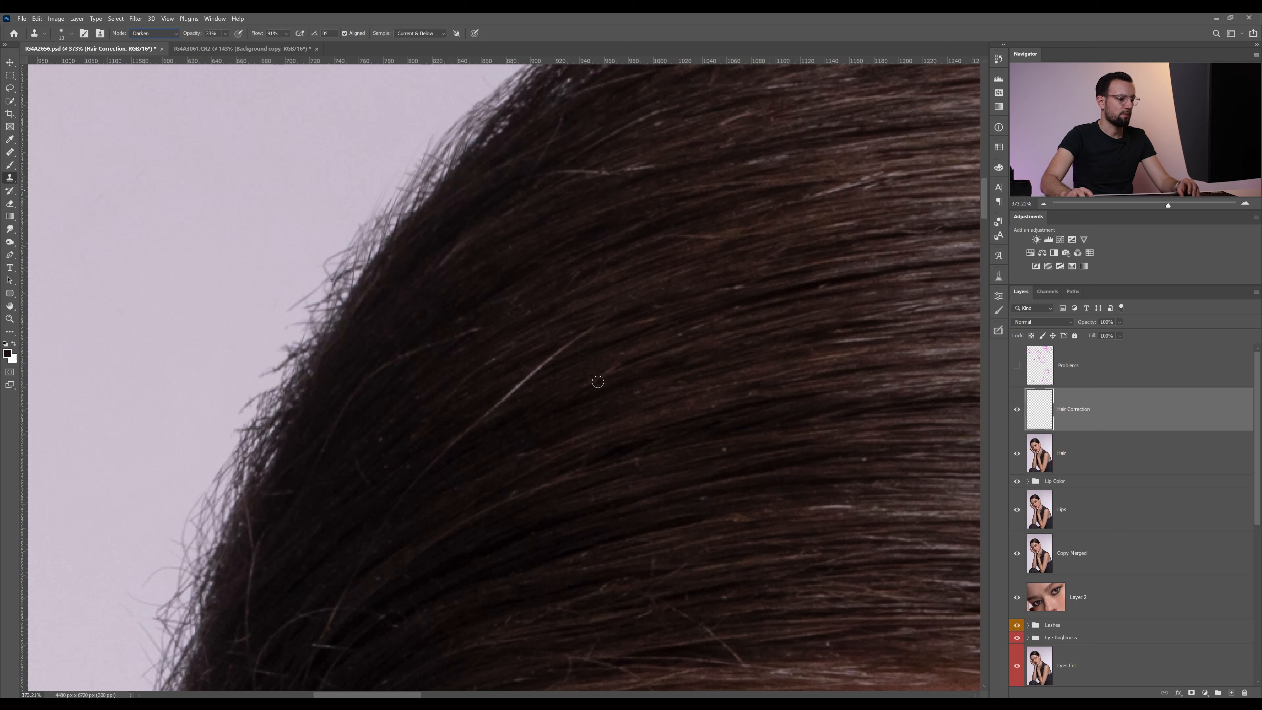
Shrink the clone brush, sample nearby dark hair and clone it along the bright diagonal strand on the head's upper-left side
alt+right_click(595, 374)
drag(595, 375, 590, 375)
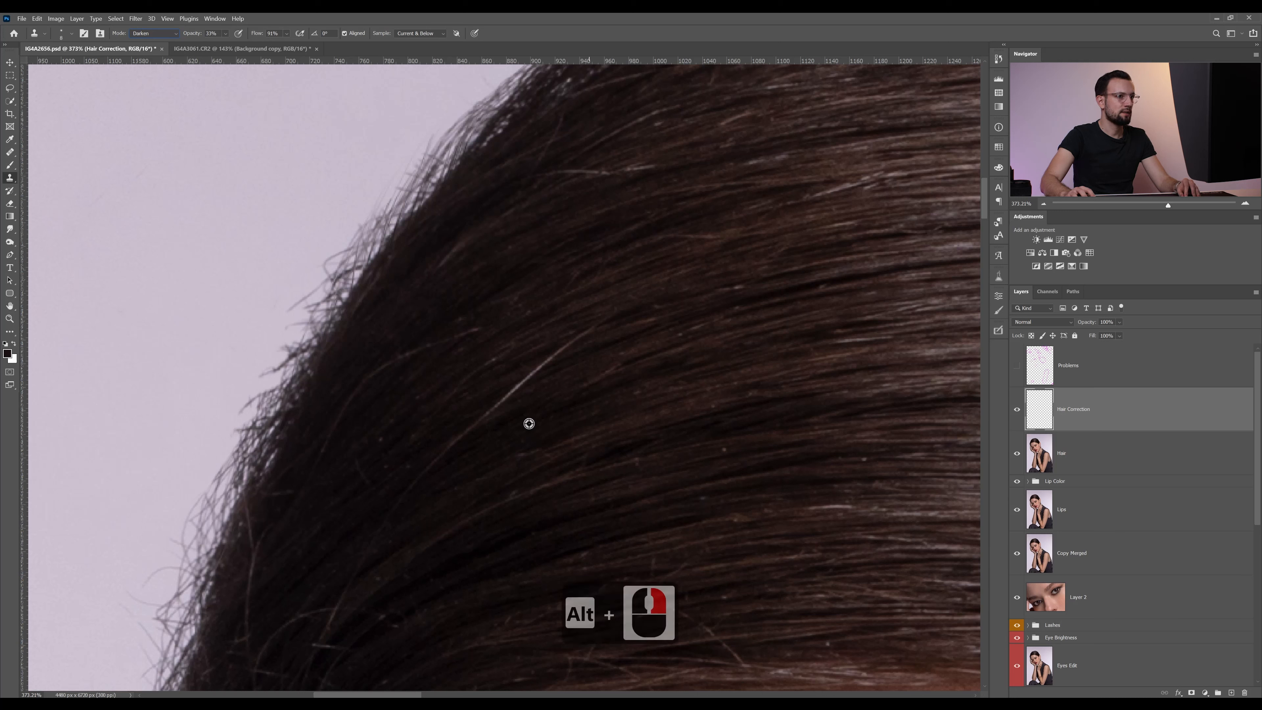
alt+click(506, 413)
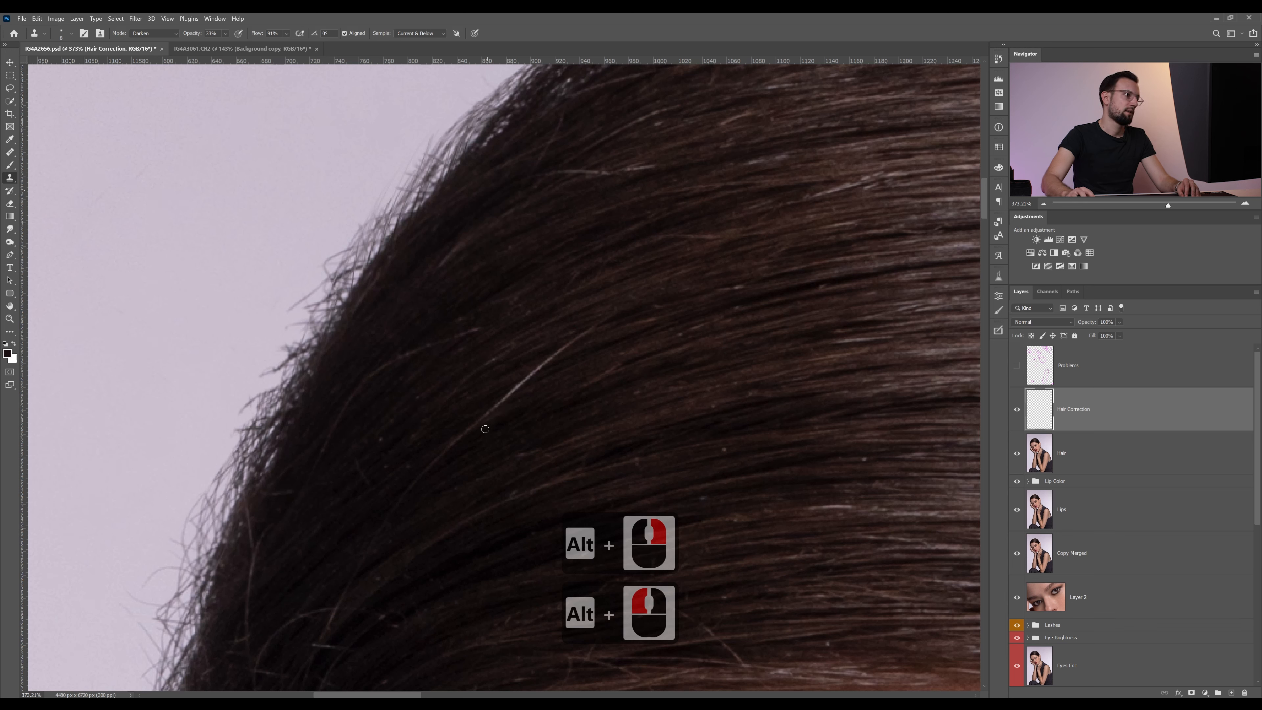
drag(462, 441, 564, 350)
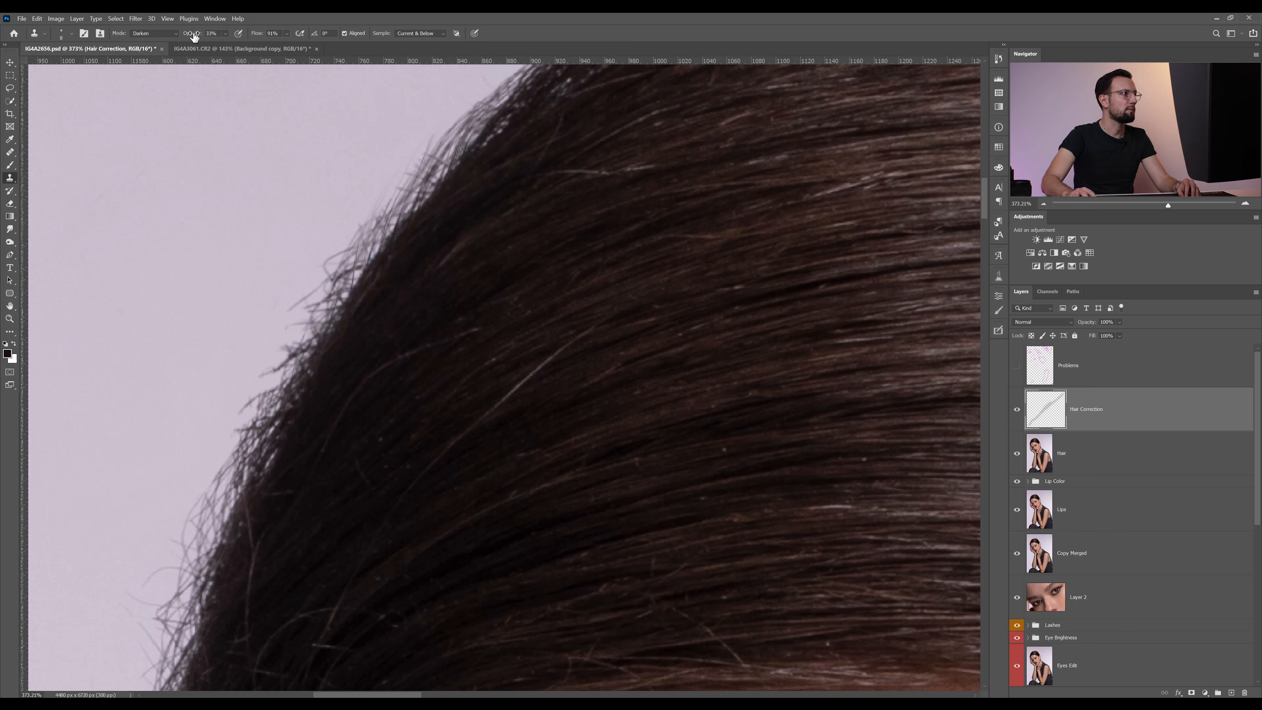
Raise the Clone Stamp opacity to 90% and clone dark hair over the bright diagonal strand again
drag(195, 37, 222, 54)
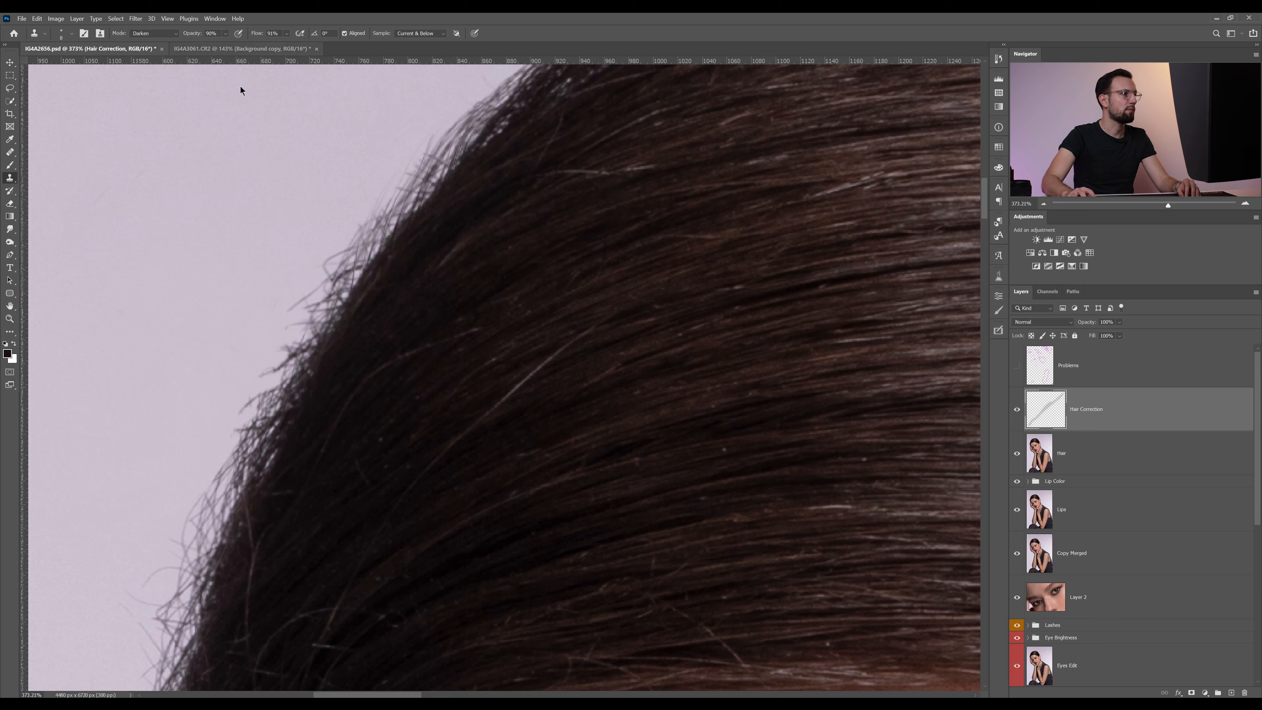
alt+click(477, 431)
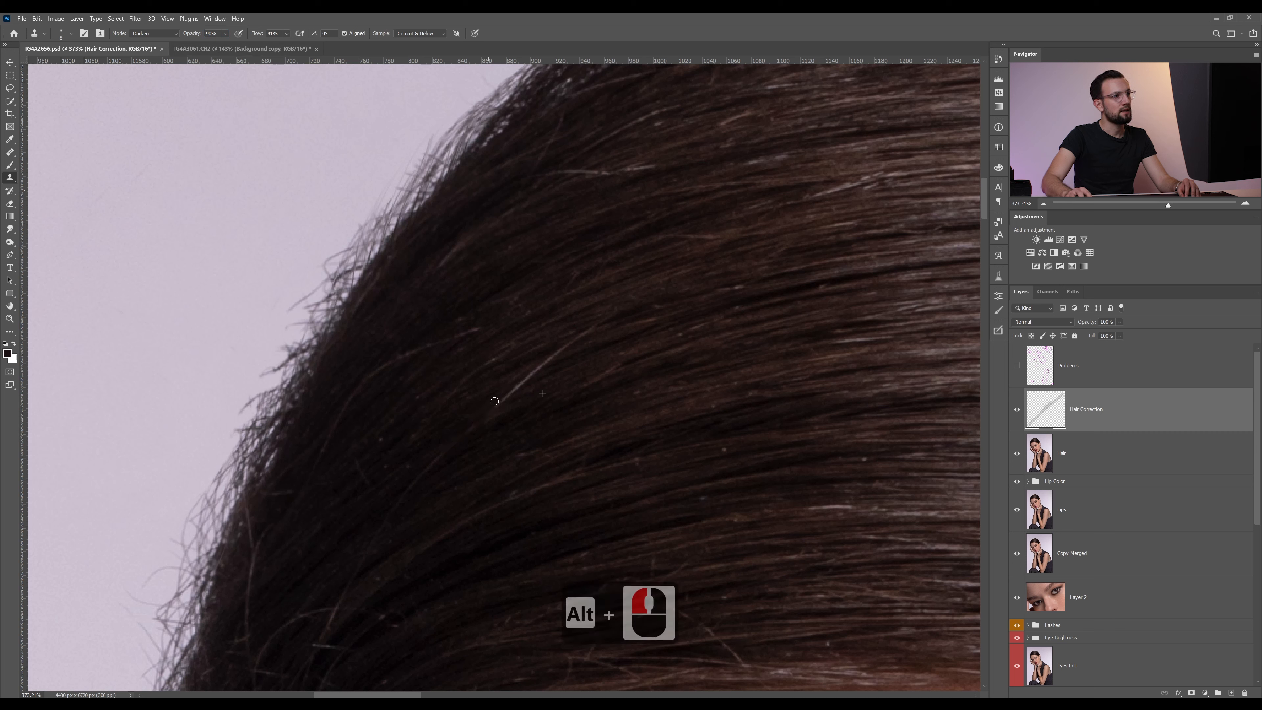
drag(494, 400, 592, 331)
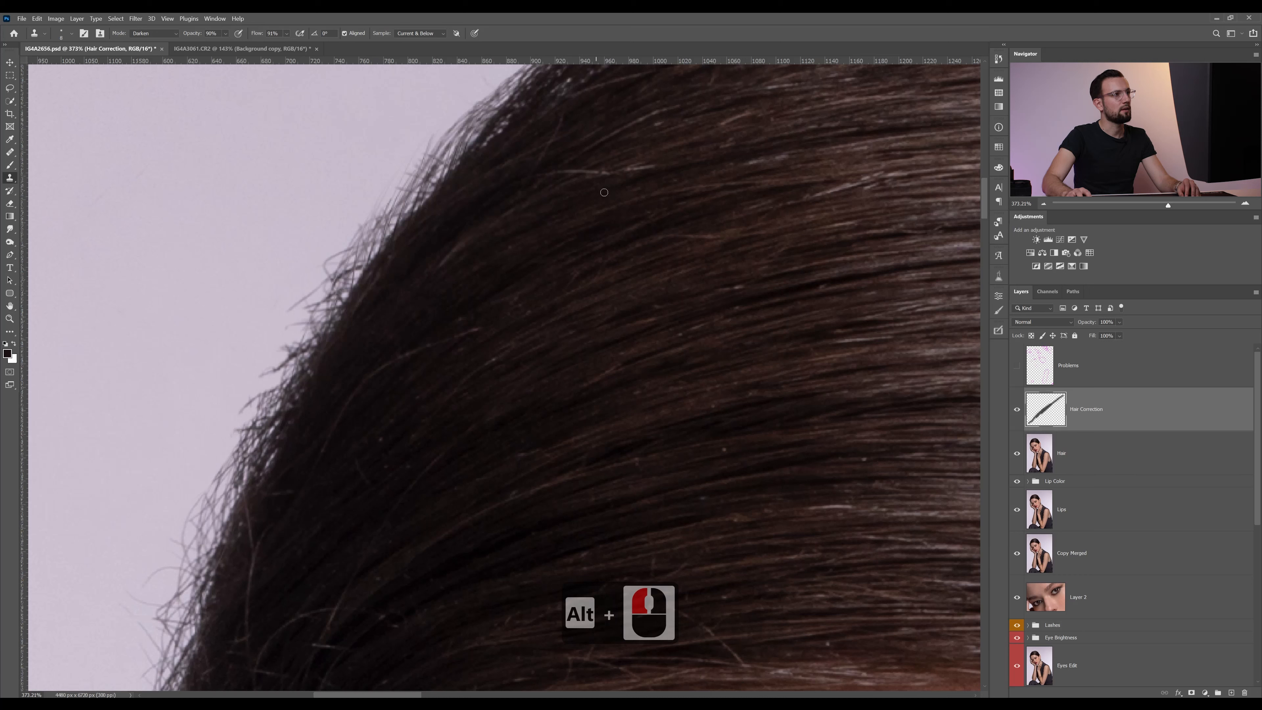
Clone neighbouring dark hair over the light strand near the crown and the faint strand close to the left hair edge
alt+click(614, 206)
mouse_move(649, 171)
mouse_down()
mouse_move(580, 174)
mouse_move(612, 172)
mouse_up()
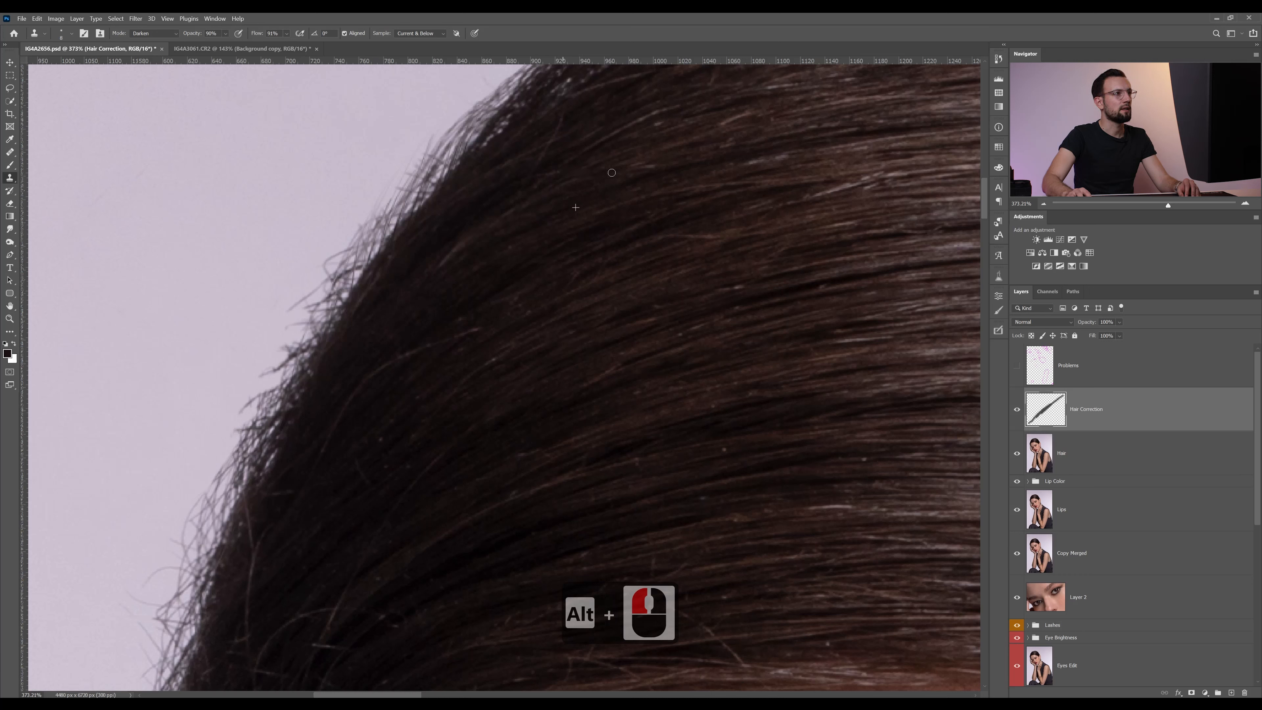
alt+click(362, 421)
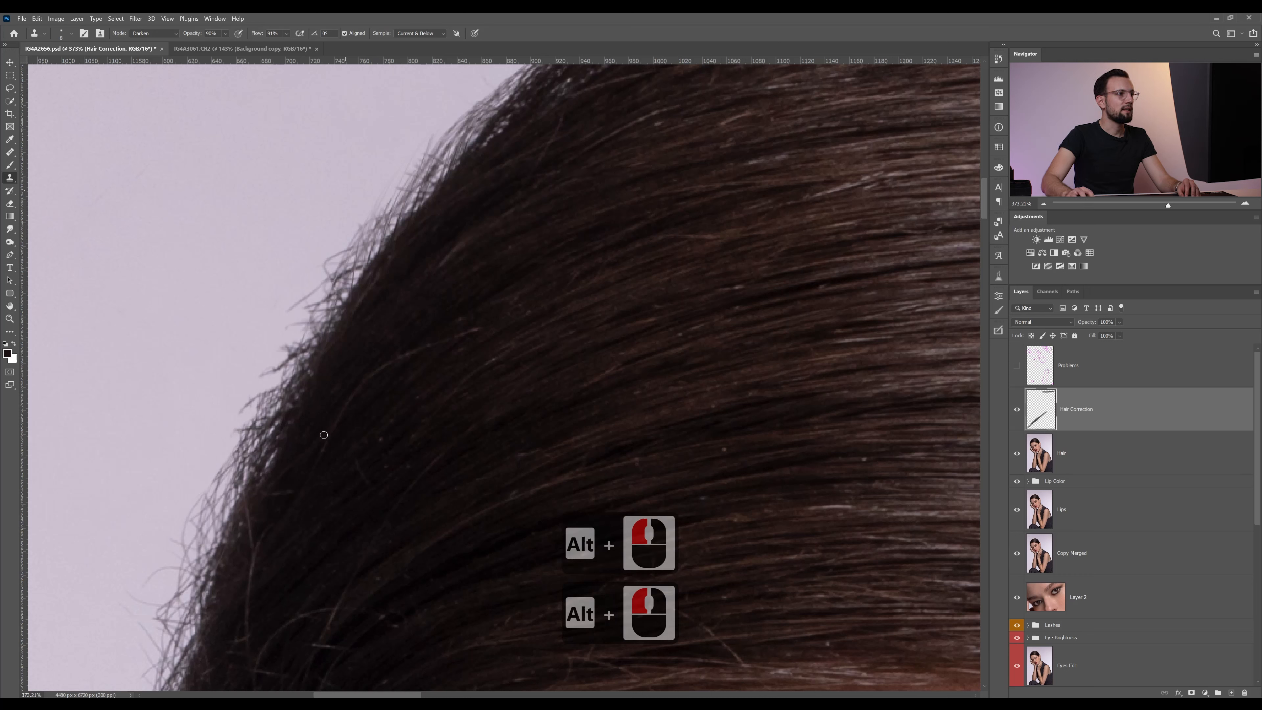
mouse_move(324, 436)
mouse_down()
mouse_move(352, 391)
mouse_move(484, 325)
mouse_move(402, 358)
mouse_move(452, 339)
mouse_move(408, 359)
mouse_up()
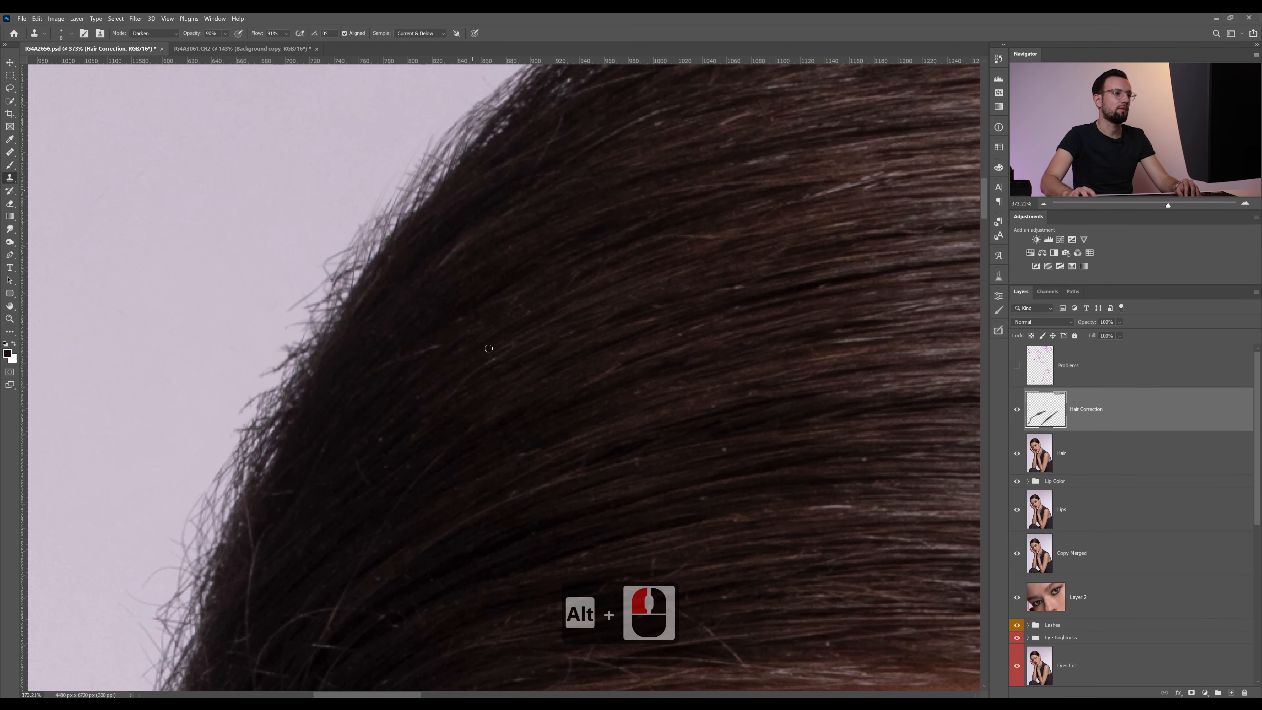
Sample neighbouring dark hair and clone it along the long light diagonal strand on the right side of the head
drag(872, 329, 354, 228)
alt+click(435, 283)
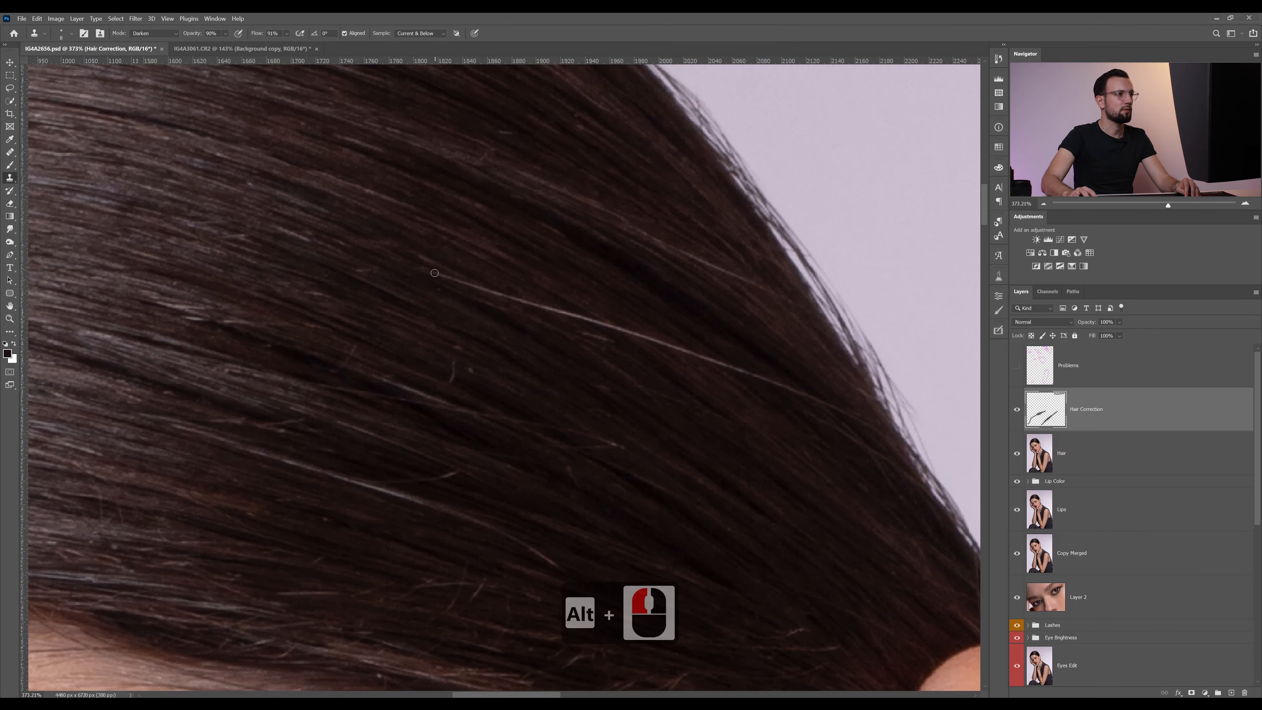
drag(438, 275, 486, 290)
mouse_move(539, 305)
mouse_down()
mouse_move(758, 375)
mouse_move(689, 358)
mouse_up()
drag(764, 380, 823, 400)
alt+click(591, 355)
drag(587, 321, 620, 339)
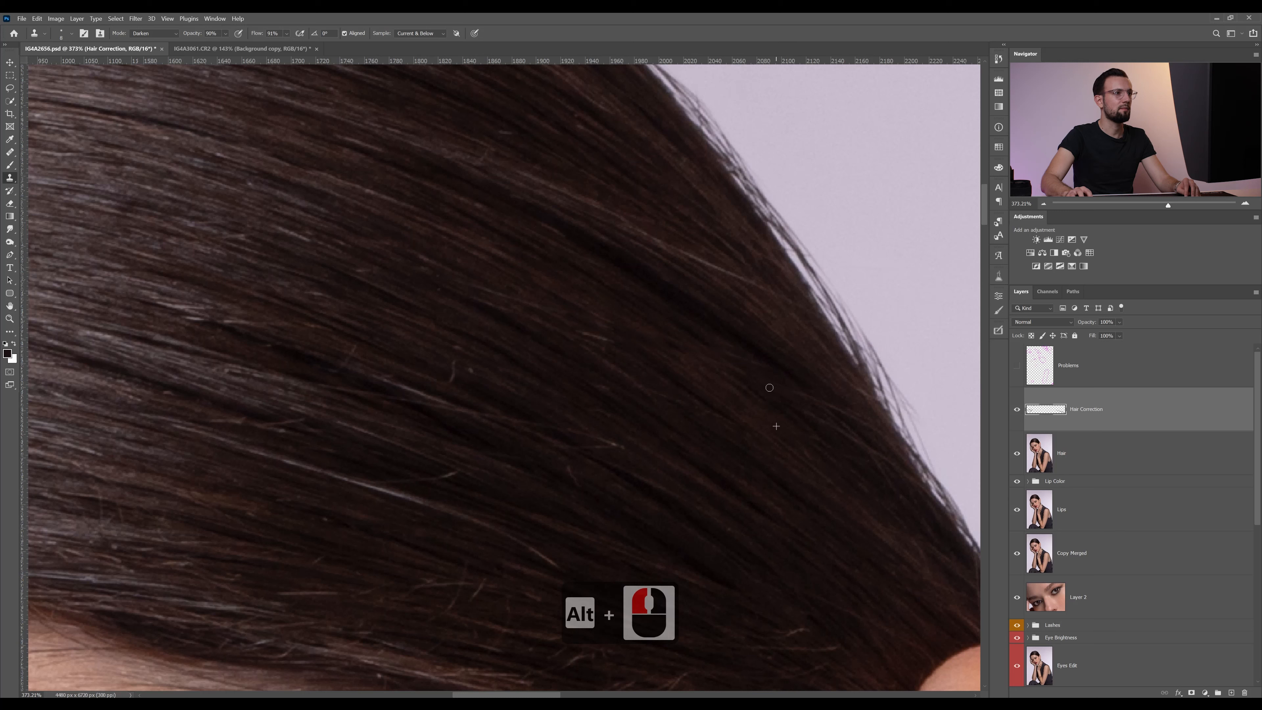
alt+click(746, 265)
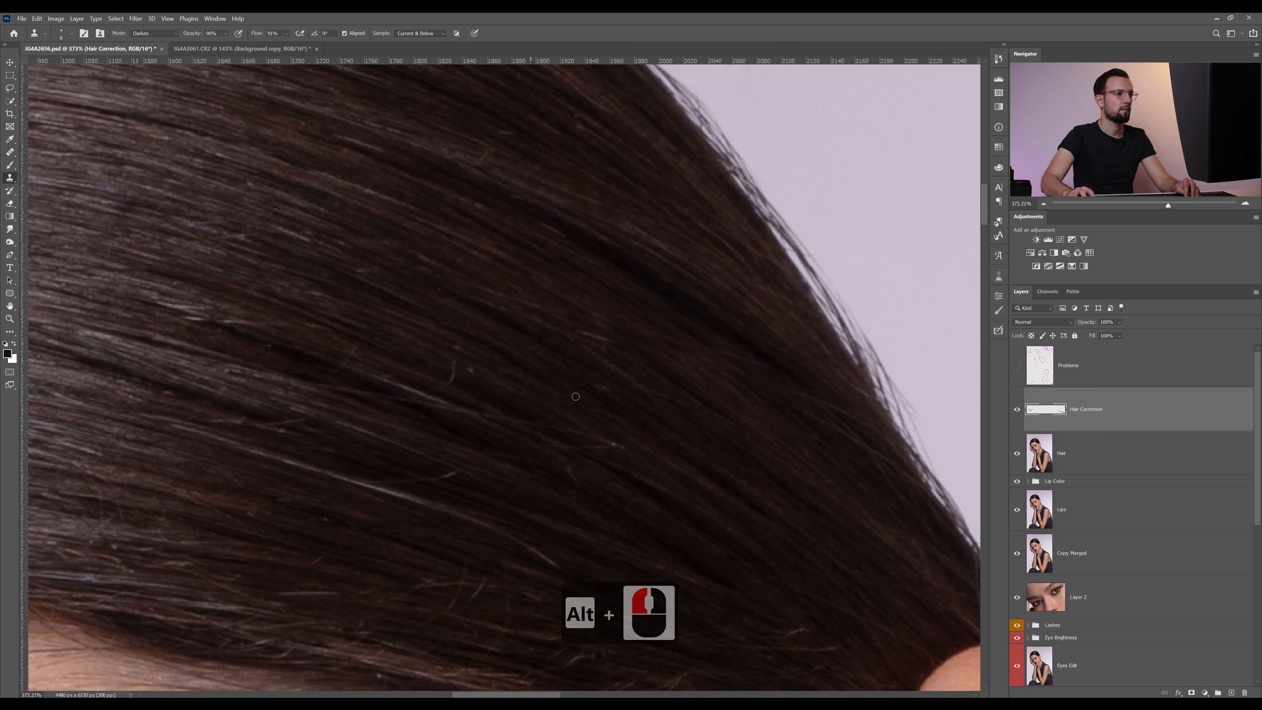
Clone dark hair over the remaining light diagonal strands in the lower middle of the hair, resampling beside each strand
alt+click(604, 426)
drag(611, 441, 588, 432)
drag(498, 416, 383, 378)
alt+click(546, 535)
mouse_move(540, 554)
mouse_down()
mouse_move(191, 429)
mouse_move(376, 490)
mouse_up()
alt+click(474, 460)
mouse_move(466, 478)
mouse_down()
mouse_move(412, 470)
mouse_move(321, 426)
mouse_up()
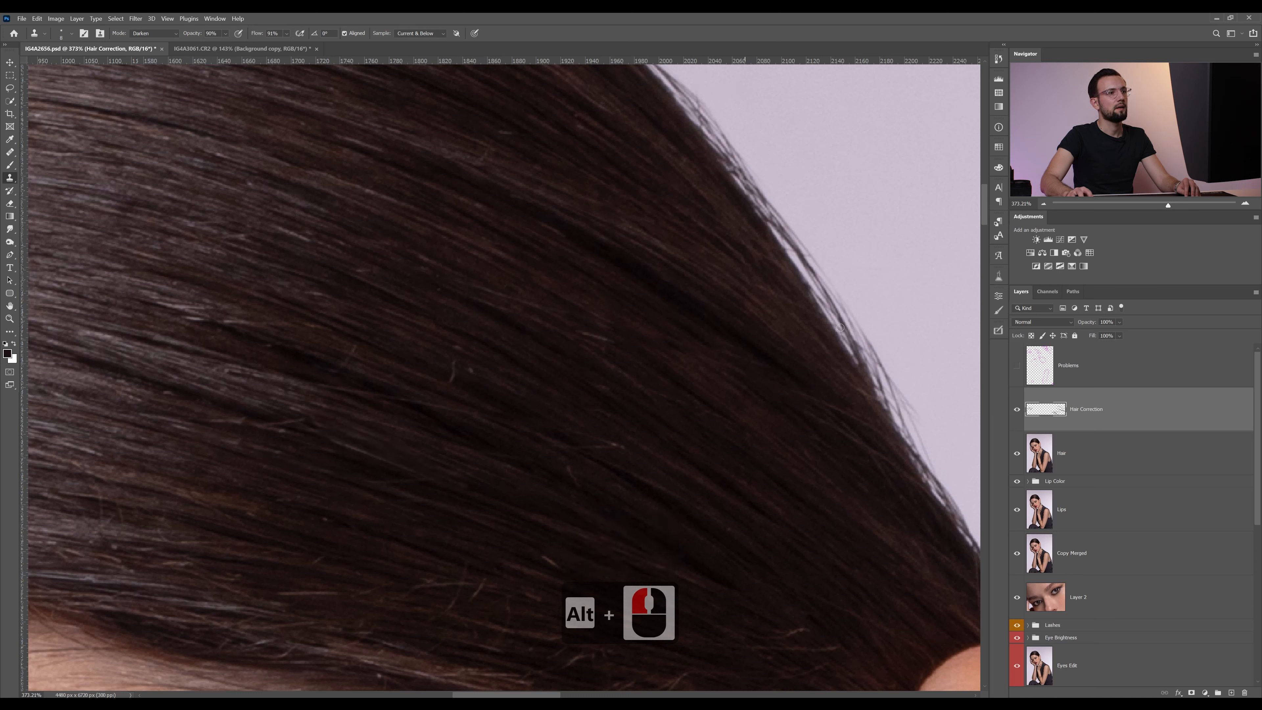
Zoom out to the whole head and toggle the Hair Correction layer's visibility to compare the hair before and after cloning
click(1042, 205)
click(1043, 205)
click(1043, 204)
click(1043, 204)
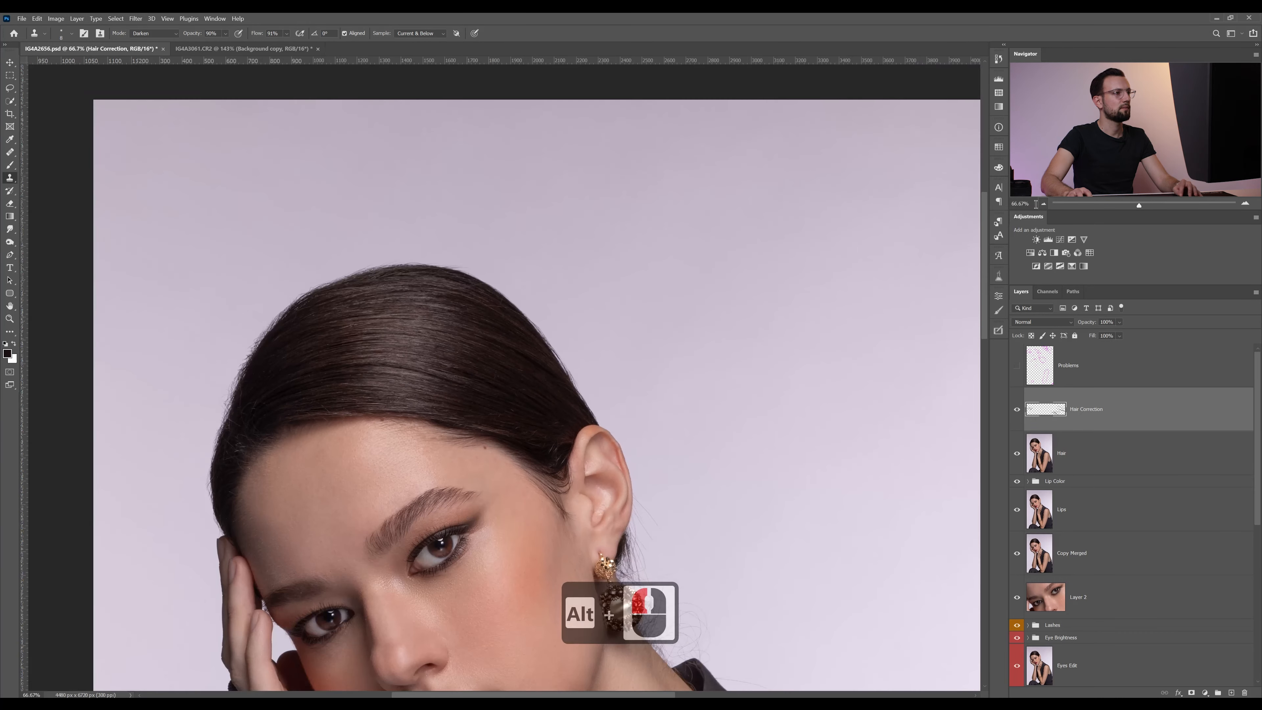
drag(469, 389, 586, 338)
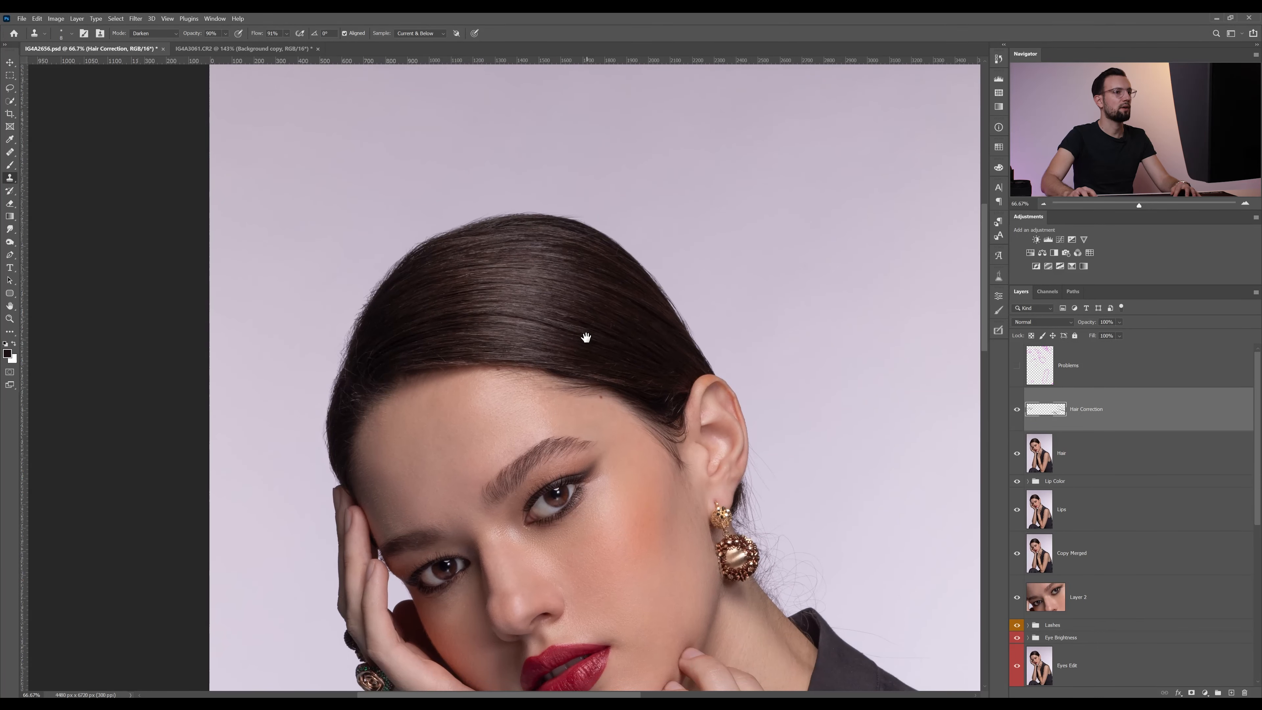
click(1017, 410)
click(1016, 410)
click(1017, 411)
click(1016, 410)
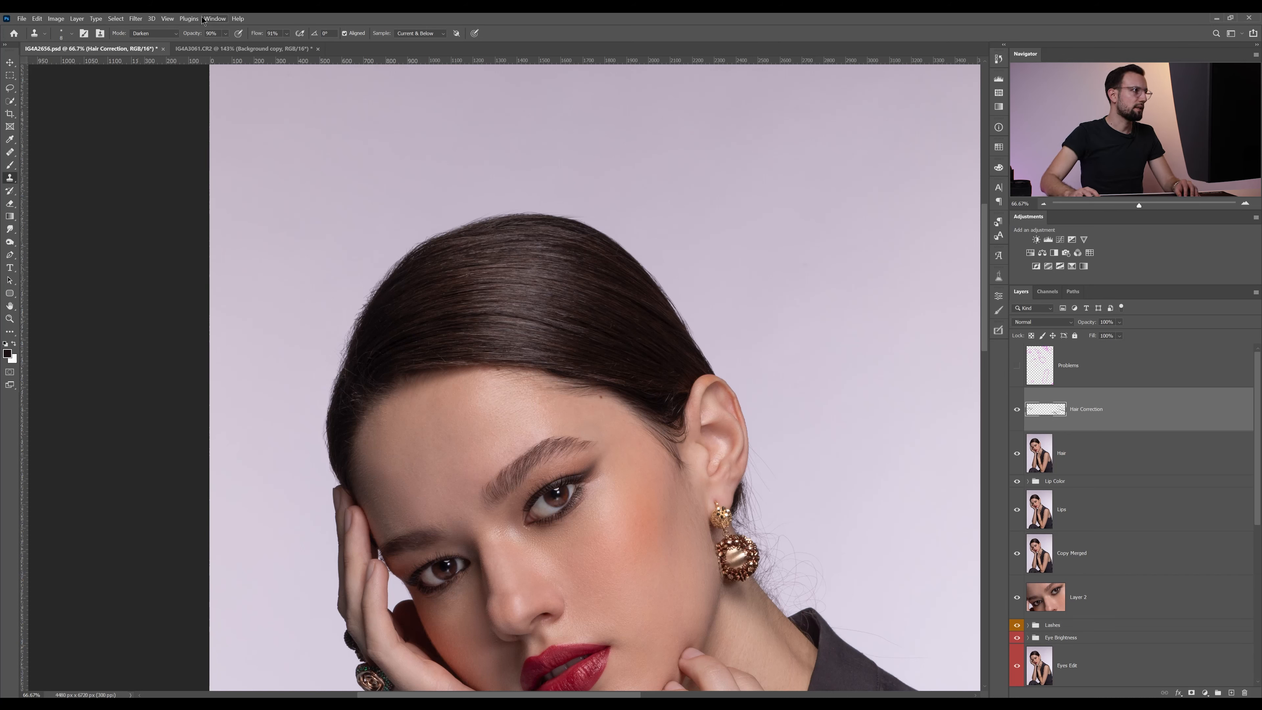
Switch to the IG4A3061.CR2 tiara portrait and add a new empty layer above Background copy
click(209, 50)
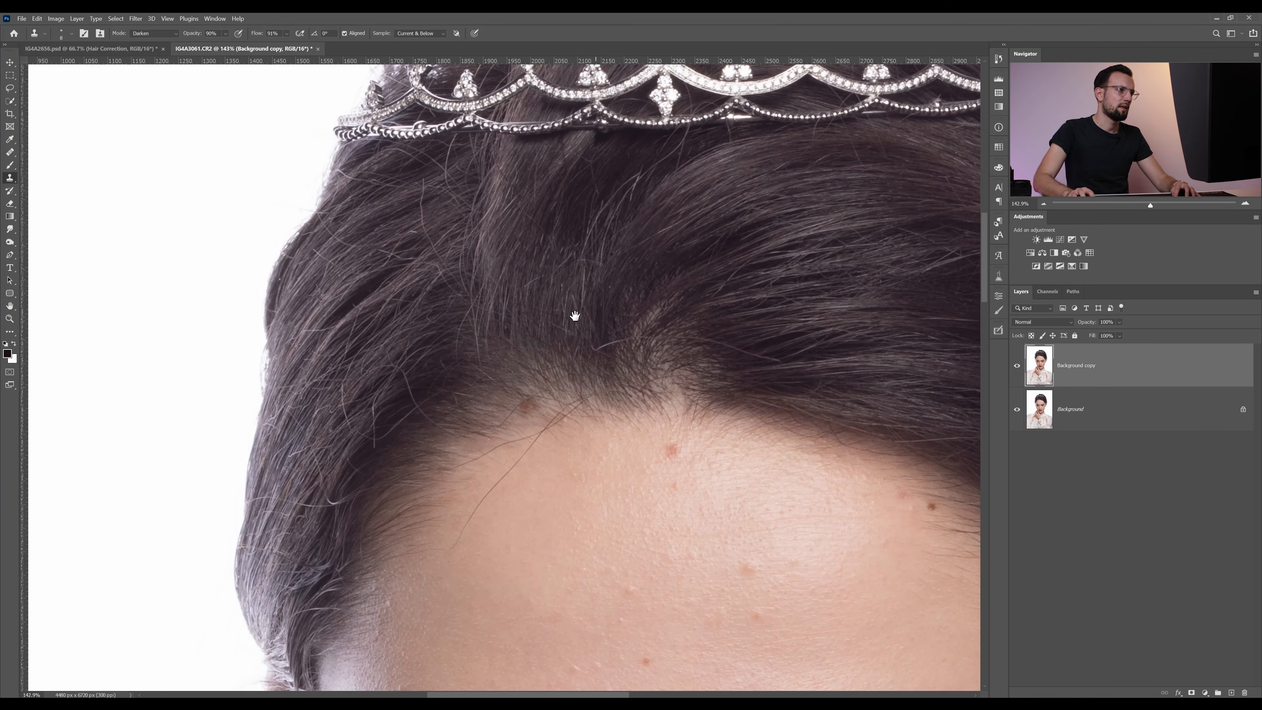
drag(574, 316, 459, 316)
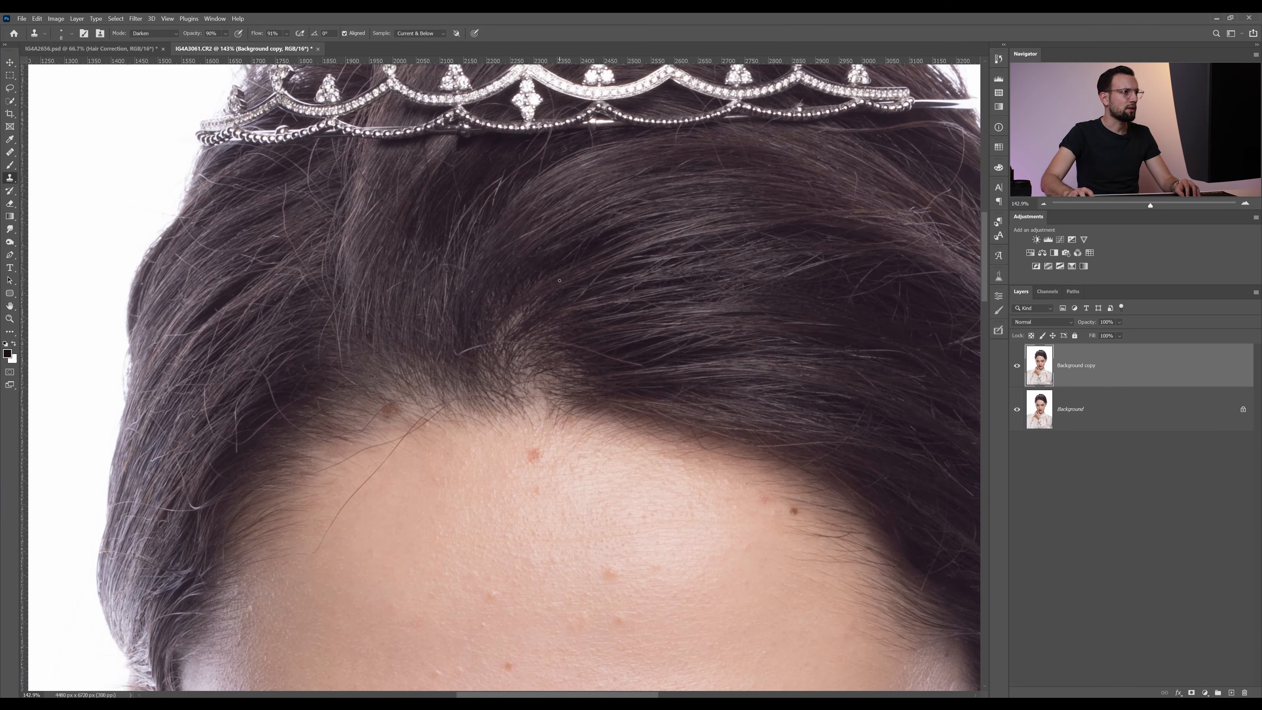
drag(369, 285, 451, 290)
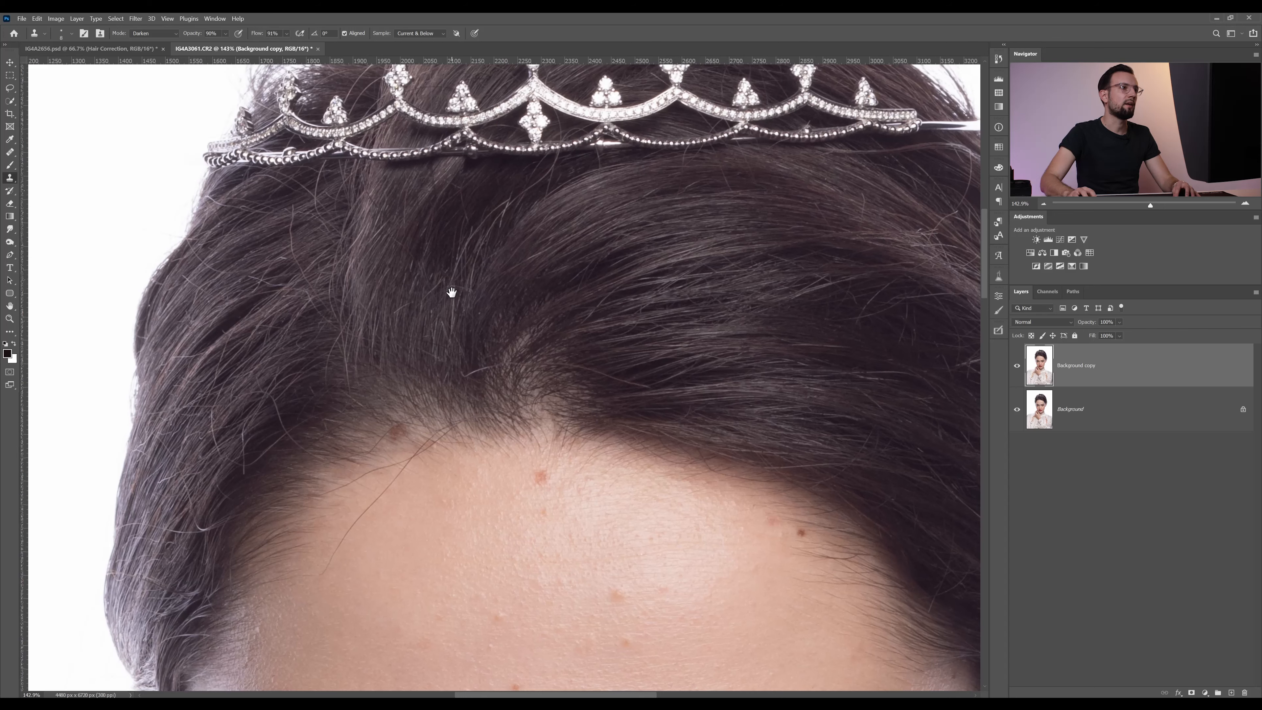
drag(688, 295, 843, 254)
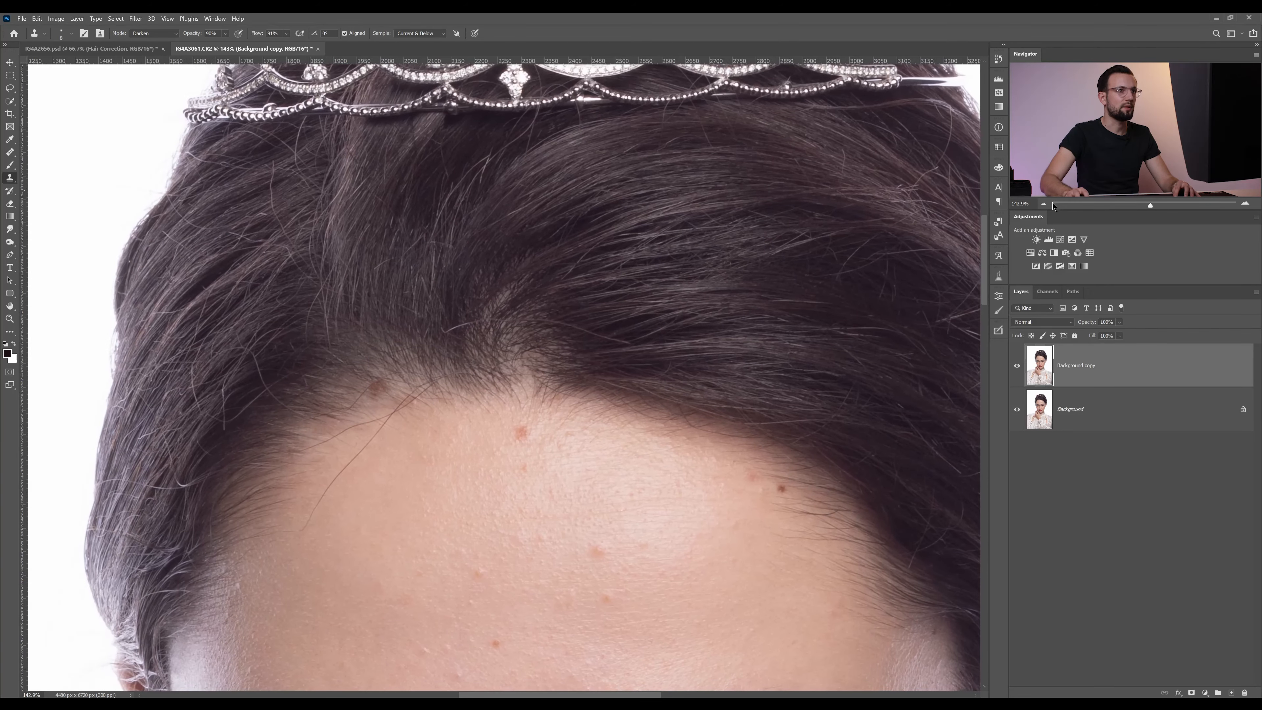
scroll(517, 375, down, 3)
drag(640, 289, 614, 251)
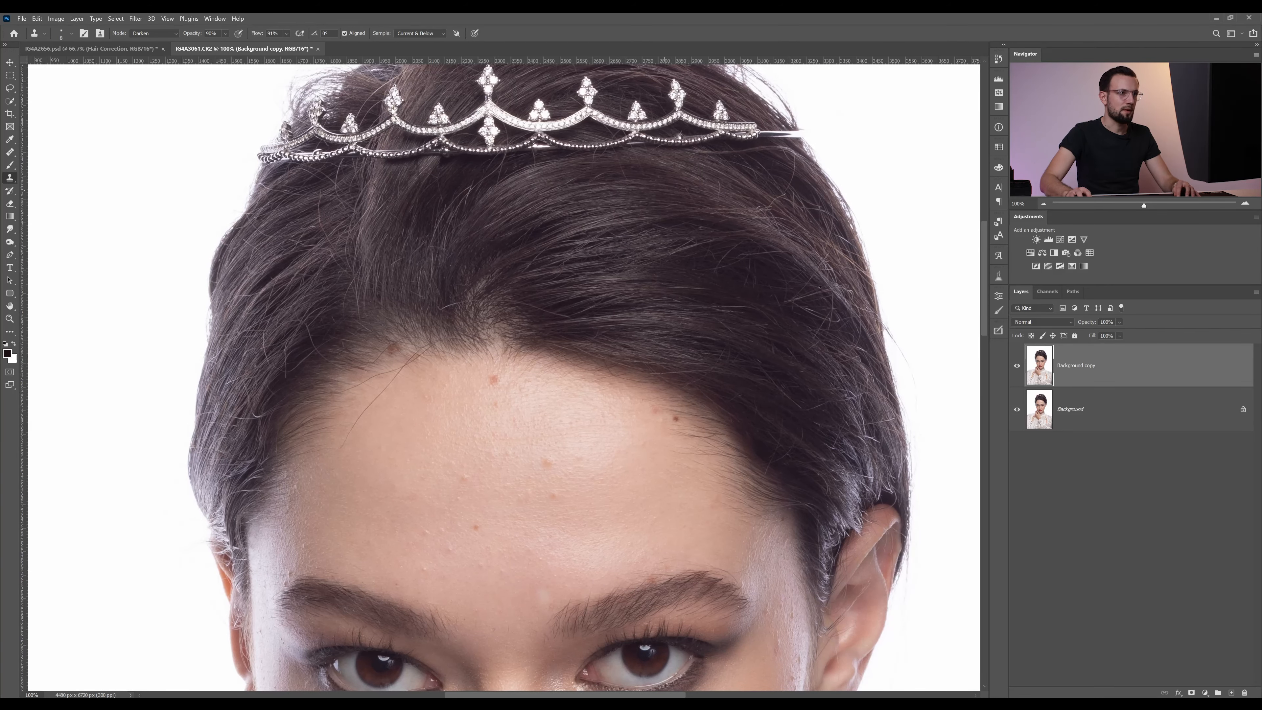
click(1233, 692)
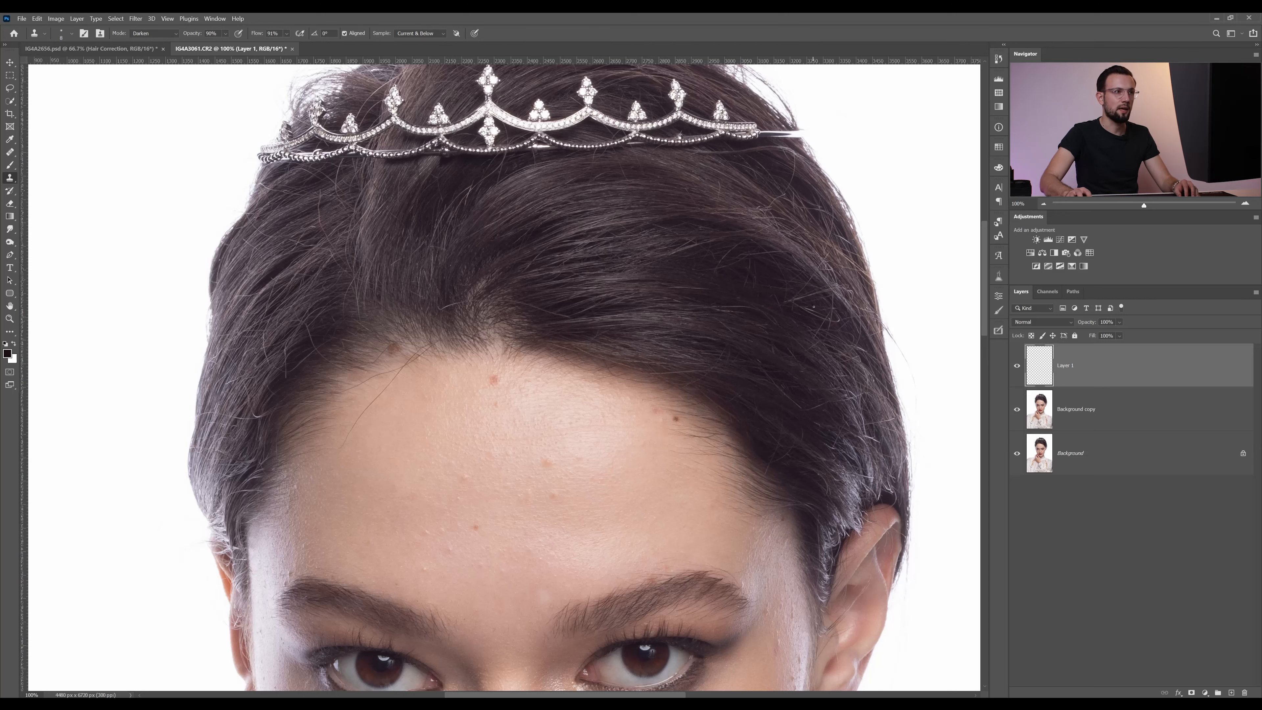
With the Clone Stamp, clone dark hair over the tangled, curled light strands in the dark area right of the forehead
key(z)
drag(812, 319, 839, 319)
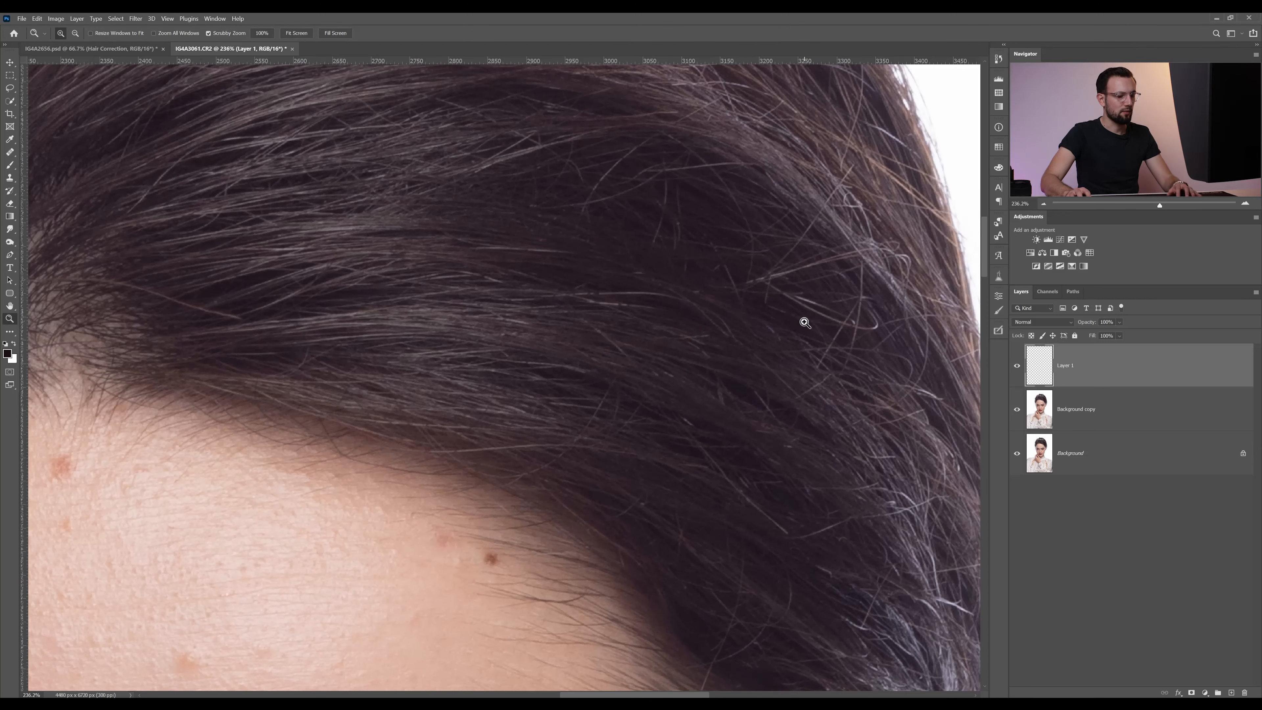
key(s)
alt+click(800, 305)
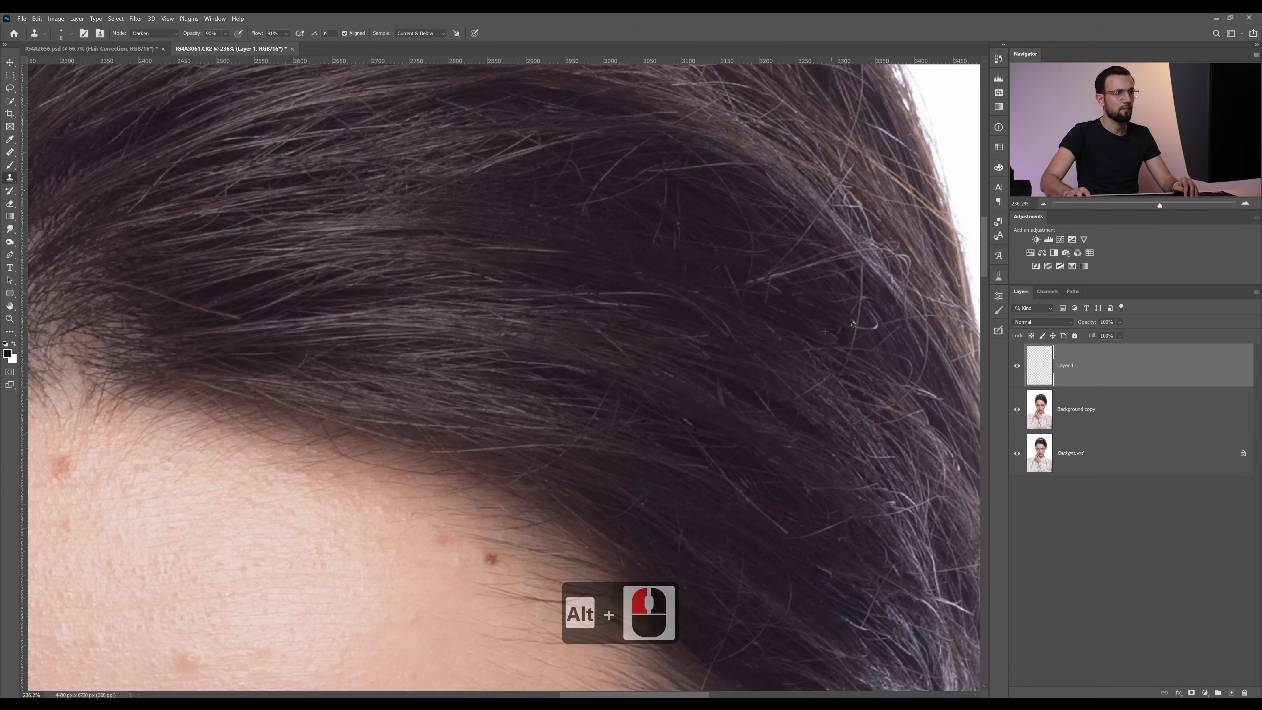
mouse_move(853, 324)
mouse_down()
mouse_move(879, 325)
mouse_move(876, 310)
mouse_move(863, 292)
mouse_move(869, 318)
mouse_move(870, 294)
mouse_move(839, 303)
mouse_move(839, 272)
mouse_move(864, 269)
mouse_move(821, 280)
mouse_move(861, 268)
mouse_move(775, 288)
mouse_move(763, 306)
mouse_move(800, 270)
mouse_up()
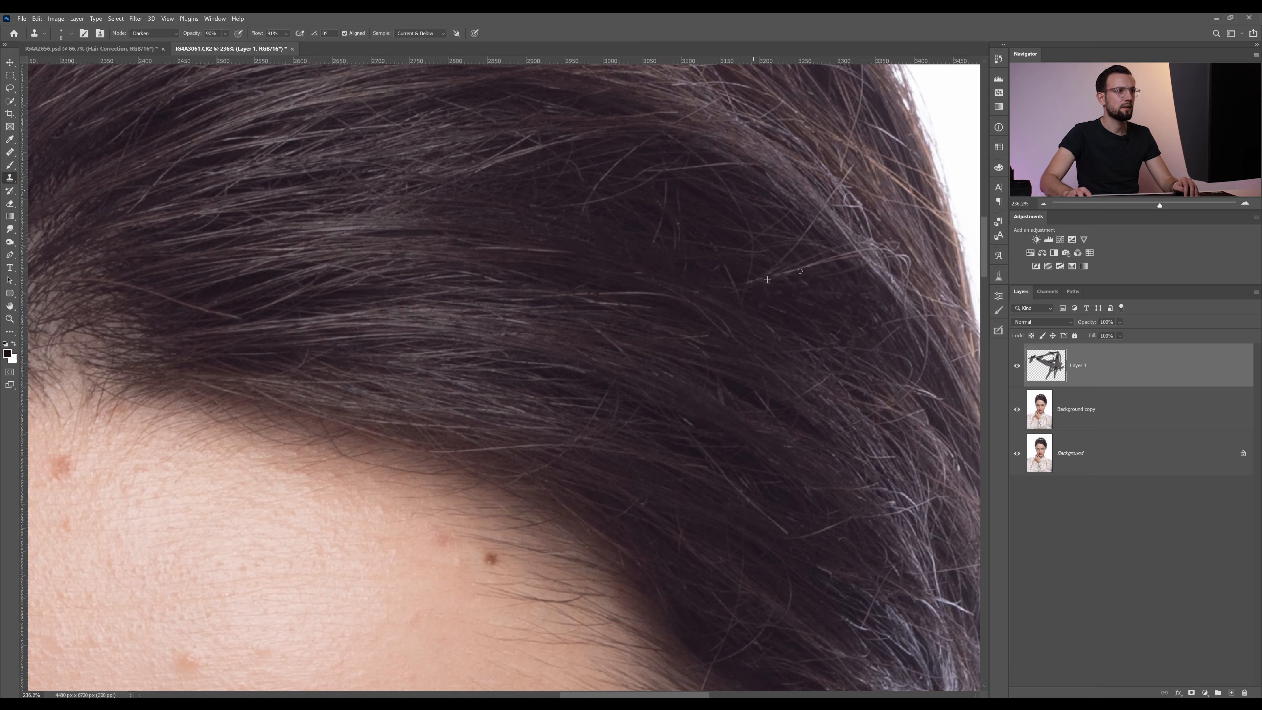
alt+click(775, 283)
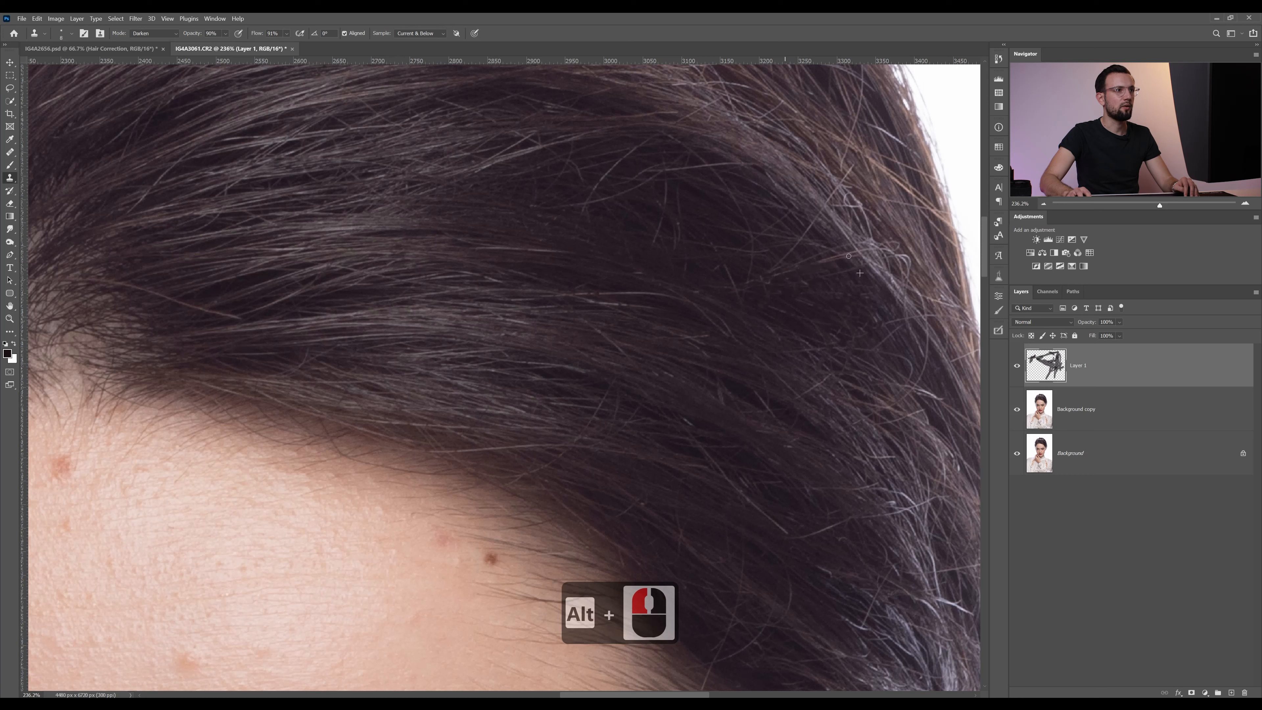
drag(765, 274, 786, 257)
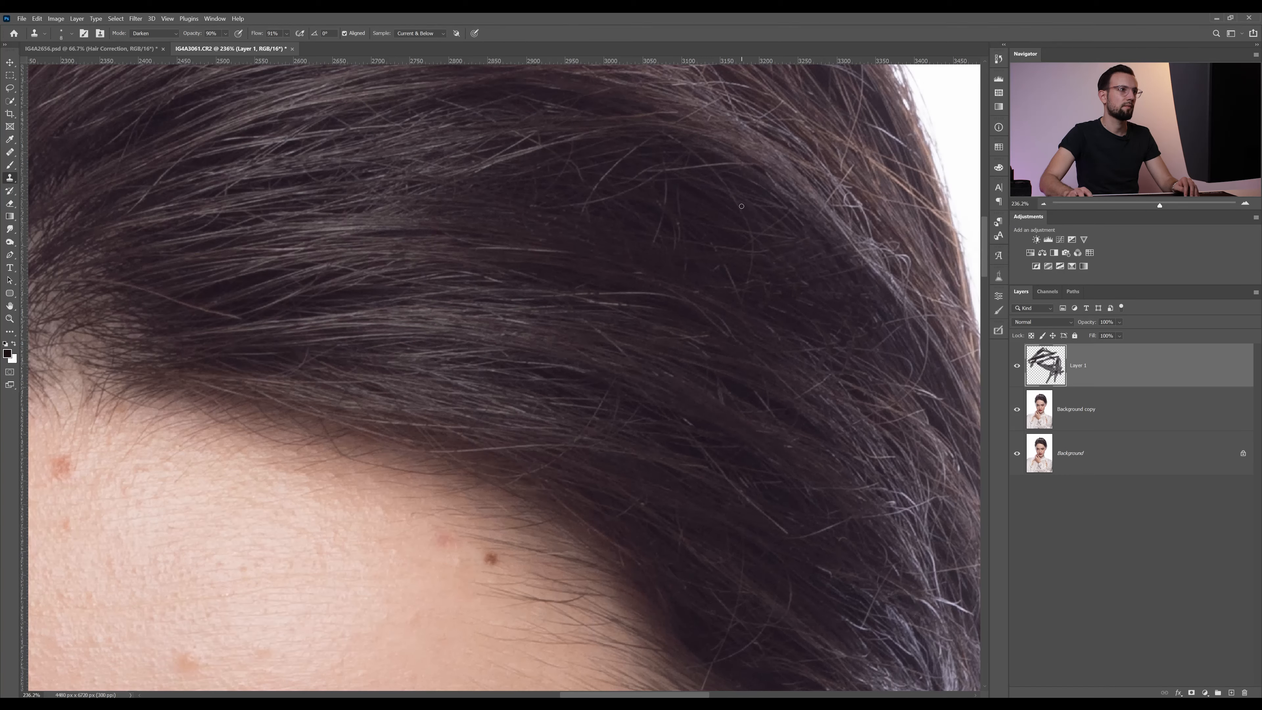
mouse_move(742, 206)
mouse_down()
mouse_move(758, 261)
mouse_move(746, 292)
mouse_move(748, 218)
mouse_move(761, 255)
mouse_move(723, 243)
mouse_move(772, 234)
mouse_move(734, 225)
mouse_move(733, 190)
mouse_move(768, 238)
mouse_up()
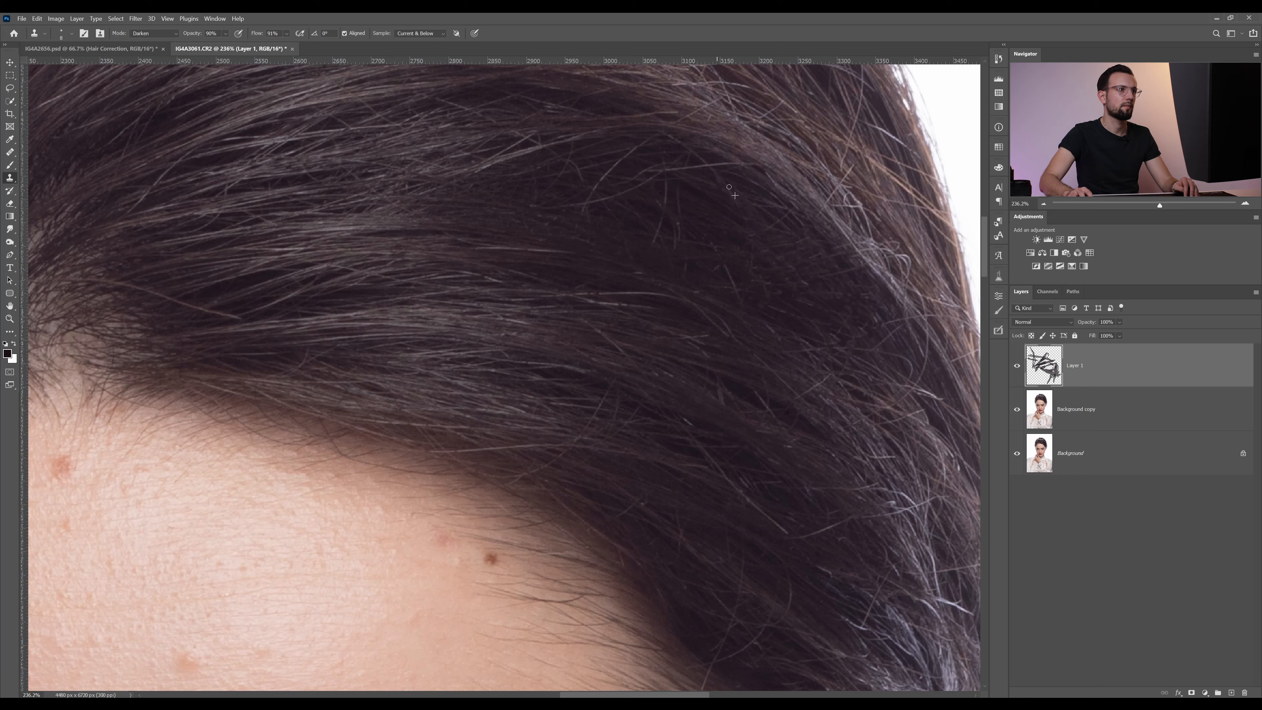
Clone dark hair over the fine crossing strands at the upper edge of the dark hair area
alt+click(695, 184)
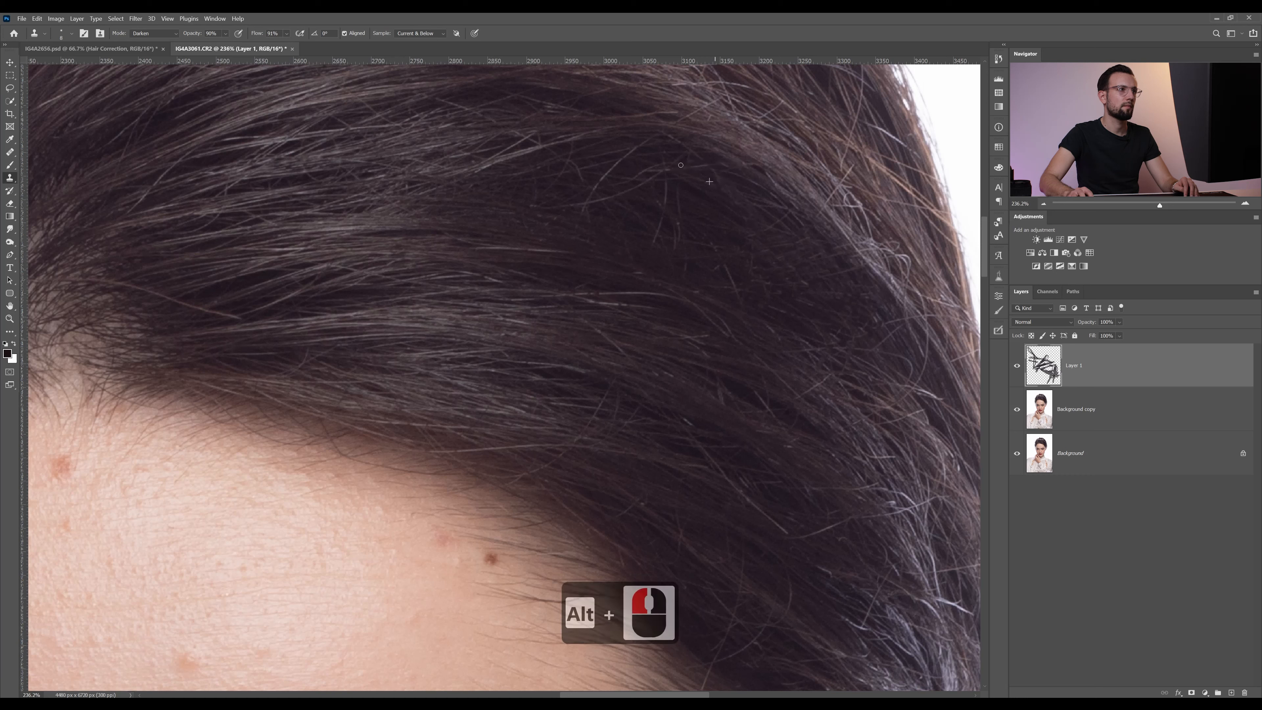
alt+click(714, 105)
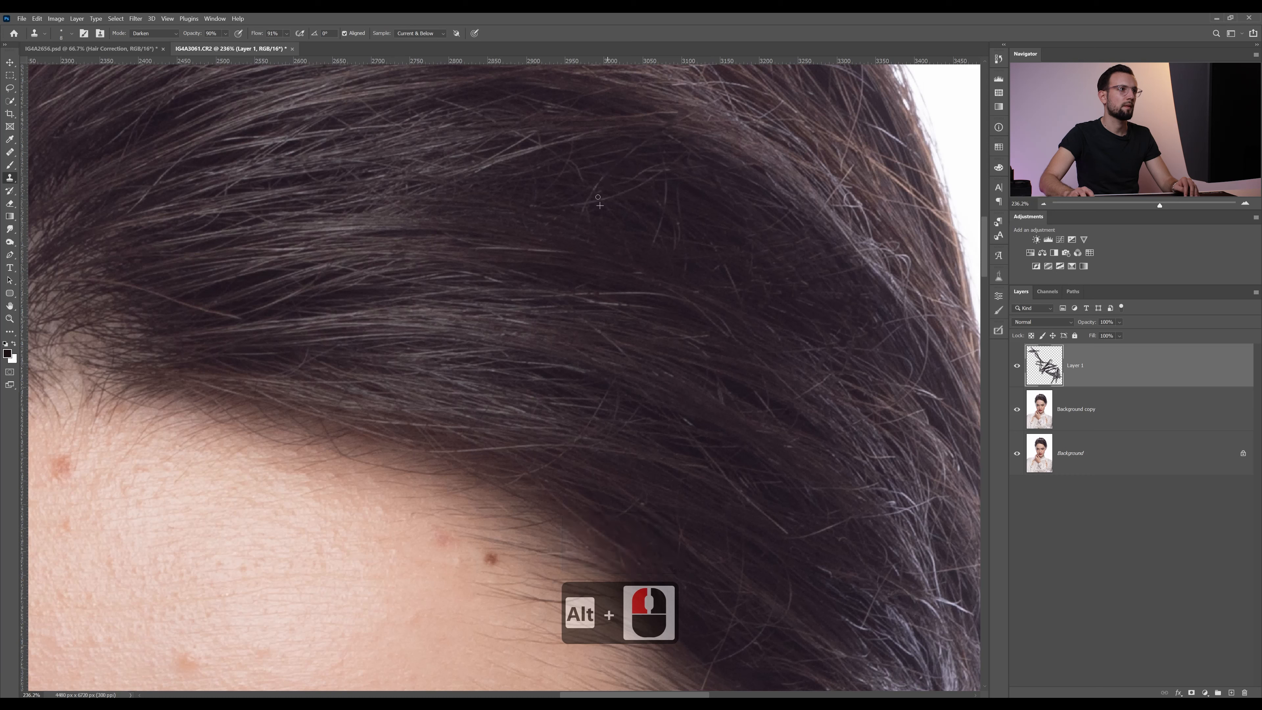
drag(591, 202, 585, 209)
alt+click(602, 221)
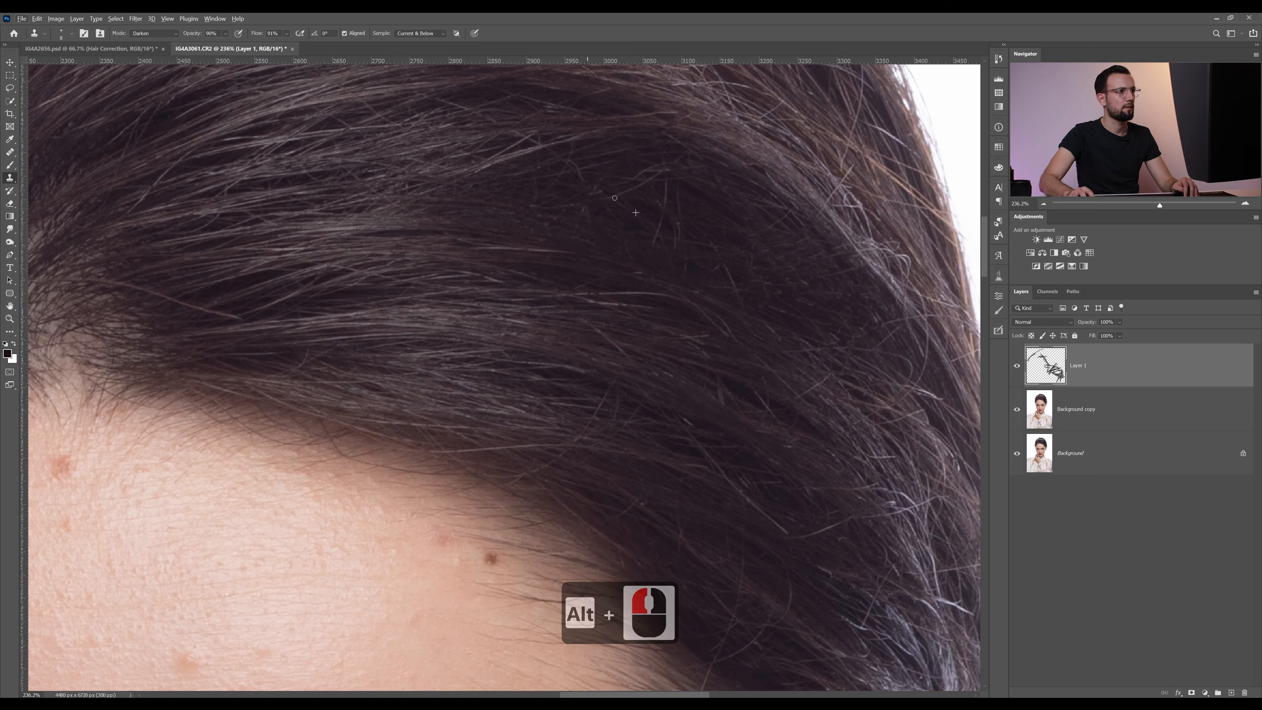
drag(659, 168, 632, 180)
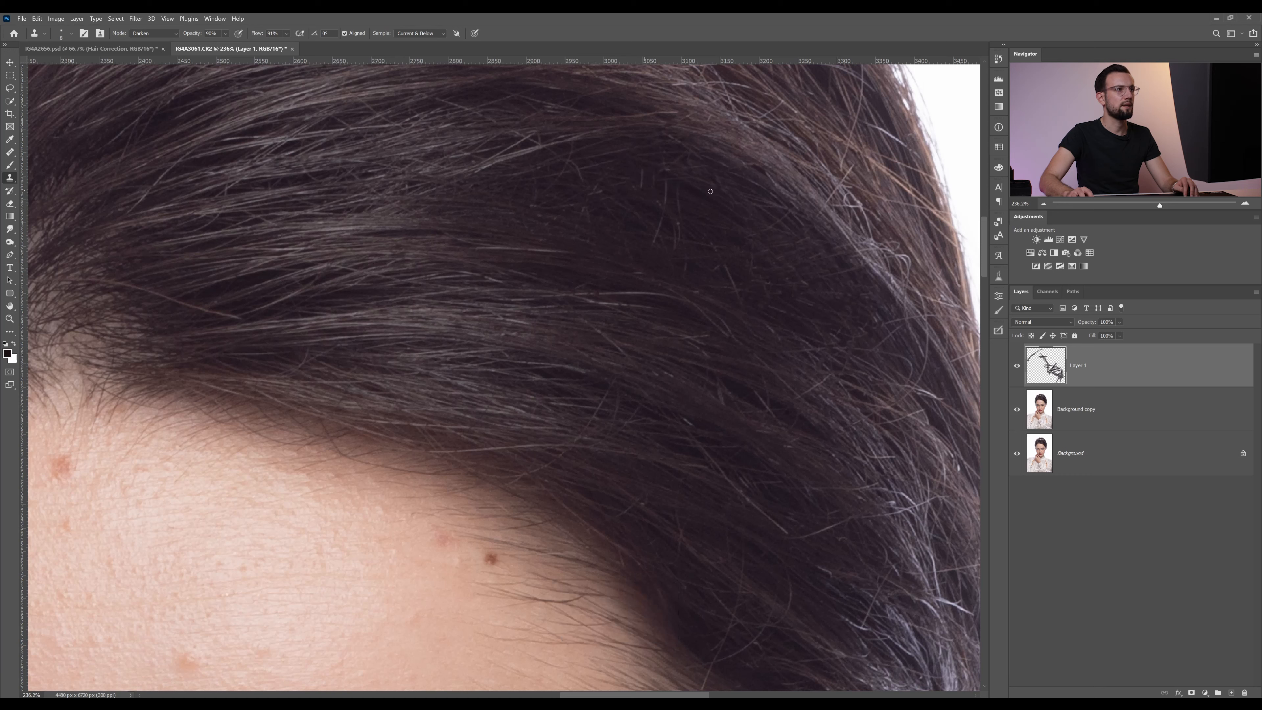
Sample nearby dark hair and clone out the short upright strands in the middle of the dark hair area
alt+click(676, 190)
drag(650, 233, 679, 199)
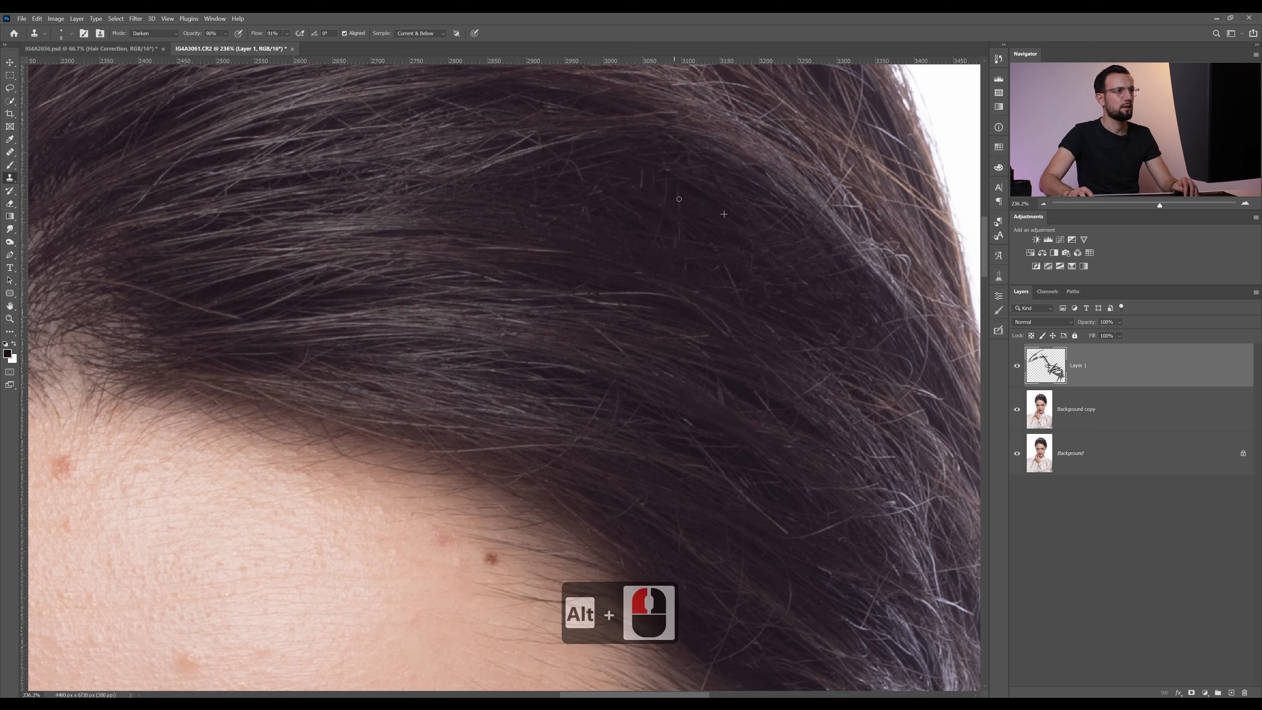
mouse_move(659, 245)
mouse_down()
mouse_move(659, 183)
mouse_move(713, 220)
mouse_up()
alt+click(686, 183)
alt+click(767, 252)
drag(722, 254, 722, 253)
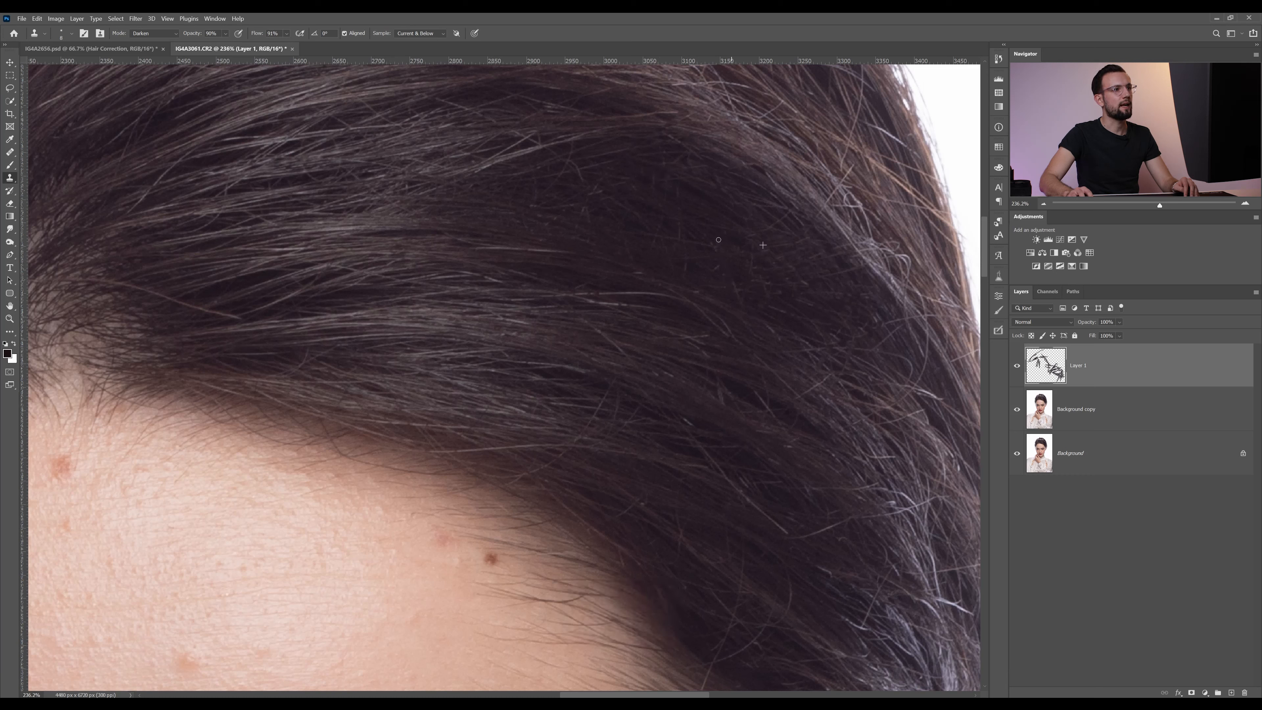
alt+click(752, 244)
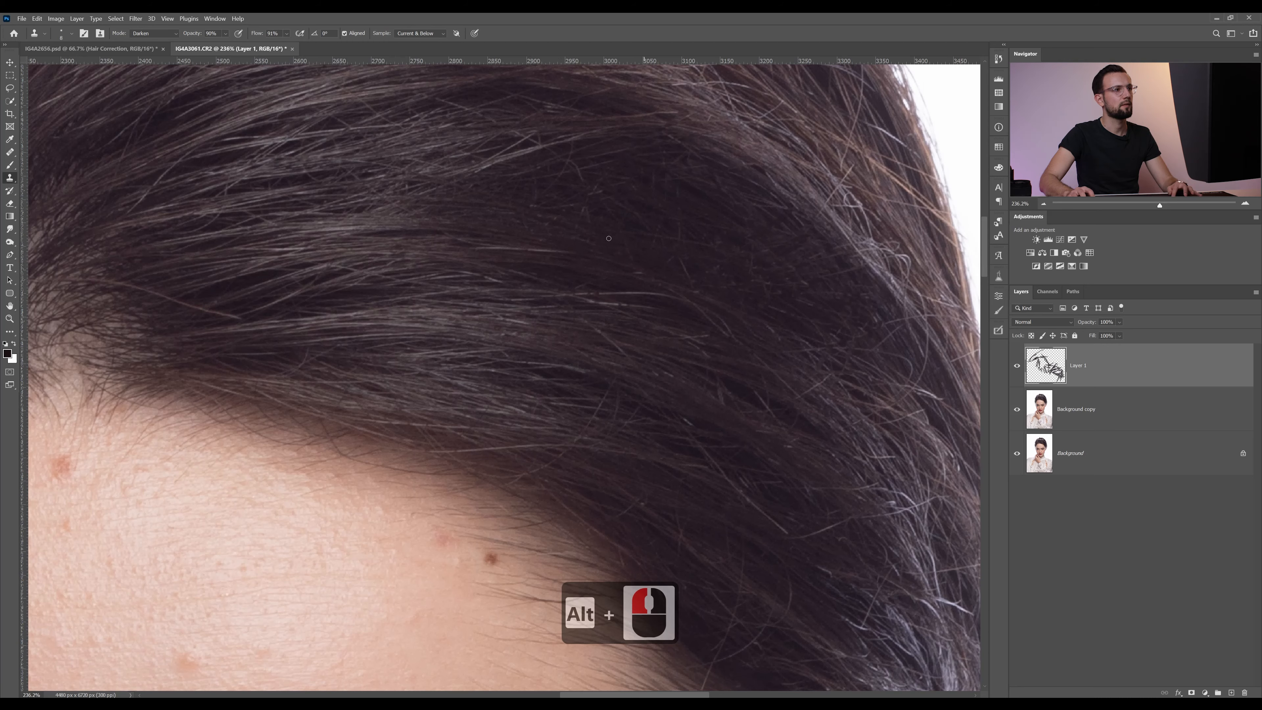
drag(575, 223, 543, 164)
Sample dark hair and clone it along the thin diagonal strand right of the hairline
alt+click(706, 411)
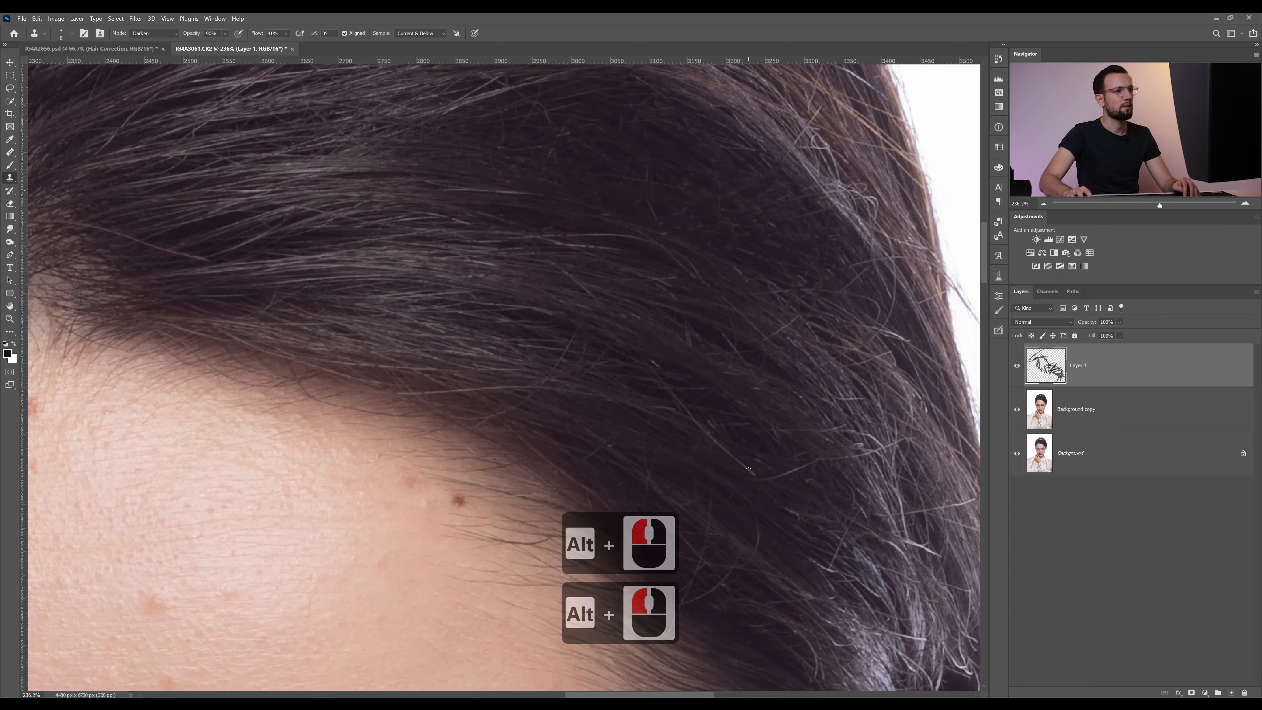
drag(760, 477, 699, 424)
drag(666, 371, 657, 362)
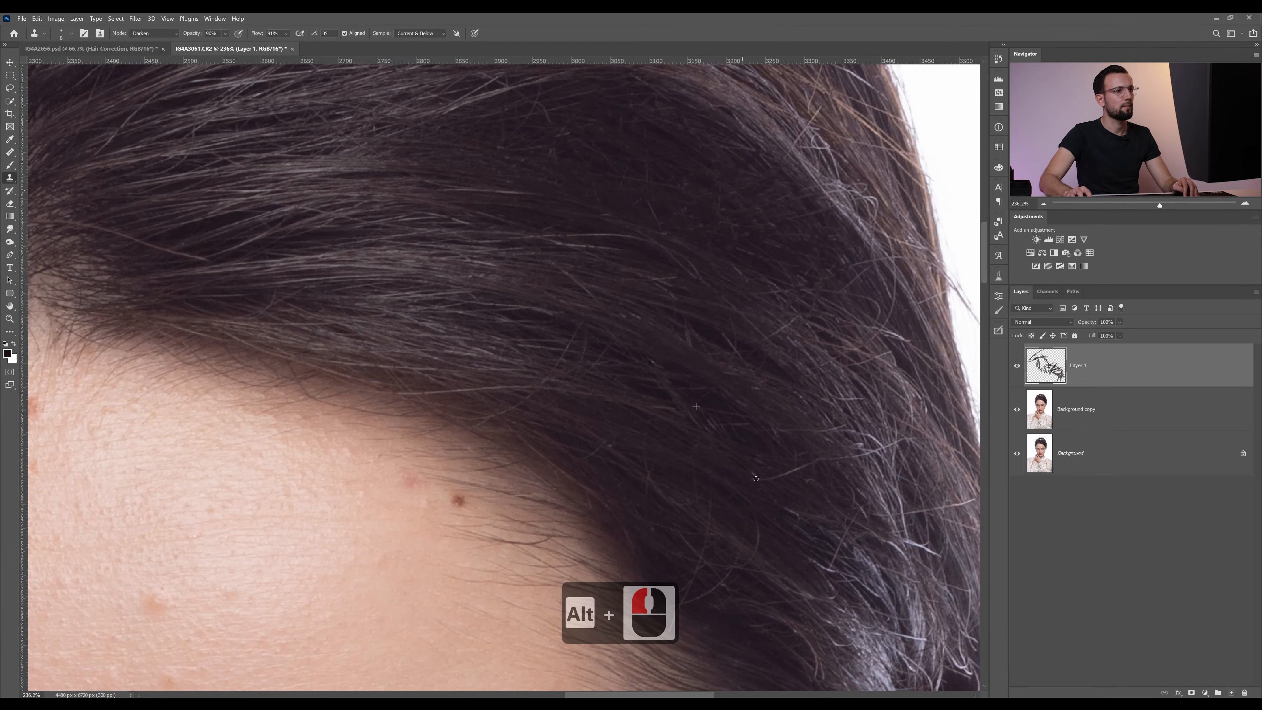
Clone out the stray hairs crossing the hair flow just above the hairline, resampling close to each one
alt+click(560, 384)
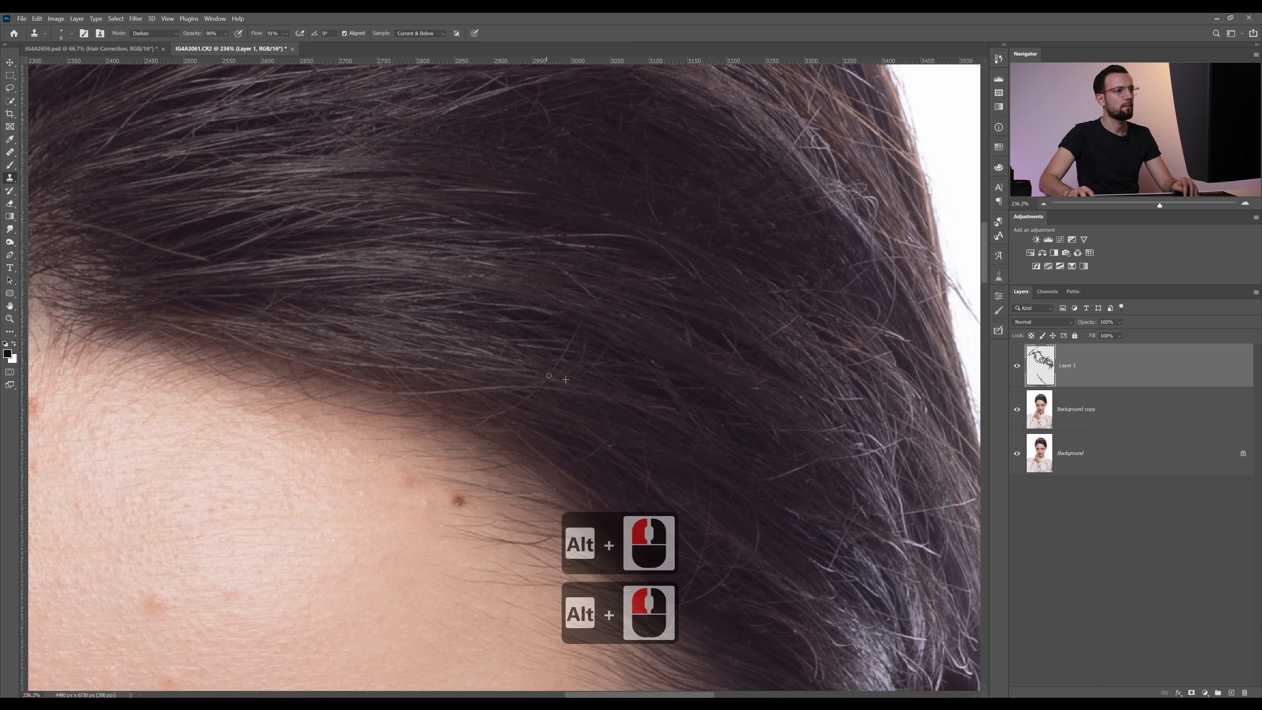
mouse_move(549, 376)
mouse_down()
mouse_move(576, 327)
mouse_move(514, 303)
mouse_up()
alt+click(535, 326)
alt+click(555, 264)
alt+click(556, 261)
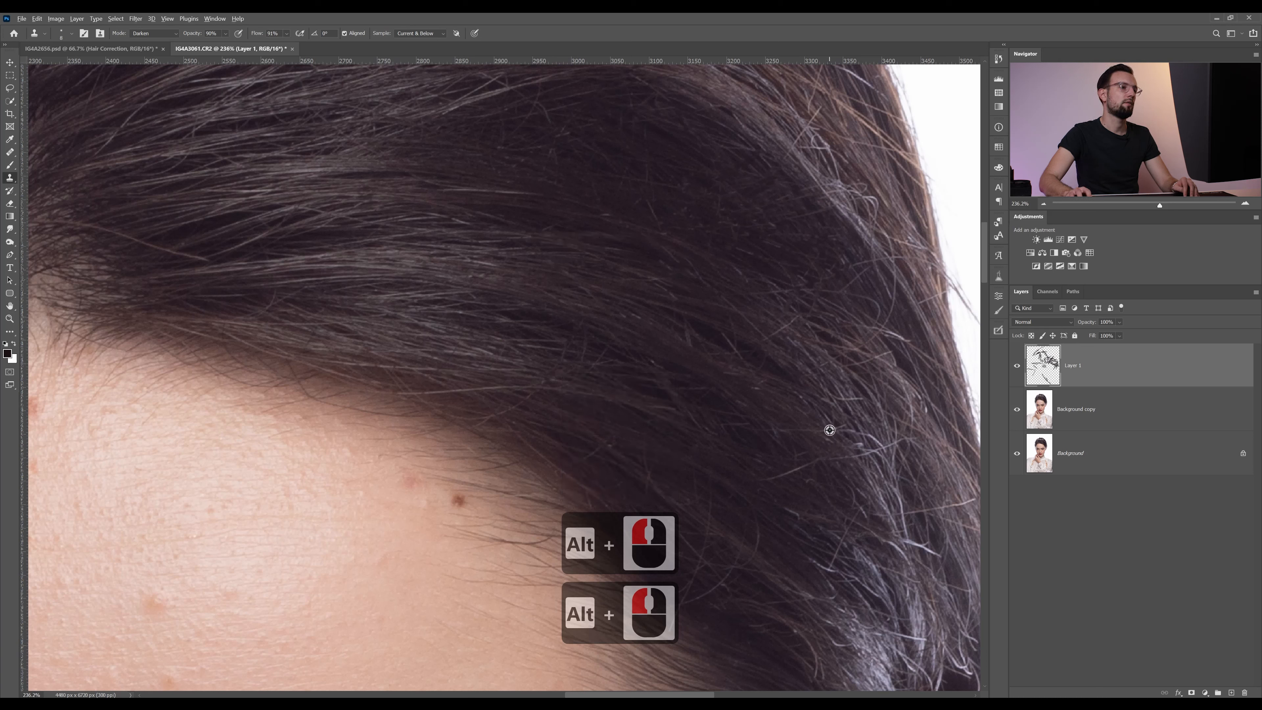
Clone adjacent hair over the stray strands beside the bright hair near the head's right edge
alt+click(799, 333)
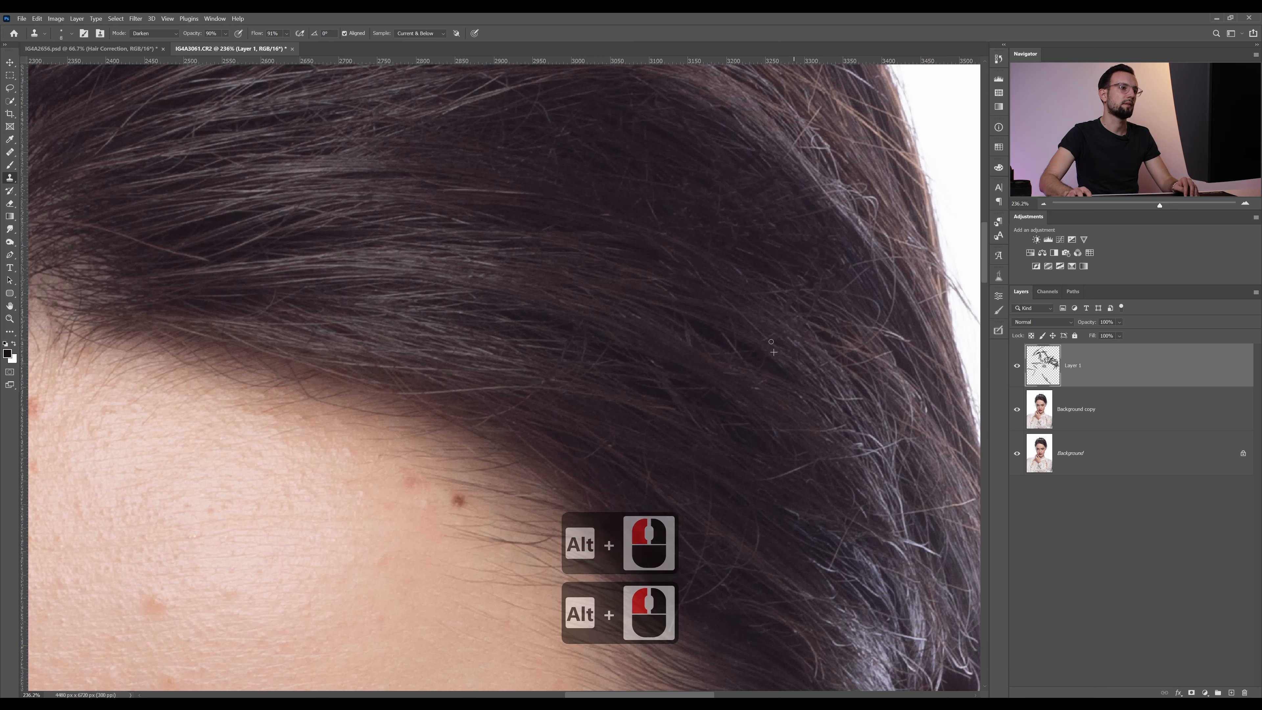
alt+click(849, 411)
alt+click(872, 420)
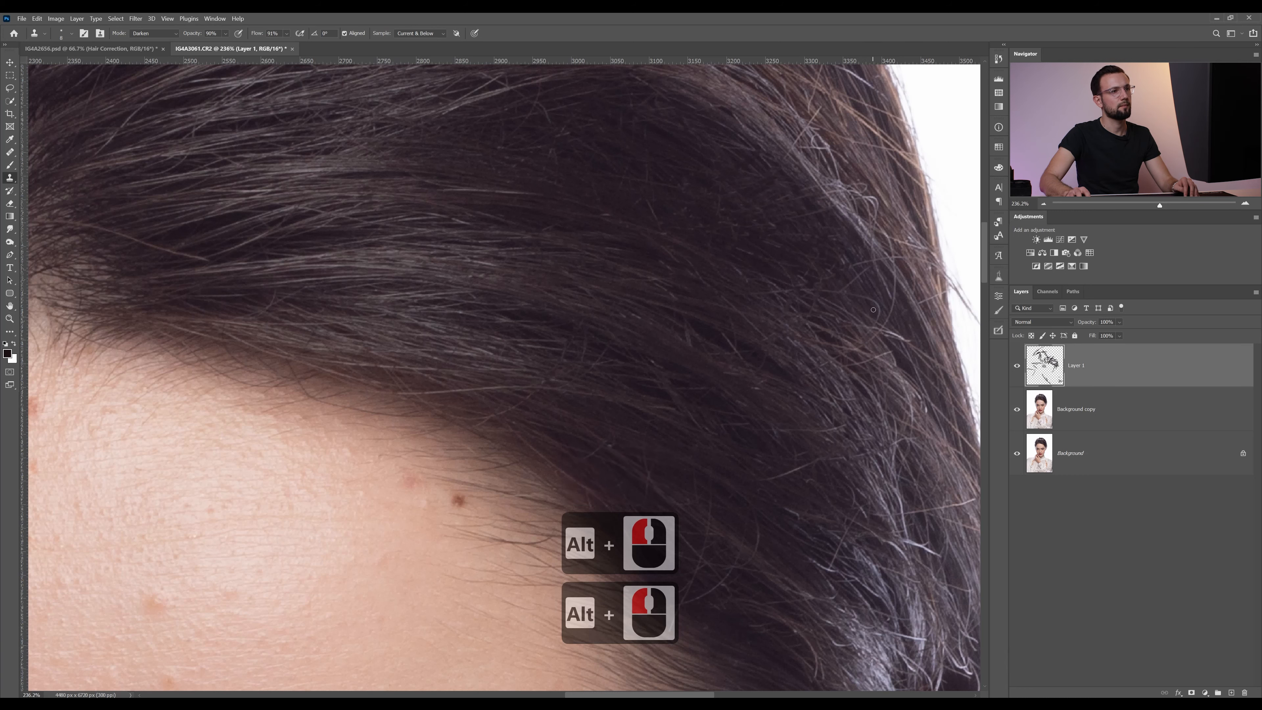
Clone surrounding hair over the bright bent strands where the locks cross at the upper right of the head
drag(774, 189, 753, 335)
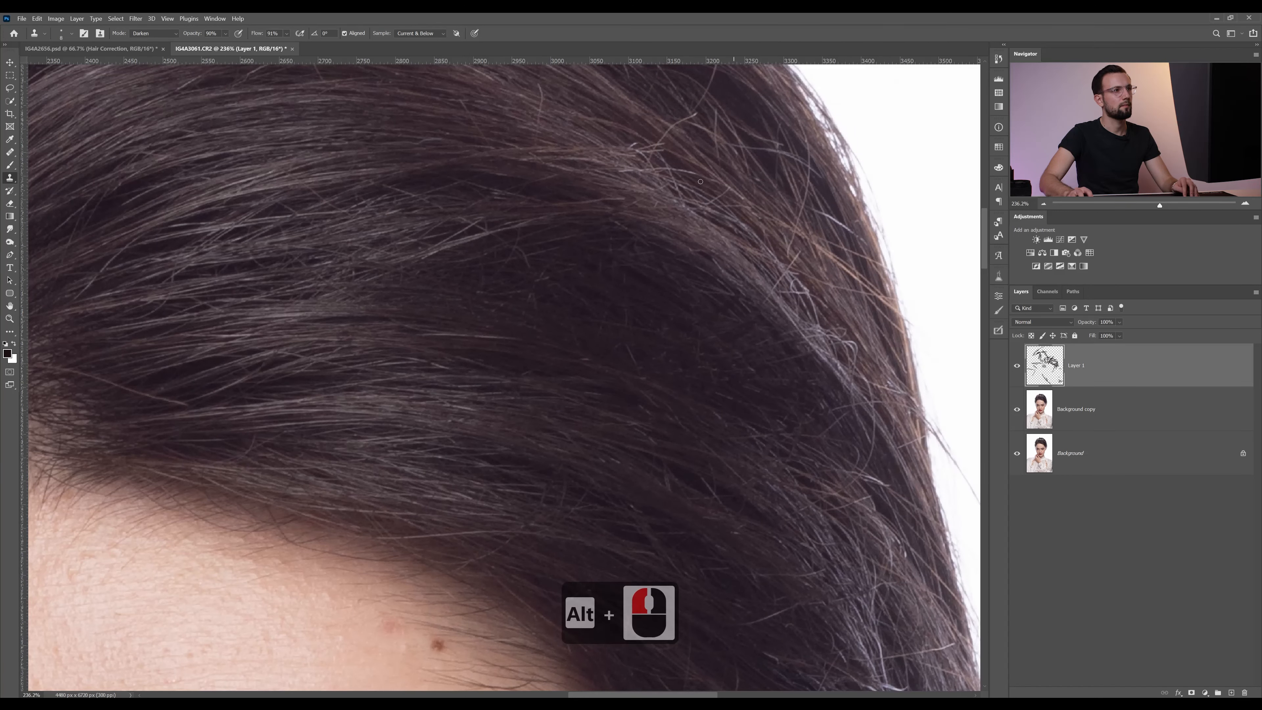
alt+click(662, 140)
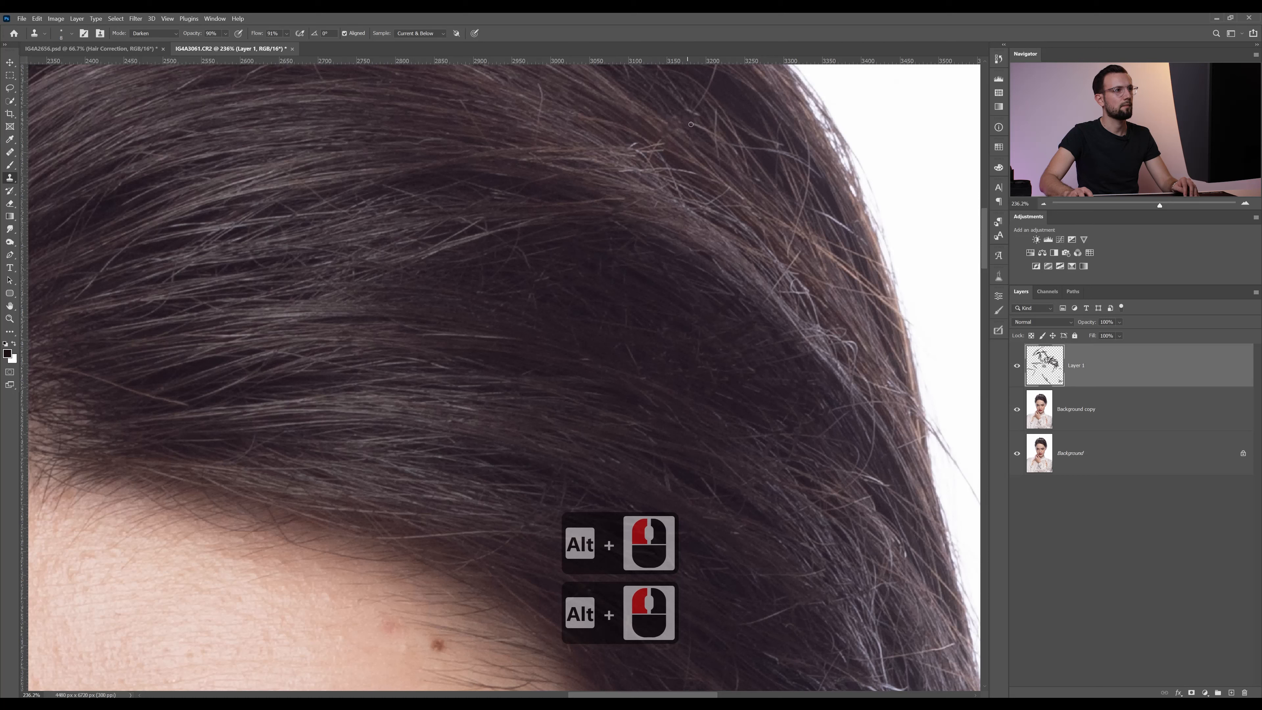
alt+click(686, 148)
drag(660, 145, 654, 147)
alt+click(692, 157)
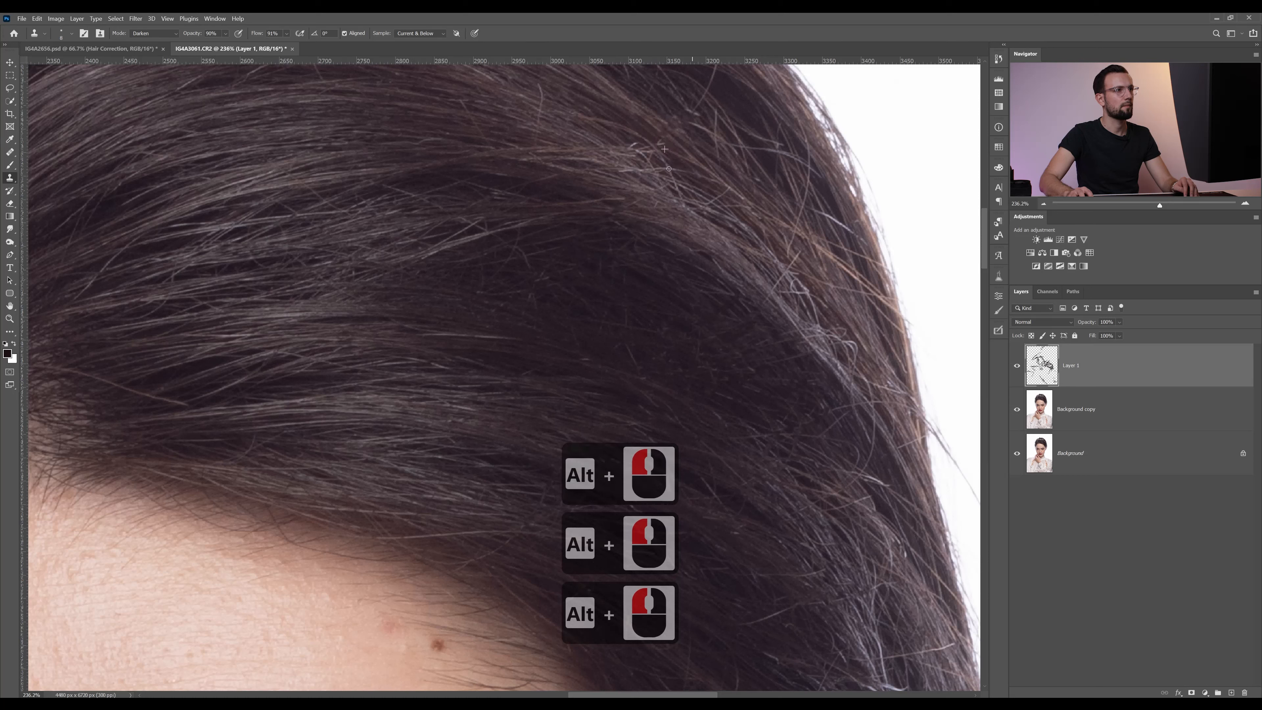
Clone out the remaining stray strands crossing the light band above the dark middle area of the hair, resampling close to each one
alt+click(417, 235)
drag(452, 234, 429, 242)
alt+click(445, 209)
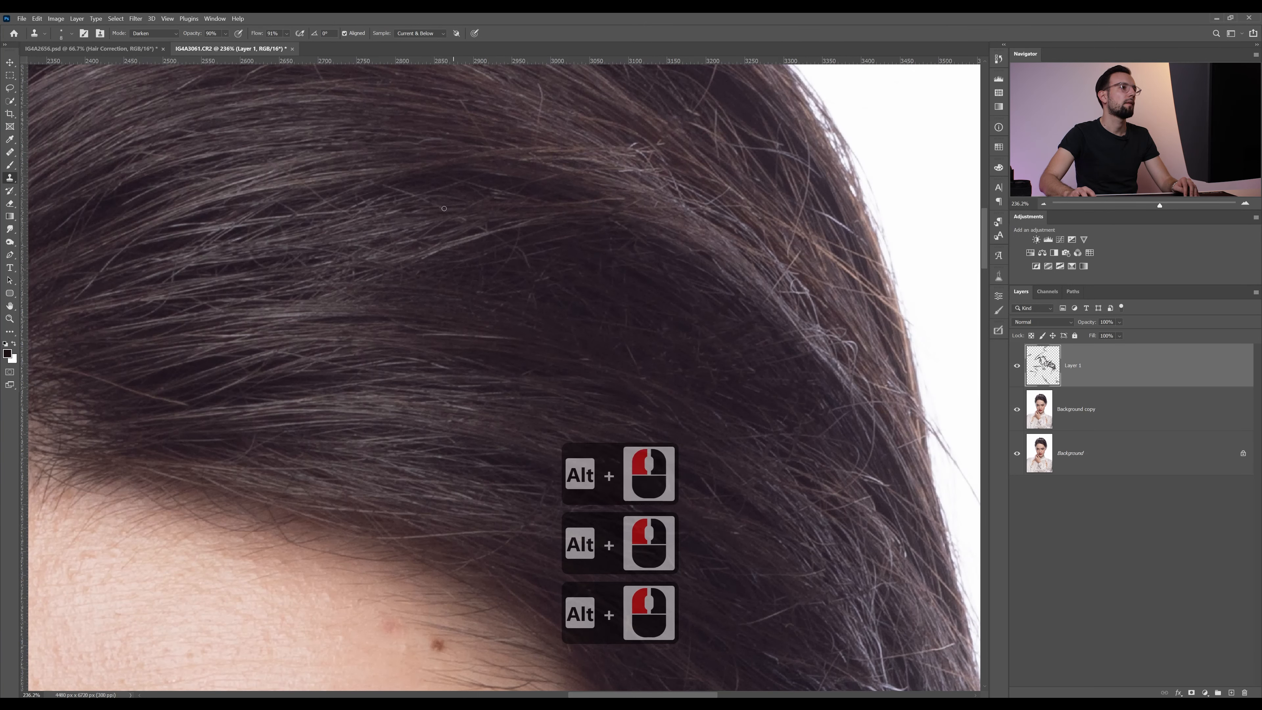
drag(397, 186, 389, 188)
drag(552, 249, 609, 269)
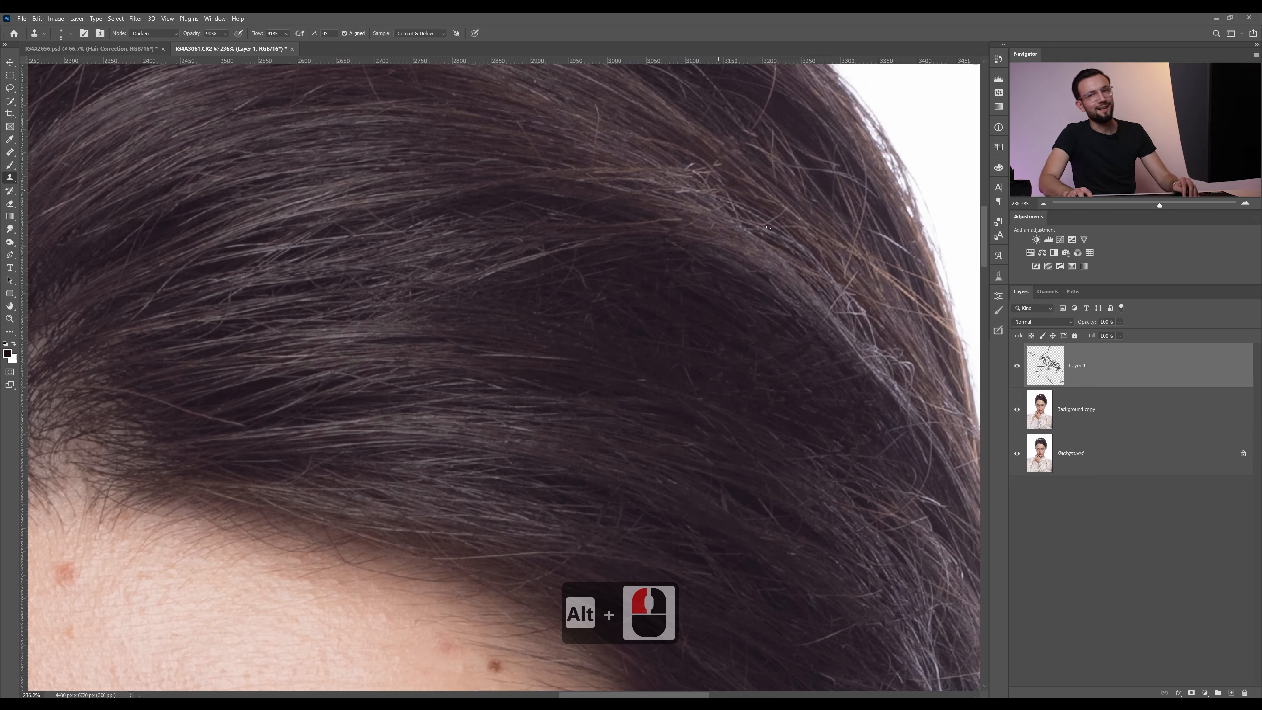
alt+click(398, 227)
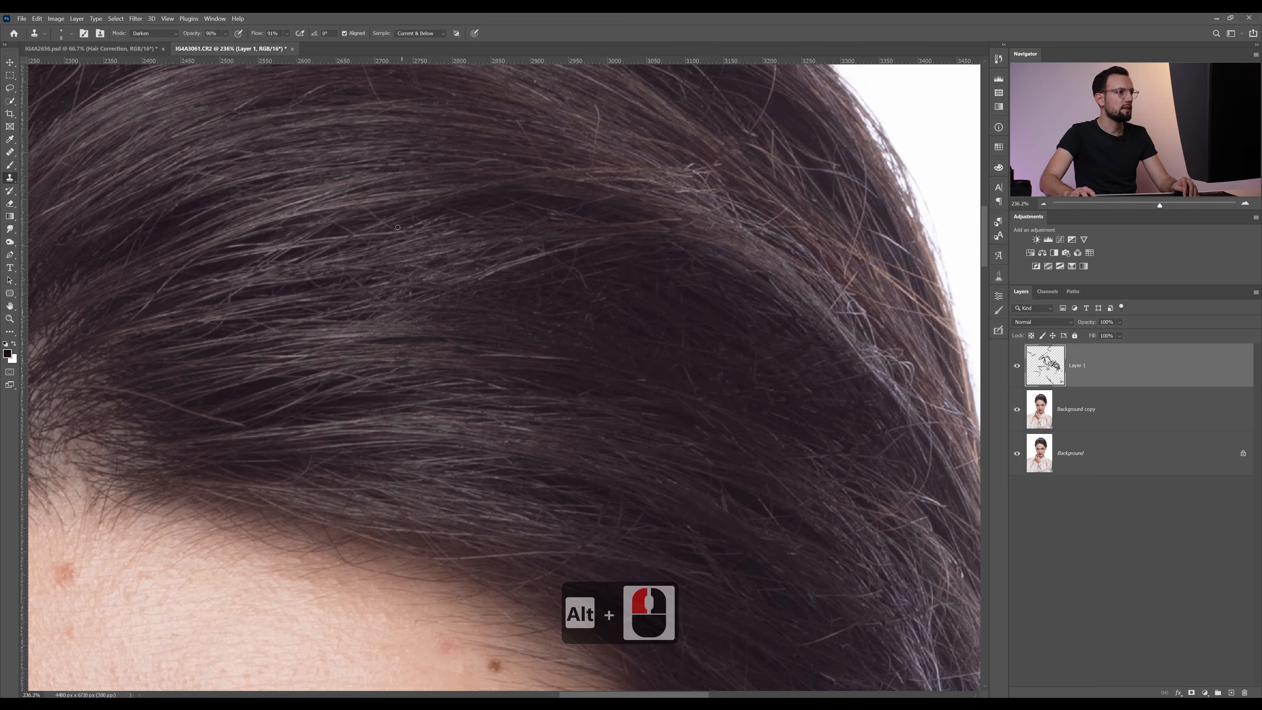
alt+click(376, 228)
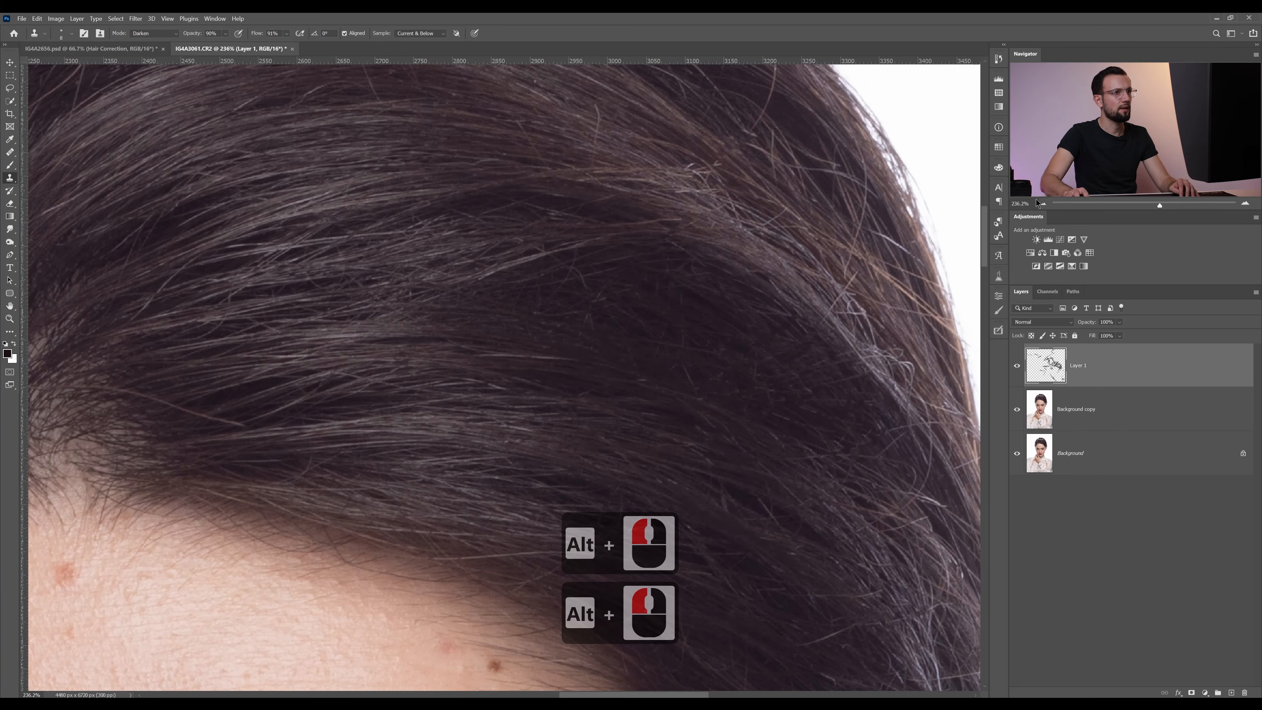
Compare the hair before and after the cleanup at 100% zoom by repeatedly hiding and showing Layer 1
key(ctrl+1)
drag(655, 192, 671, 276)
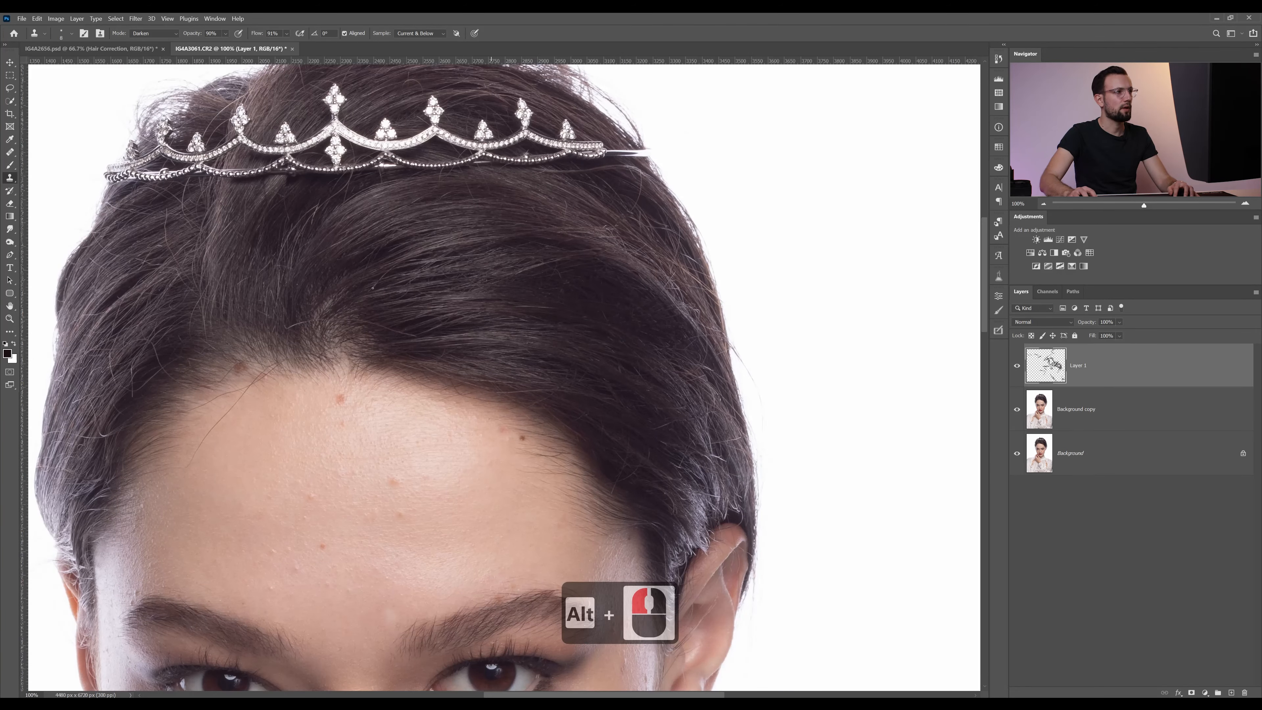
click(1017, 367)
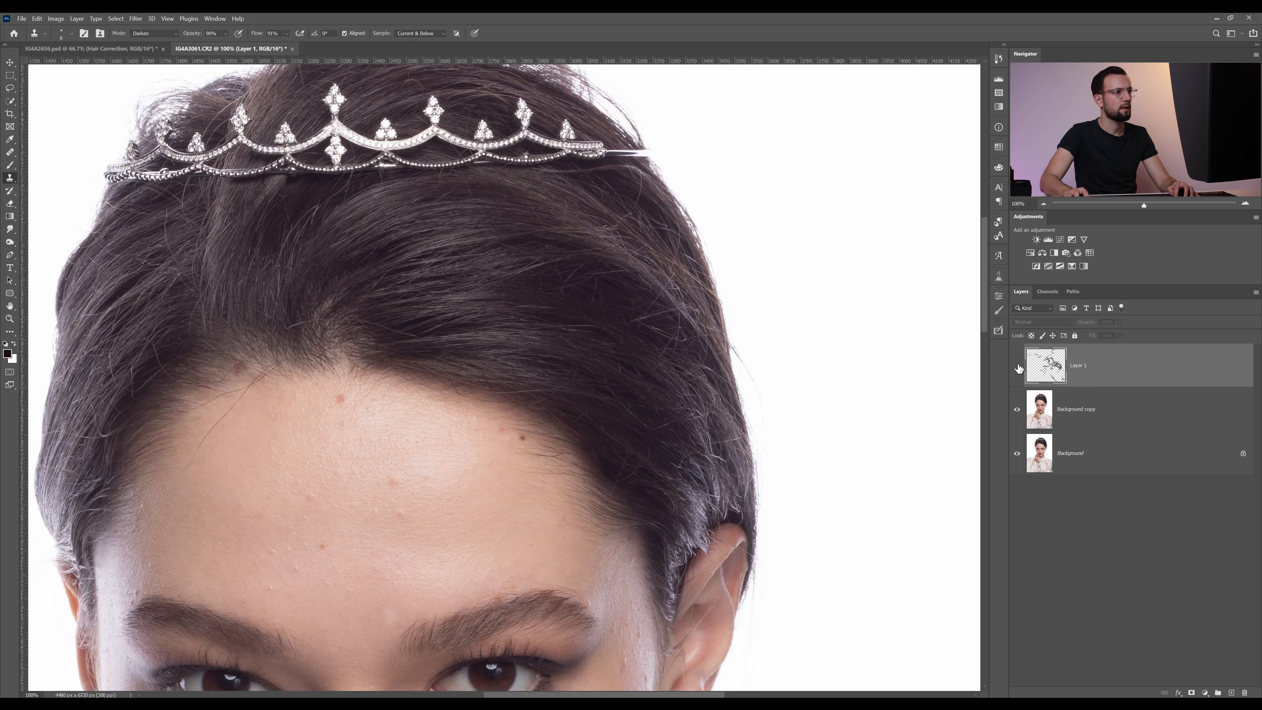
click(1017, 366)
click(1017, 367)
click(1018, 366)
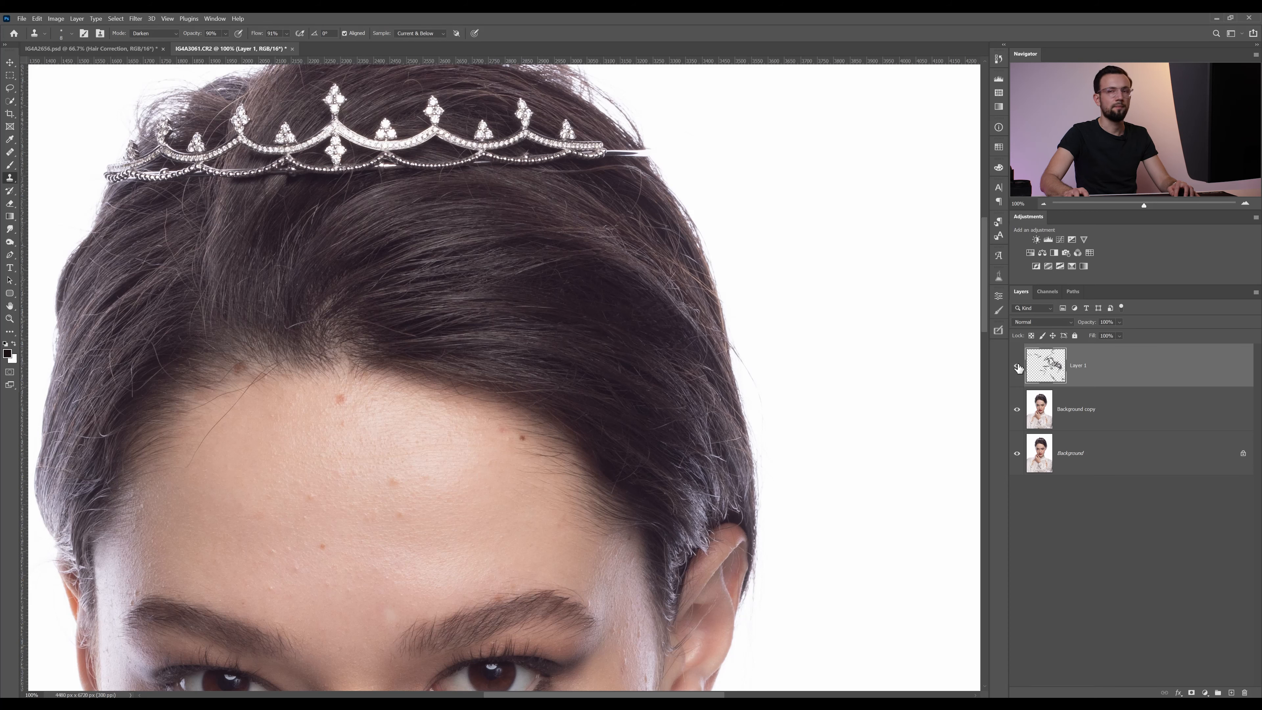
click(1017, 367)
click(1017, 366)
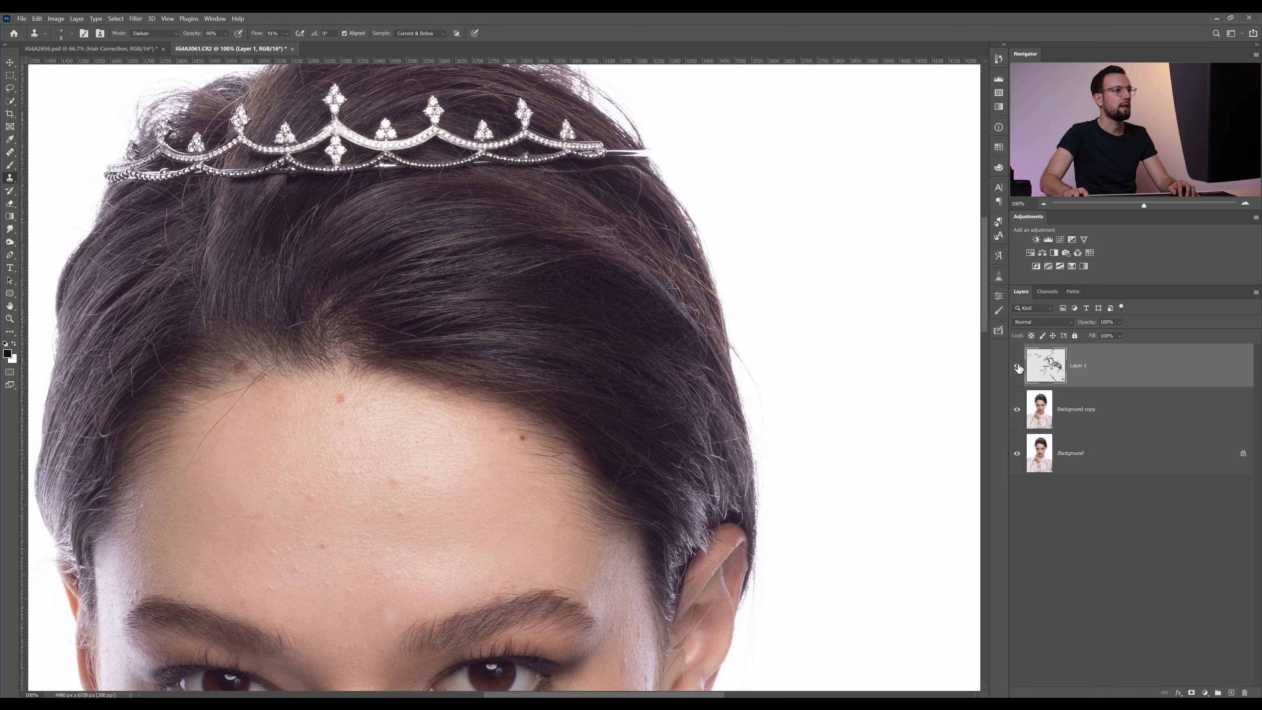
click(1017, 367)
click(1018, 367)
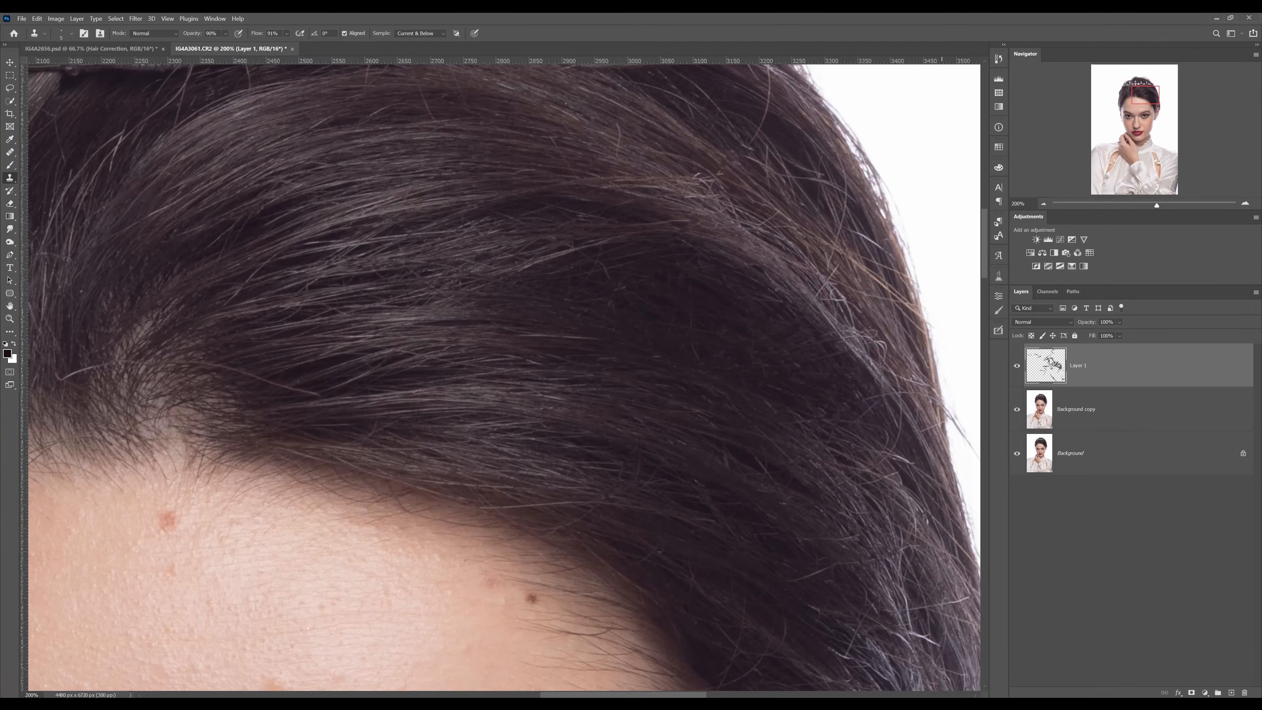
Add a new empty layer above Layer 1 for cloning strands into the hair gaps
drag(678, 301, 694, 311)
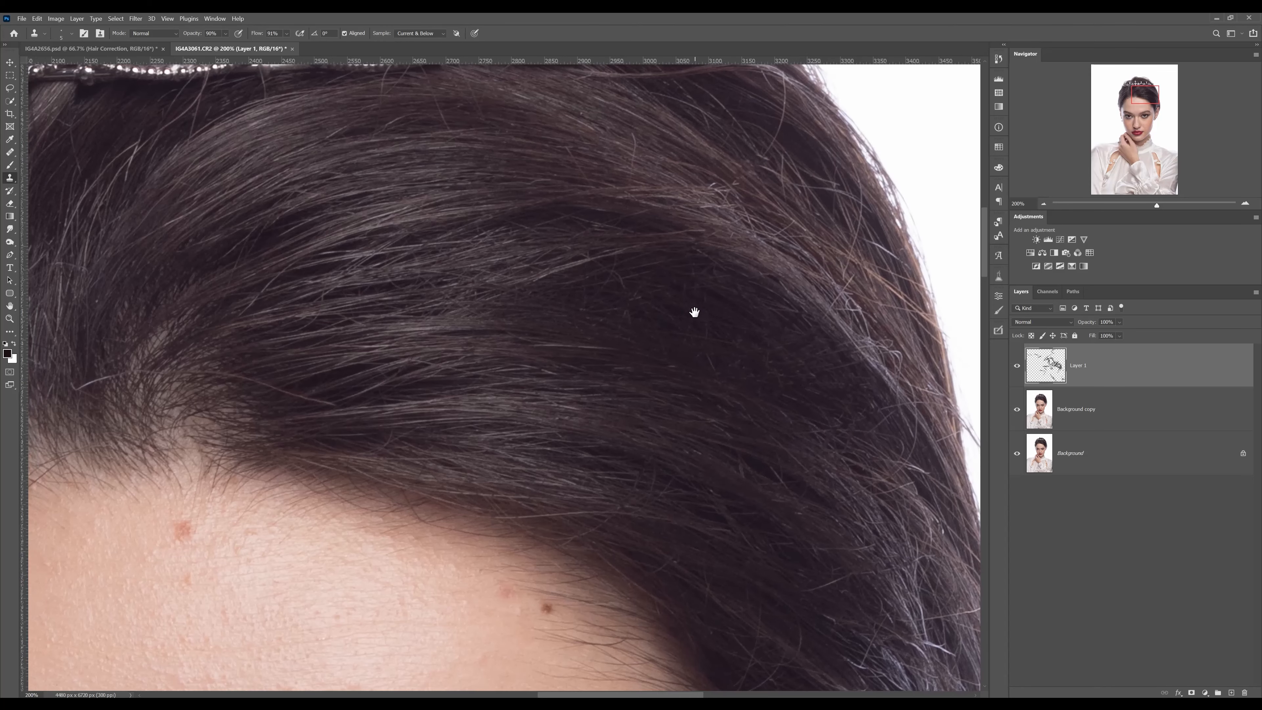
click(1231, 693)
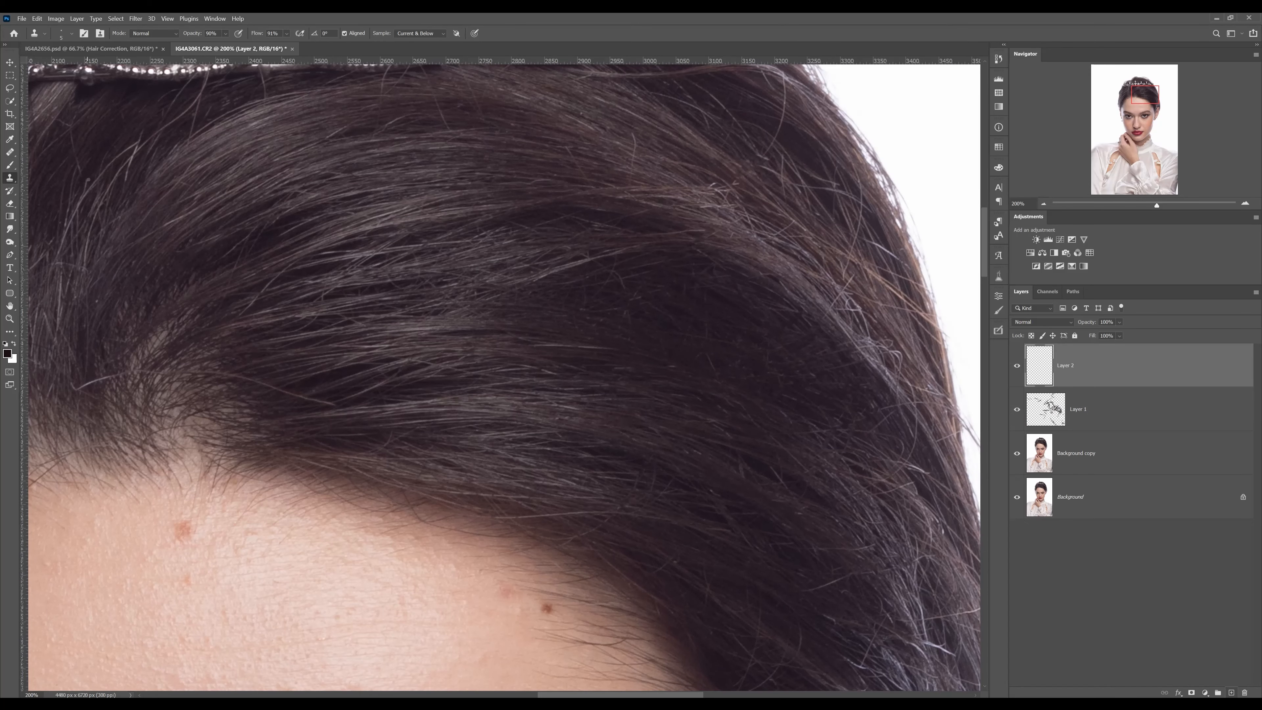
Mark the upper hair strand and the dark gap above the hairline with a red #ff0030 brush, undoing each mark and resetting the colours
click(8, 165)
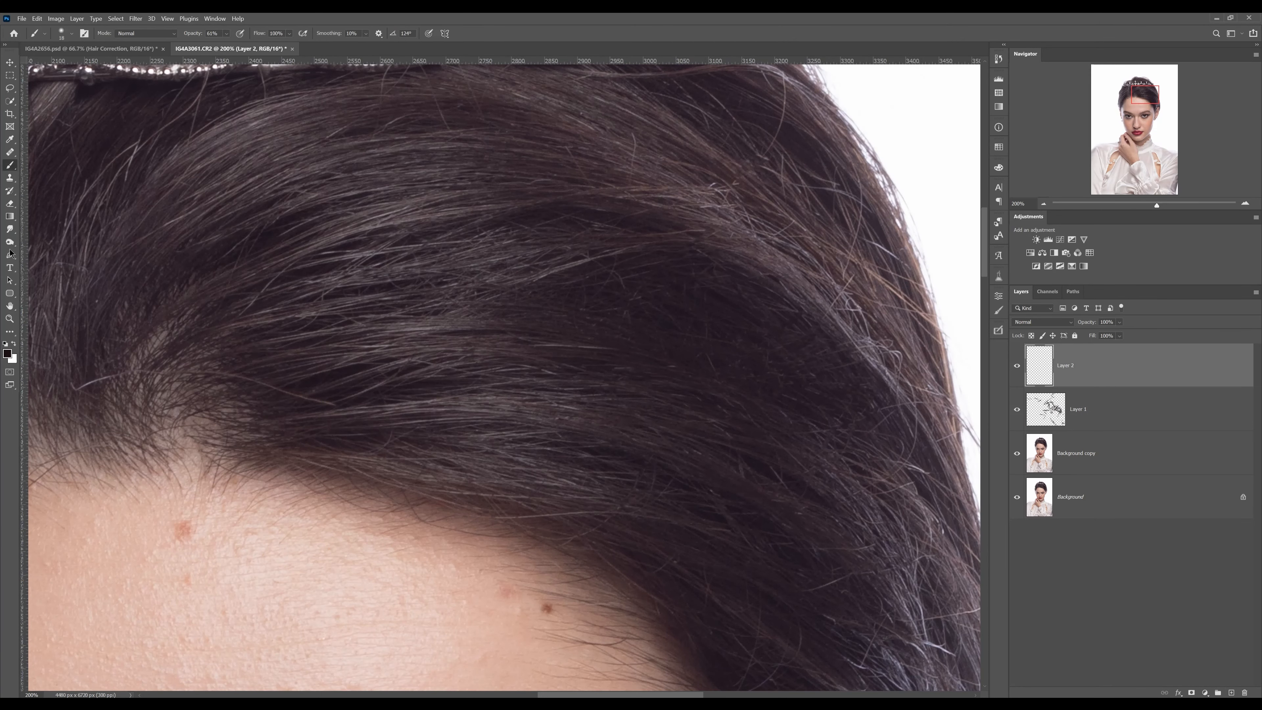
click(7, 353)
click(731, 419)
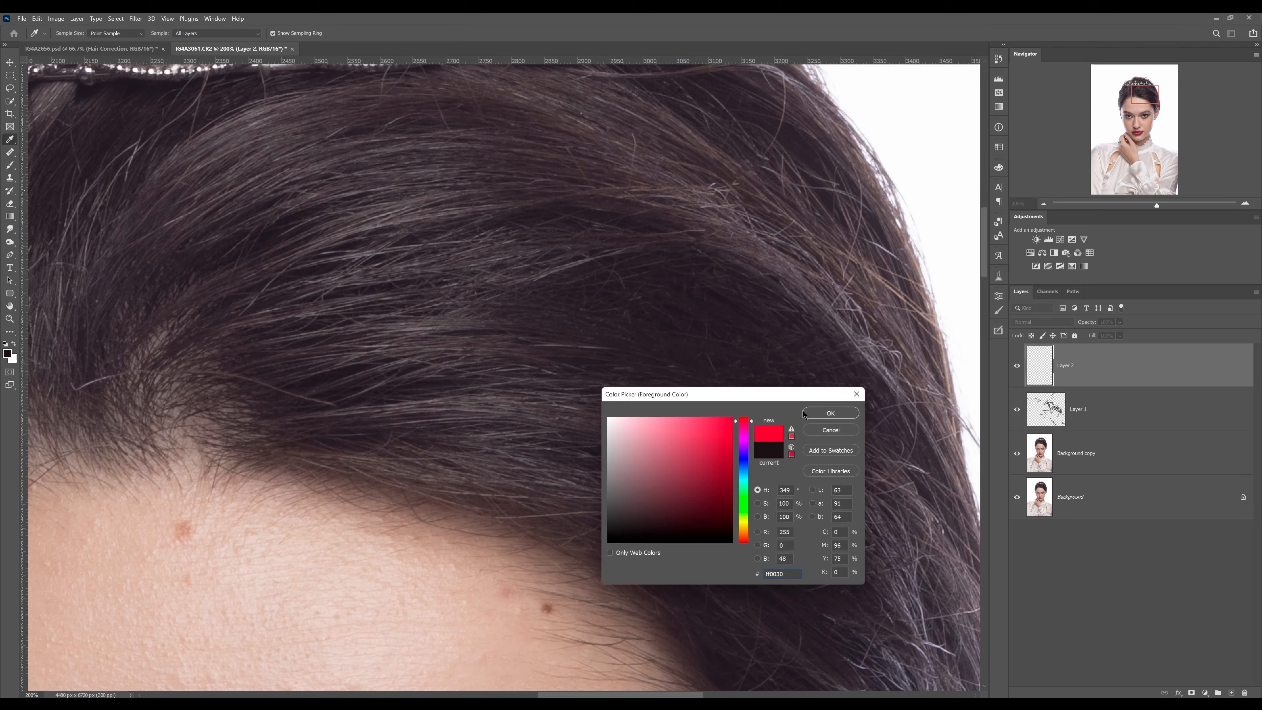
click(836, 414)
drag(784, 267, 631, 243)
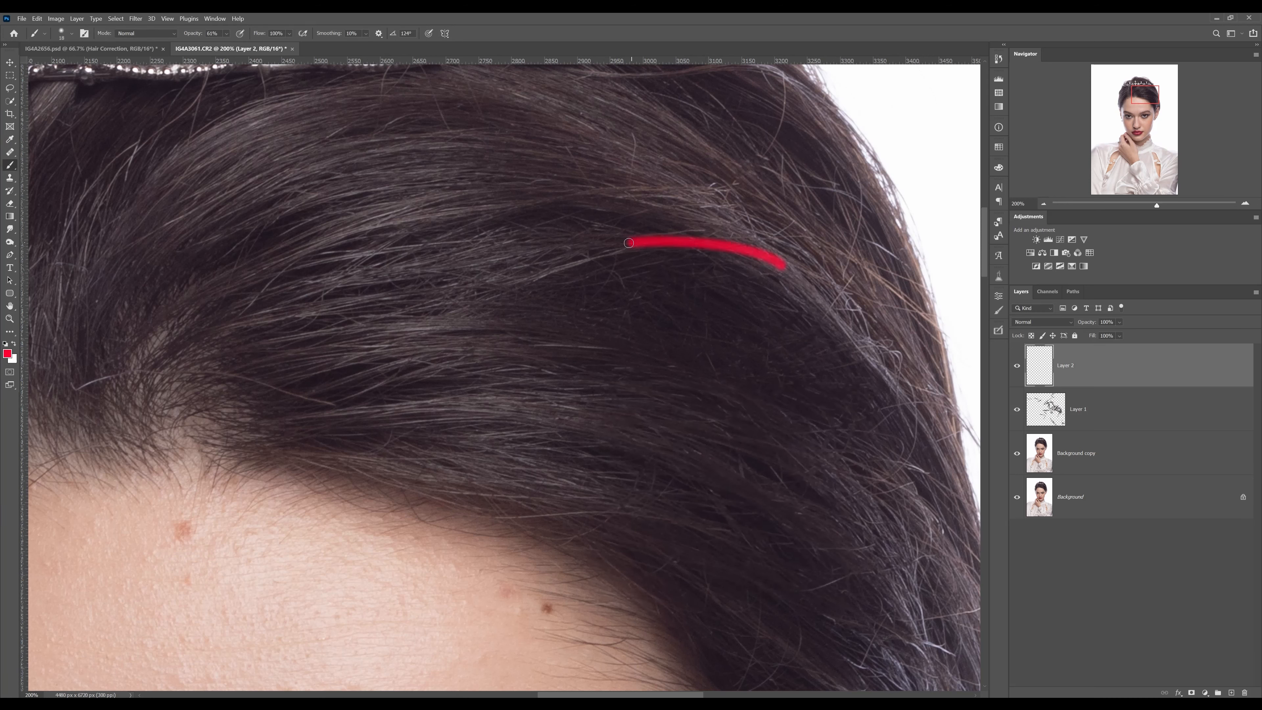
key(ctrl+z)
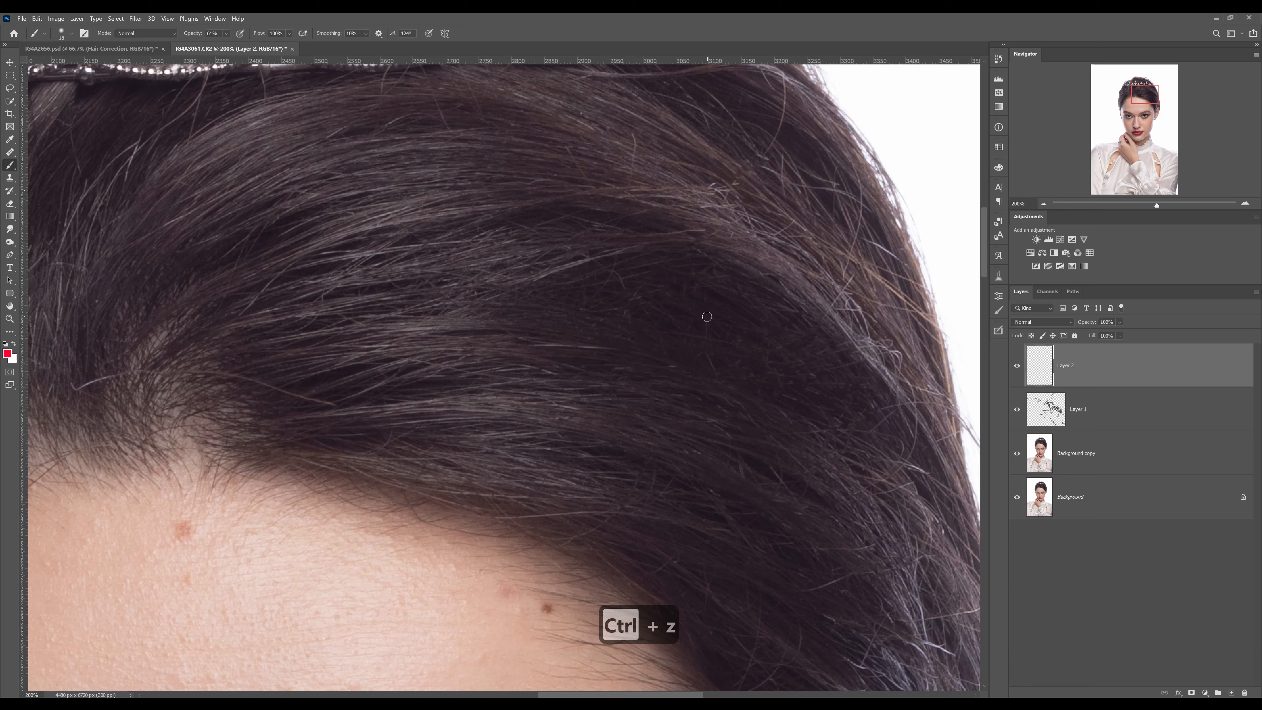
mouse_move(403, 357)
mouse_down()
mouse_move(293, 385)
mouse_move(389, 410)
mouse_move(470, 382)
mouse_move(344, 360)
mouse_up()
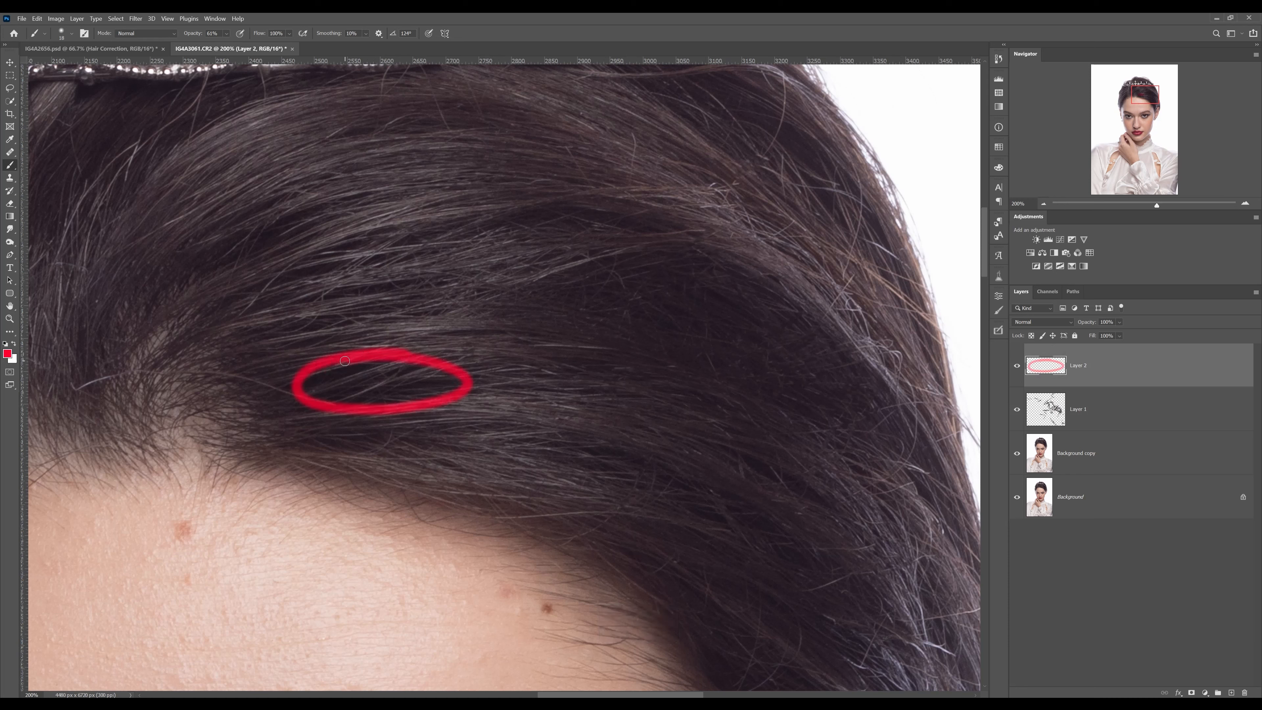
key(ctrl+z)
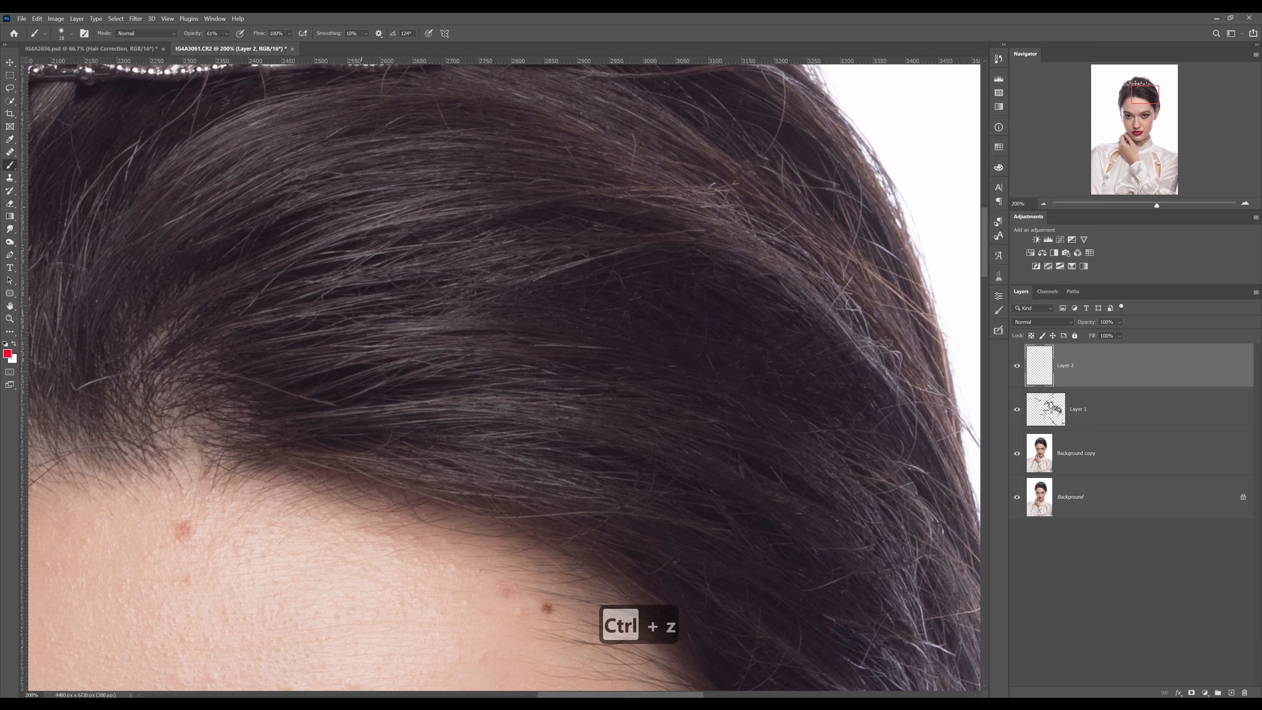
click(9, 179)
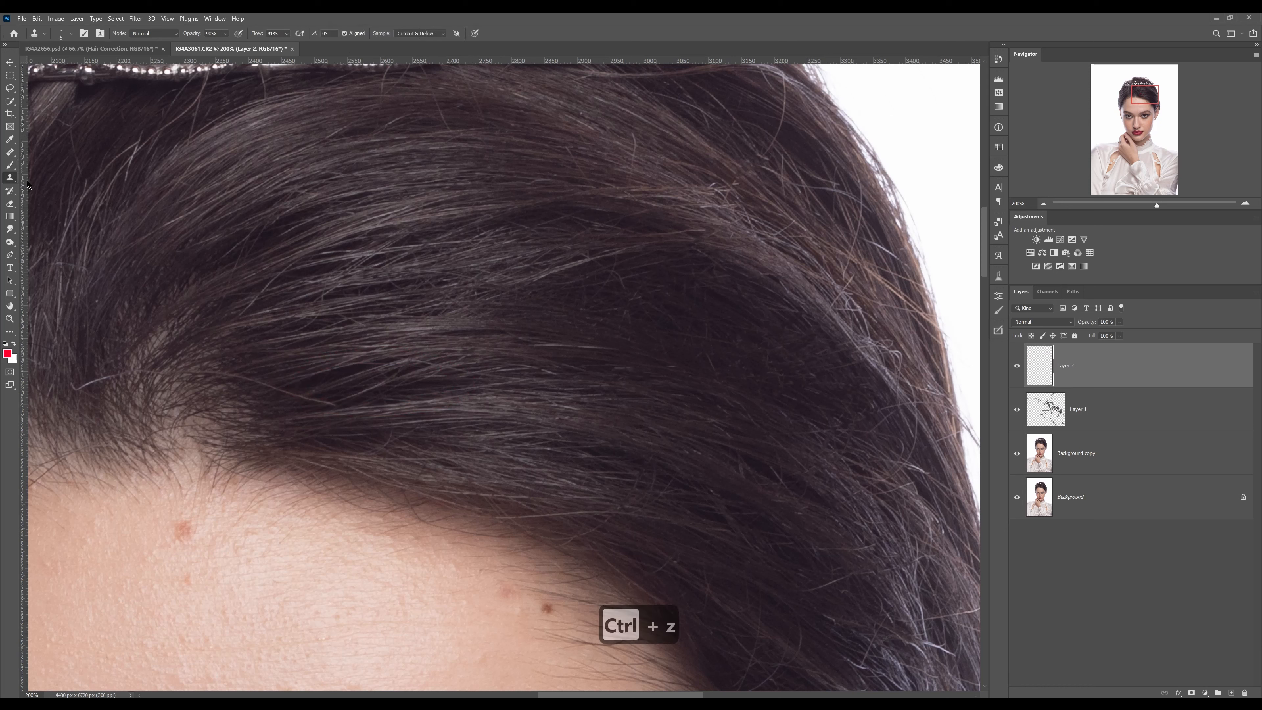
key(d)
key(x)
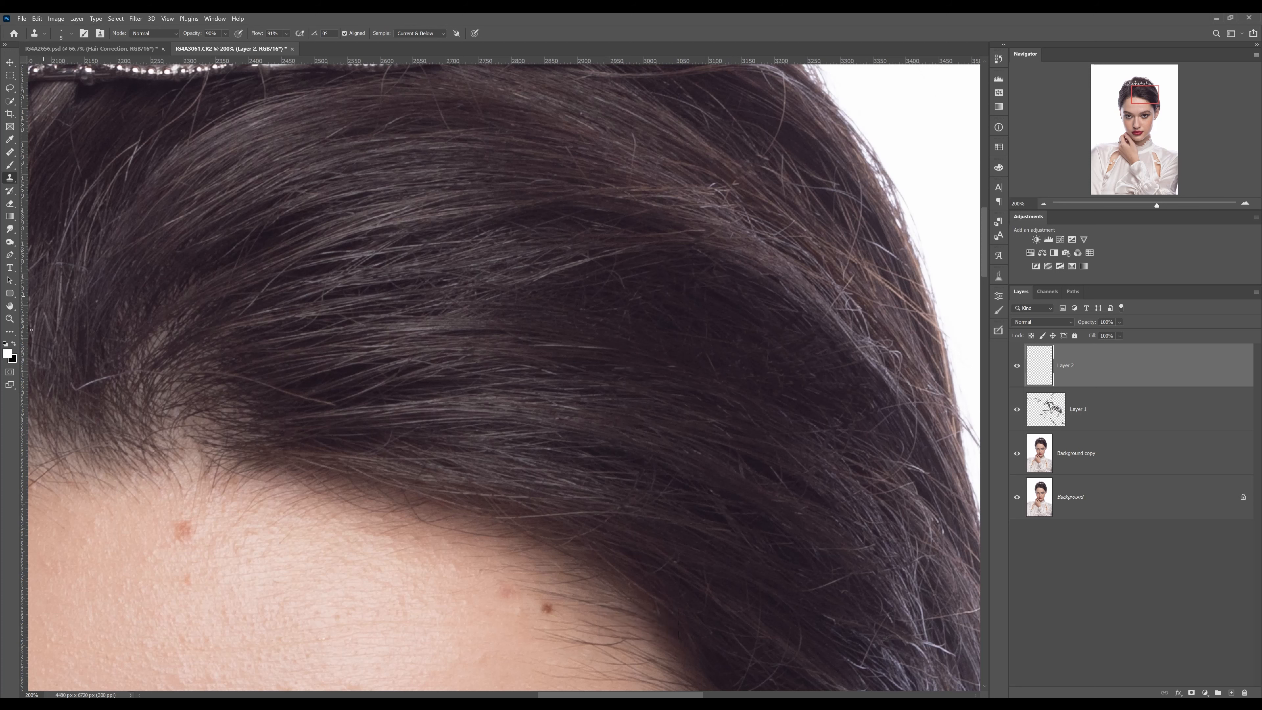
With the Clone Stamp in Normal mode, sample lighter strands and clone them along the hair flow into the dark gap above the hairline
key(z)
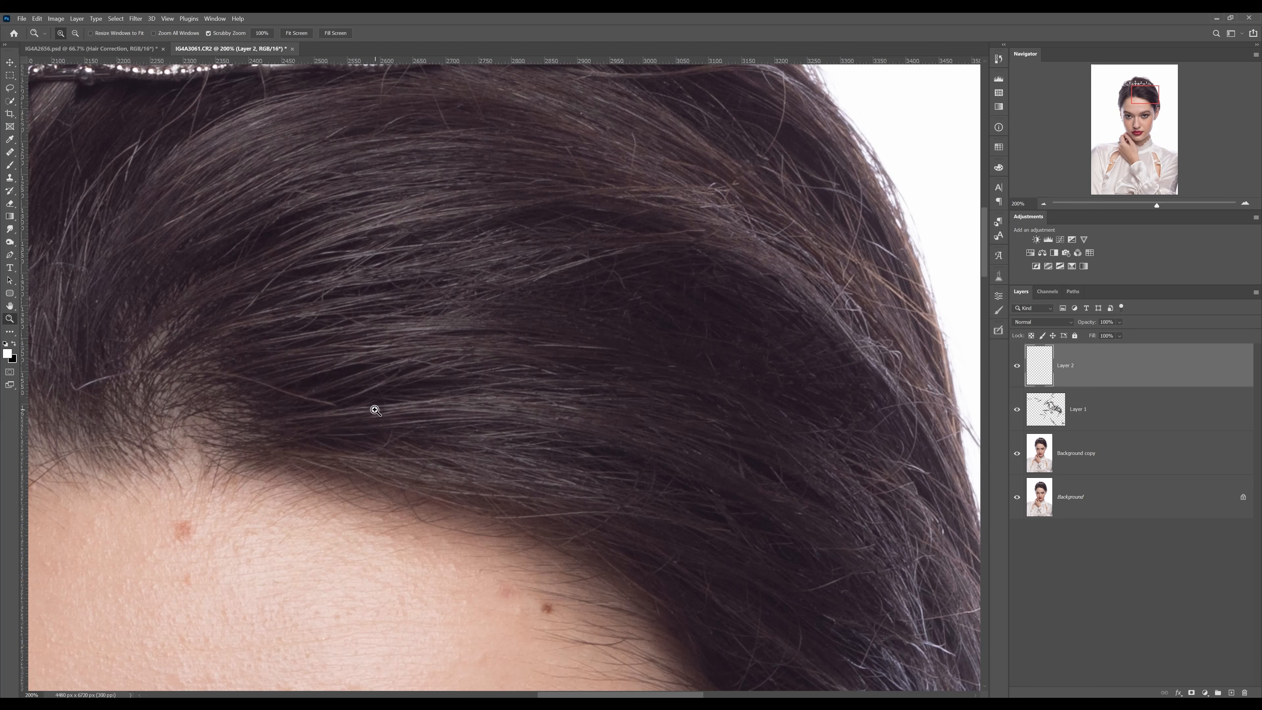
click(375, 409)
key(s)
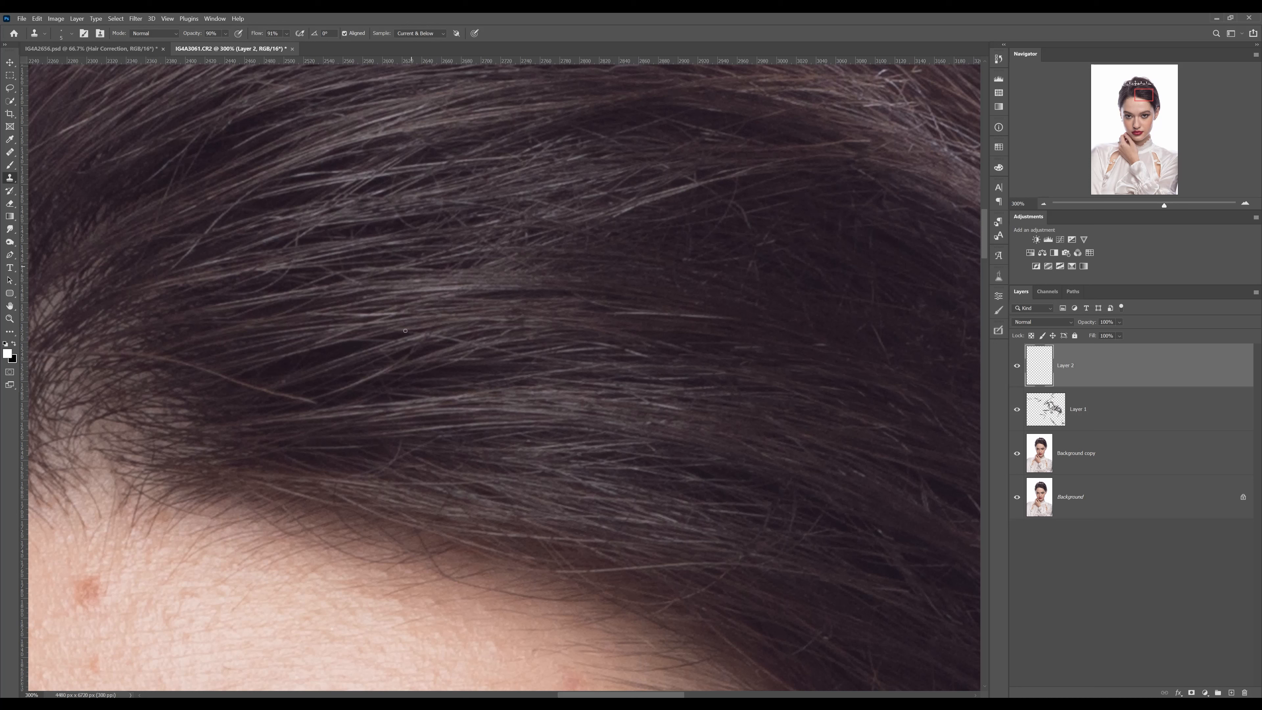
alt+click(392, 399)
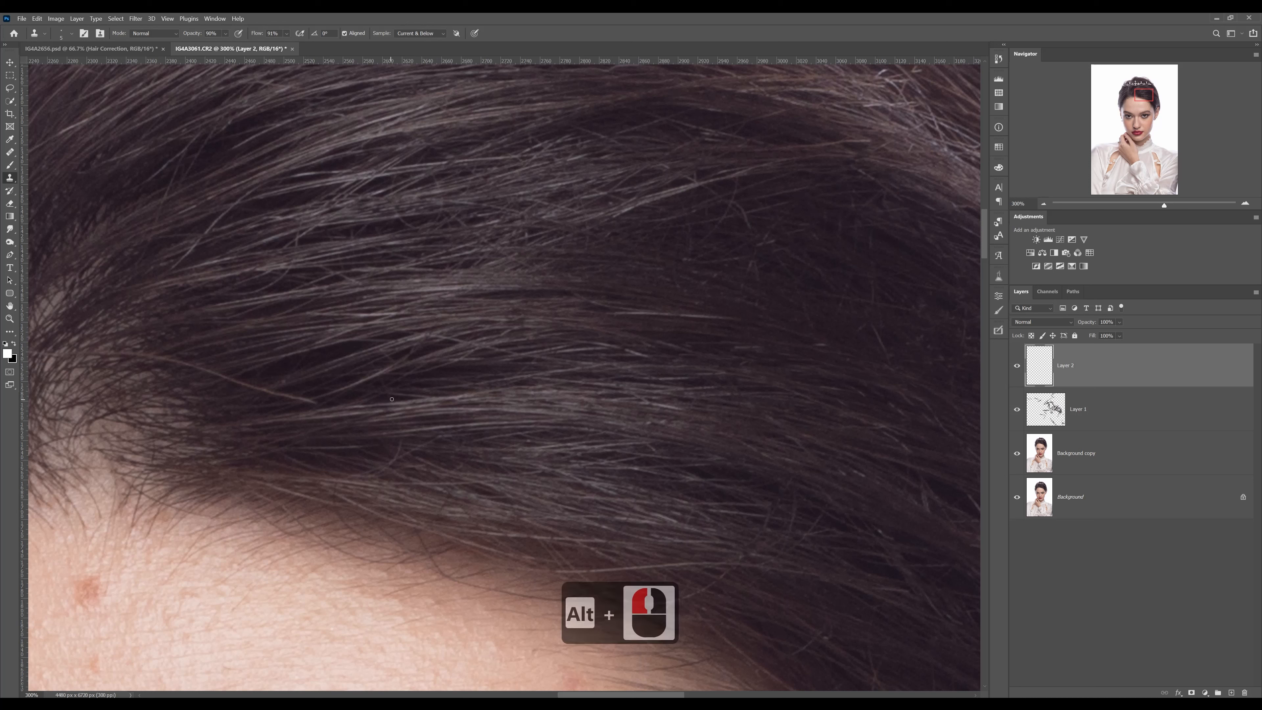
drag(380, 412, 480, 398)
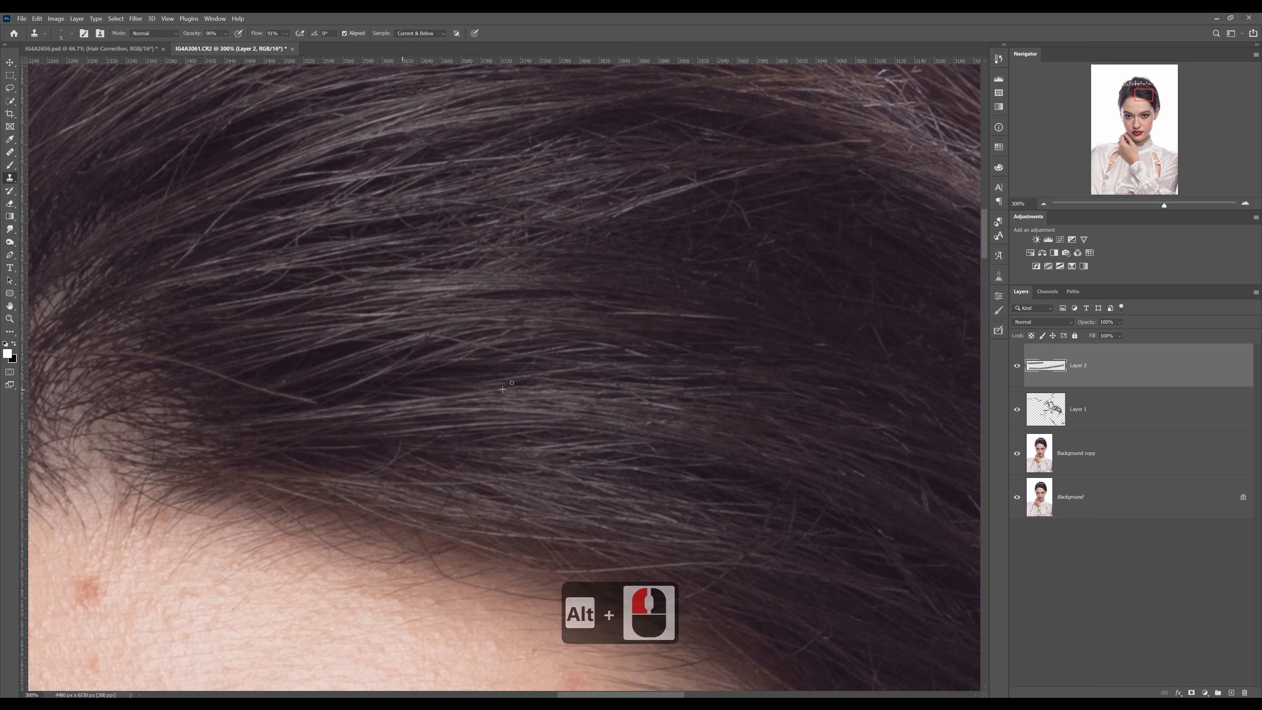
mouse_move(396, 397)
mouse_down()
mouse_move(494, 378)
mouse_move(368, 400)
mouse_move(541, 370)
mouse_up()
mouse_move(403, 383)
mouse_down()
mouse_move(530, 369)
mouse_move(512, 365)
mouse_up()
drag(405, 384, 533, 373)
drag(420, 388, 359, 391)
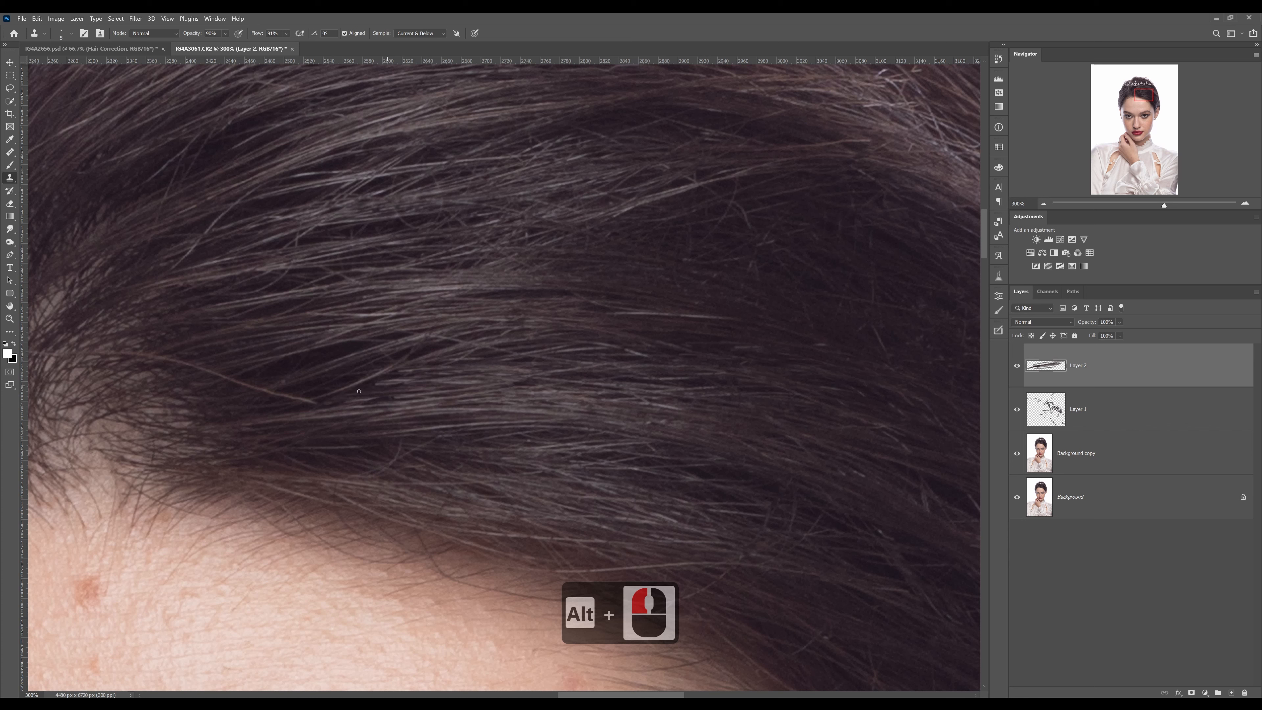
Extend the cloned strands across the rest of the dark gap and over the end of the reddish stray hair beside it
drag(435, 368, 337, 383)
drag(436, 361, 398, 372)
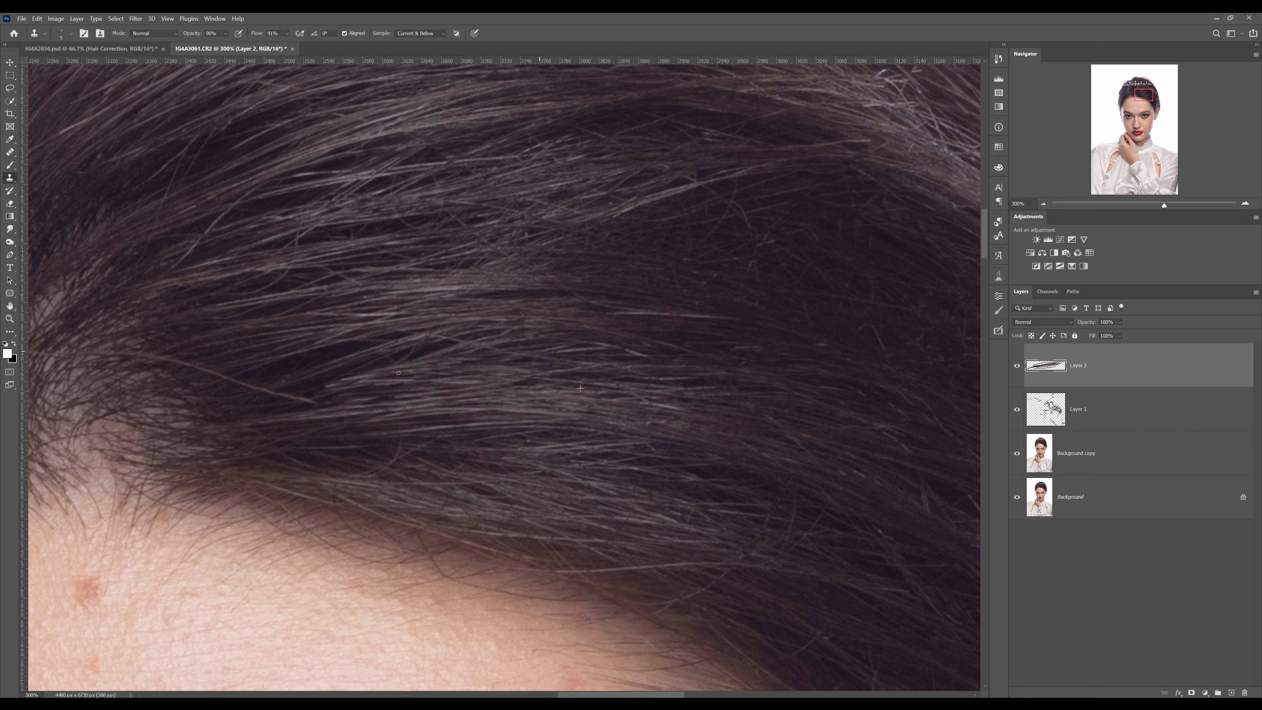
drag(617, 365, 453, 365)
drag(659, 383, 566, 371)
drag(473, 370, 303, 384)
drag(431, 365, 320, 383)
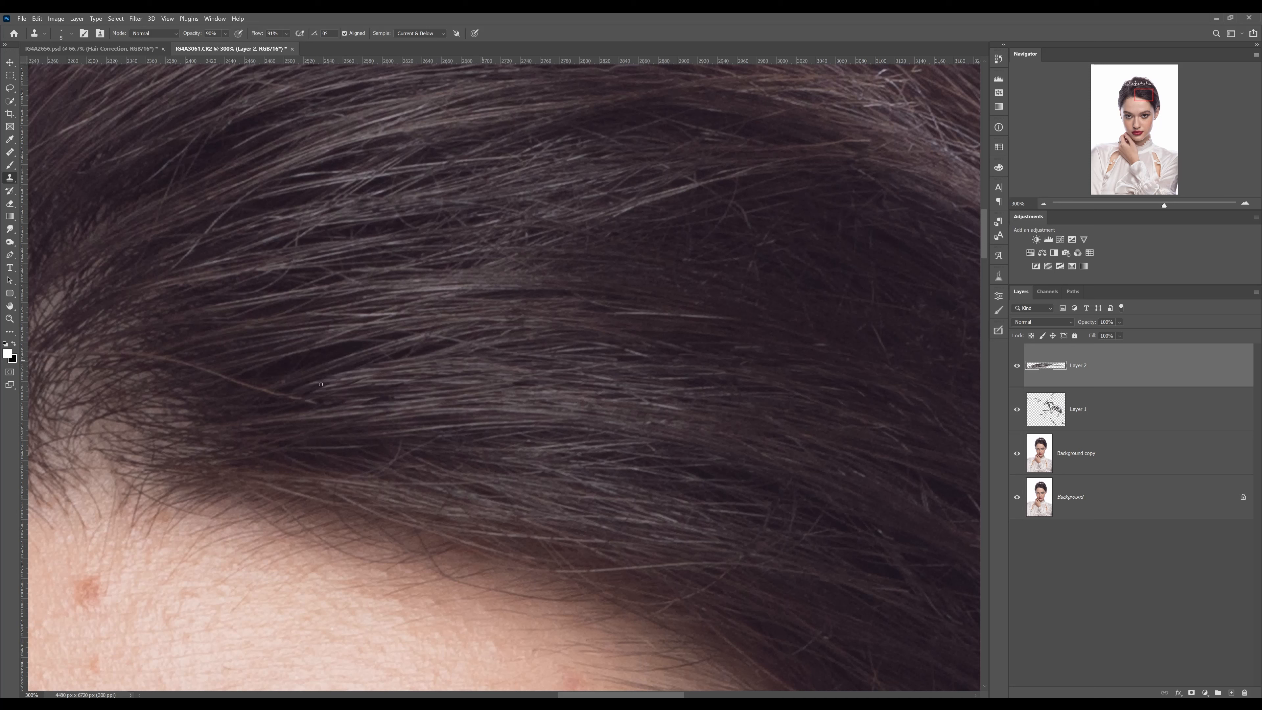
drag(460, 344, 293, 381)
mouse_move(414, 336)
mouse_down()
mouse_move(306, 357)
mouse_move(250, 390)
mouse_up()
drag(411, 394, 274, 384)
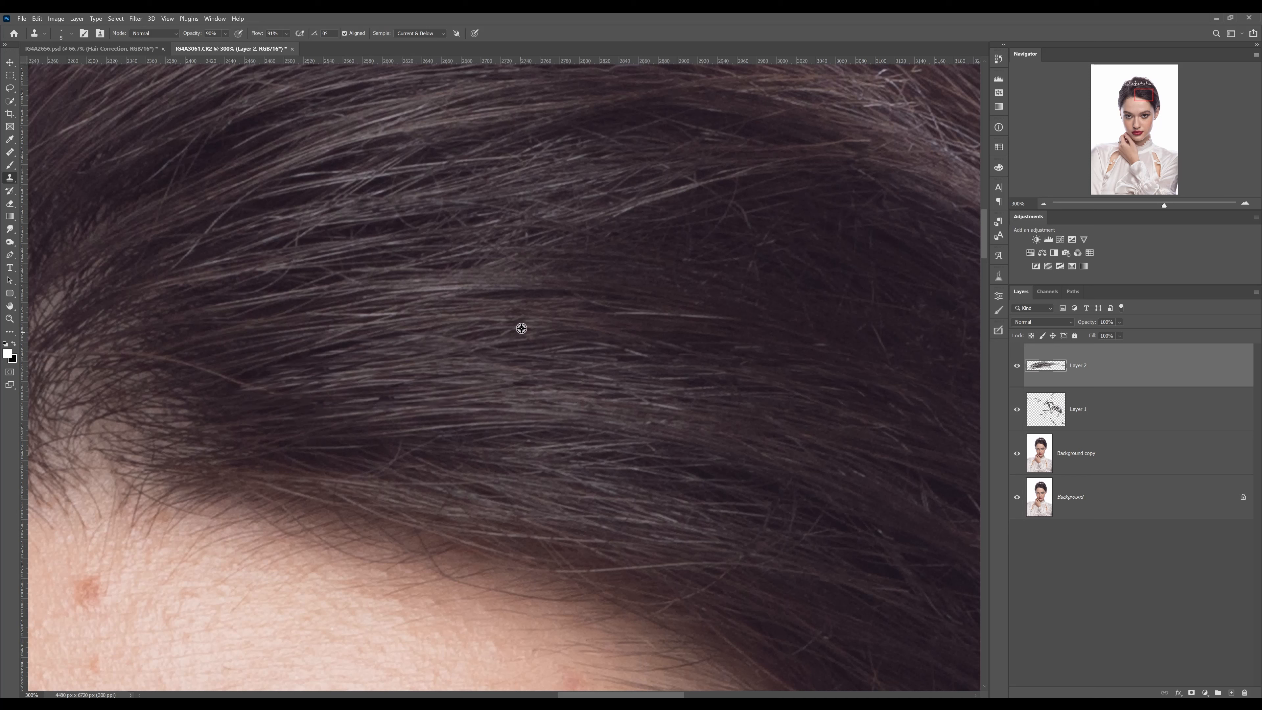
Resample the hair and clone strands over the darker gaps in the band just above the filled area
alt+click(492, 309)
drag(563, 297, 431, 302)
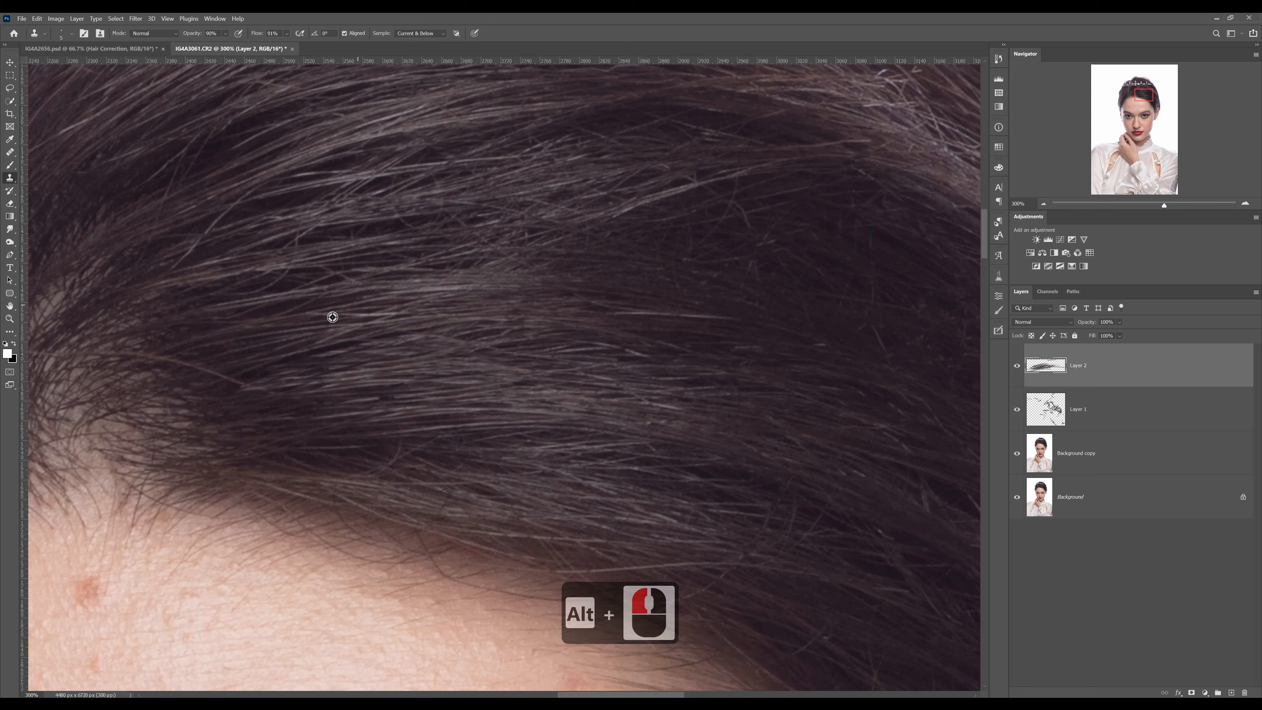
alt+click(304, 336)
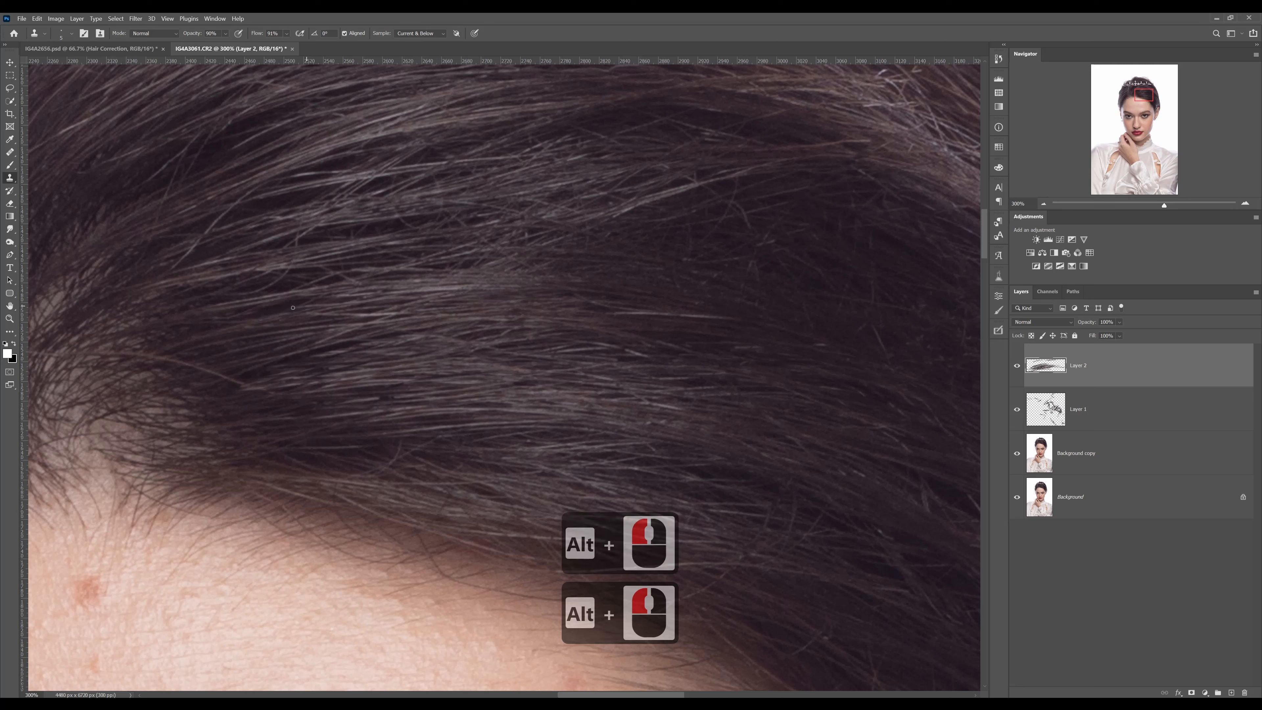
mouse_move(276, 291)
mouse_down()
mouse_move(391, 265)
mouse_move(397, 233)
mouse_move(440, 218)
mouse_up()
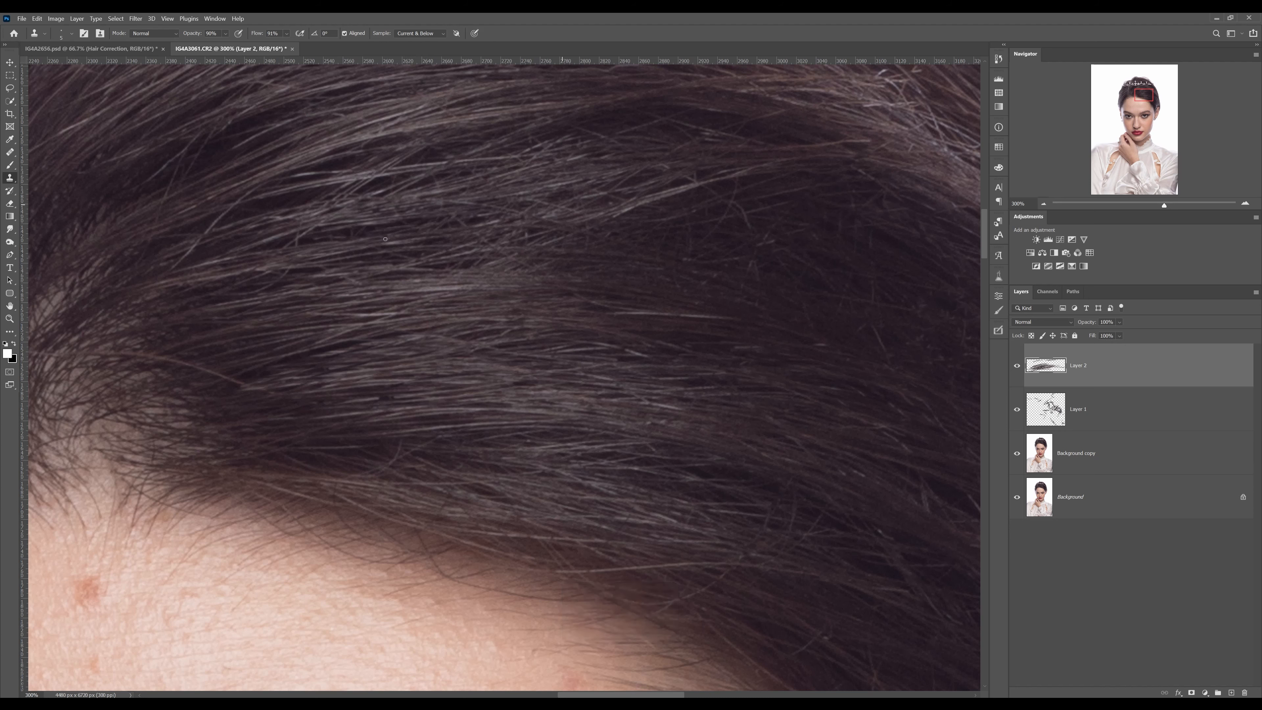
Sample nearby strands and clone them along the upward curve into the dark gaps of the upper hair band
alt+click(260, 263)
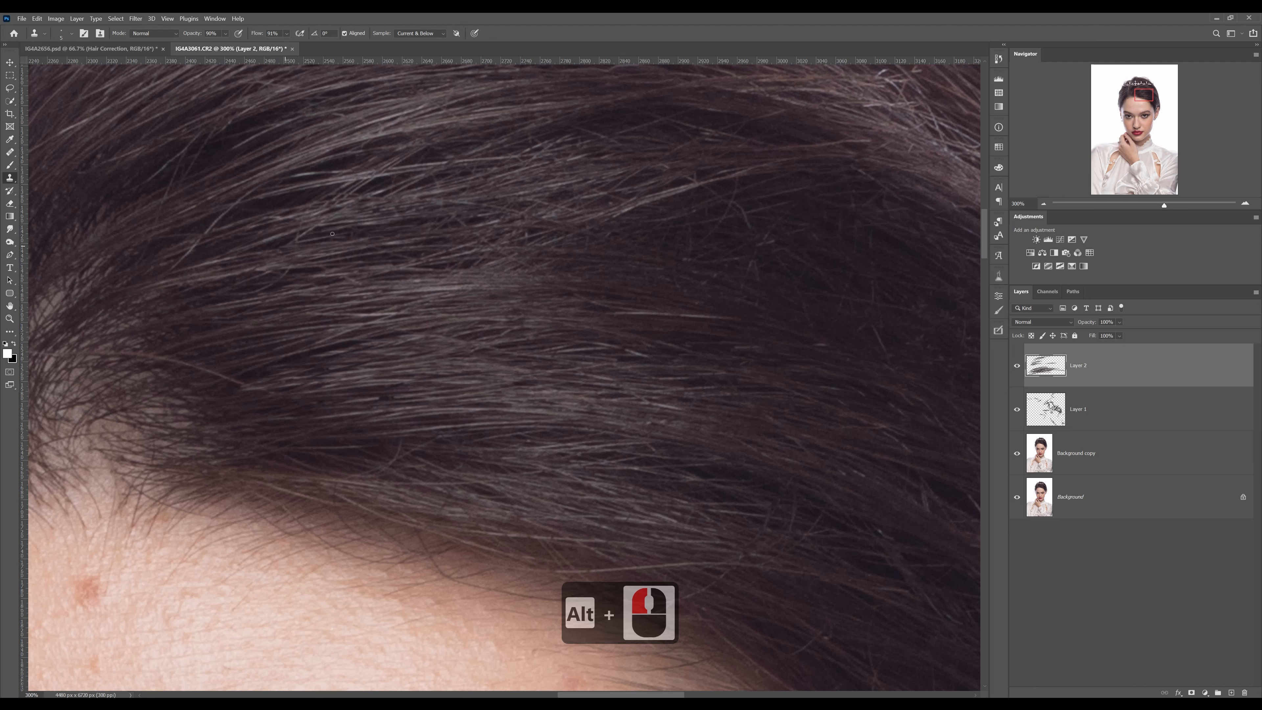
drag(267, 246, 388, 210)
drag(277, 220, 455, 167)
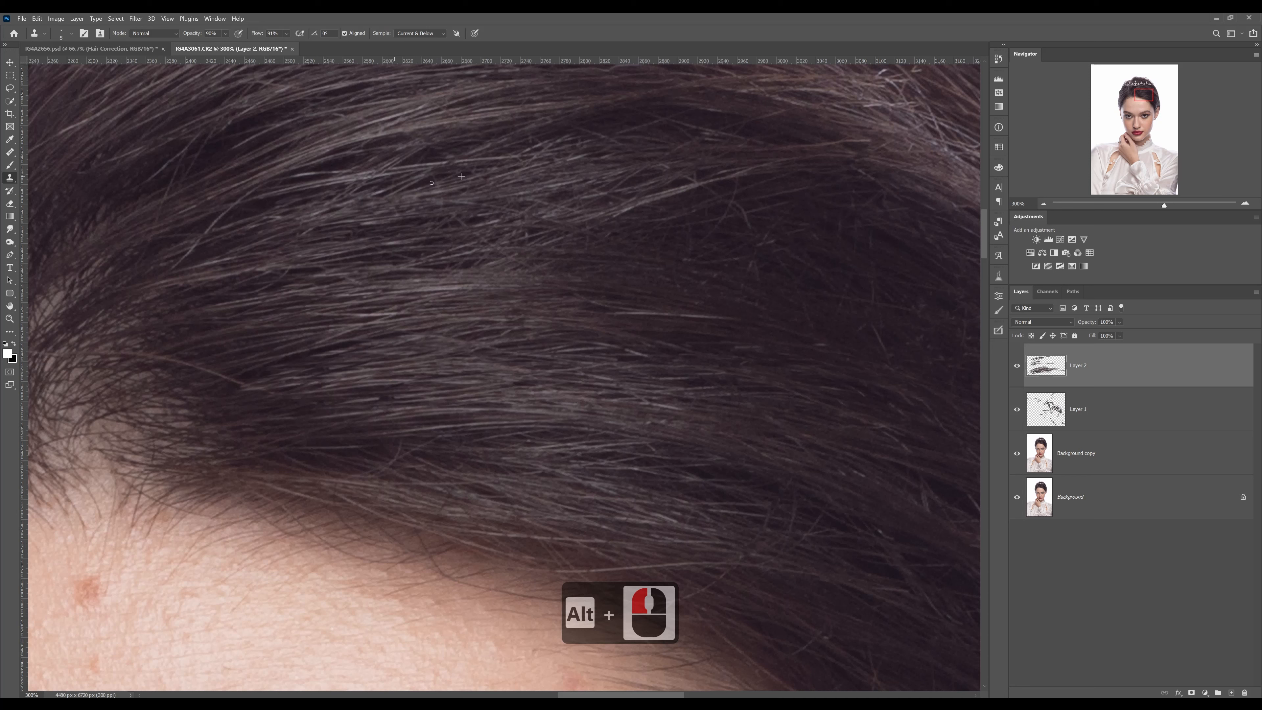
drag(358, 204, 471, 171)
drag(312, 182, 396, 149)
drag(273, 186, 404, 153)
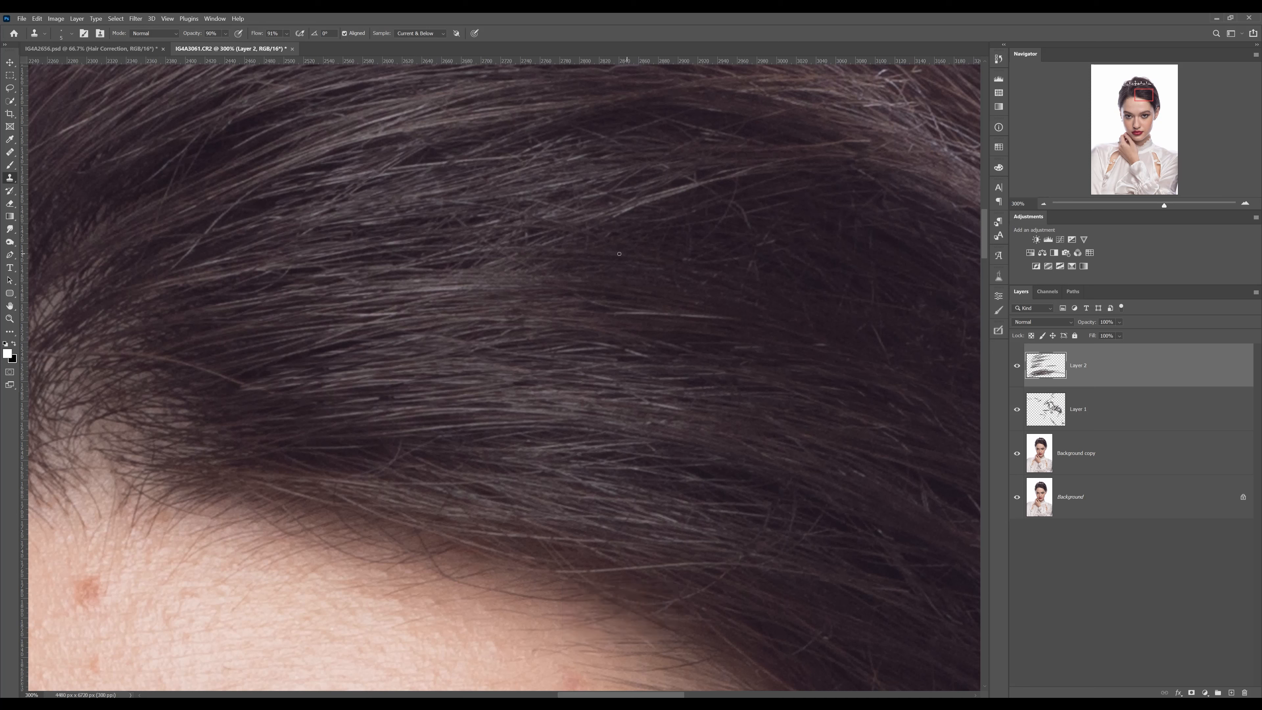
Toggle Layer 2's visibility repeatedly to compare the hair above the forehead with and without the cloned strands
scroll(619, 253, down, 2)
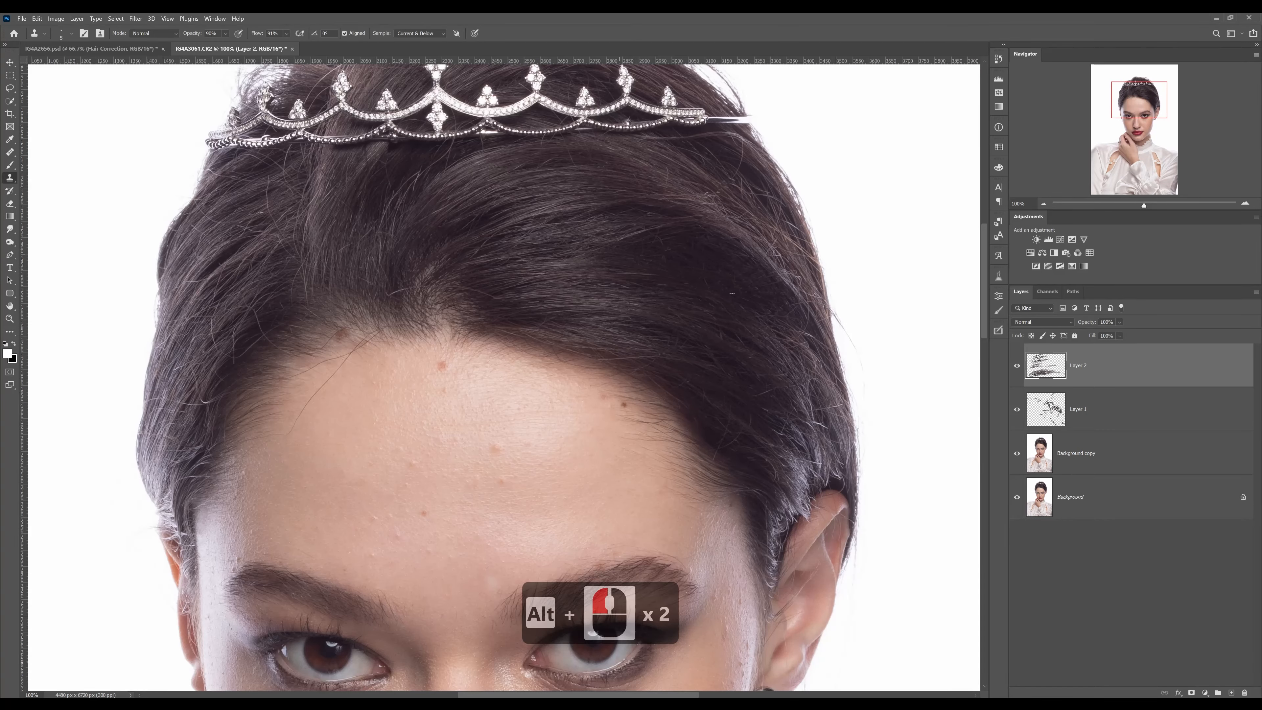
key(z)
click(541, 256)
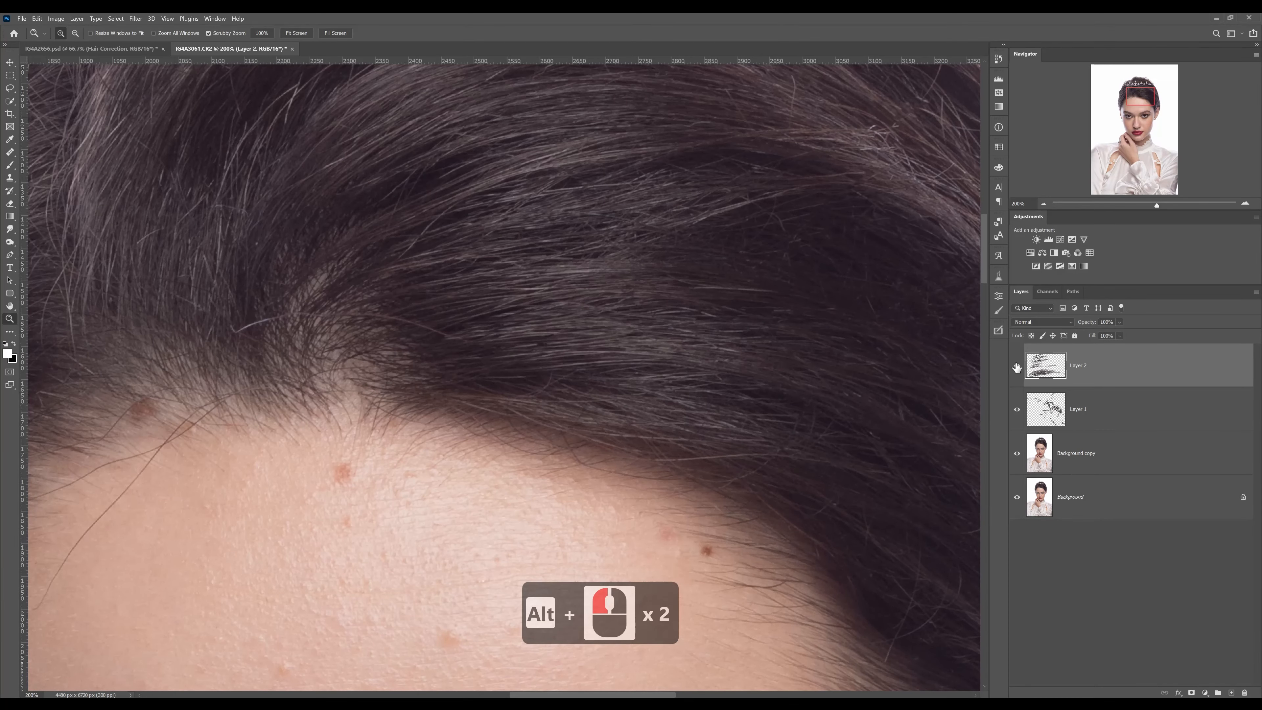
click(1018, 366)
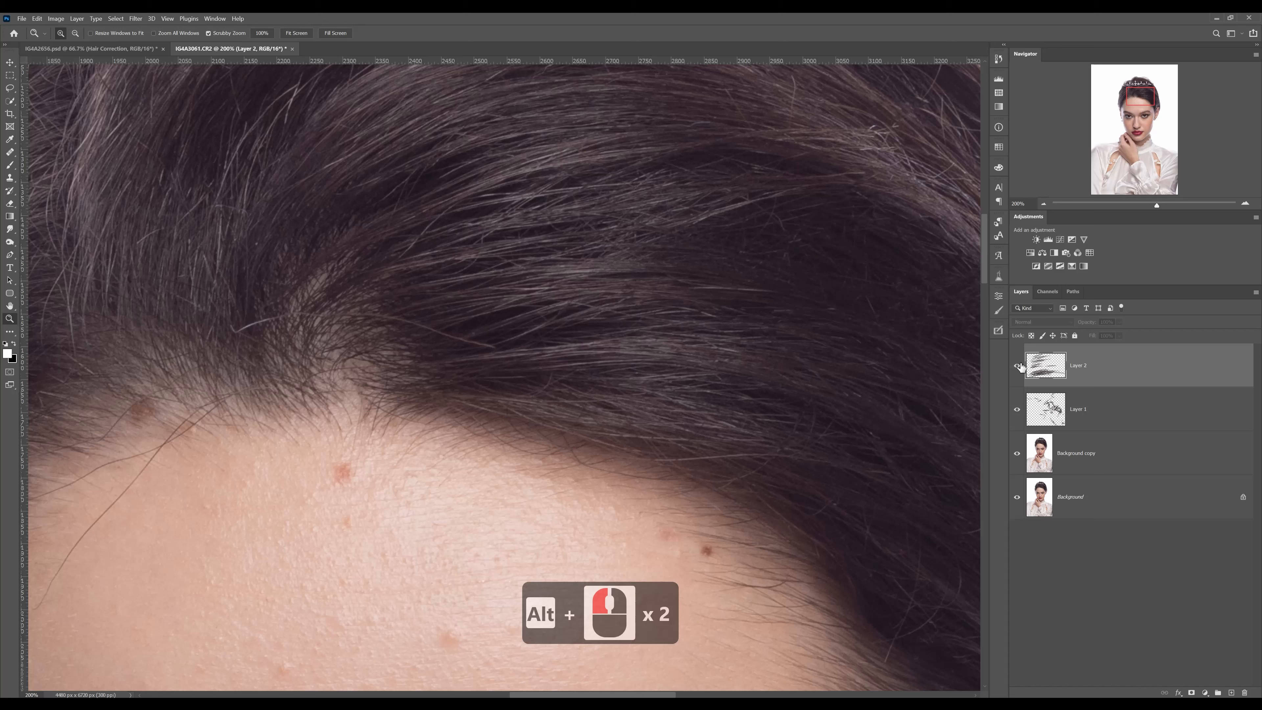
click(1017, 366)
click(1018, 366)
click(1017, 366)
click(1018, 366)
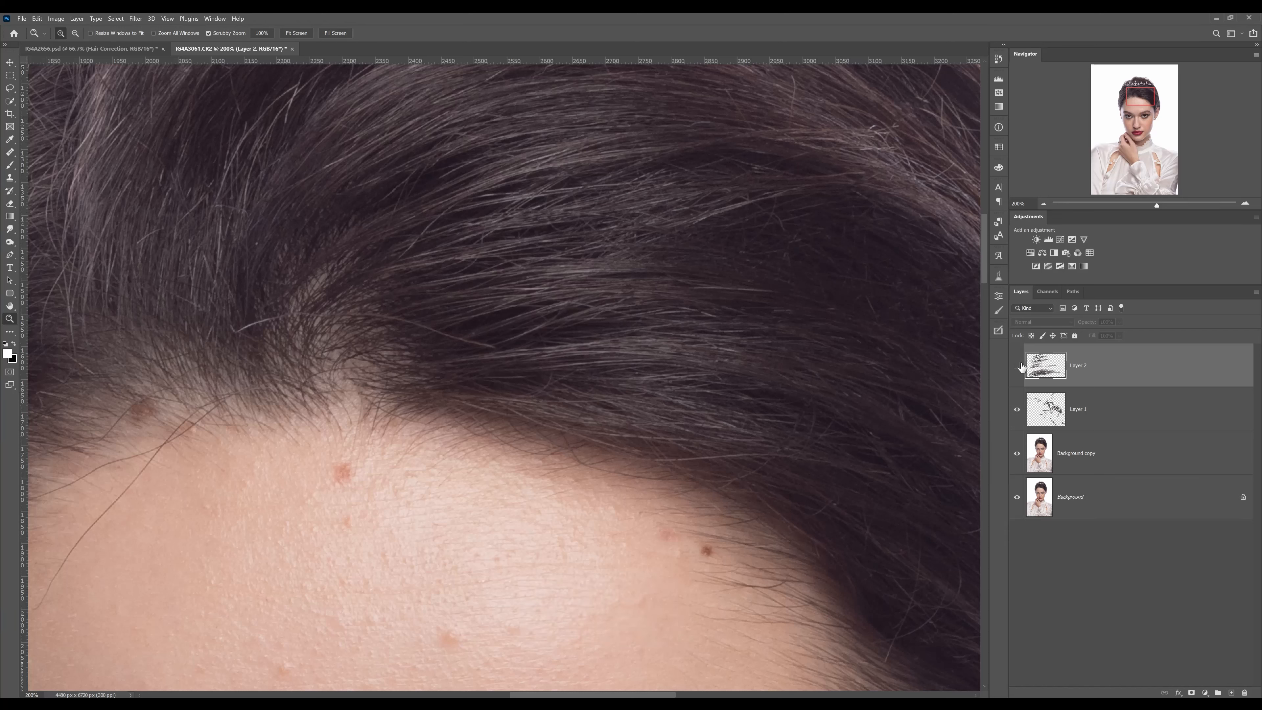
click(1017, 366)
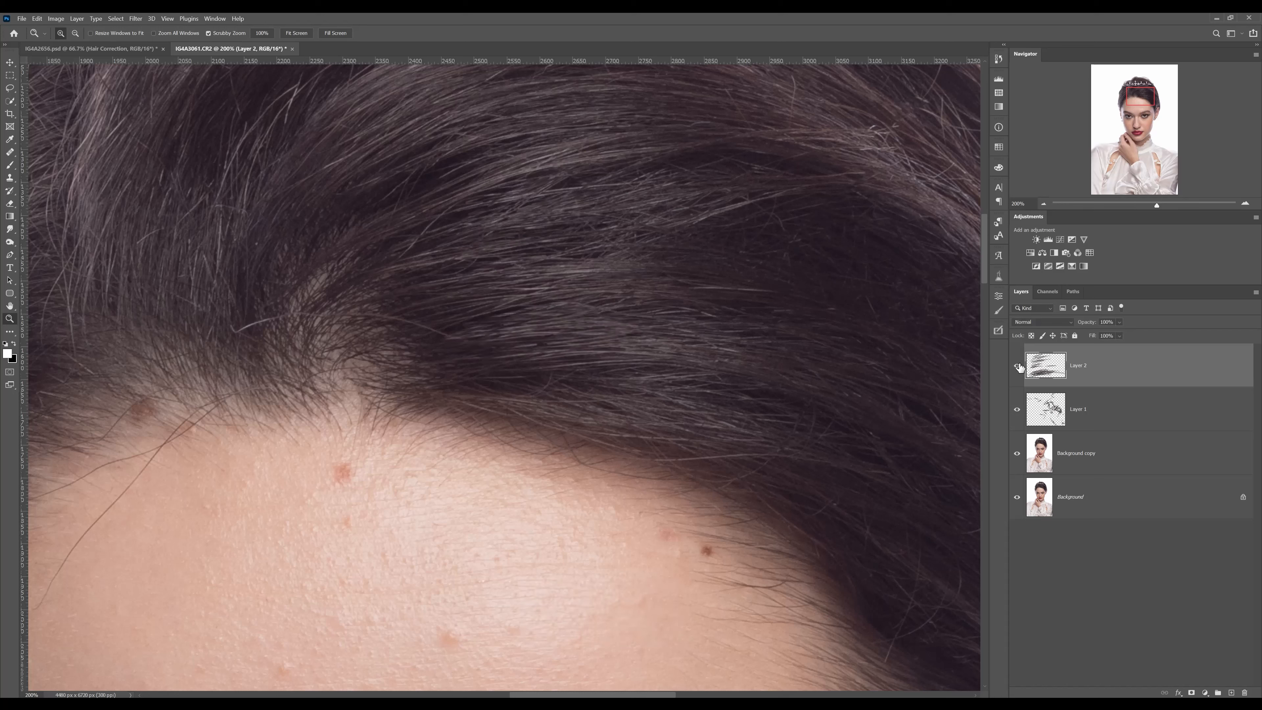
click(1018, 367)
click(1017, 368)
Hide both Layer 2 and Layer 1 to compare against the unretouched hair, and show both layers again
click(1017, 381)
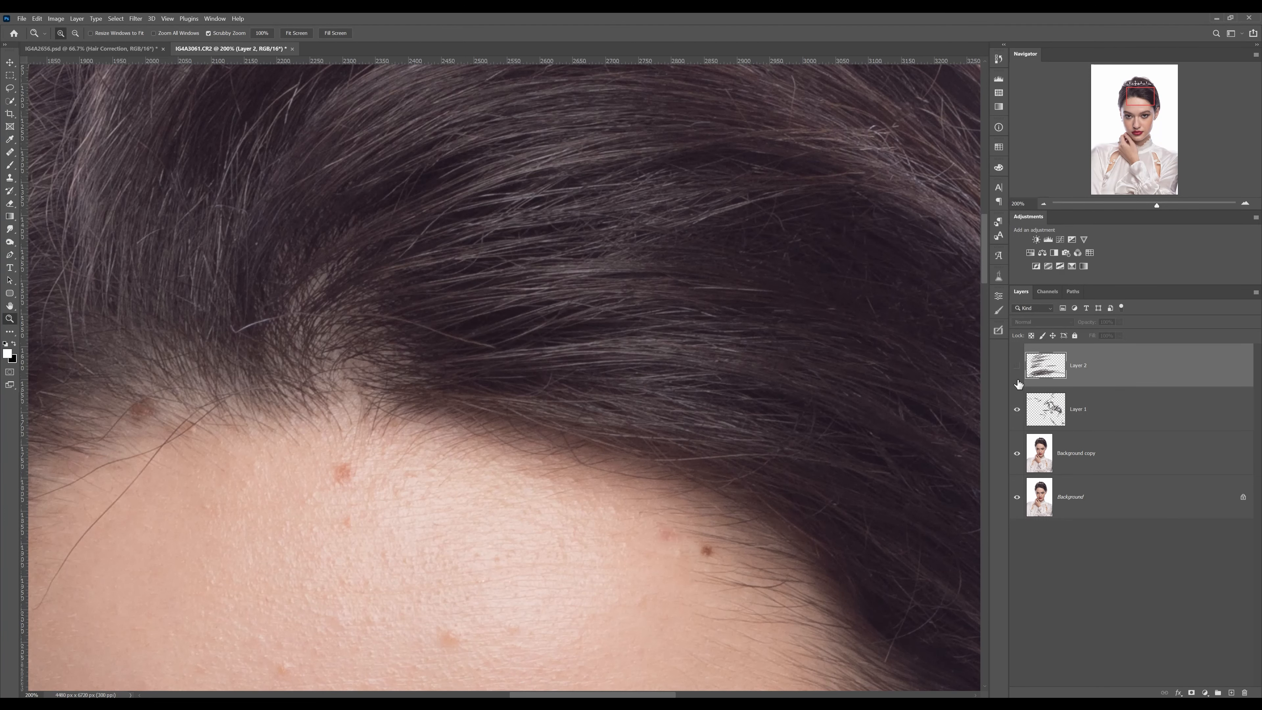
scroll(823, 313, down, 2)
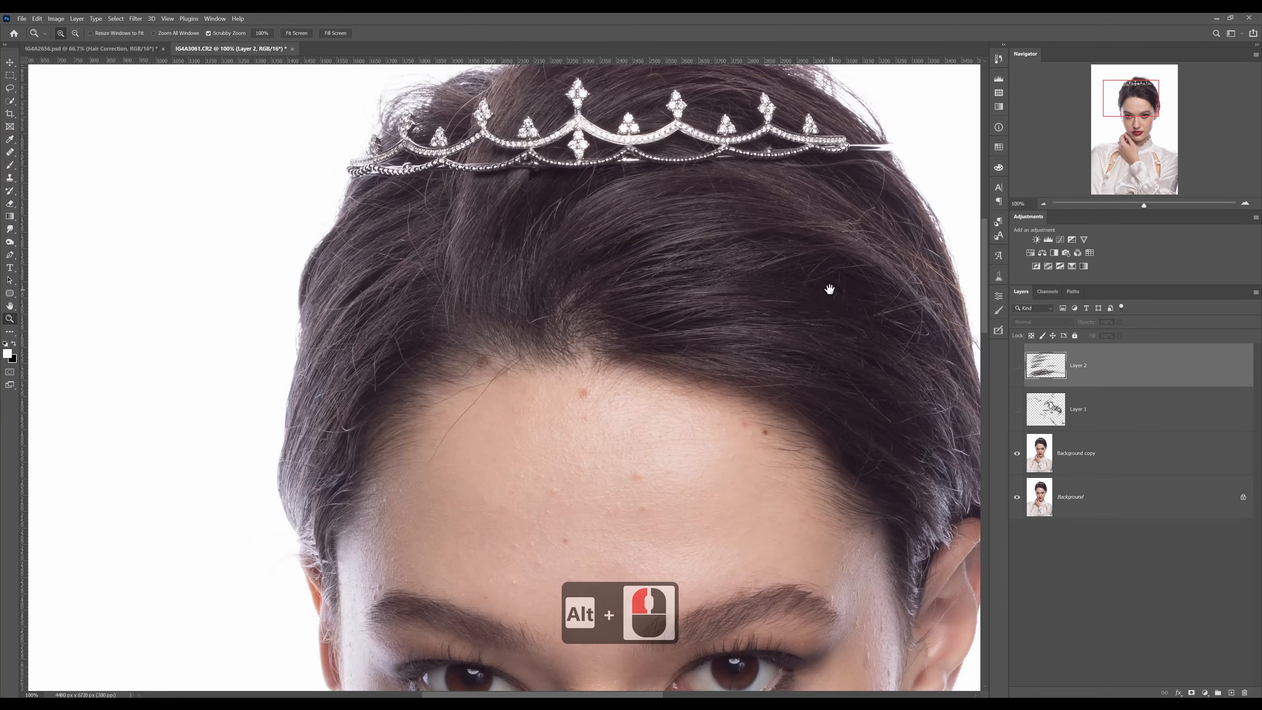
drag(831, 285, 707, 291)
click(1017, 412)
click(1017, 375)
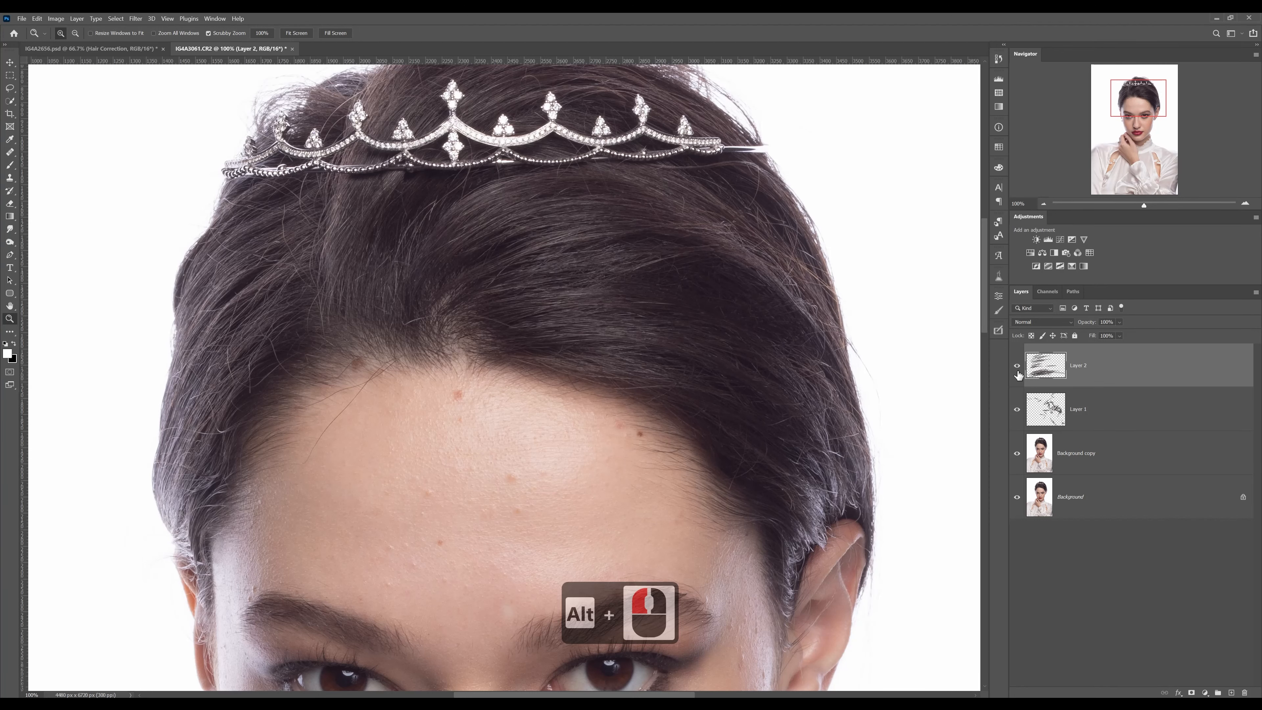
click(688, 302)
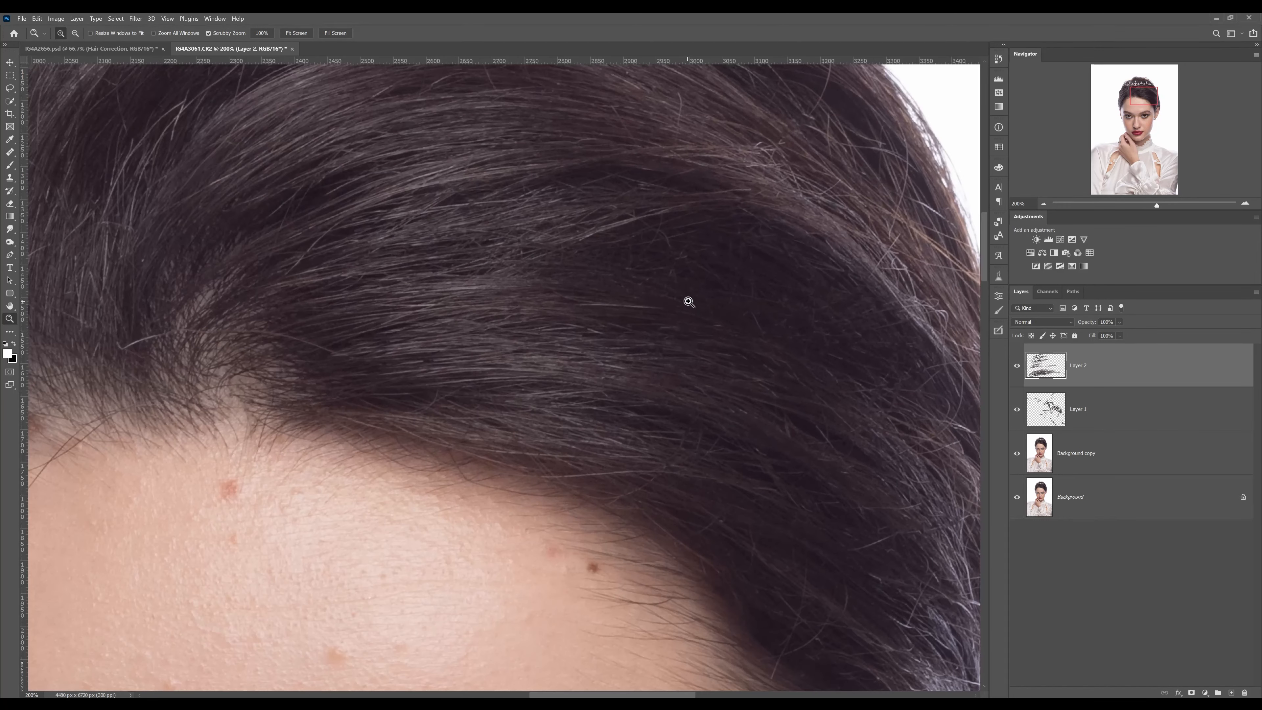
drag(708, 315, 696, 307)
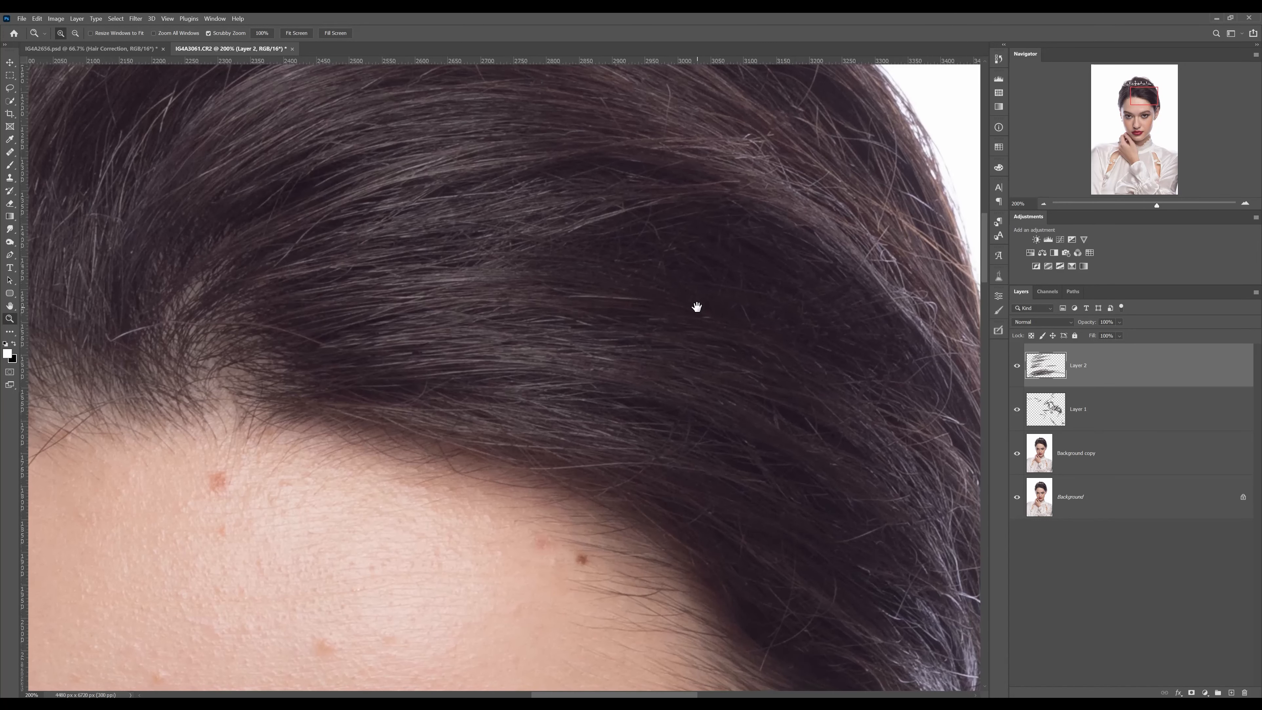
Switch to the IG4A2656.psd document and bring the flyaway hairs behind the earring into view at 100%
click(109, 49)
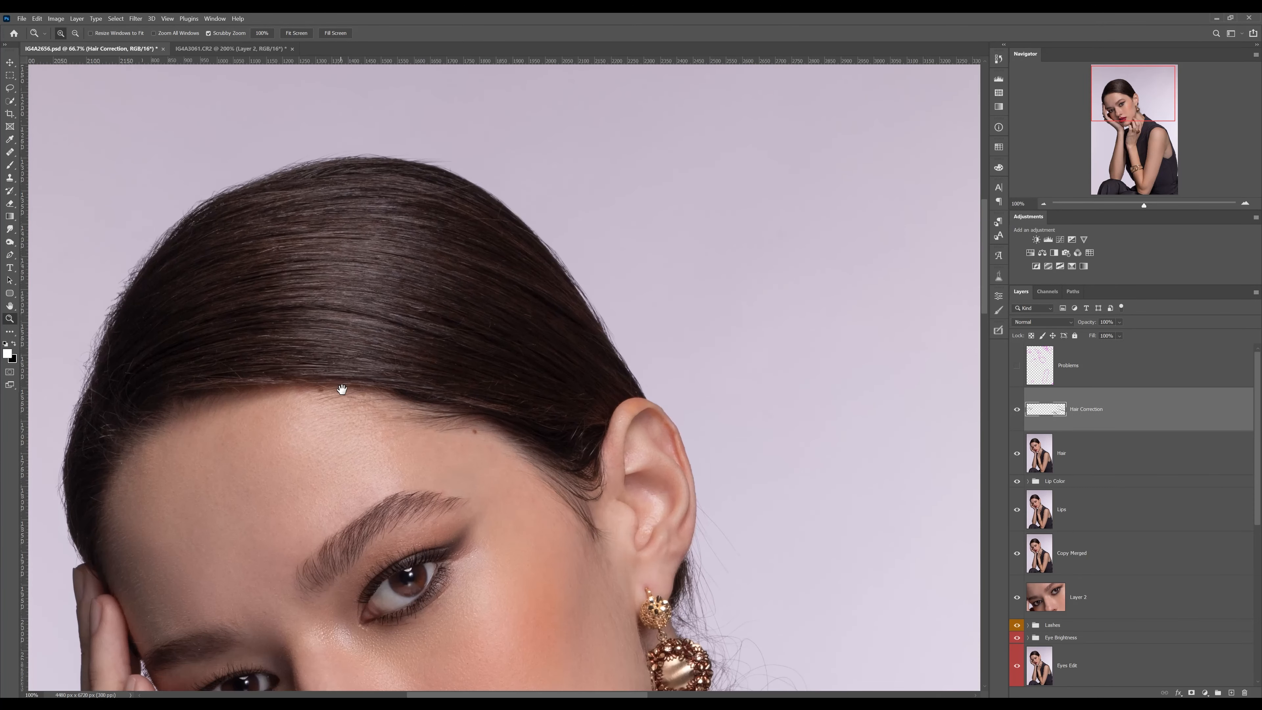
drag(342, 389, 530, 249)
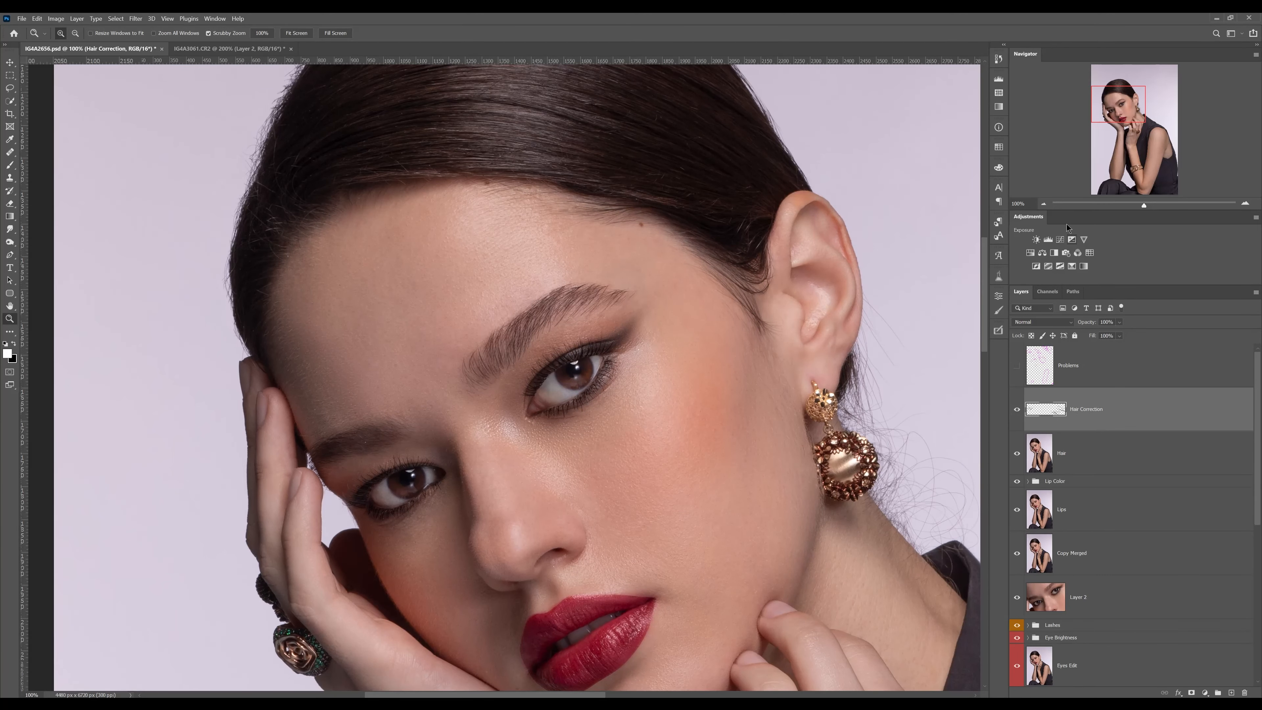
key(ctrl+minus)
drag(751, 433, 707, 329)
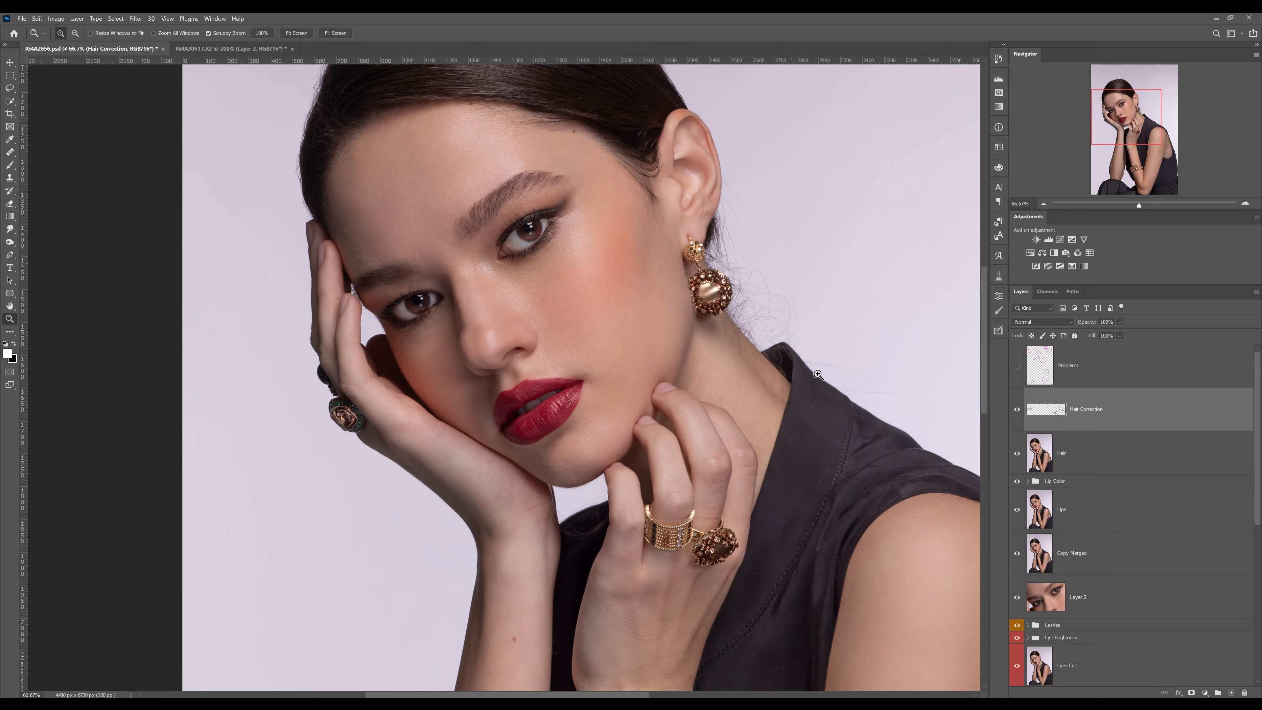
click(753, 299)
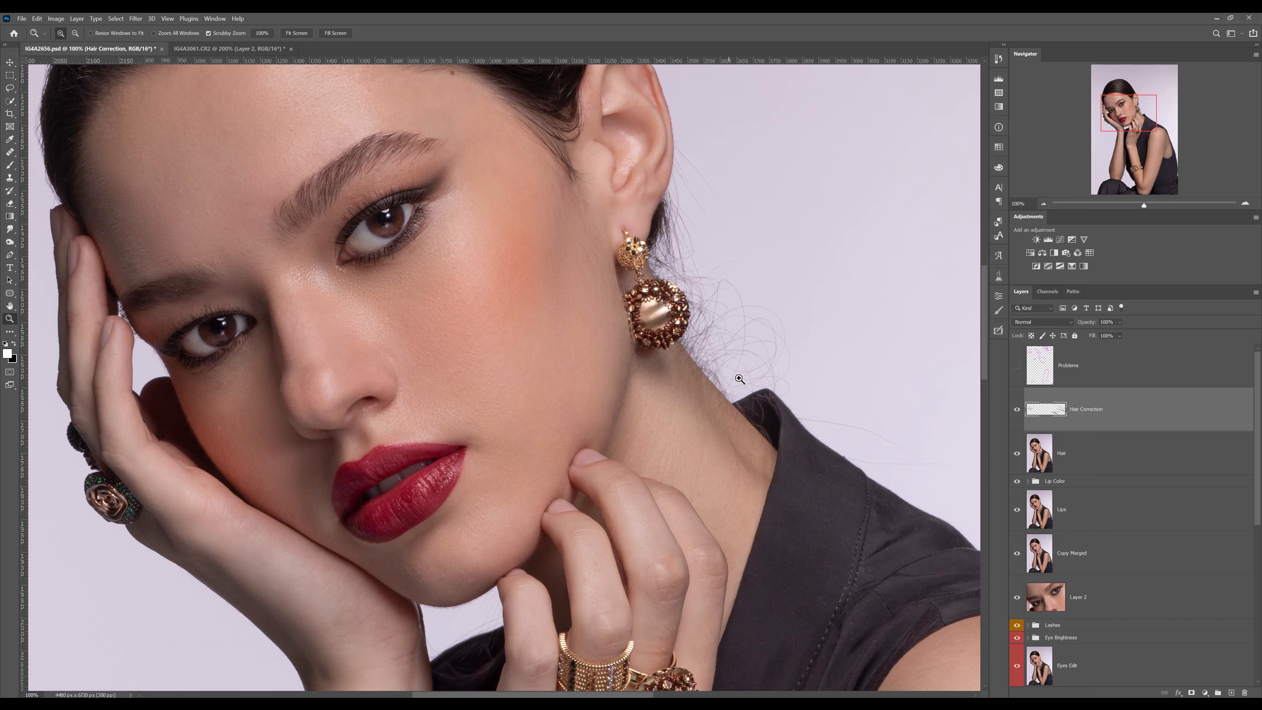